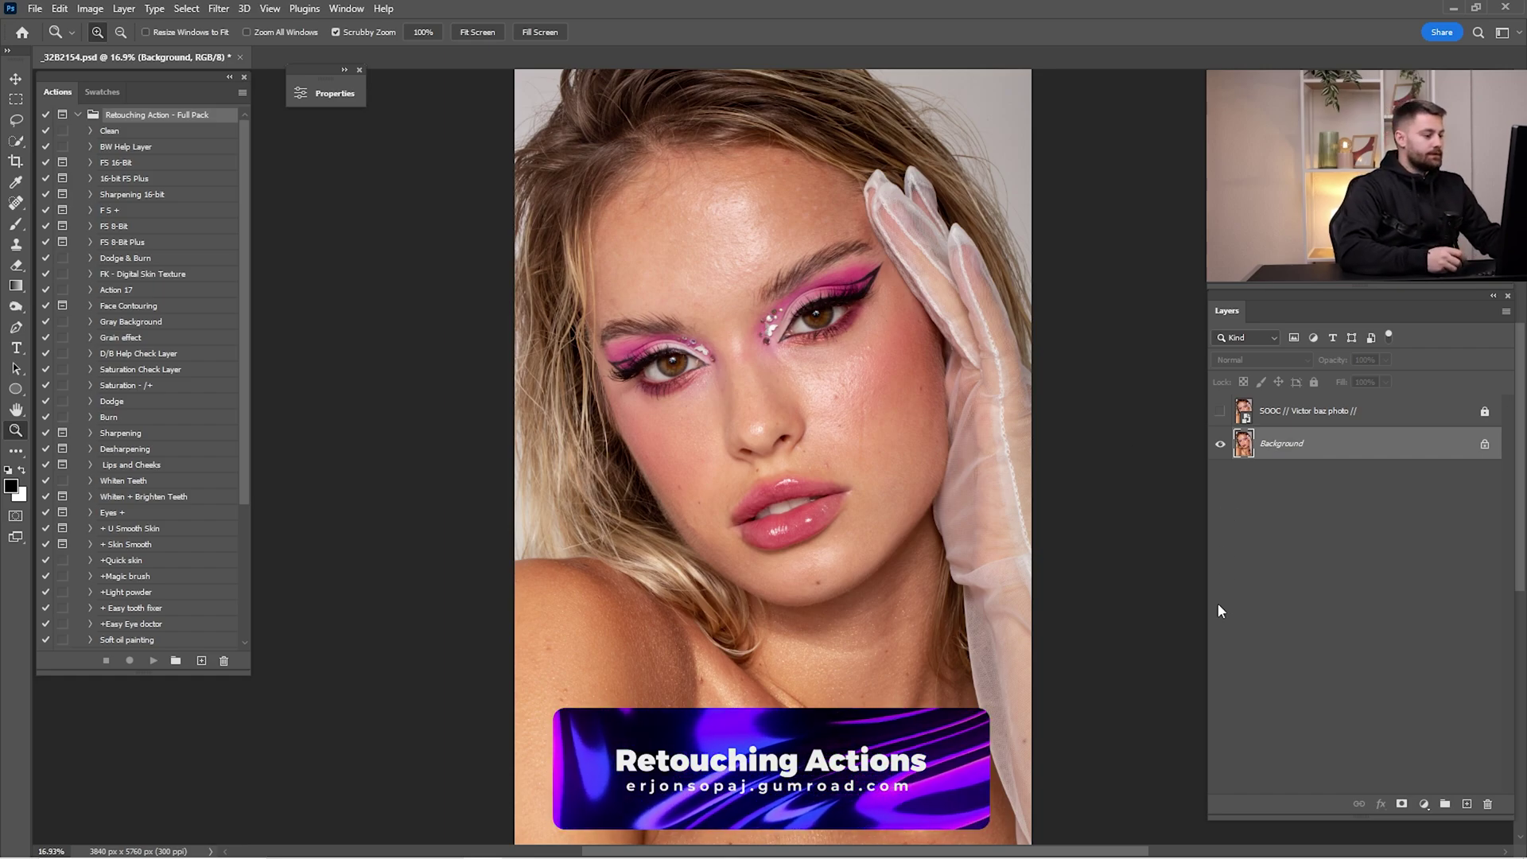
# Step: Play the Clean action, and compare the image with its Black & White 1 layer hidden and shown
pyautogui.click(112, 131)
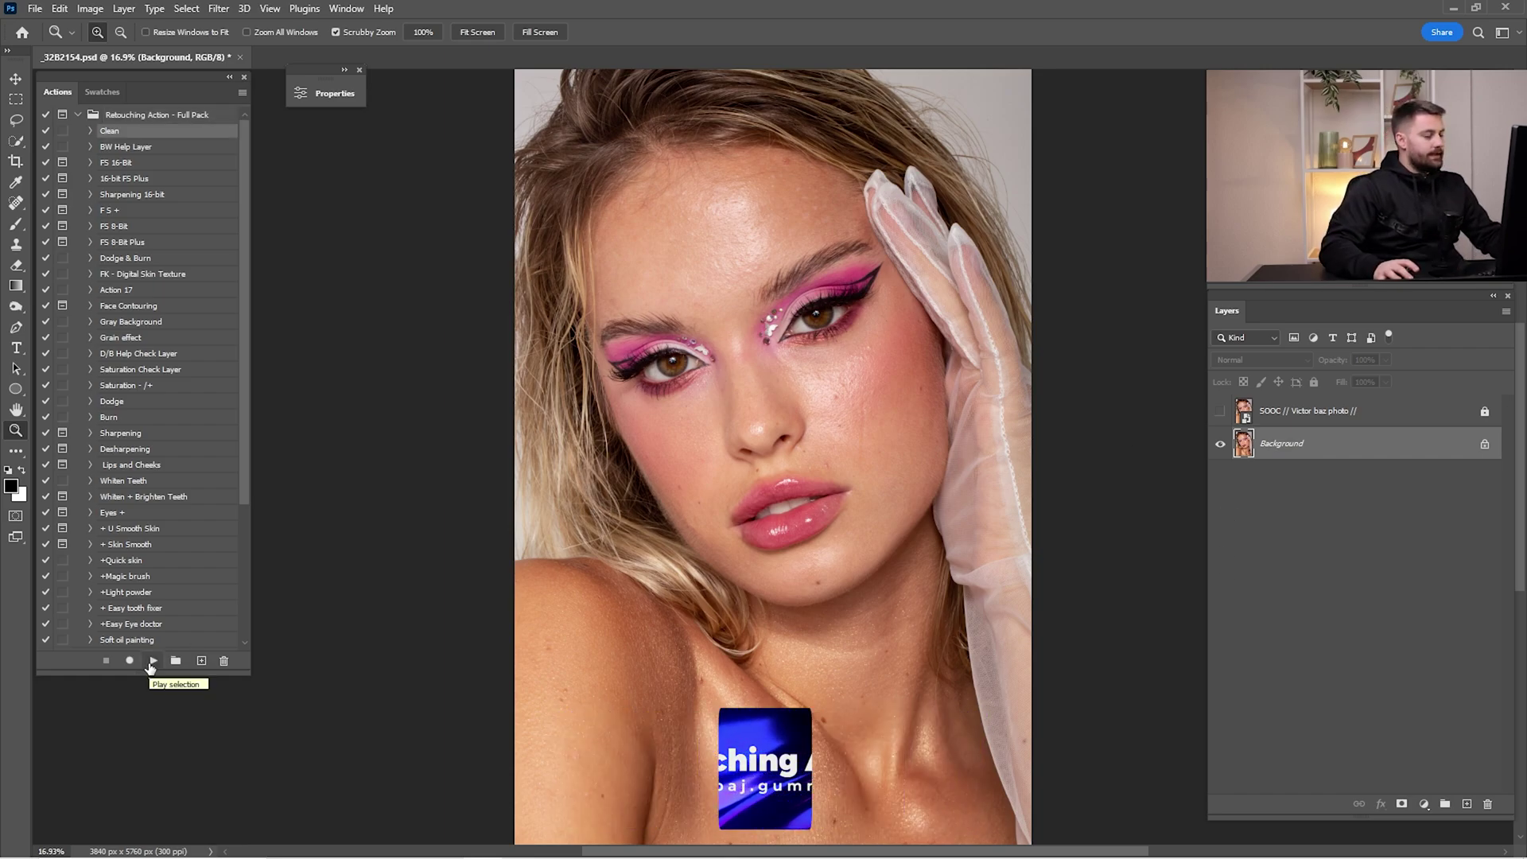
pyautogui.click(152, 663)
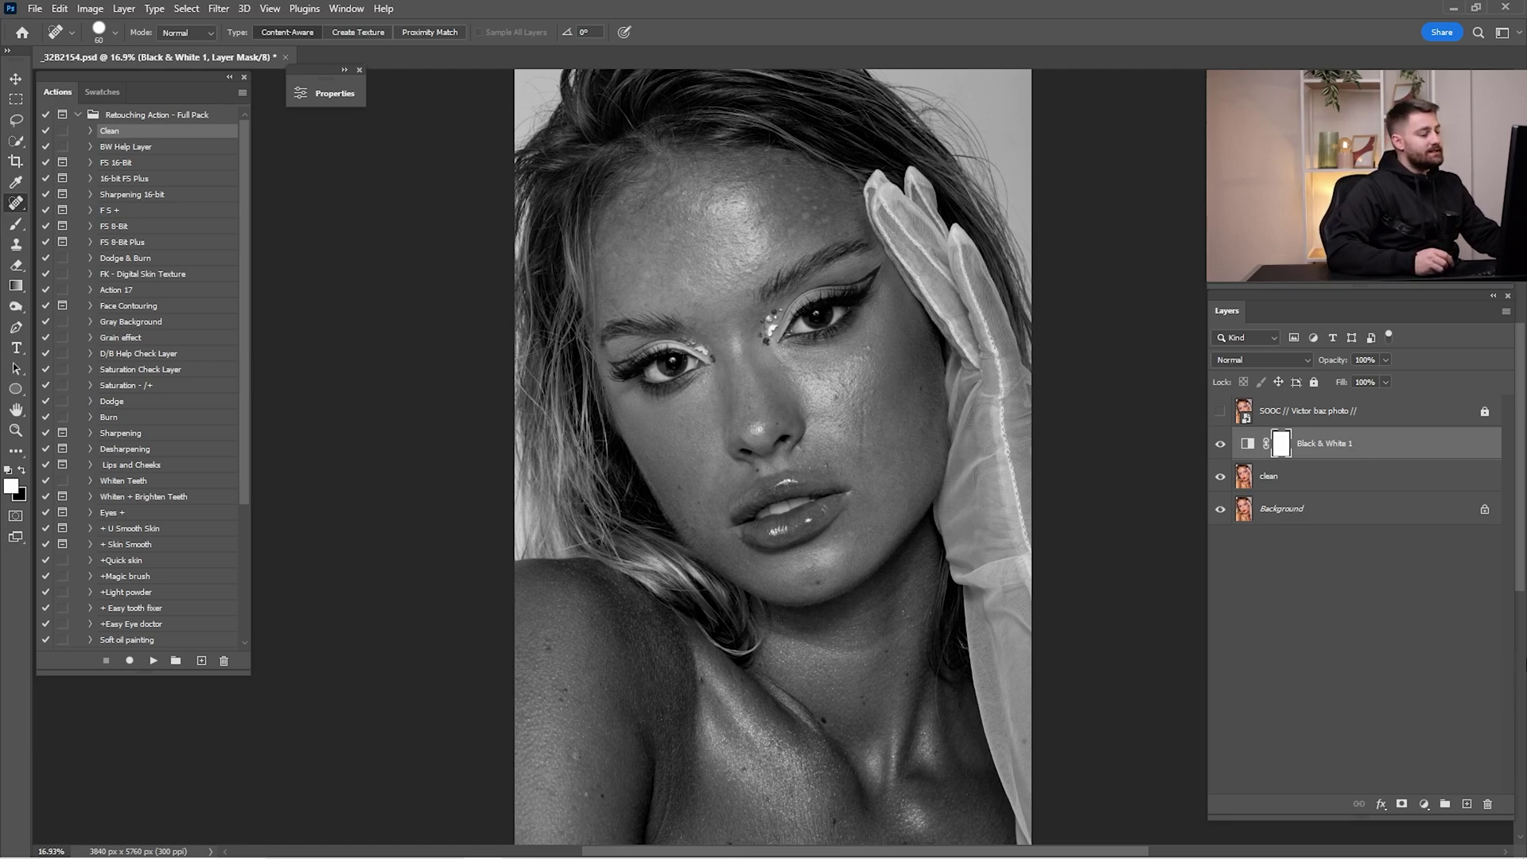
pyautogui.click(1221, 444)
pyautogui.click(1222, 444)
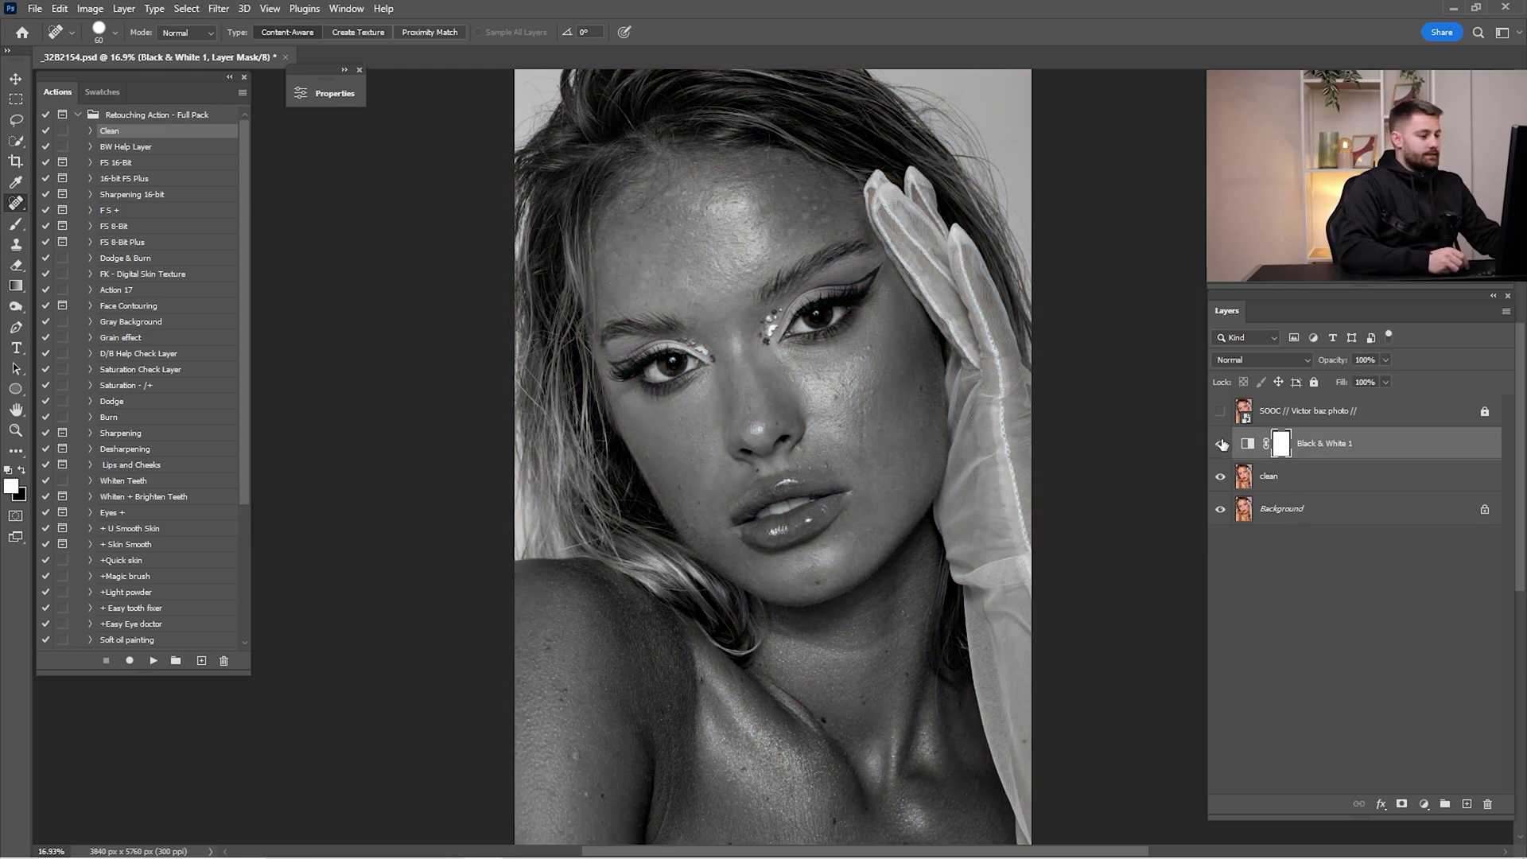
pyautogui.click(1221, 444)
pyautogui.click(1221, 443)
# Step: With Black & White 1 hidden, spot-heal skin blemishes on the clean layer, and compare the portrait before and after
pyautogui.click(1267, 491)
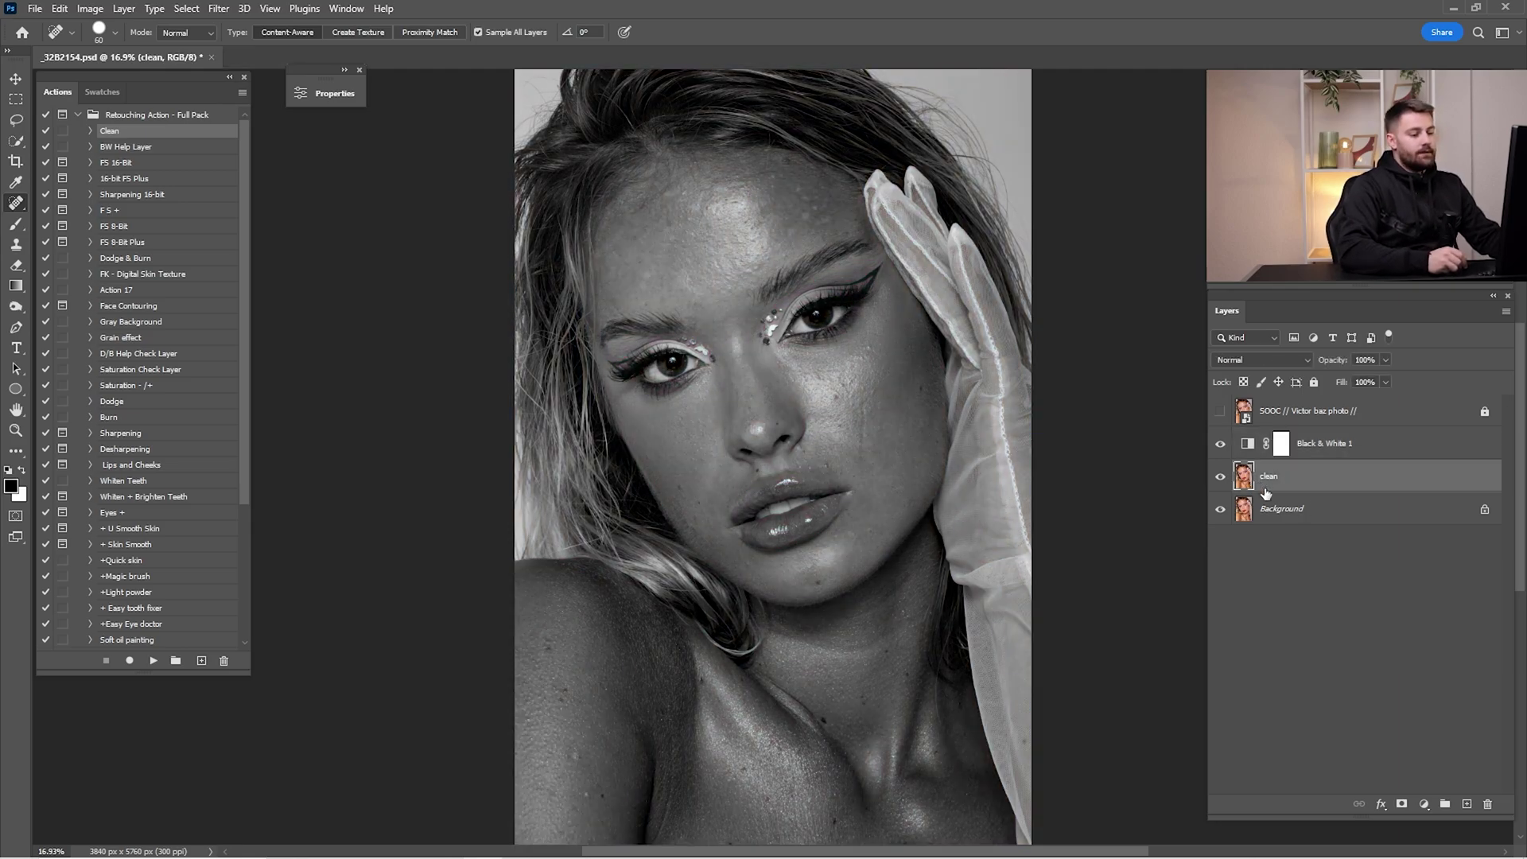
pyautogui.press('z')
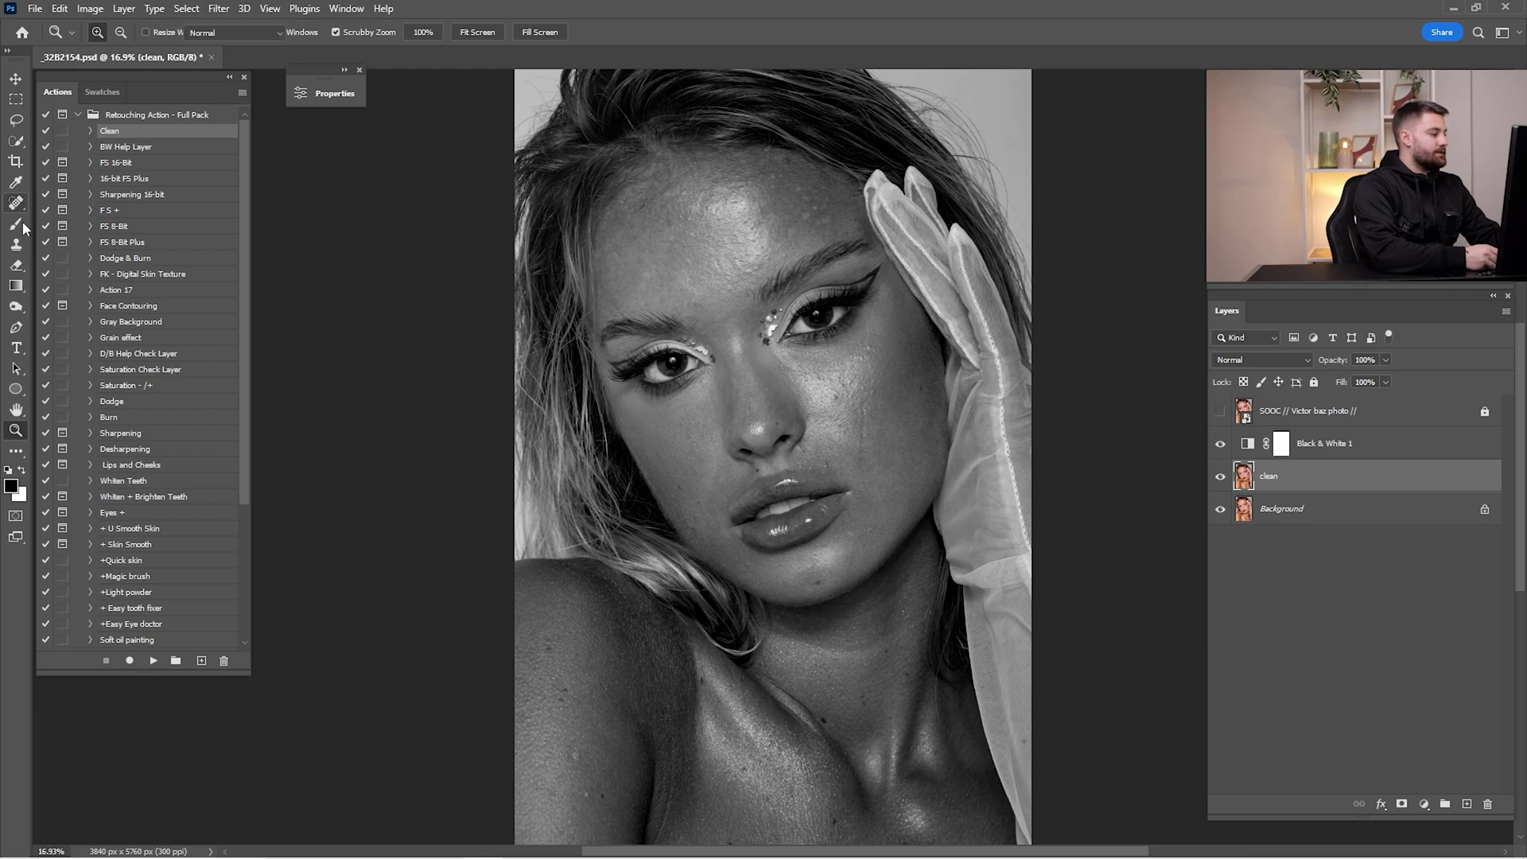
pyautogui.click(16, 203)
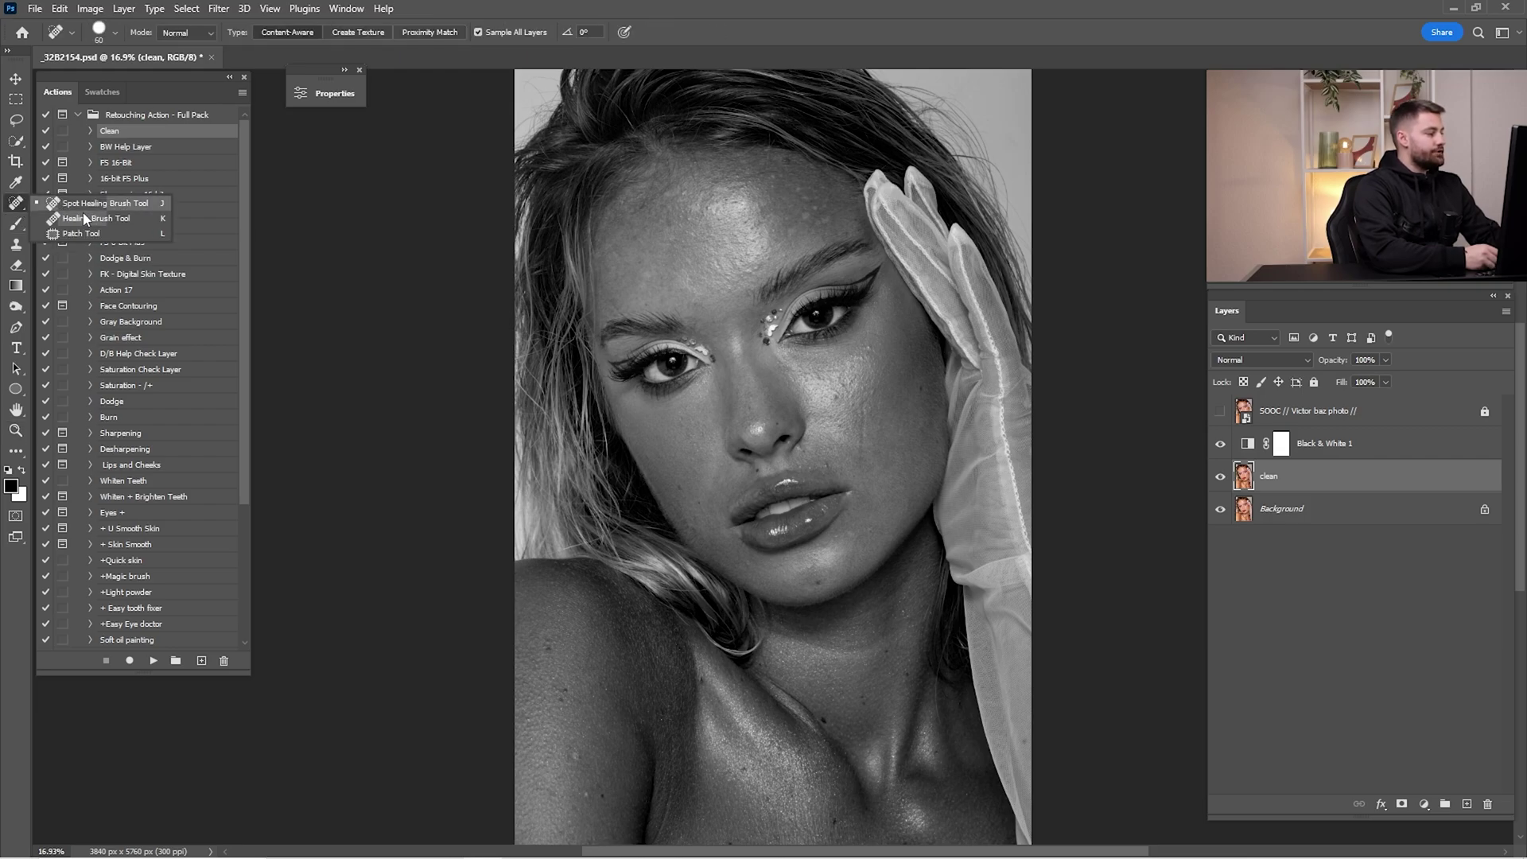
pyautogui.press('z')
pyautogui.moveTo(681, 310); pyautogui.dragTo(934, 280)
pyautogui.click(1220, 444)
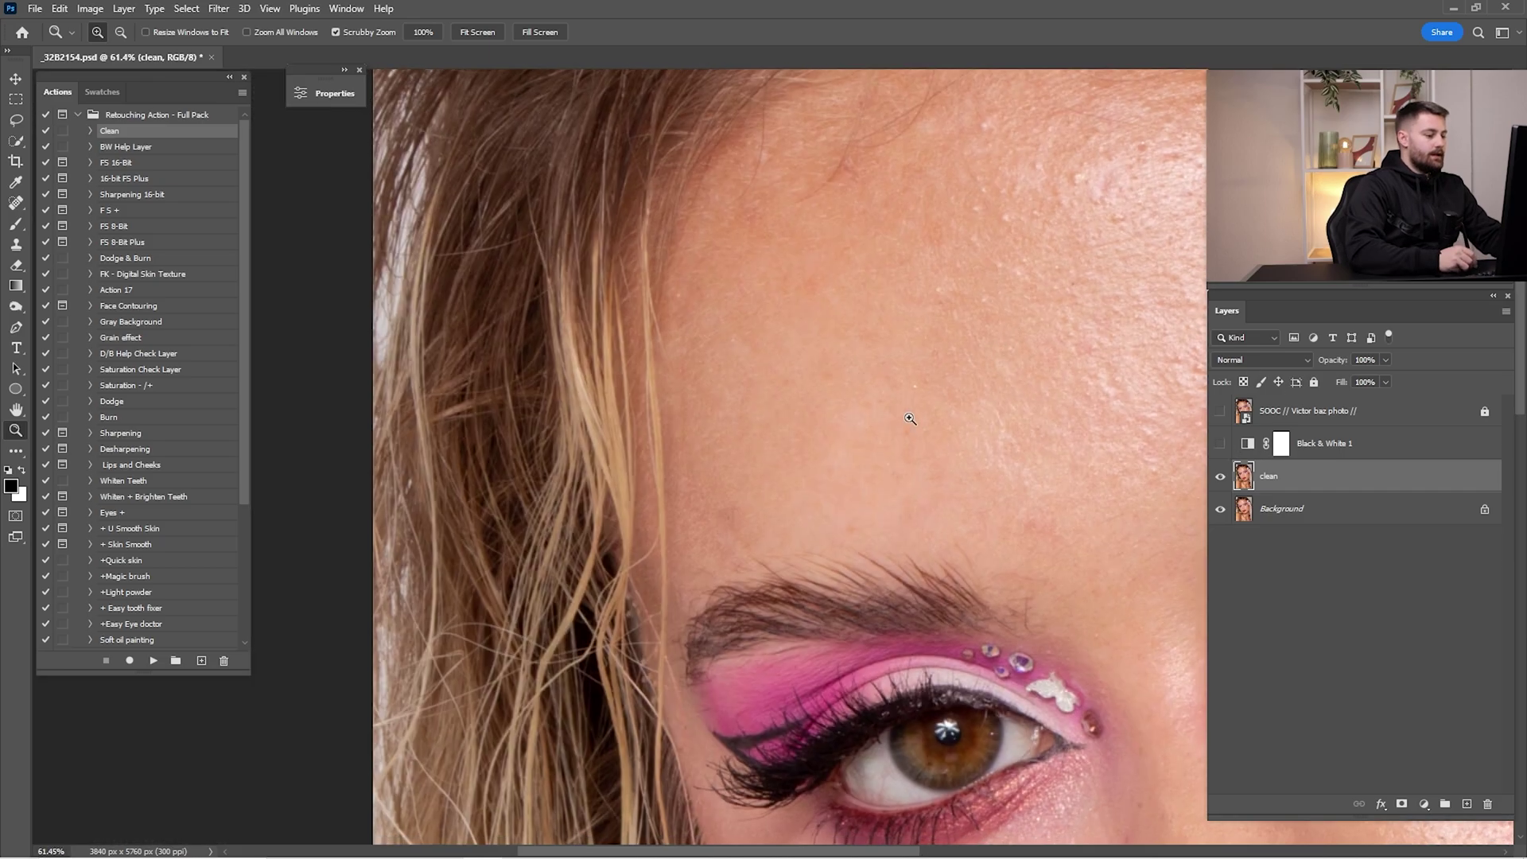
pyautogui.moveTo(832, 476); pyautogui.dragTo(915, 484)
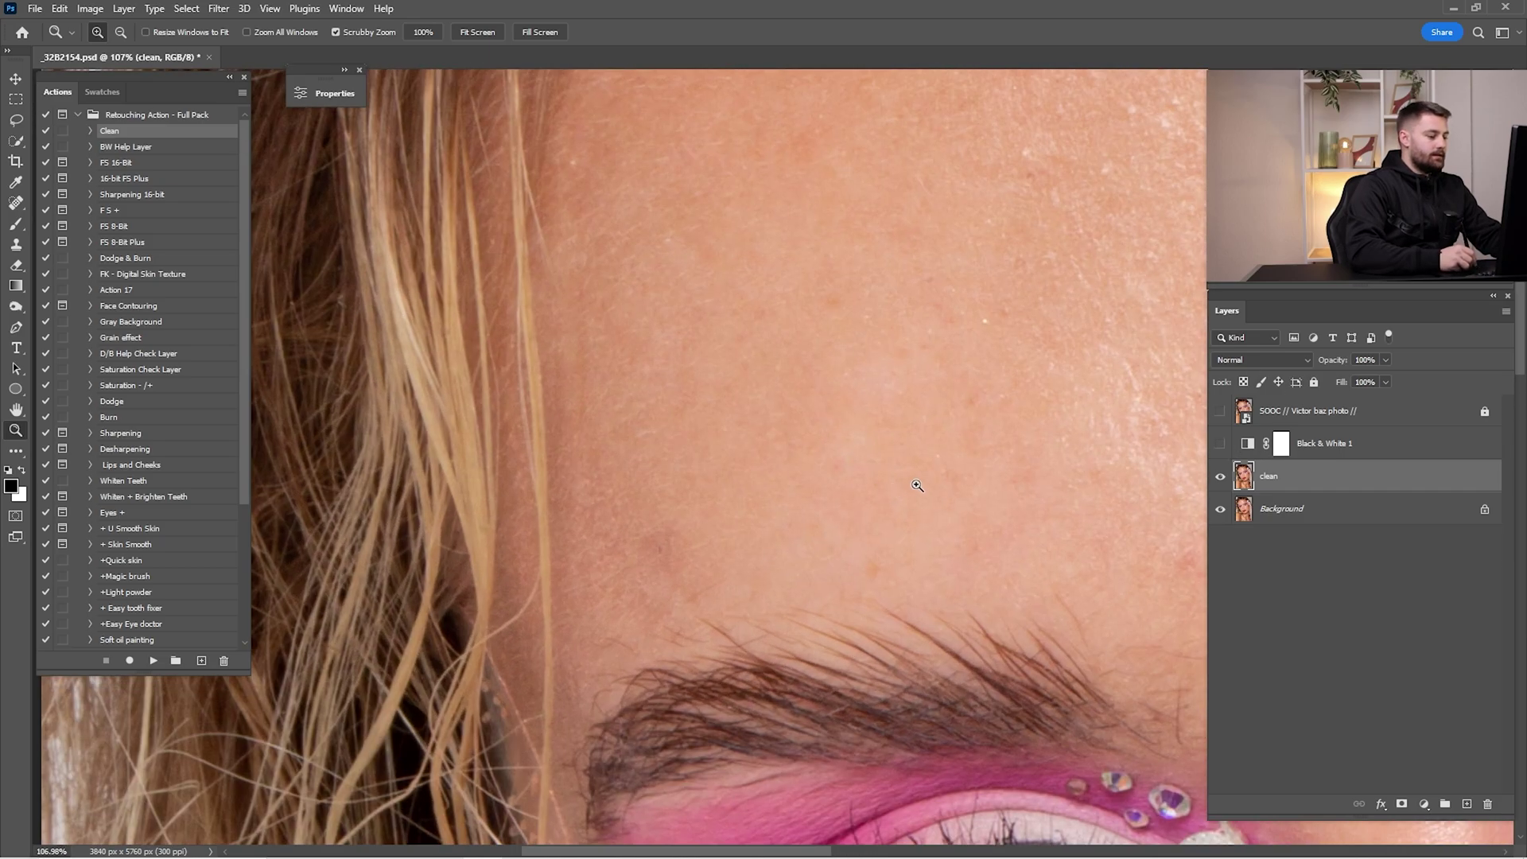
pyautogui.click(1220, 443)
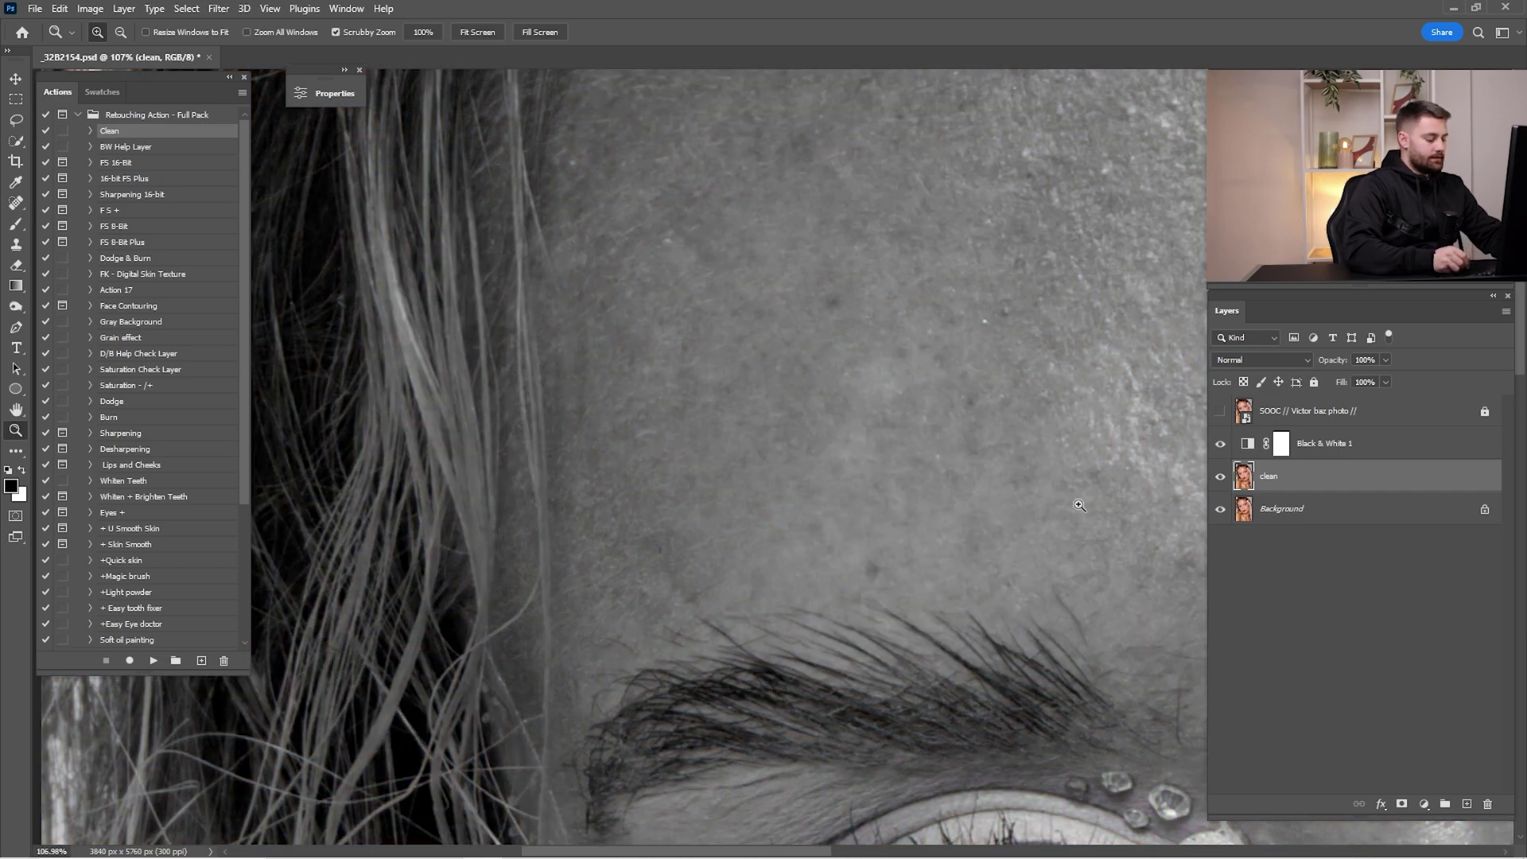
pyautogui.press('j')
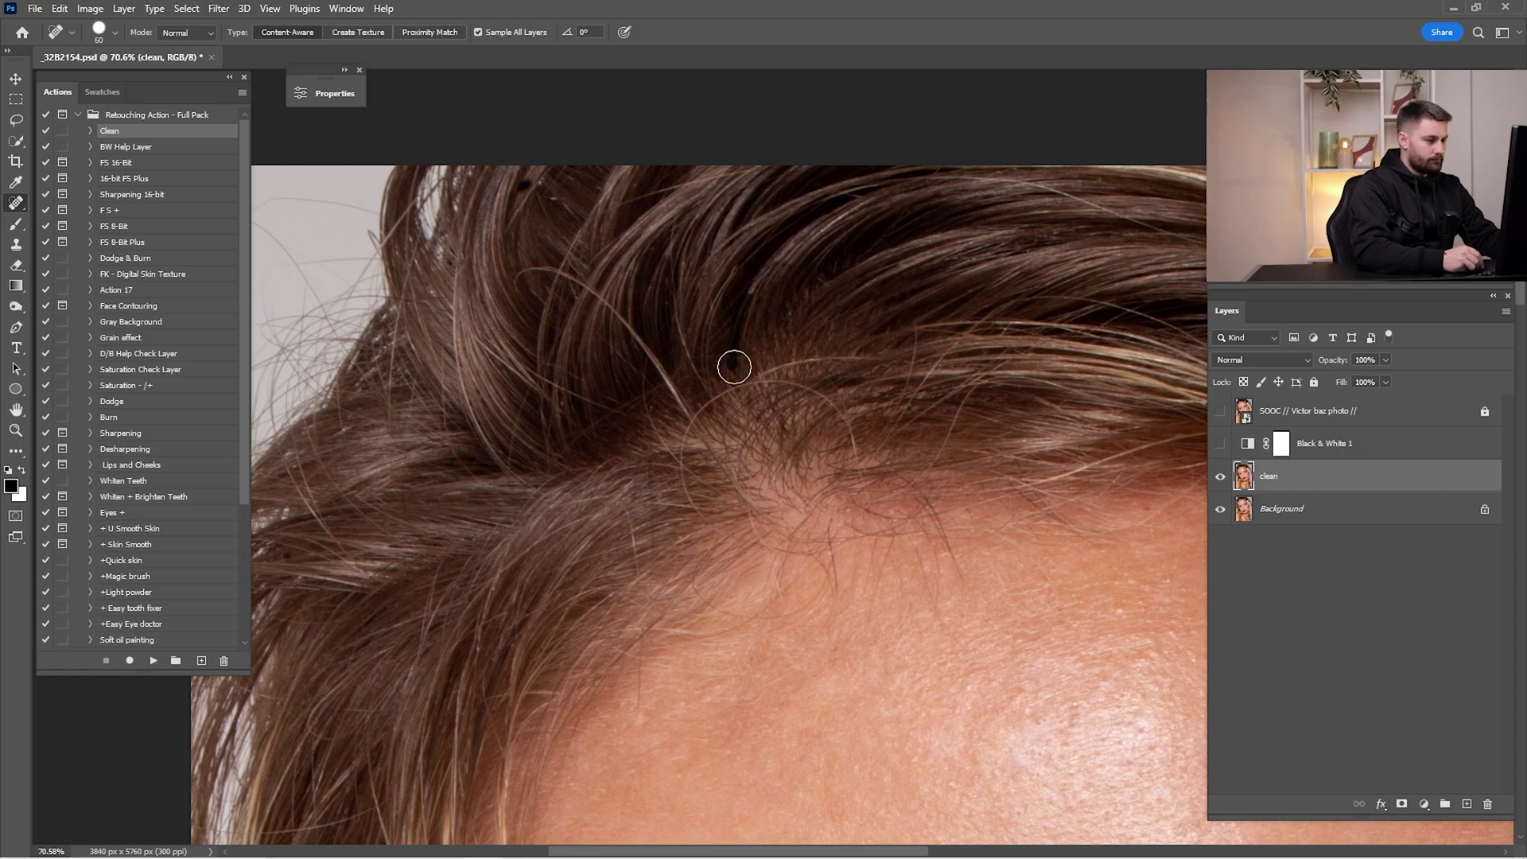
pyautogui.moveTo(875, 402); pyautogui.dragTo(799, 280)
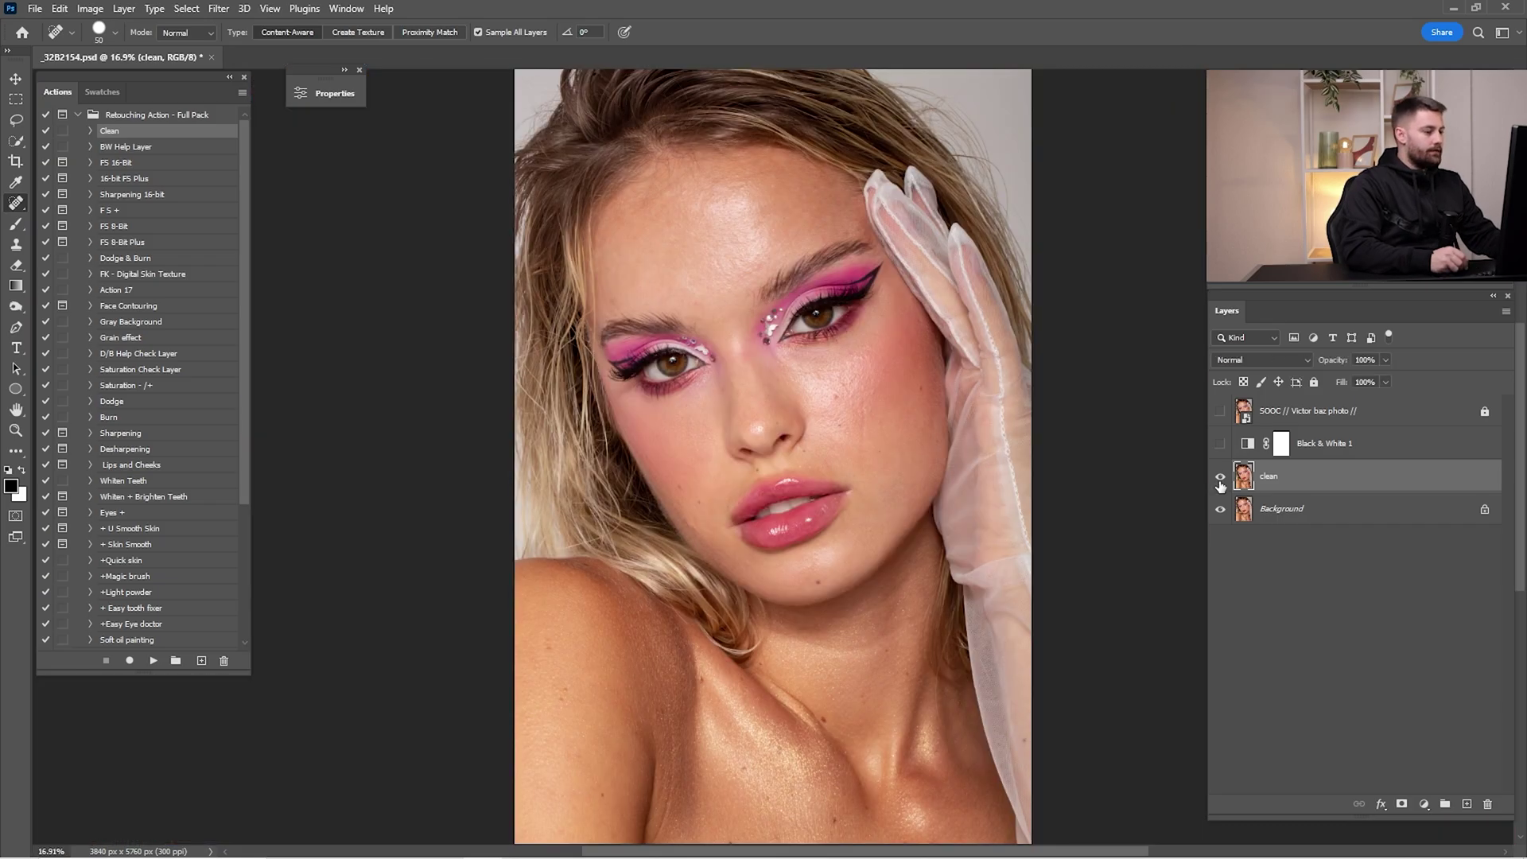
pyautogui.click(1220, 477)
pyautogui.click(1220, 476)
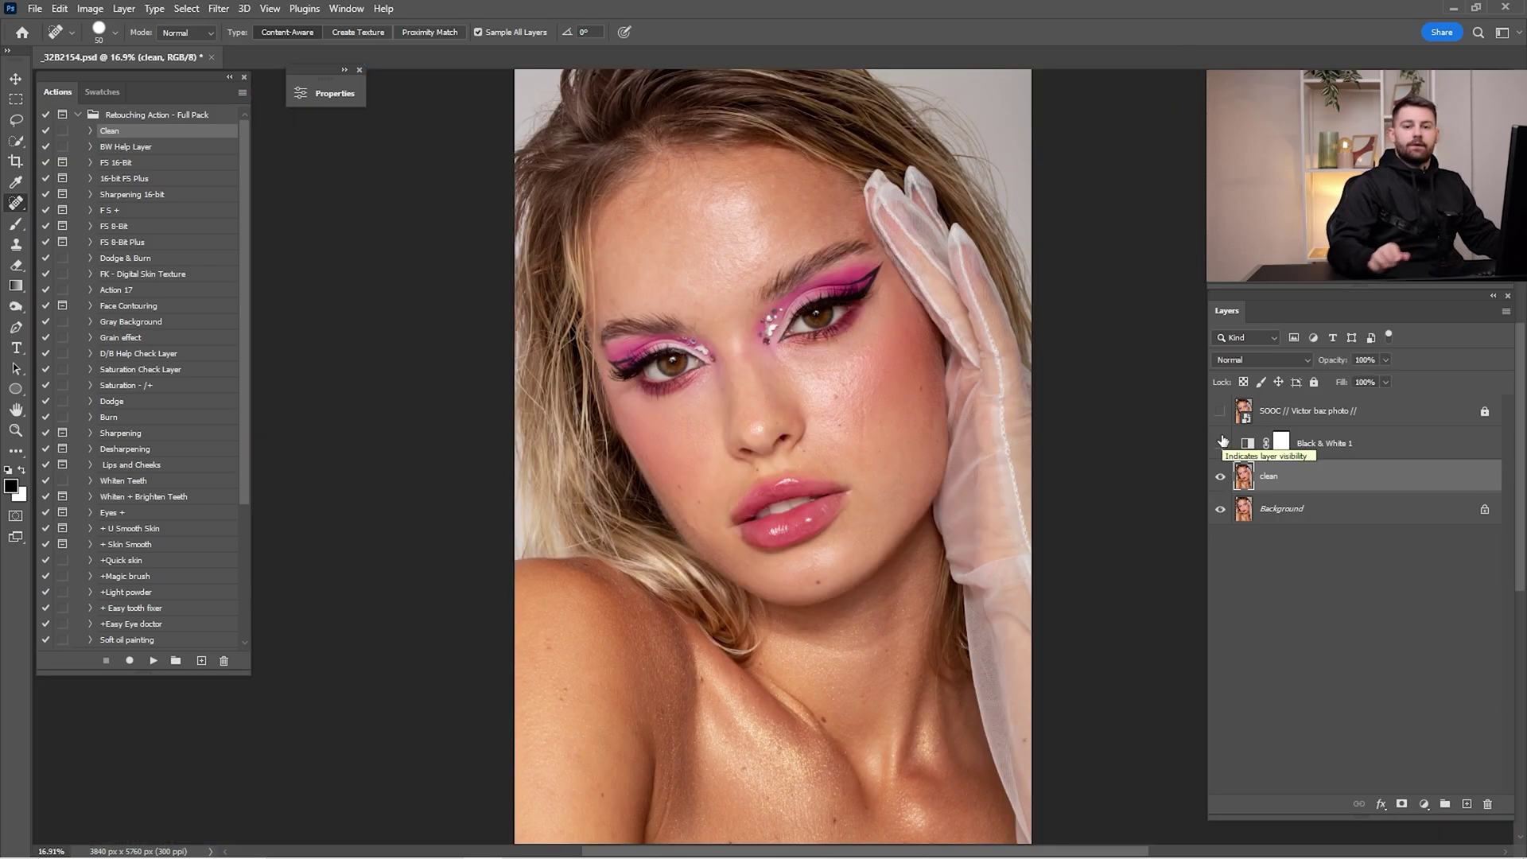
# Step: Play the F S + frequency separation action with a Gaussian Blur radius of 10 pixels
pyautogui.click(134, 212)
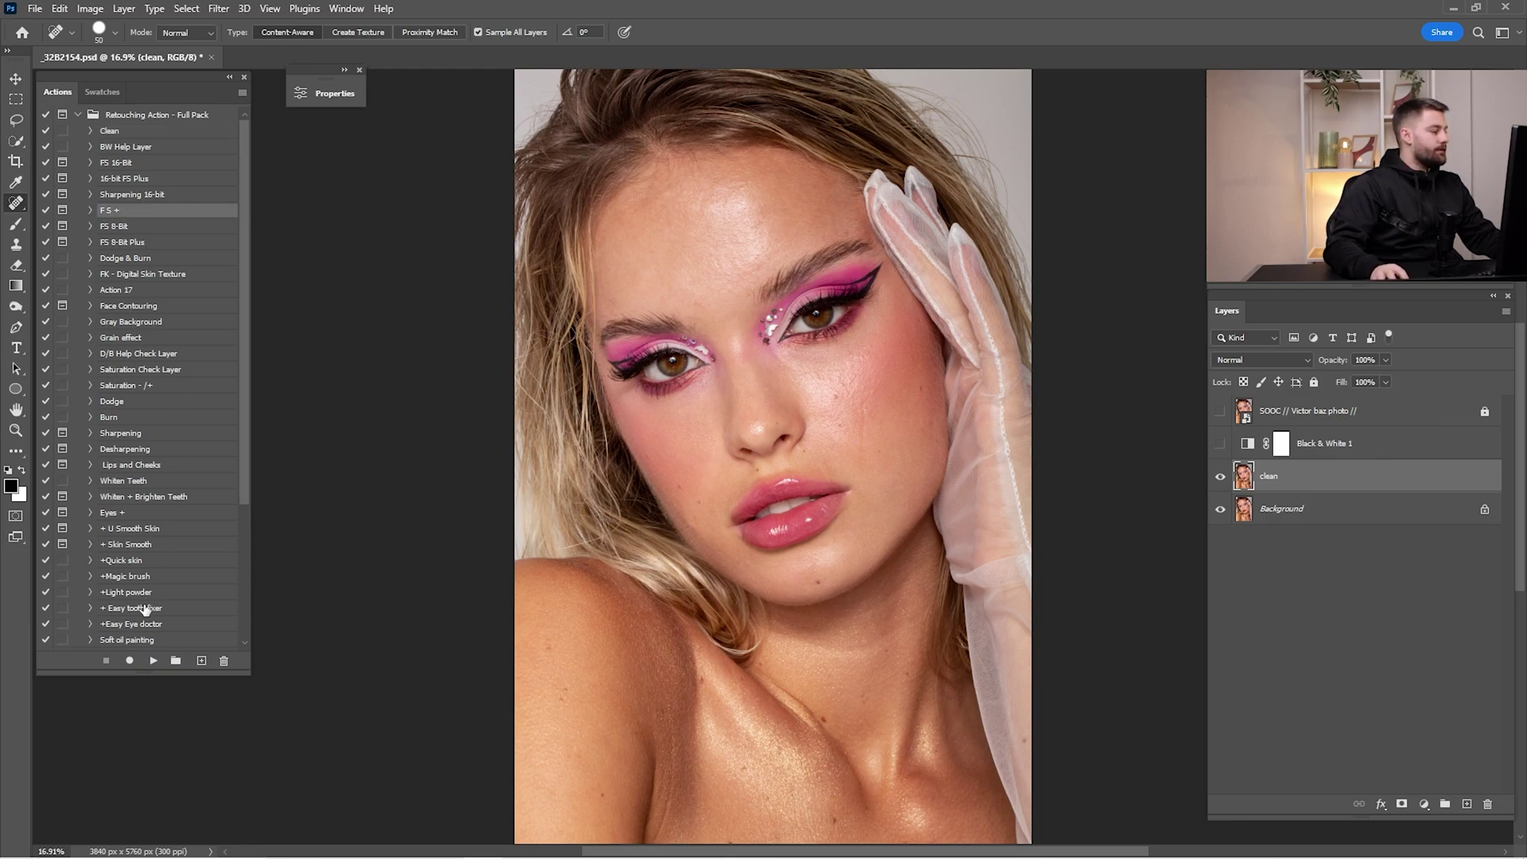
pyautogui.click(154, 662)
pyautogui.click(971, 395)
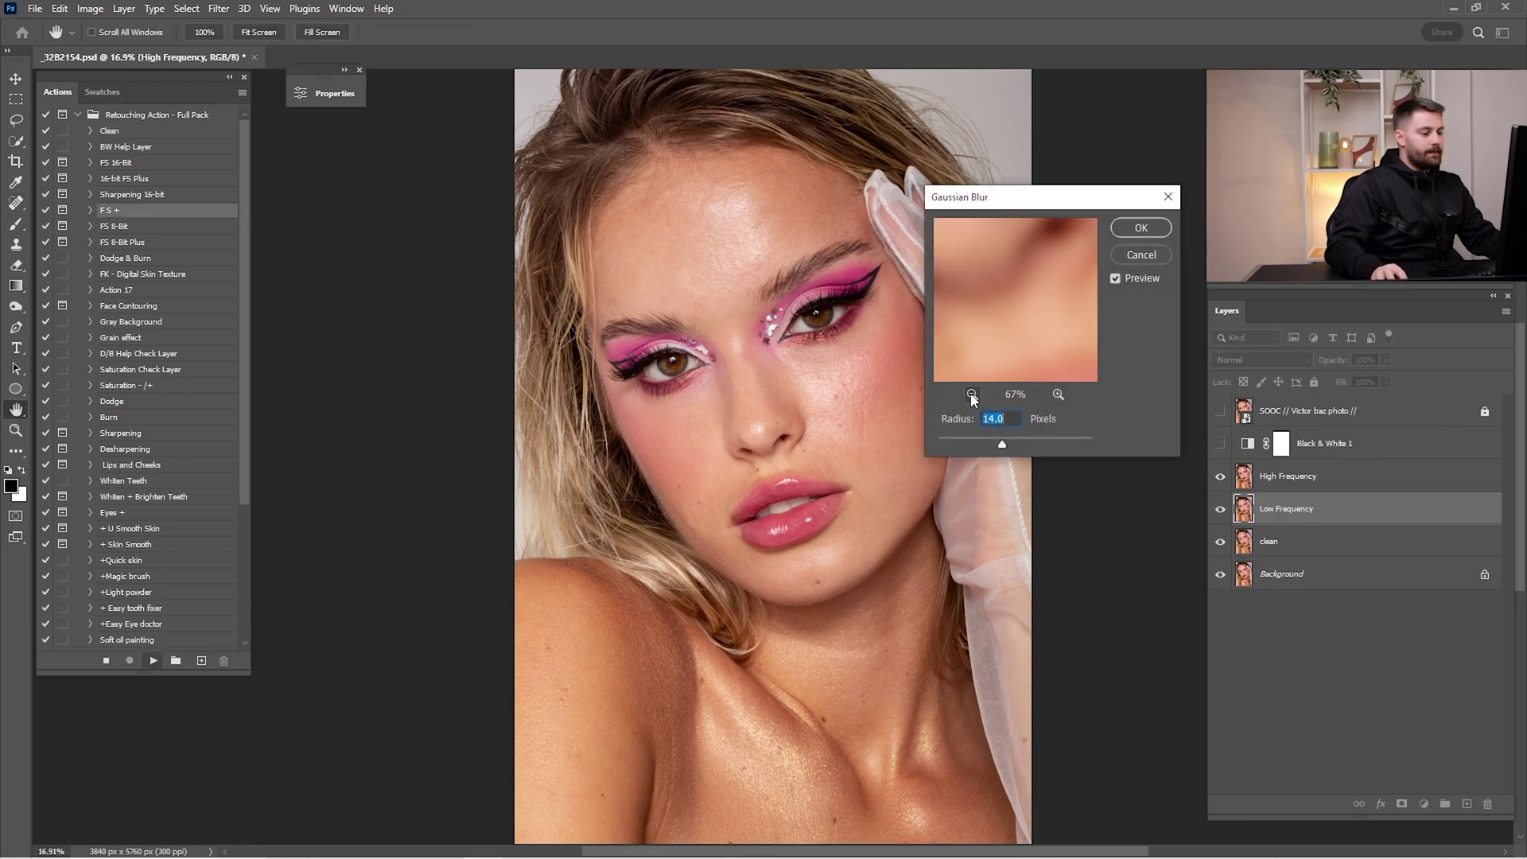
pyautogui.click(972, 394)
pyautogui.click(972, 395)
pyautogui.click(971, 394)
pyautogui.click(972, 395)
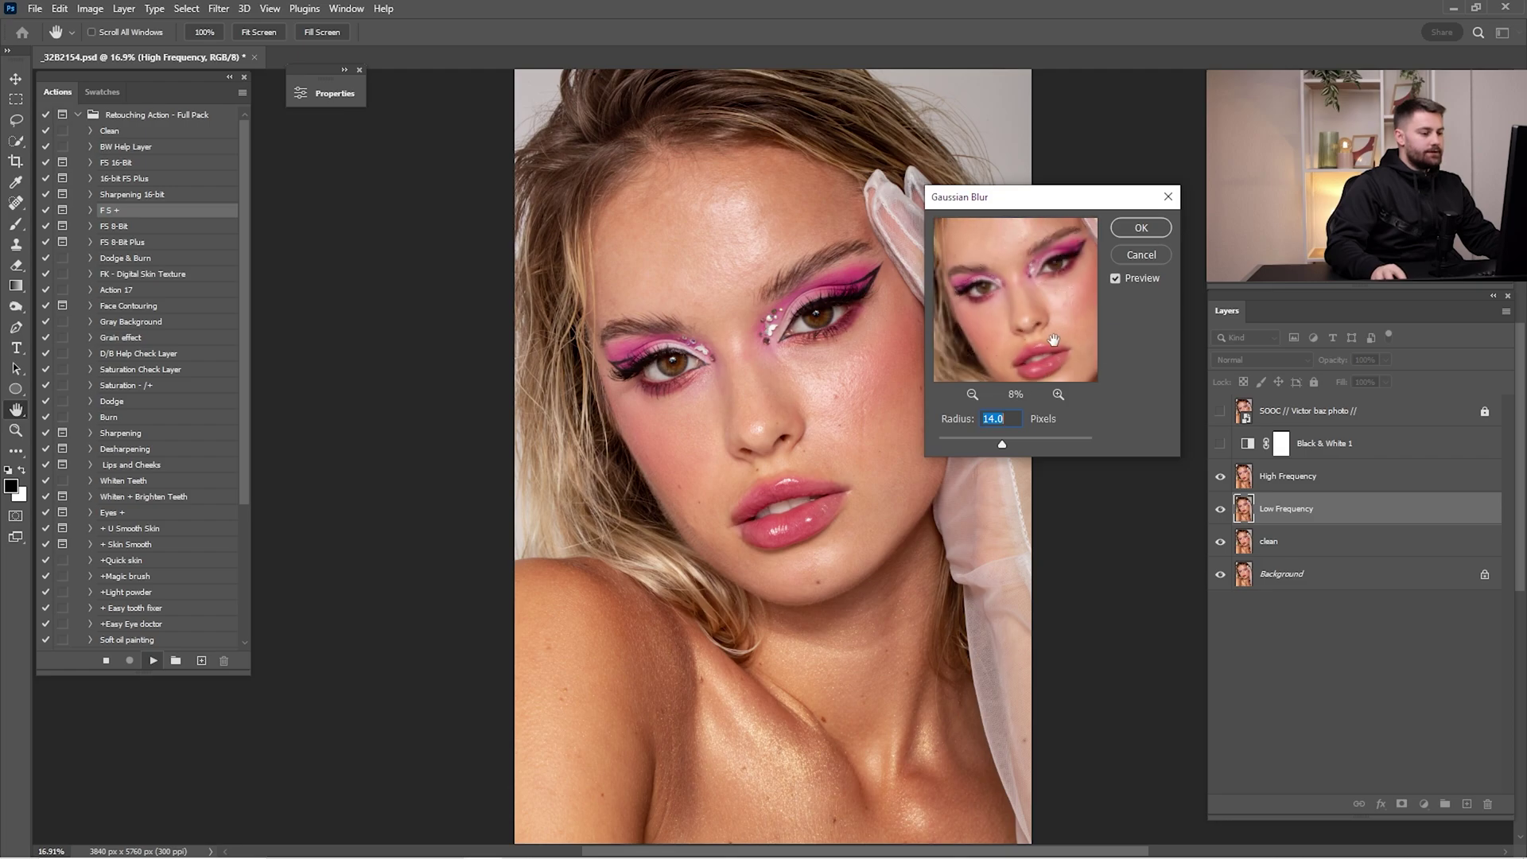
pyautogui.click(972, 394)
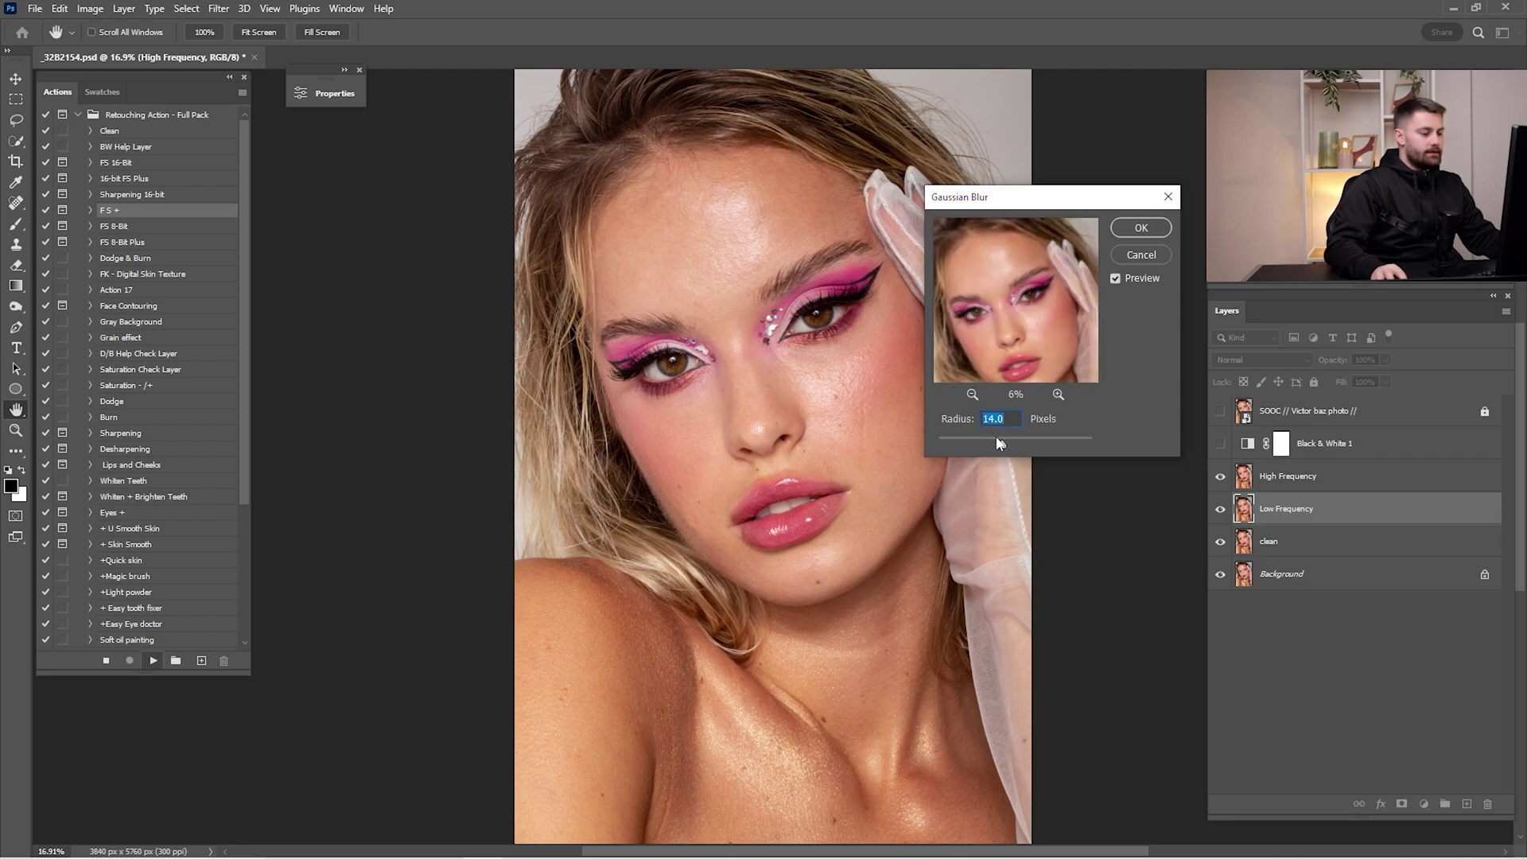
pyautogui.write('10')
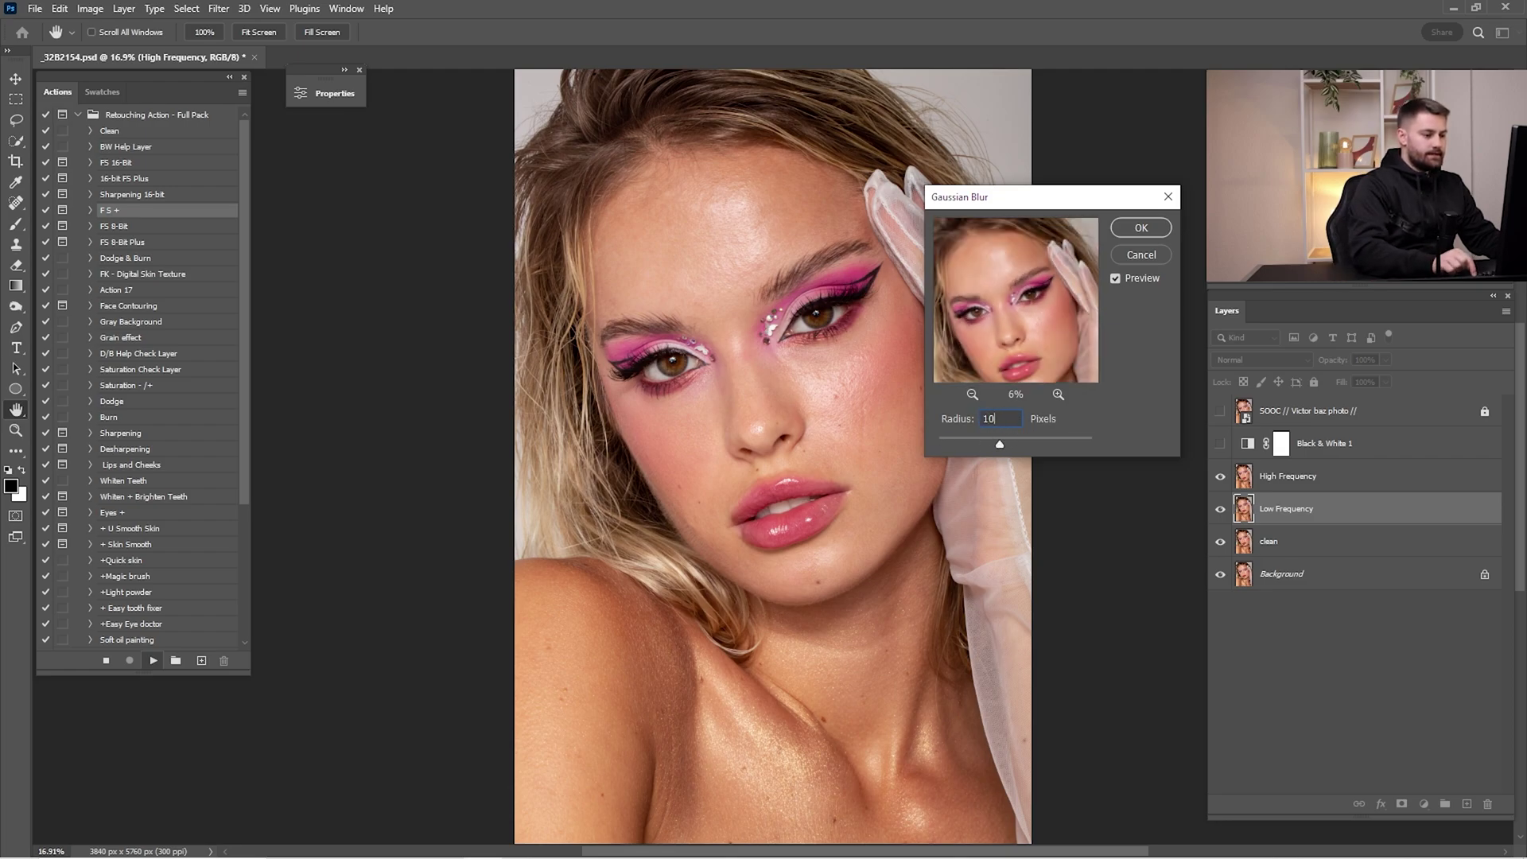
pyautogui.press('Return')
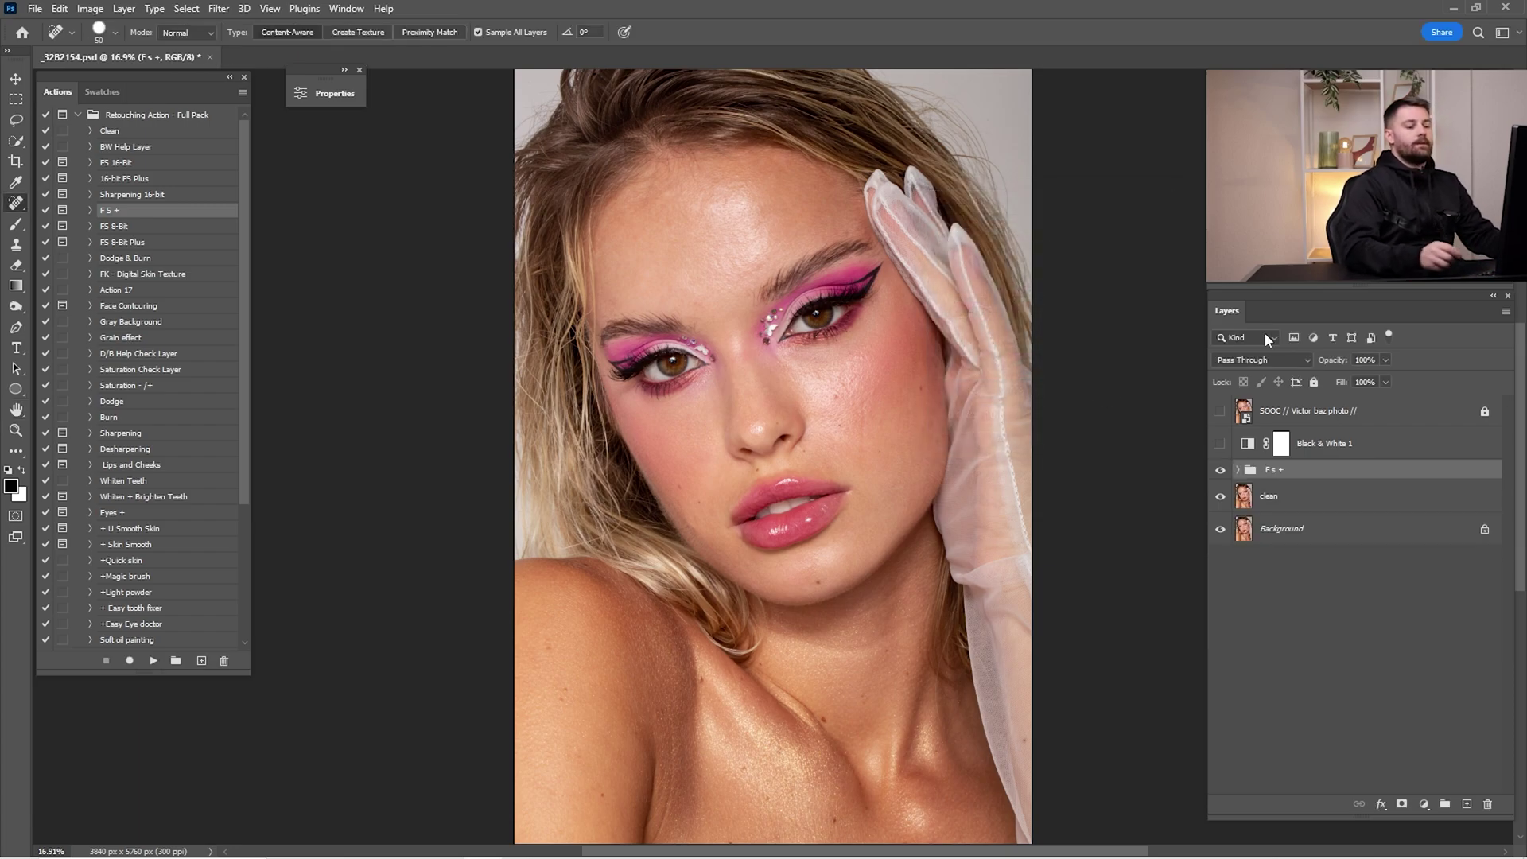
# Step: Select the Low Frequency copy layer inside the F s + group and set the Mixer Brush's Wet to 10%
pyautogui.click(1238, 470)
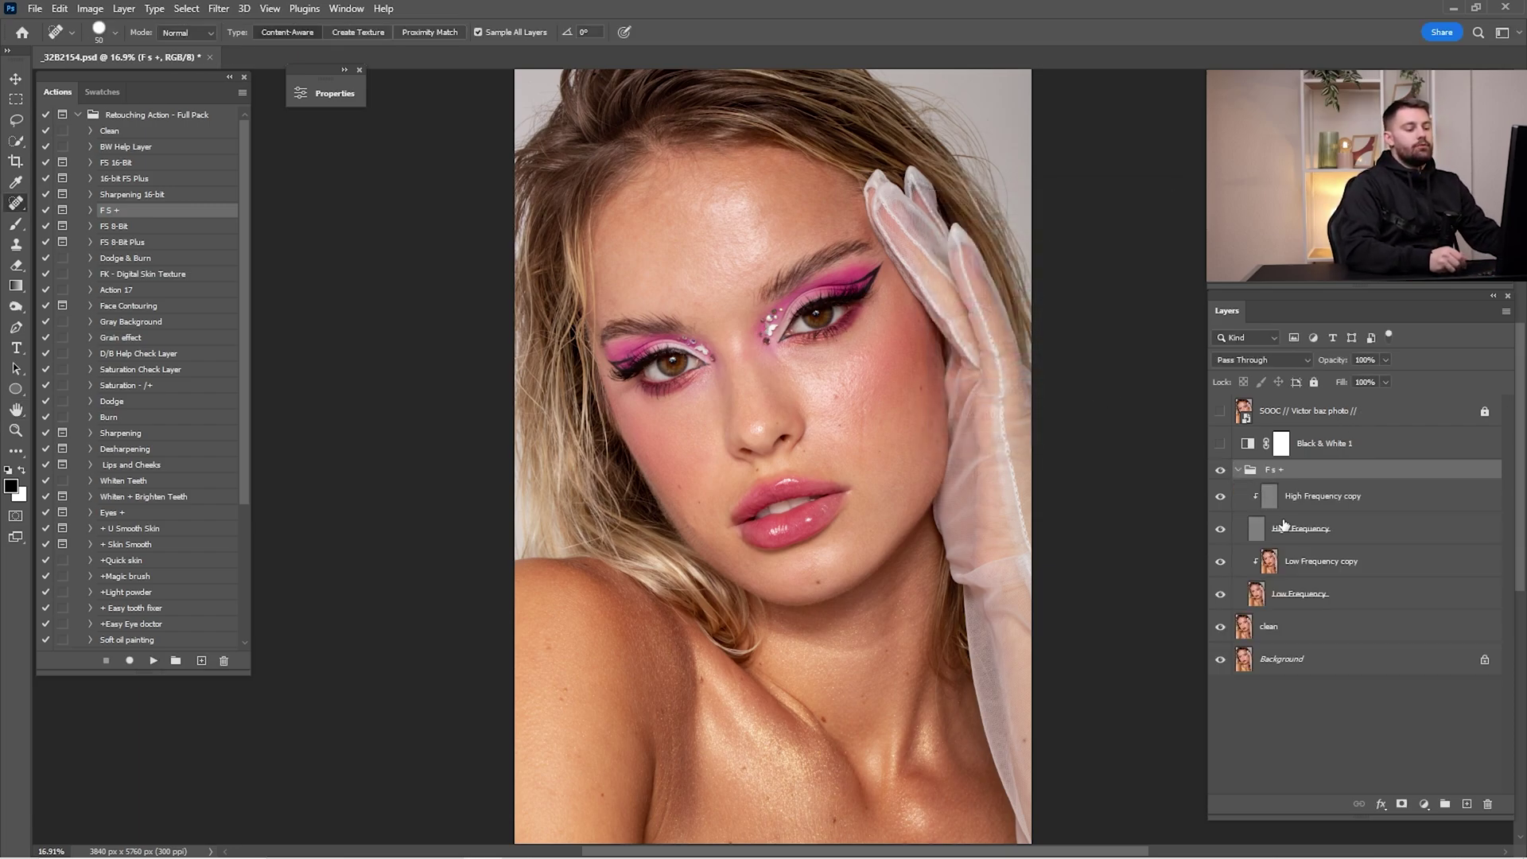
pyautogui.click(1291, 563)
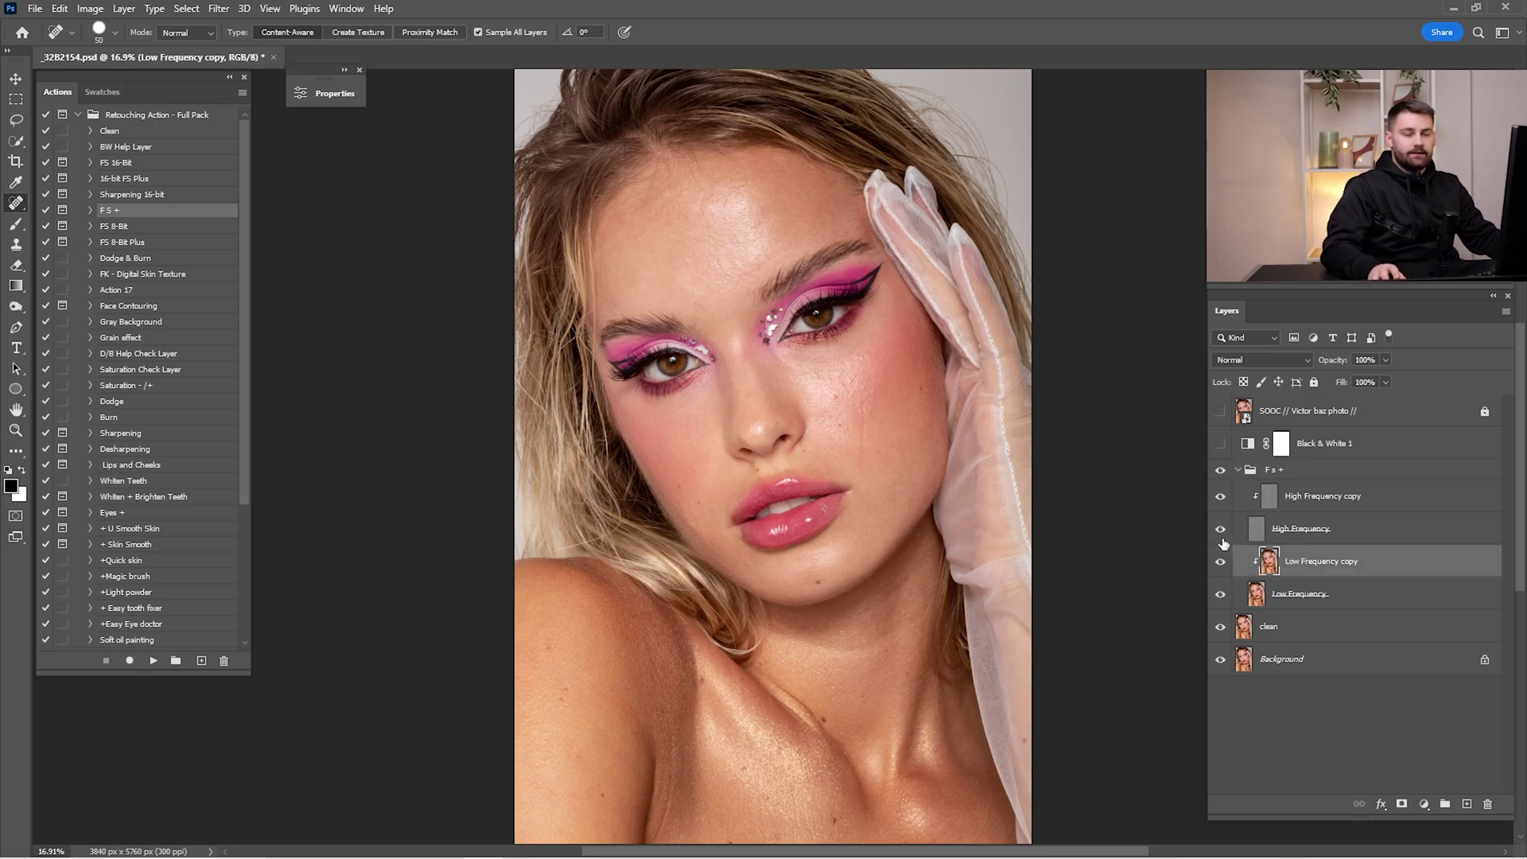
pyautogui.click(16, 225)
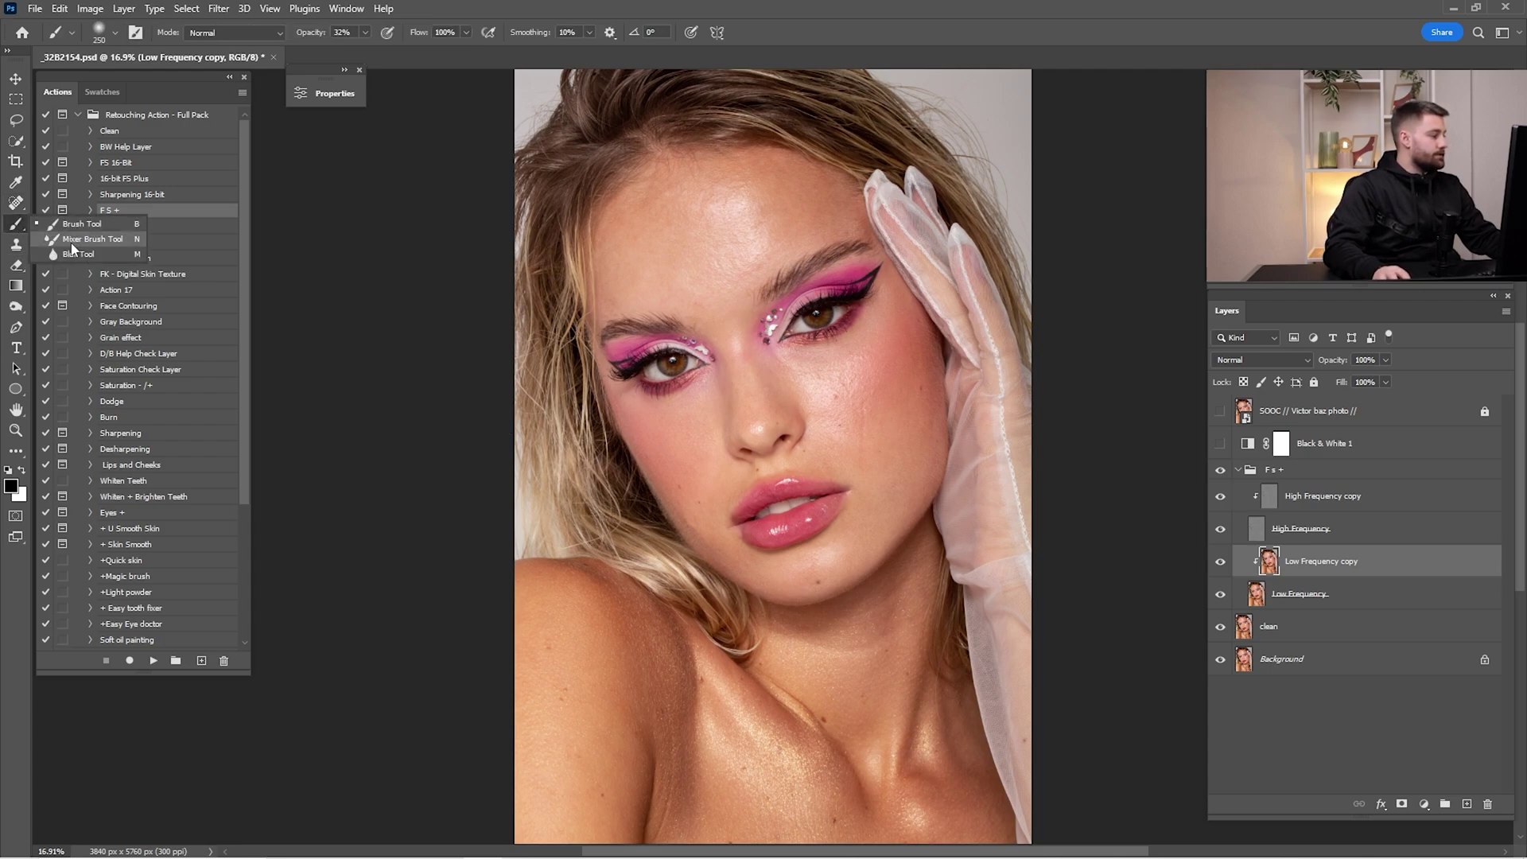
pyautogui.click(72, 241)
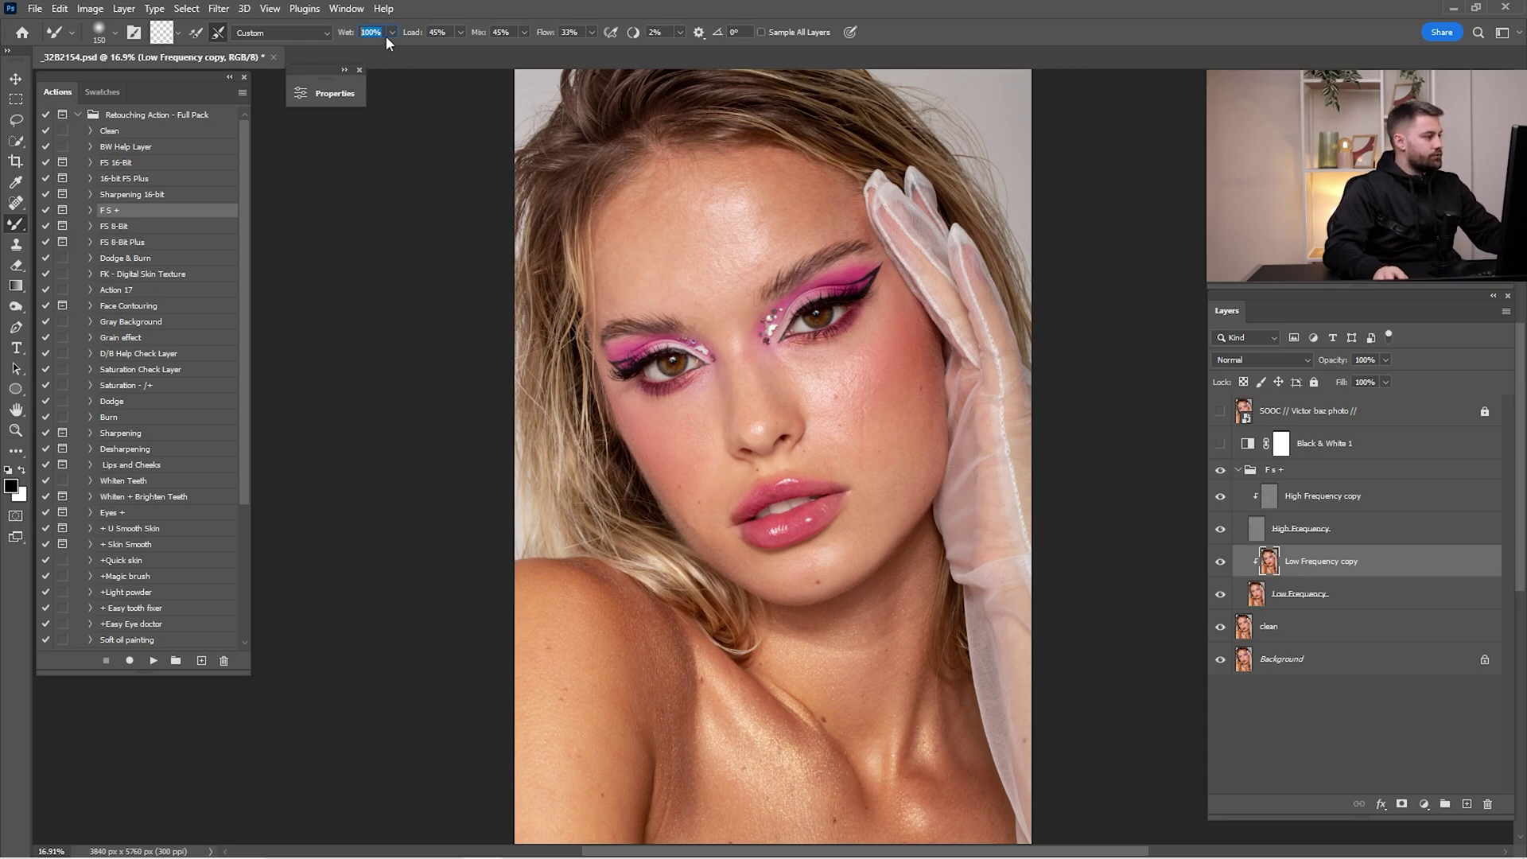
pyautogui.write('10')
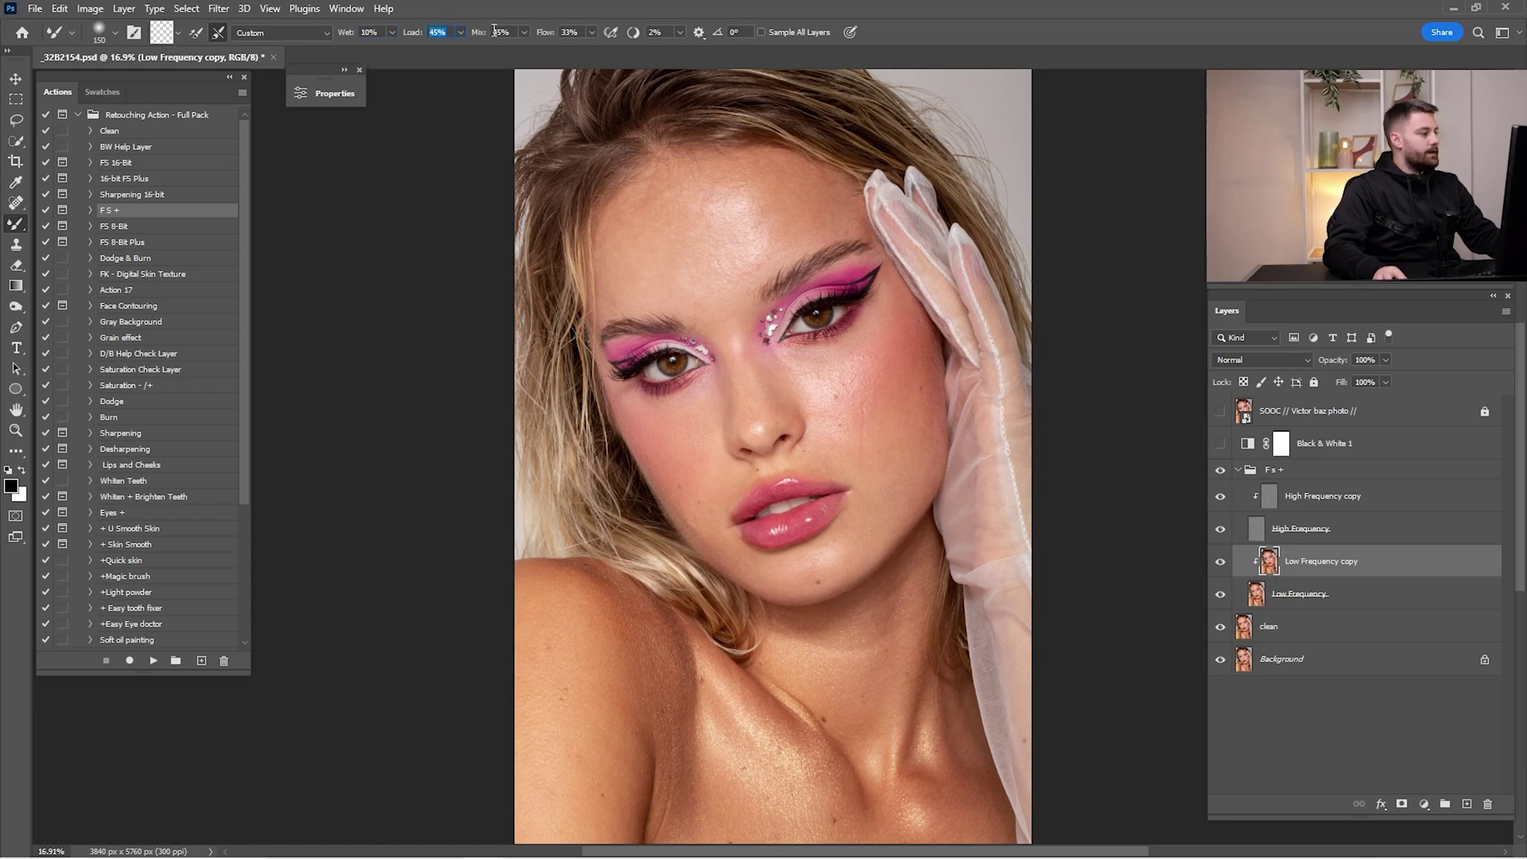
pyautogui.press('Return')
# Step: Hide the High Frequency layer and blend the forehead and central face tones with a Mixer Brush of about 600 px
pyautogui.click(1220, 529)
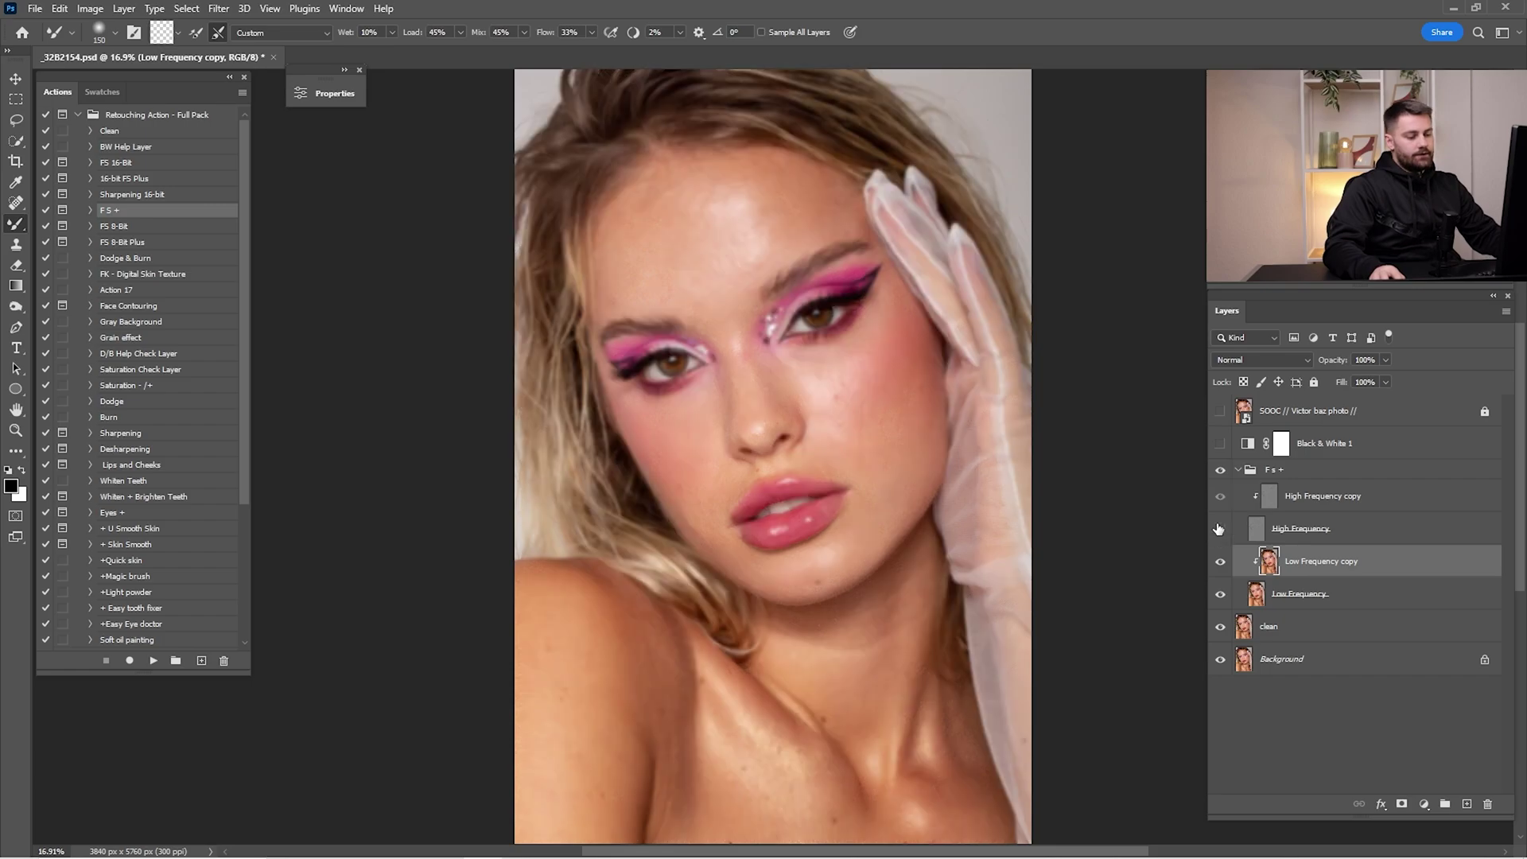
pyautogui.press('z')
pyautogui.moveTo(681, 269); pyautogui.dragTo(713, 281)
pyautogui.moveTo(714, 281)
pyautogui.mouseDown()
pyautogui.moveTo(795, 327)
pyautogui.moveTo(809, 355)
pyautogui.mouseUp()
pyautogui.press('b')
pyautogui.press(']')
pyautogui.press(']')
pyautogui.press(']')
pyautogui.press(']')
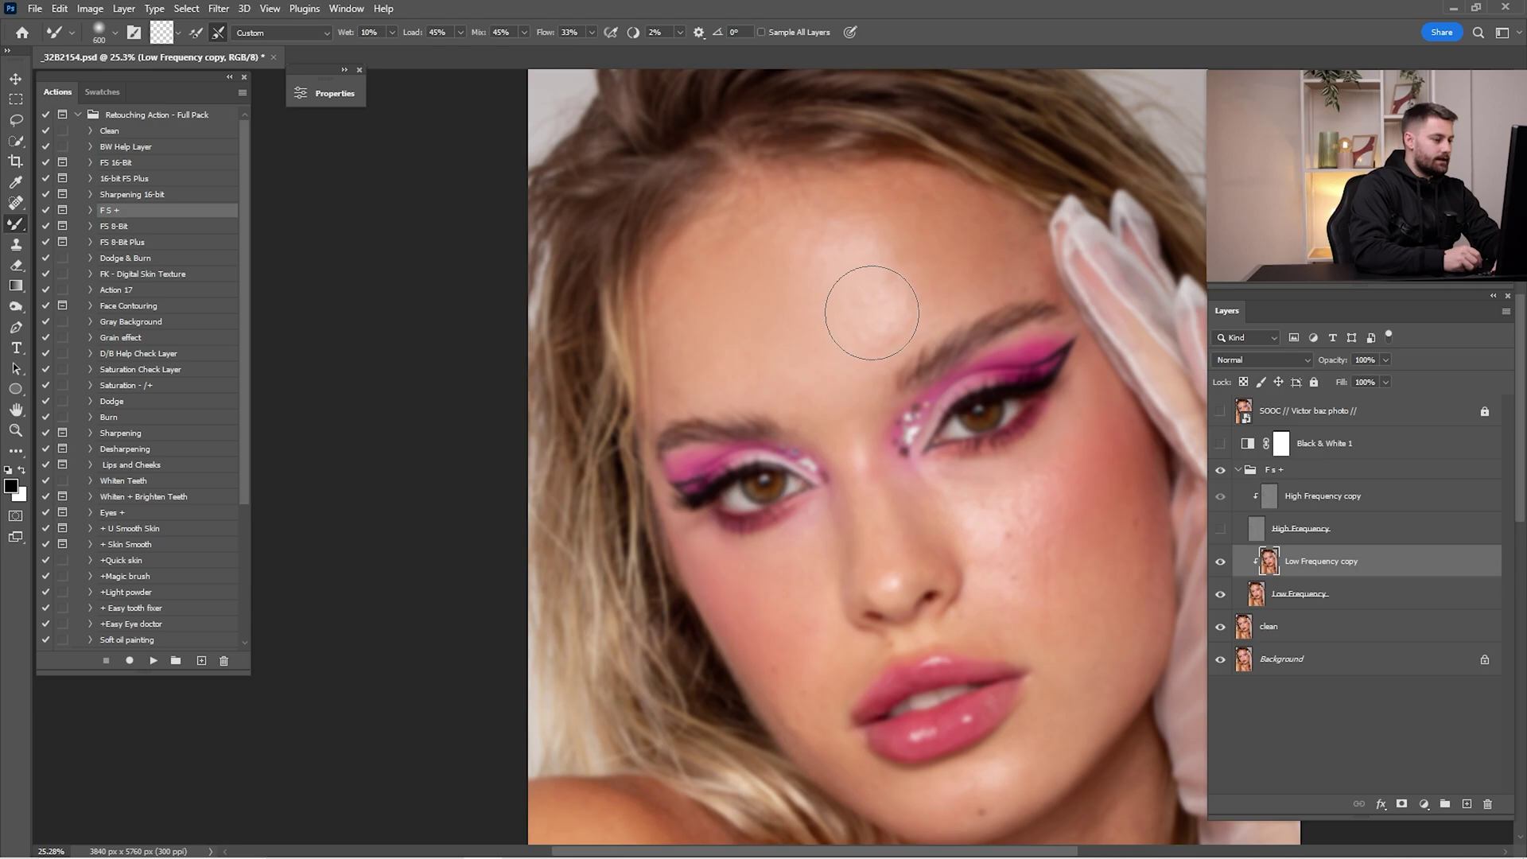
pyautogui.moveTo(879, 505); pyautogui.dragTo(873, 386)
pyautogui.moveTo(817, 273); pyautogui.dragTo(866, 392)
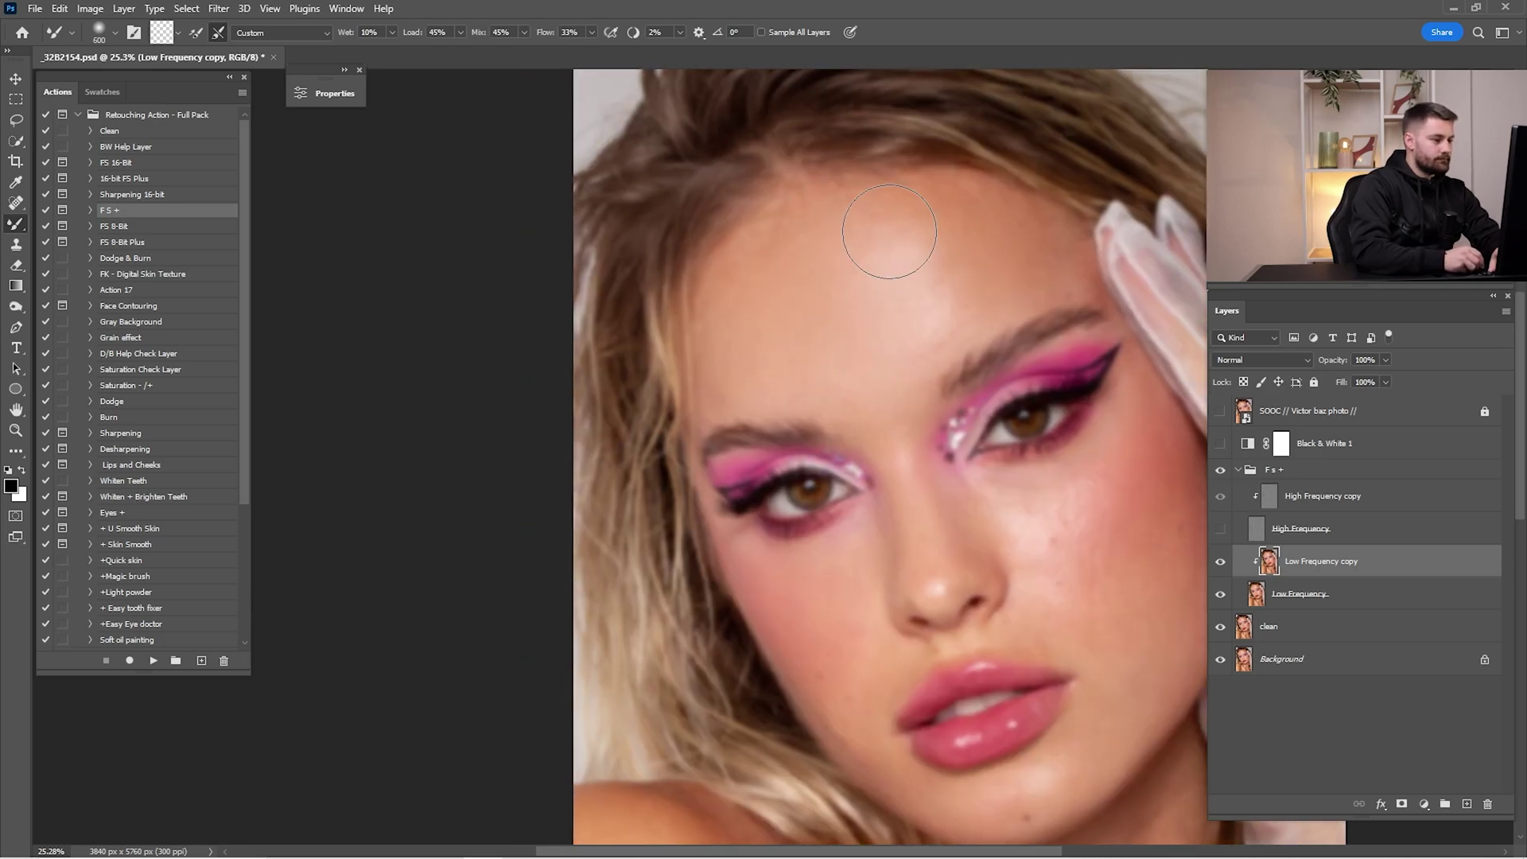
pyautogui.moveTo(925, 582); pyautogui.dragTo(910, 352)
pyautogui.moveTo(1029, 310); pyautogui.dragTo(903, 423)
pyautogui.scroll(-5, 993, 392)
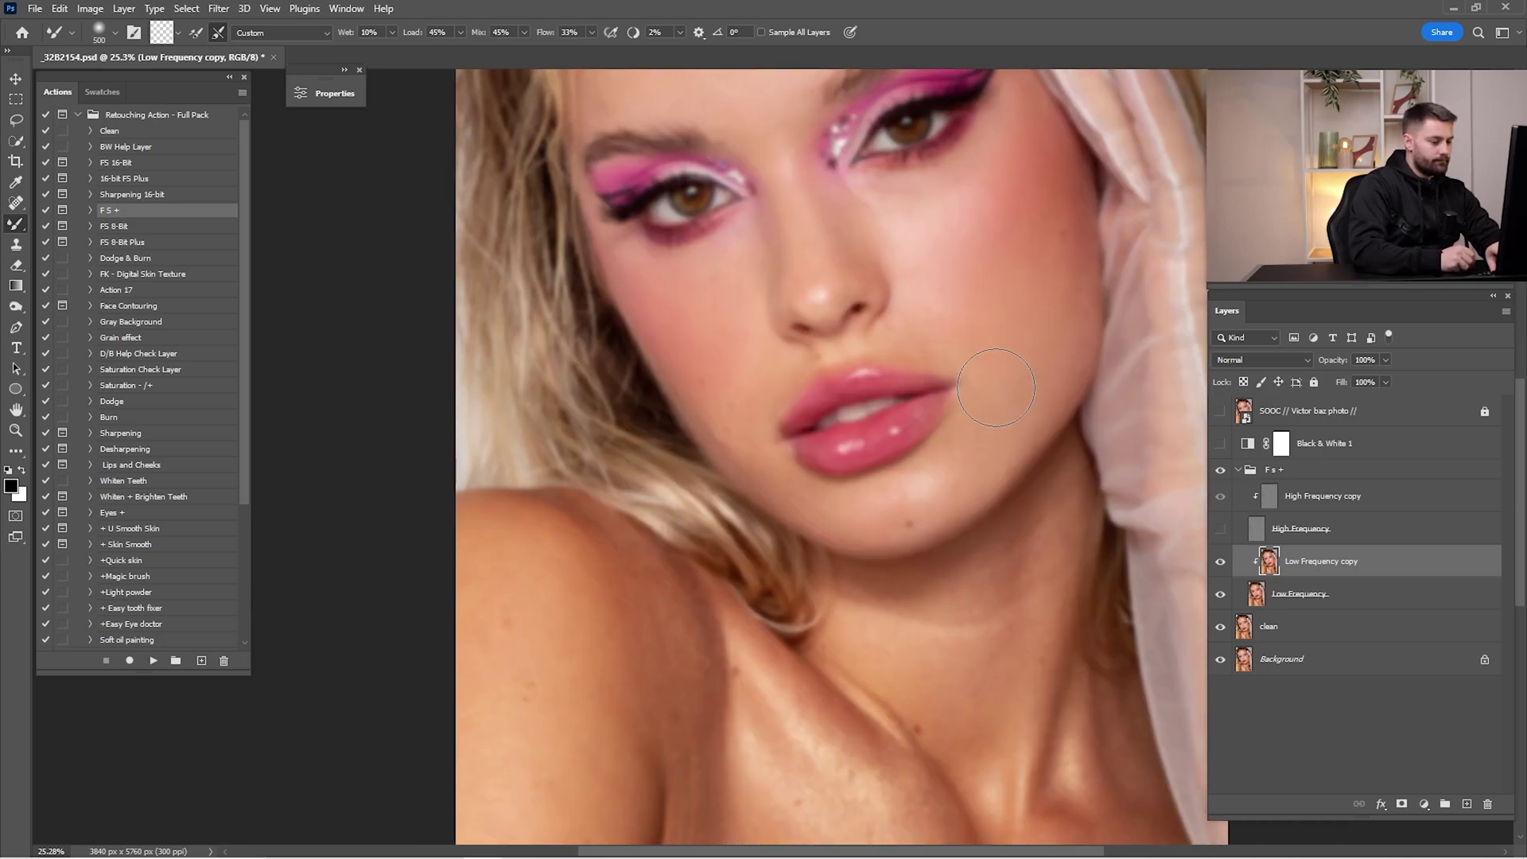
# Step: Blend the skin beside the hair, from temple to jaw, with the Mixer Brush at about 300 and 250 px
pyautogui.scroll(10, 938, 403)
pyautogui.hscroll(-2, 875, 366)
pyautogui.press('[')
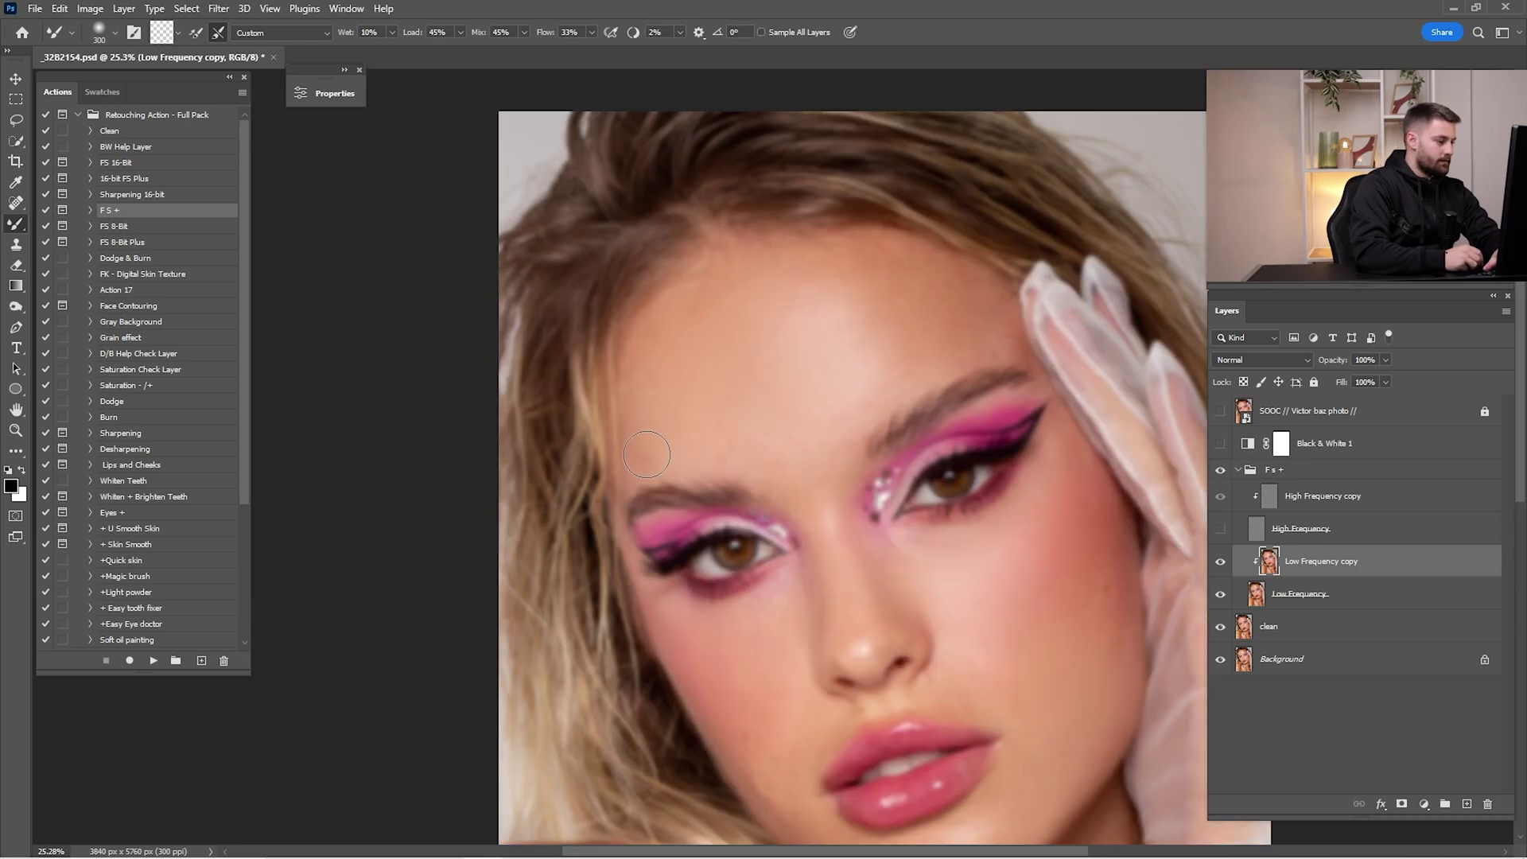
pyautogui.moveTo(759, 668); pyautogui.dragTo(669, 446)
pyautogui.press('[')
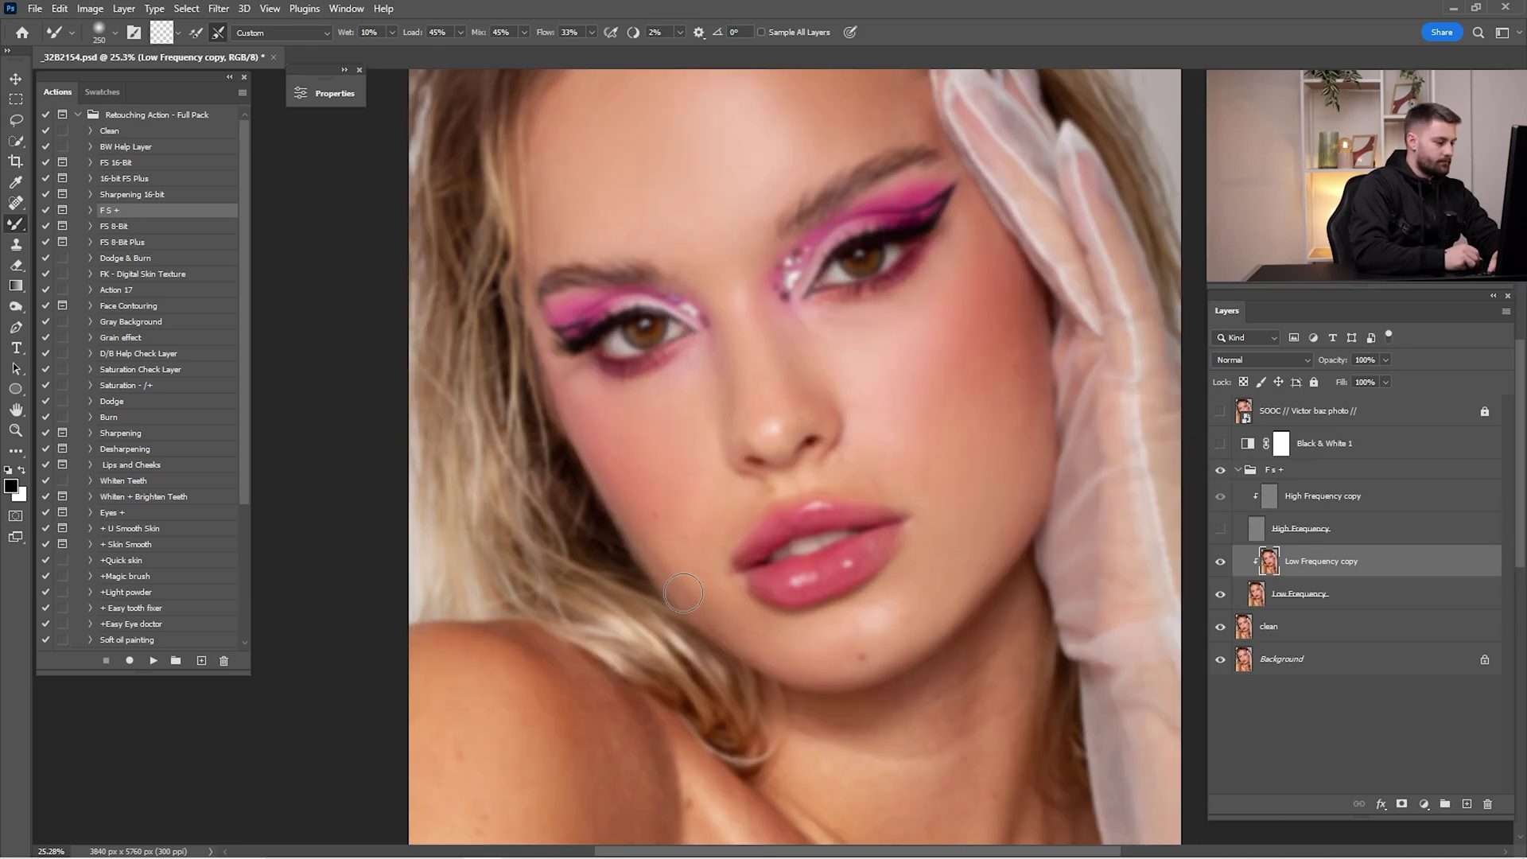
pyautogui.moveTo(684, 594); pyautogui.dragTo(588, 510)
# Step: Enlarge the Mixer Brush to about 600 px and blend the skin tones from the cheek down to the neck
pyautogui.press(']')
pyautogui.press(']')
pyautogui.press(']')
pyautogui.press(']')
pyautogui.moveTo(905, 370); pyautogui.dragTo(901, 427)
pyautogui.moveTo(863, 680); pyautogui.dragTo(871, 426)
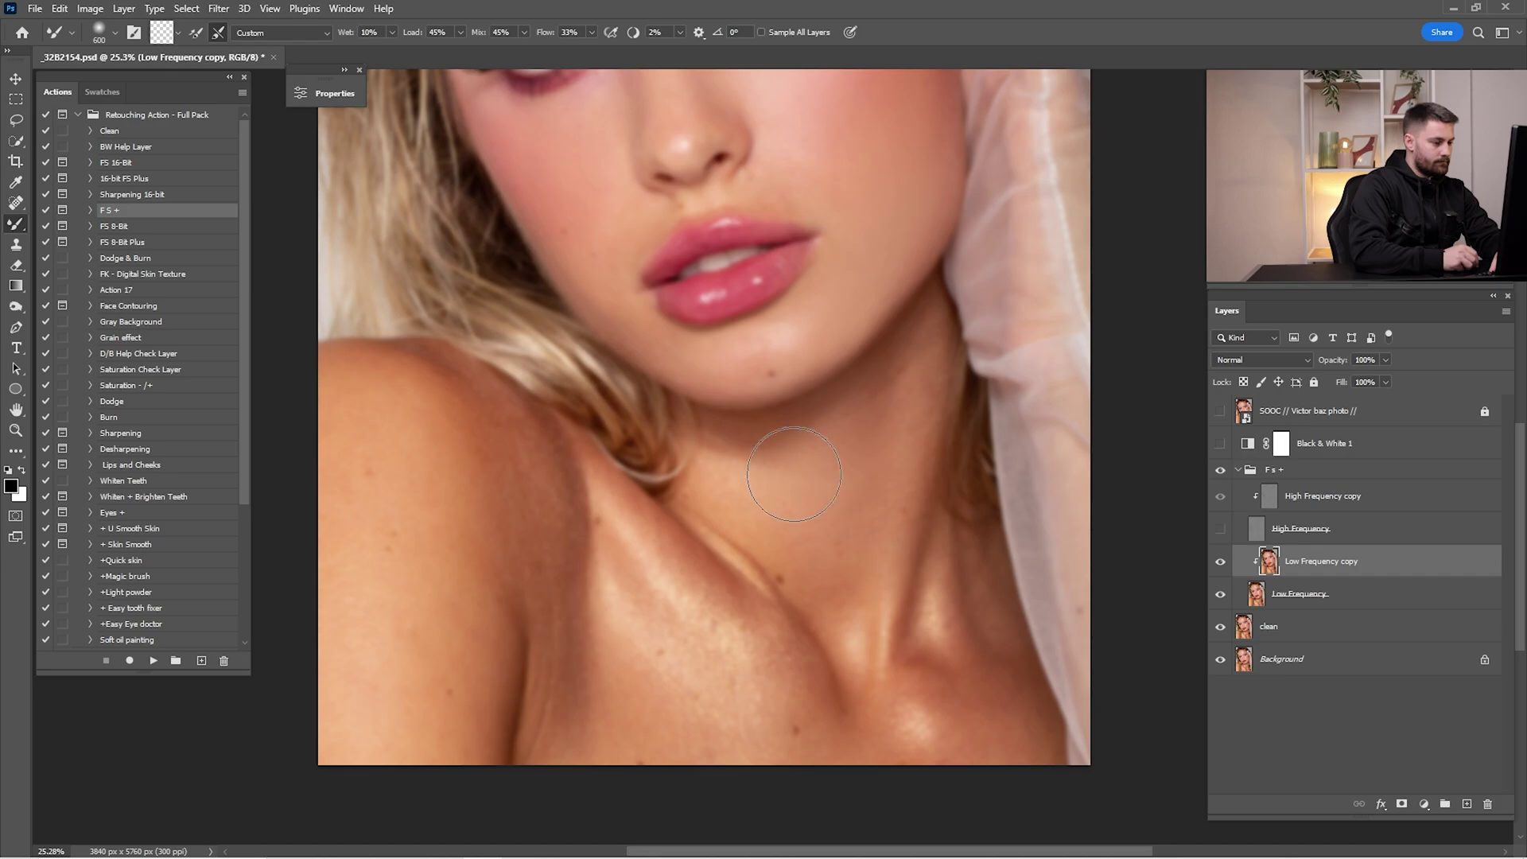
# Step: Reduce the Mixer Brush to about 500 px and smooth the tones around the chin and lower face
pyautogui.scroll(4, 875, 358)
pyautogui.hscroll(-1, 863, 398)
pyautogui.press('[')
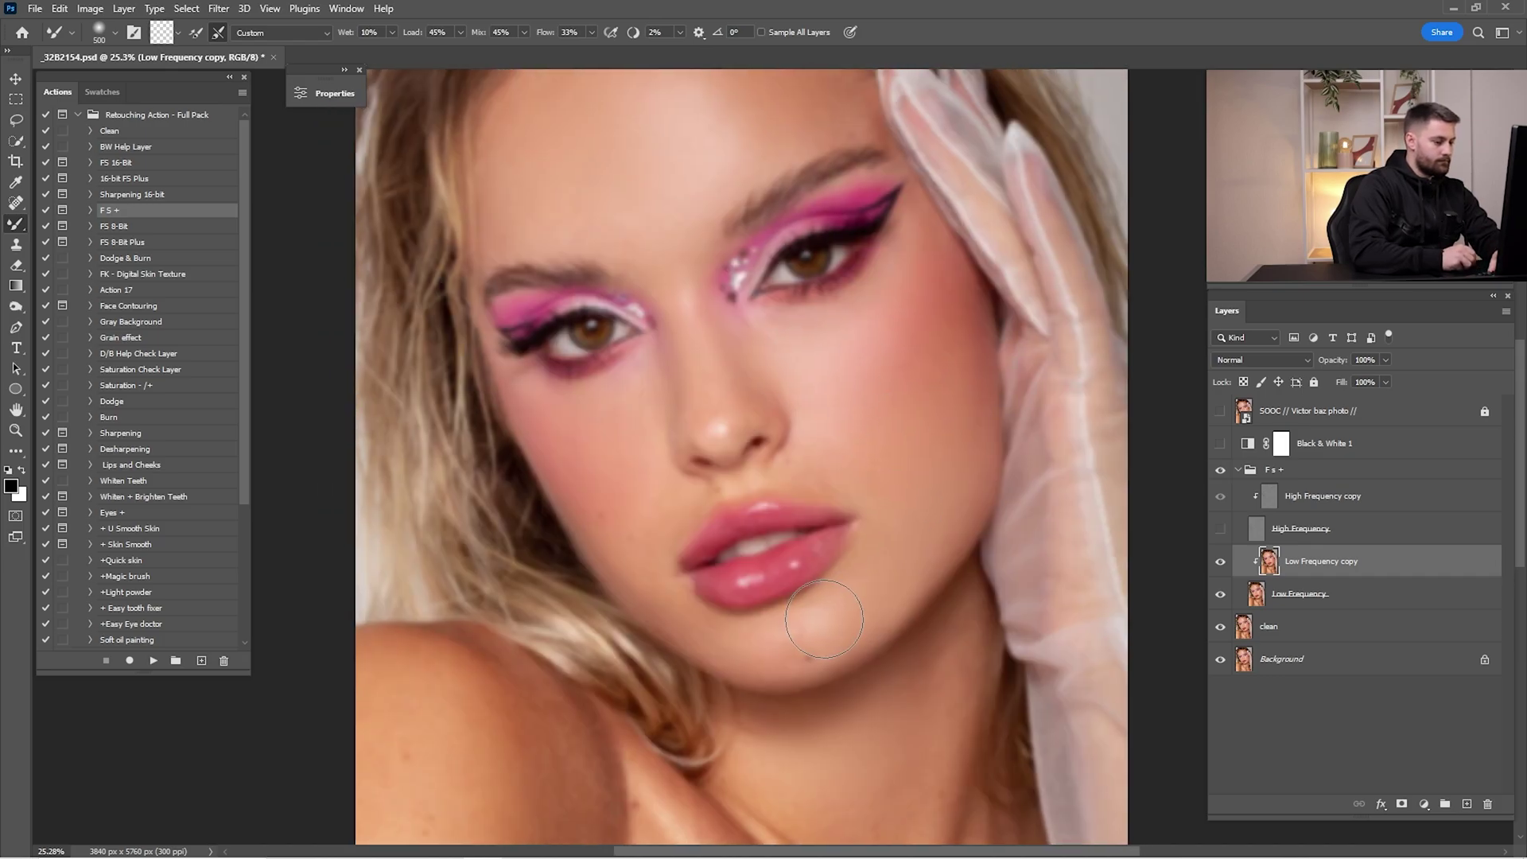
pyautogui.scroll(2, 666, 290)
pyautogui.scroll(-2, 732, 342)
pyautogui.hscroll(1, 732, 342)
pyautogui.press('[')
# Step: Blend the skin tones on the shoulder, upper arm and chest with the Mixer Brush at about 600 to 700 px
pyautogui.scroll(-3, 809, 576)
pyautogui.scroll(-2, 894, 386)
pyautogui.hscroll(-2, 894, 386)
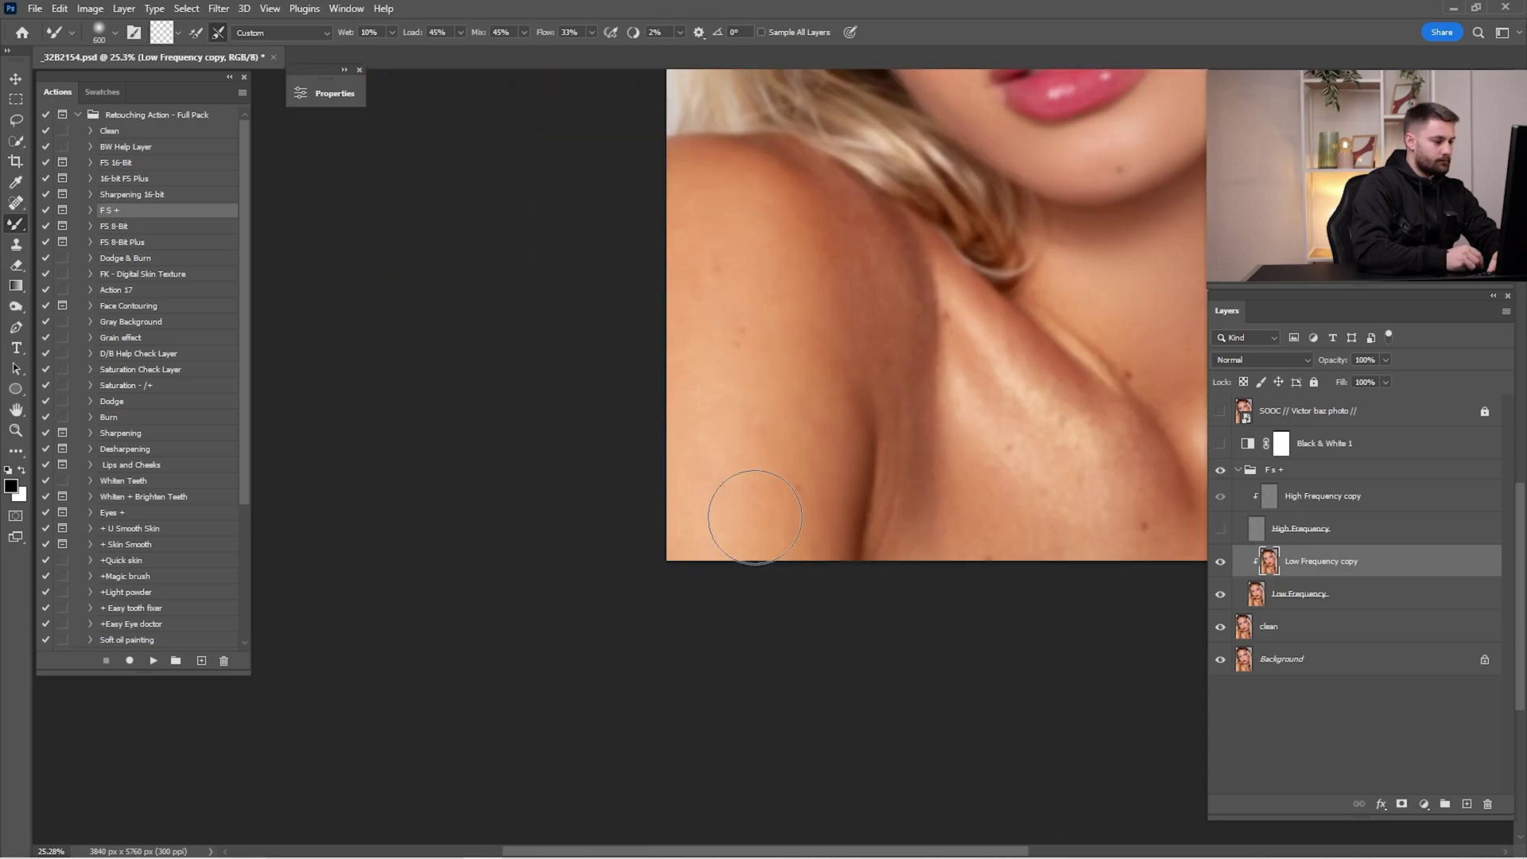
pyautogui.press('[')
pyautogui.press('[')
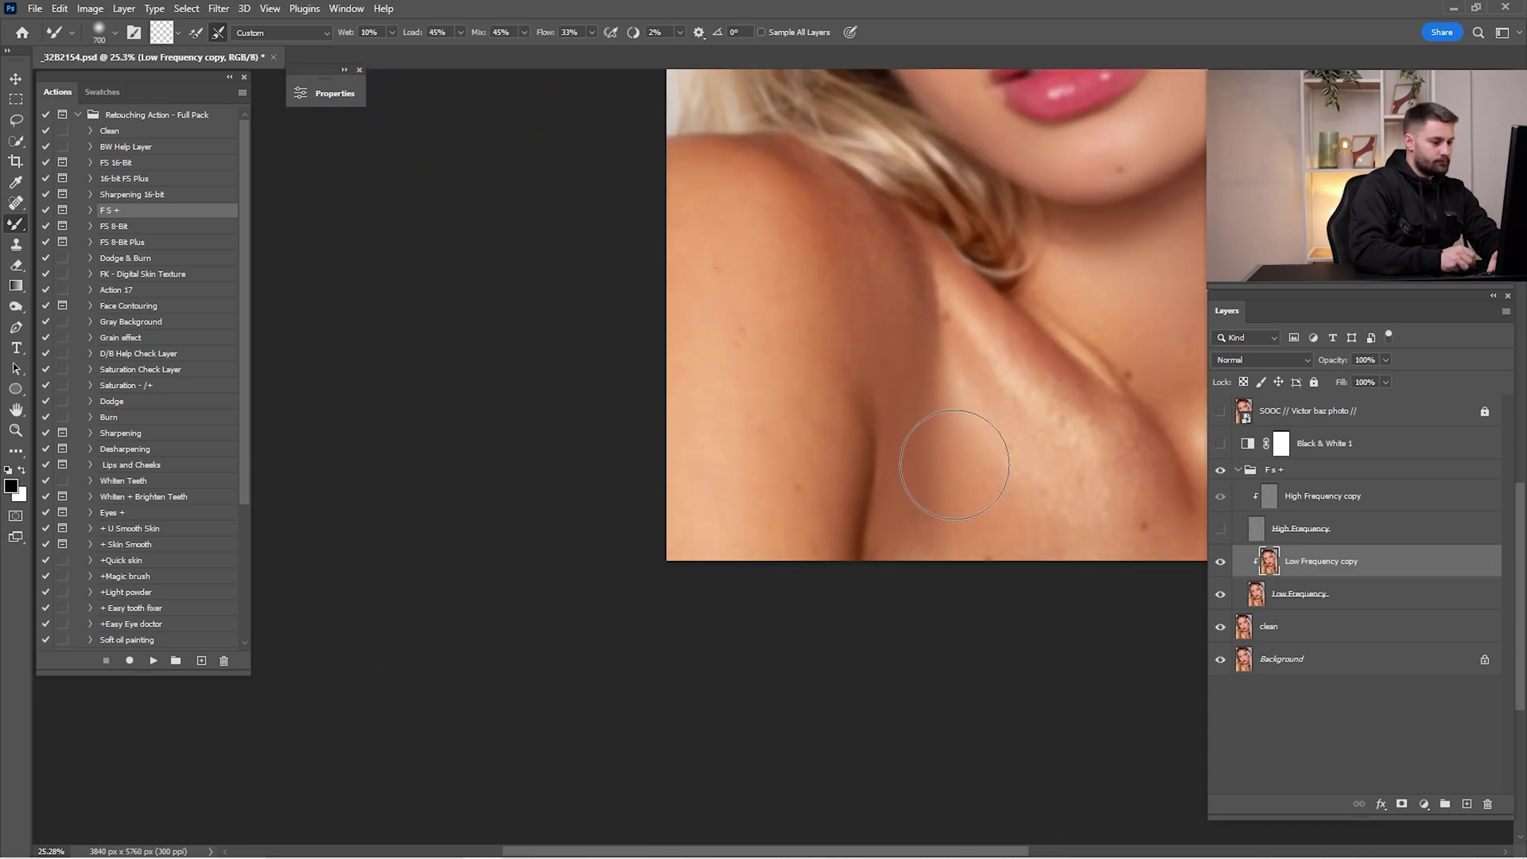
# Step: Refine the tonal transitions on the face with the Mixer Brush at about 500 px
pyautogui.scroll(4, 831, 475)
pyautogui.hscroll(2, 832, 475)
pyautogui.press(']')
pyautogui.scroll(2, 832, 475)
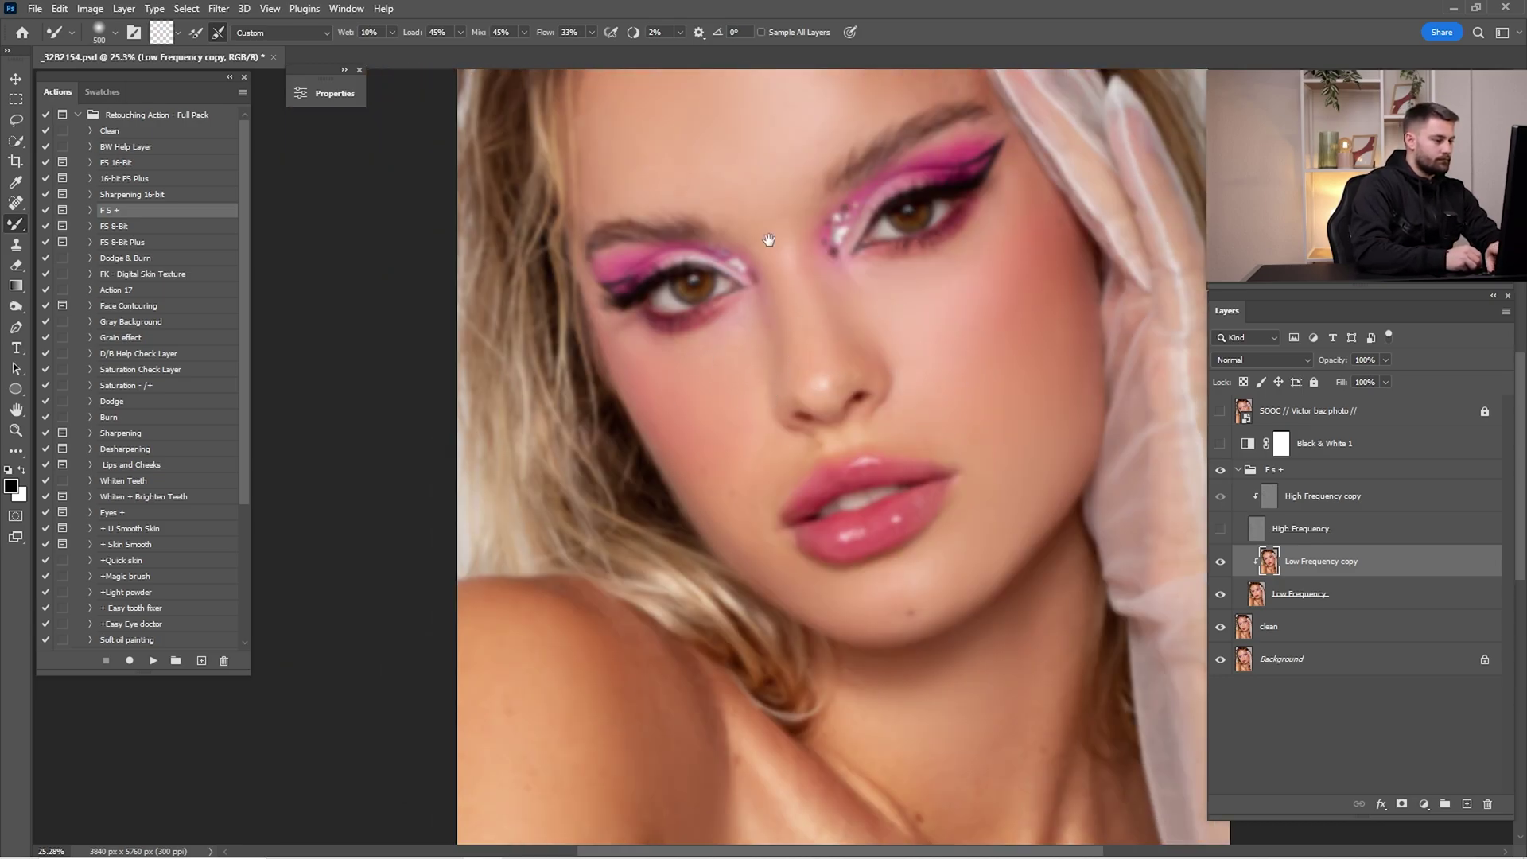
pyautogui.scroll(2, 928, 351)
pyautogui.hscroll(-1, 929, 351)
pyautogui.scroll(-2, 1150, 421)
# Step: Show the High Frequency layer again and compare the portrait with the F s + group hidden and shown
pyautogui.click(1220, 528)
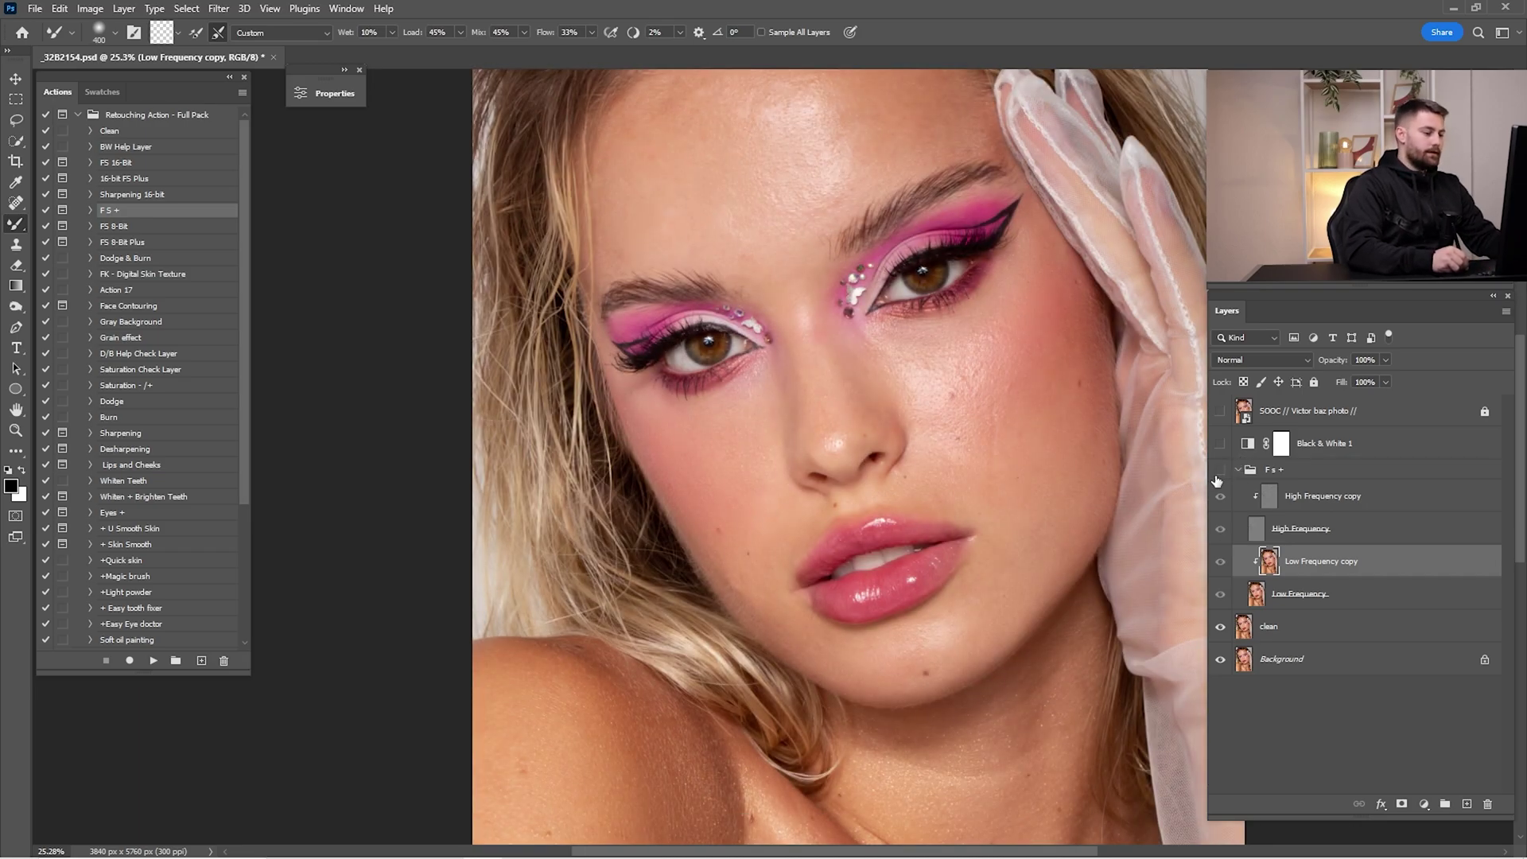
pyautogui.click(1220, 470)
pyautogui.click(1219, 471)
pyautogui.click(1219, 471)
pyautogui.click(1218, 473)
pyautogui.click(1215, 476)
pyautogui.click(1217, 473)
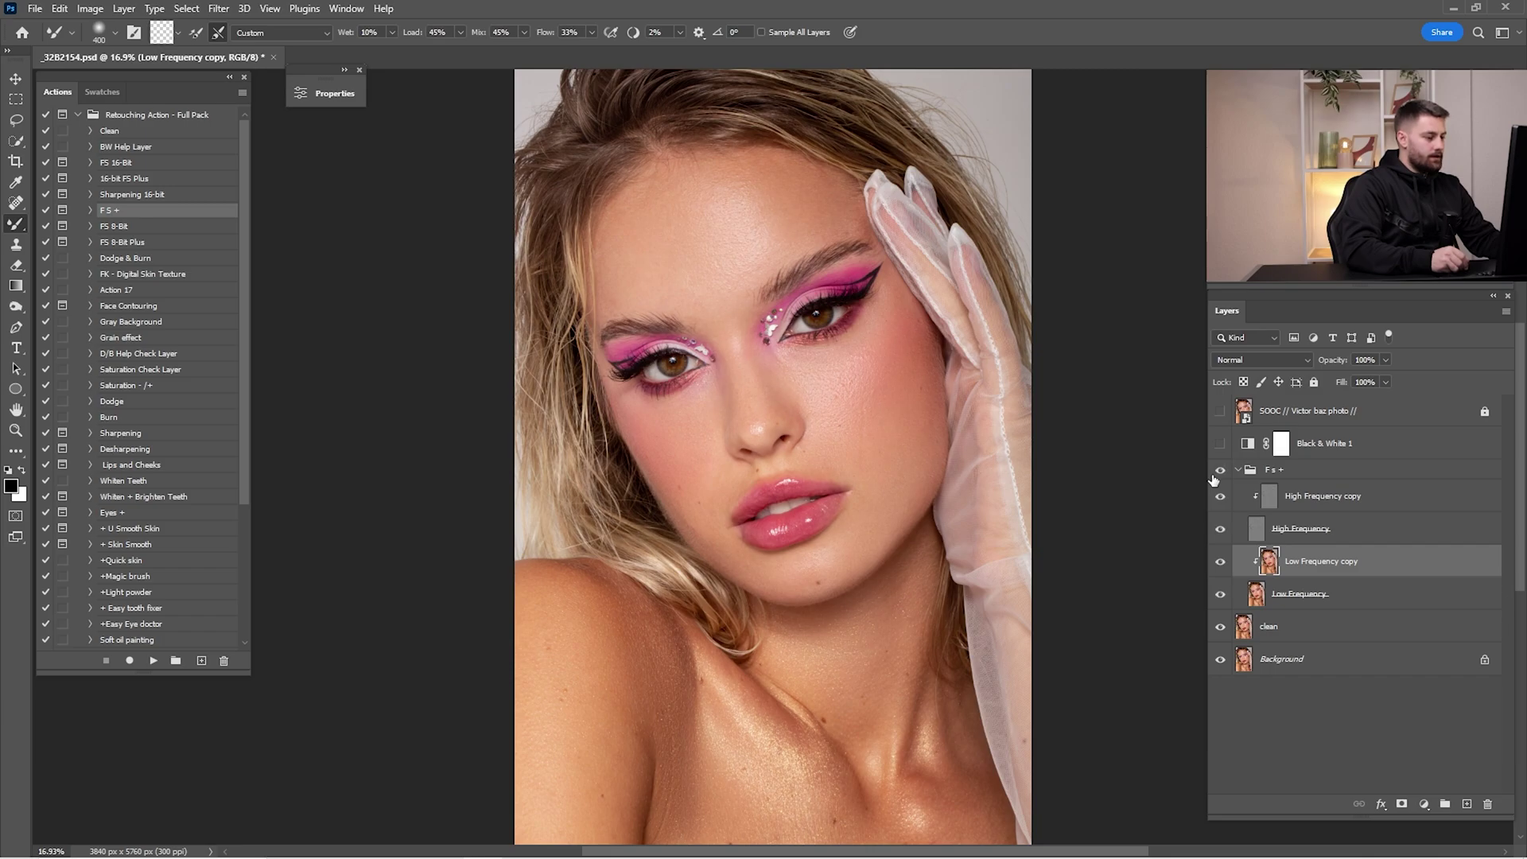
pyautogui.click(1217, 473)
pyautogui.click(1217, 473)
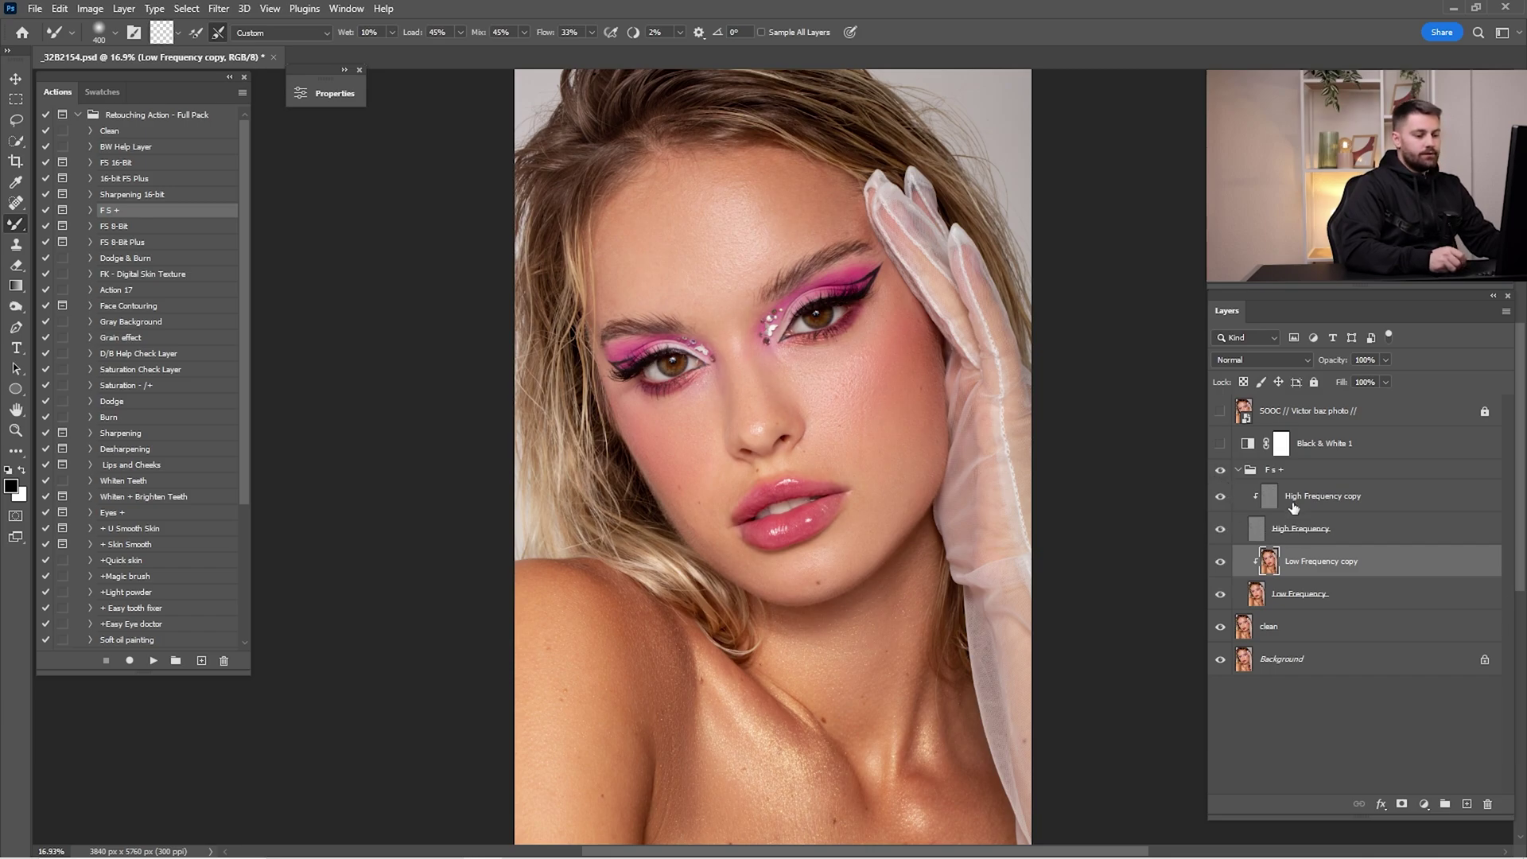
# Step: Select the High Frequency copy layer and activate the Clone Stamp tool
pyautogui.click(1295, 507)
pyautogui.press('z')
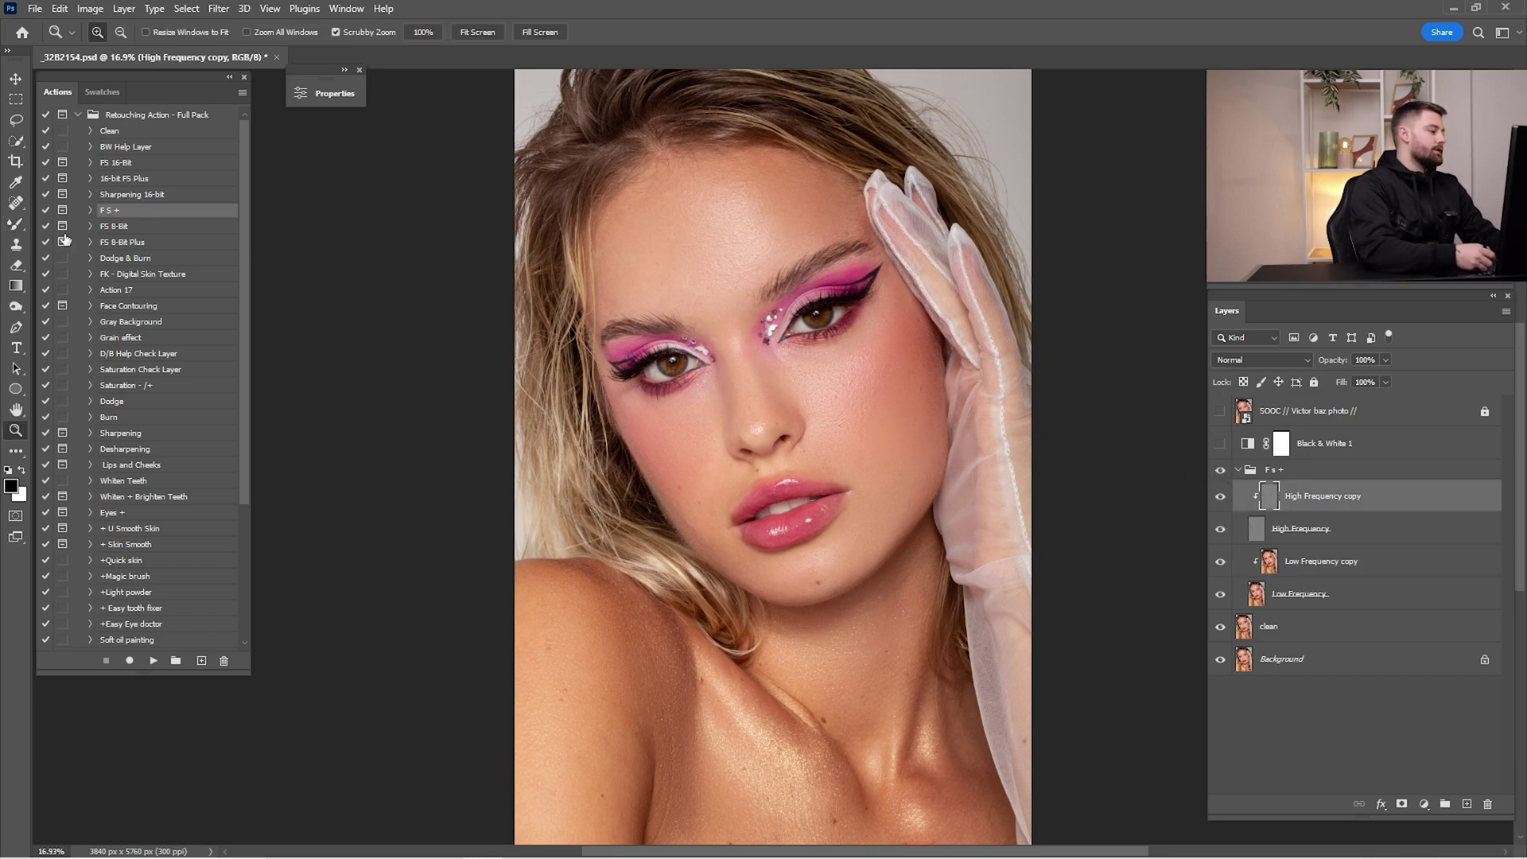
pyautogui.click(16, 248)
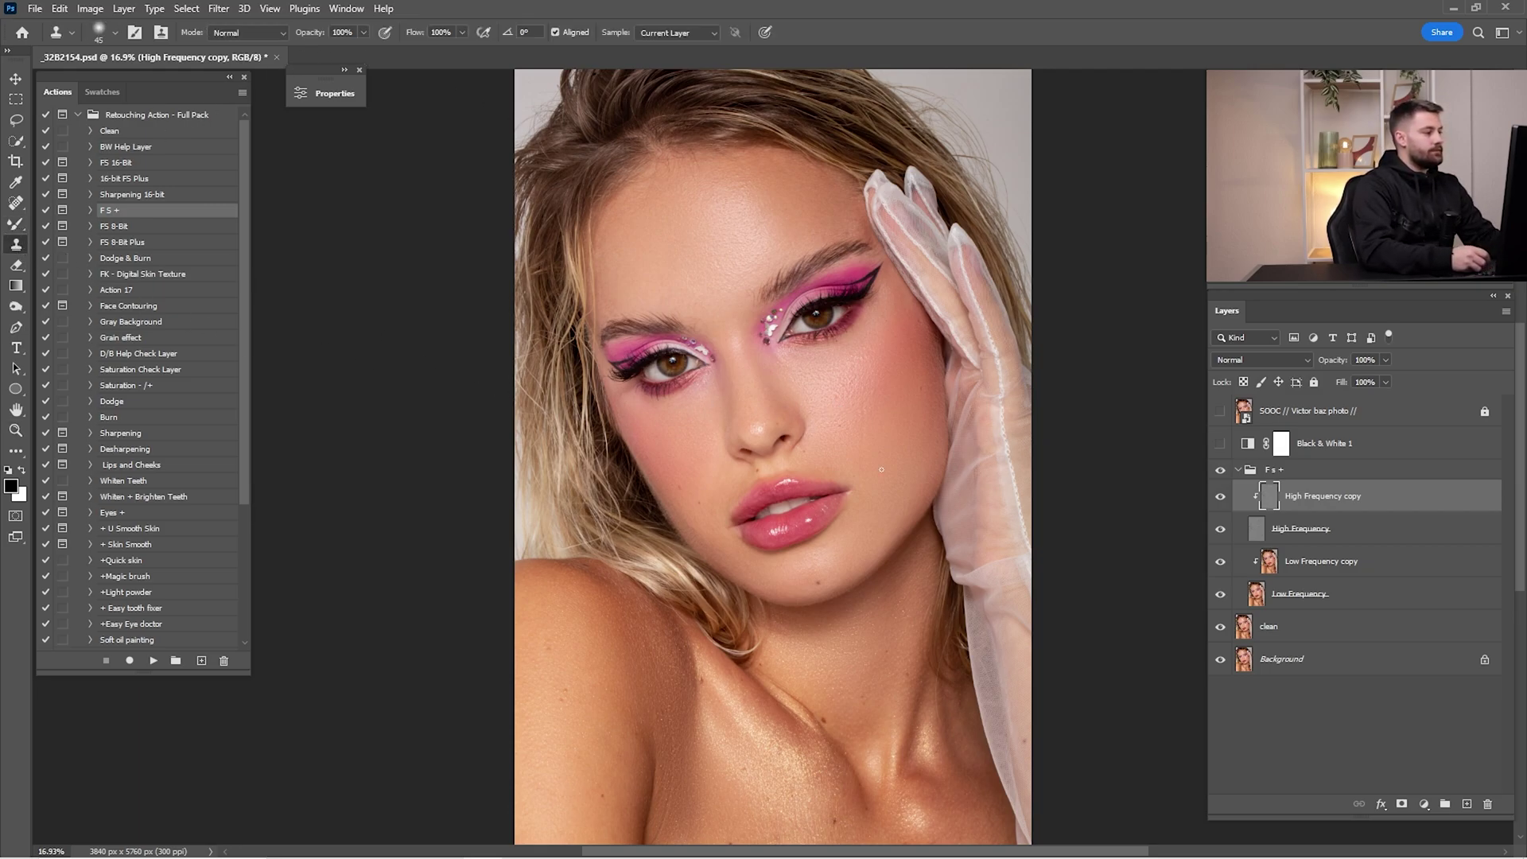
pyautogui.press('z')
pyautogui.click(16, 244)
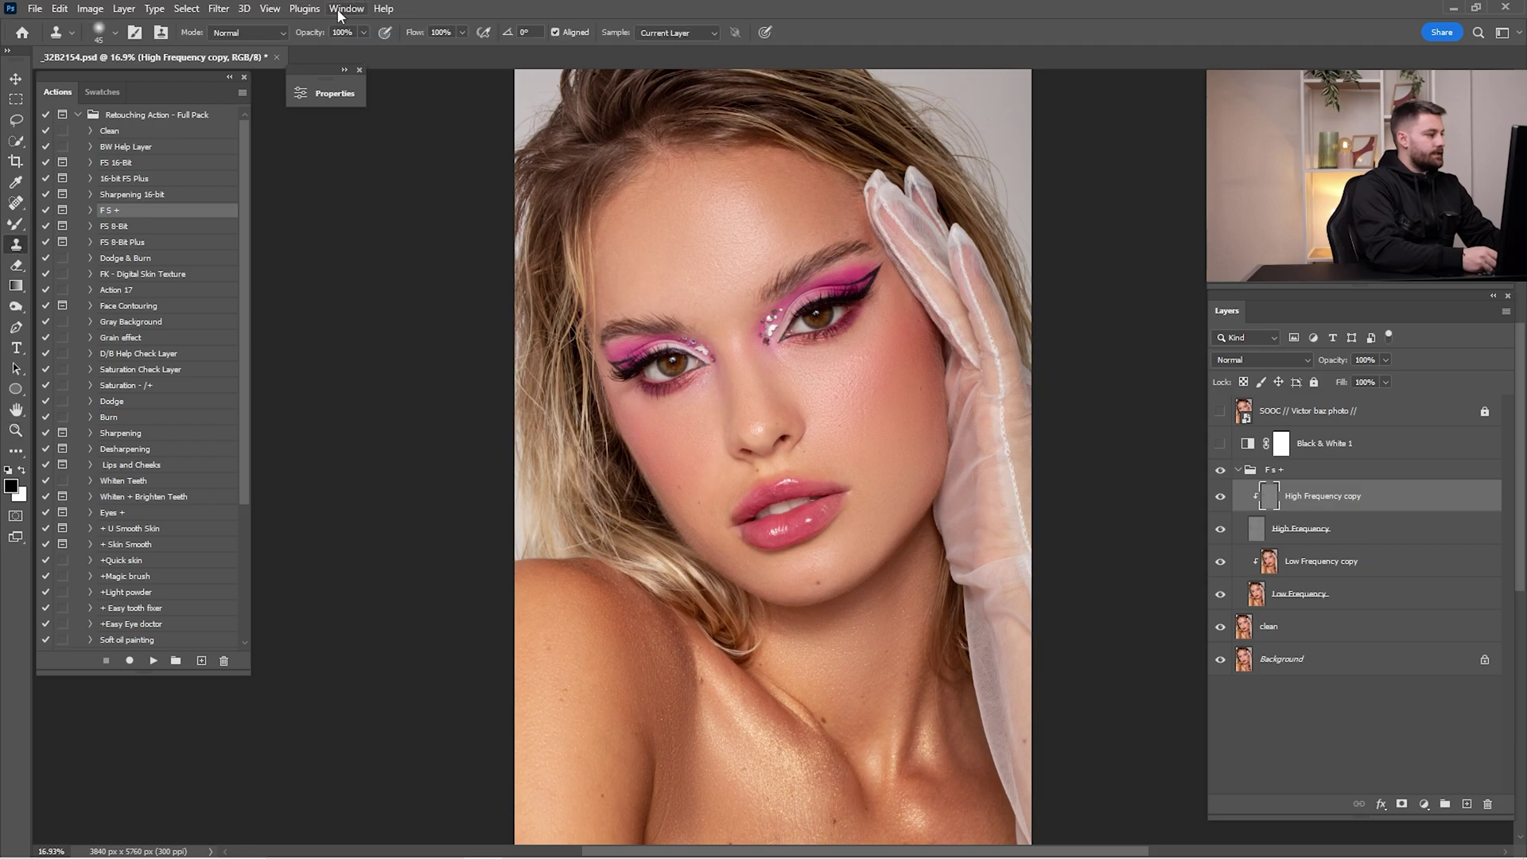
# Step: Clone skin texture on the cheek beside the nose with the Clone Stamp at about 60 px
pyautogui.press('z')
pyautogui.moveTo(857, 434); pyautogui.dragTo(1011, 474)
pyautogui.moveTo(925, 379); pyautogui.dragTo(980, 474)
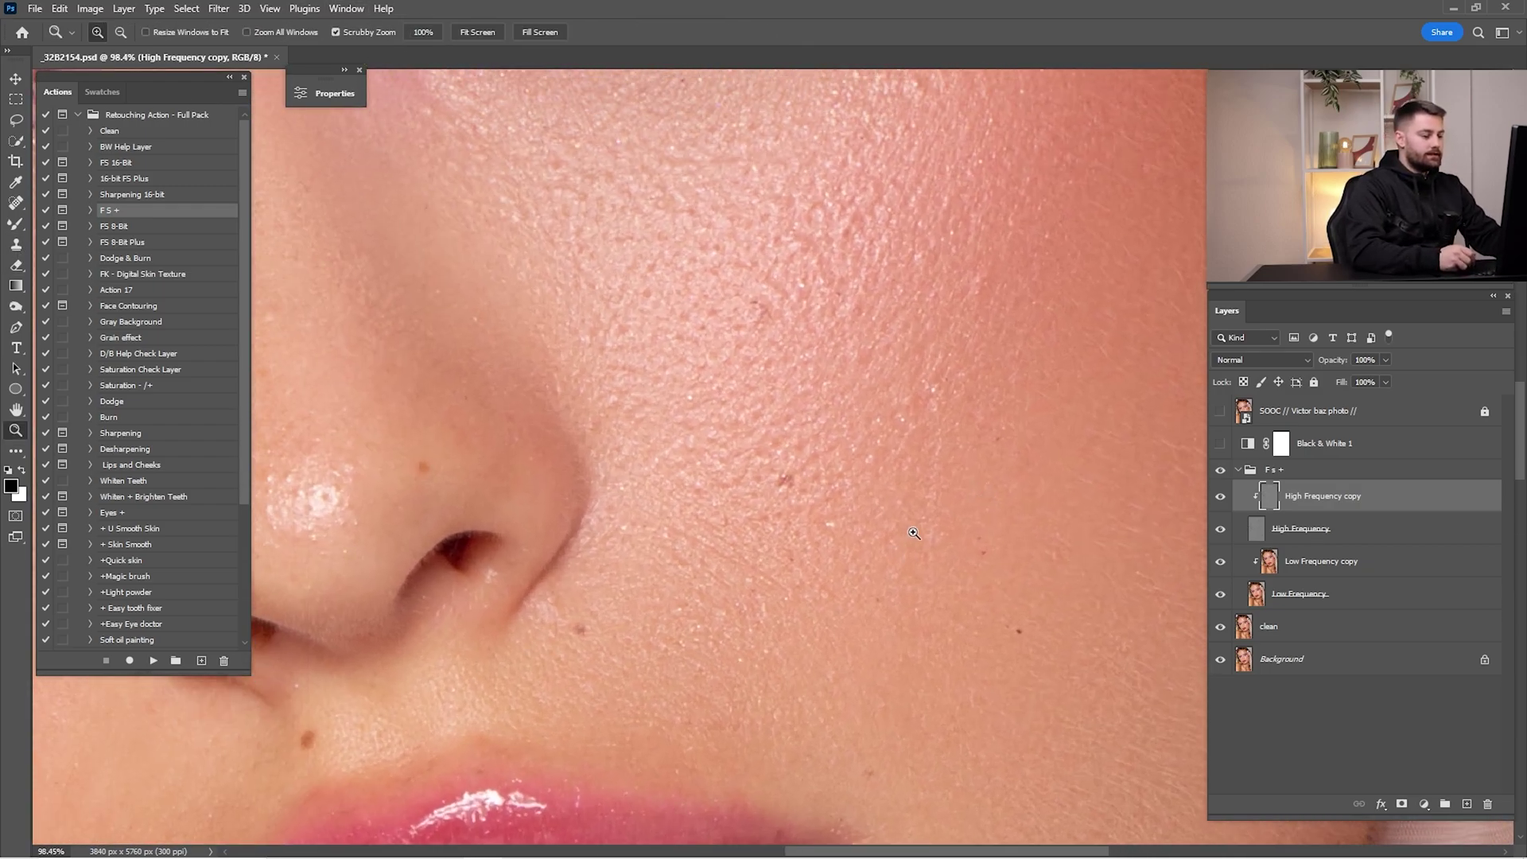
pyautogui.press('s')
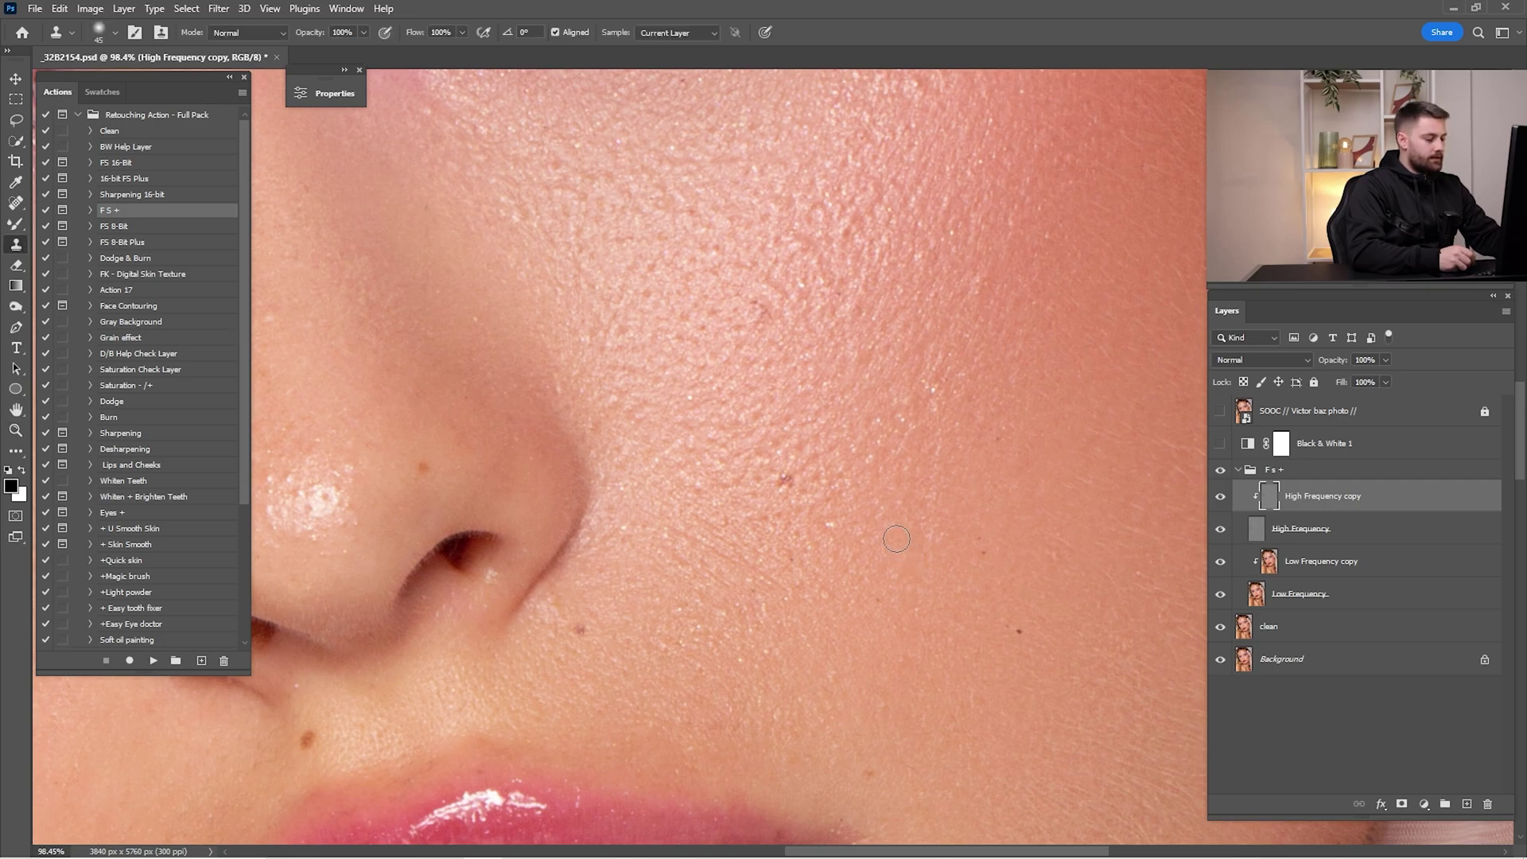
pyautogui.moveTo(896, 530); pyautogui.dragTo(887, 444)
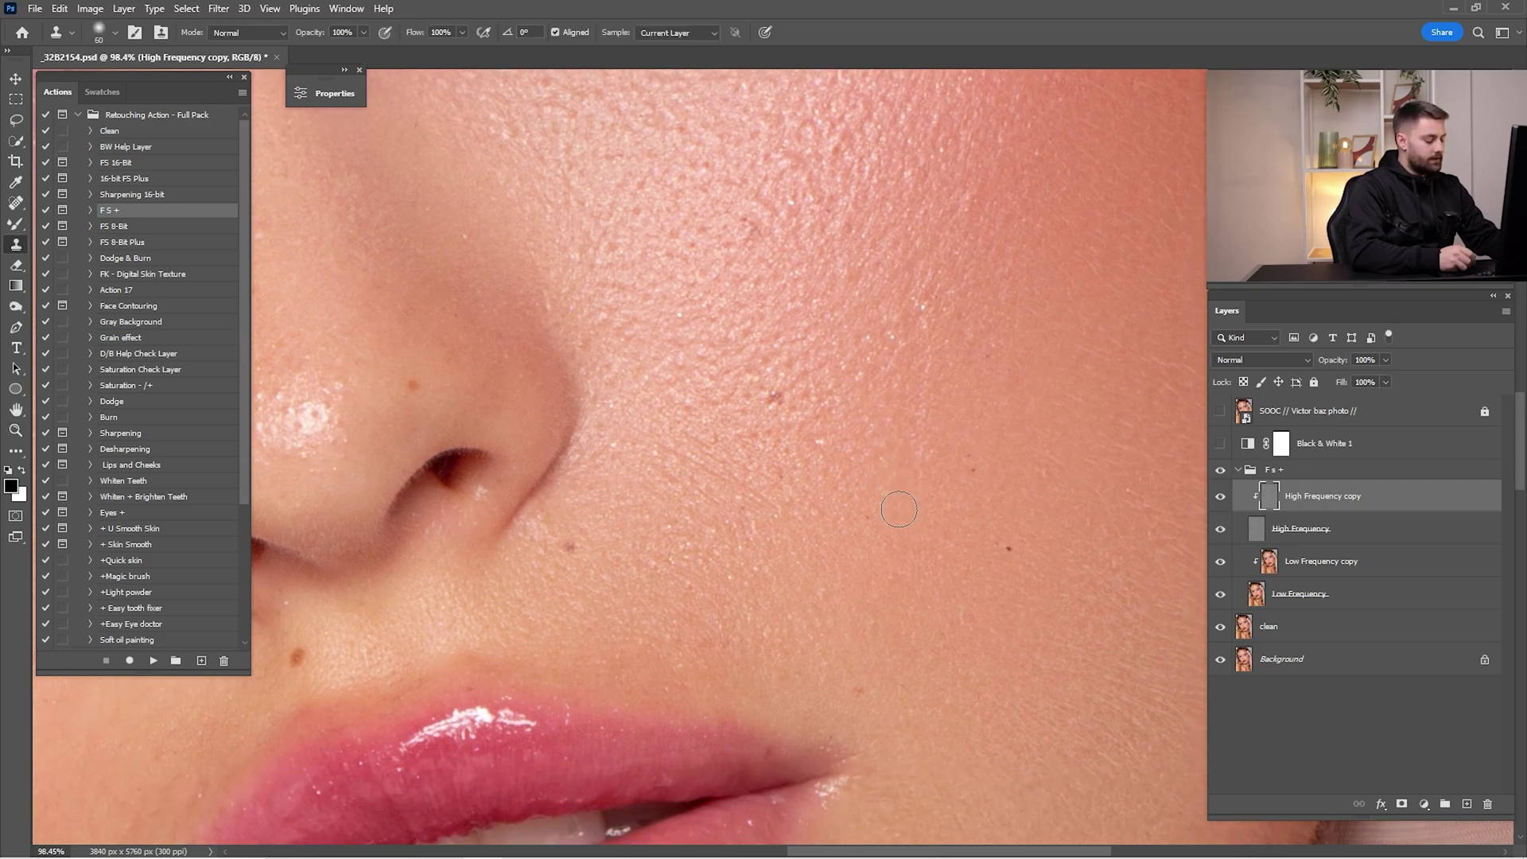
pyautogui.keyDown('alt'); pyautogui.click(944, 521); pyautogui.keyUp('alt')
pyautogui.moveTo(926, 331); pyautogui.dragTo(925, 325)
pyautogui.keyDown('alt'); pyautogui.click(893, 387); pyautogui.keyUp('alt')
pyautogui.moveTo(830, 369)
pyautogui.mouseDown()
pyautogui.moveTo(992, 422)
pyautogui.moveTo(993, 541)
pyautogui.mouseUp()
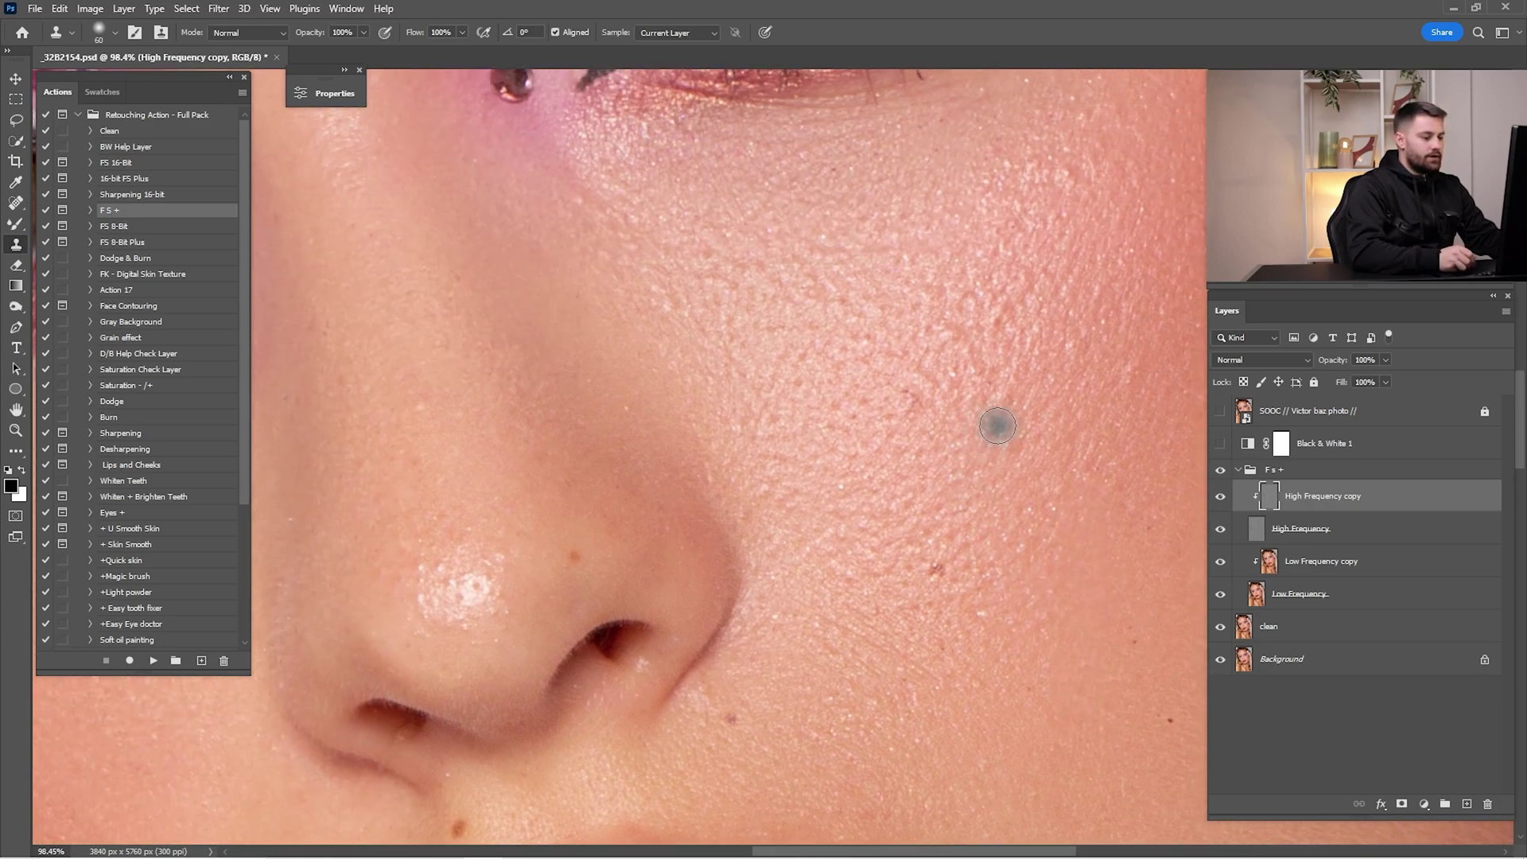
# Step: Try cloning the coarse texture from the middle of the cheek onto the smoother outer cheek
pyautogui.moveTo(954, 411)
pyautogui.mouseDown()
pyautogui.moveTo(919, 462)
pyautogui.moveTo(881, 448)
pyautogui.mouseUp()
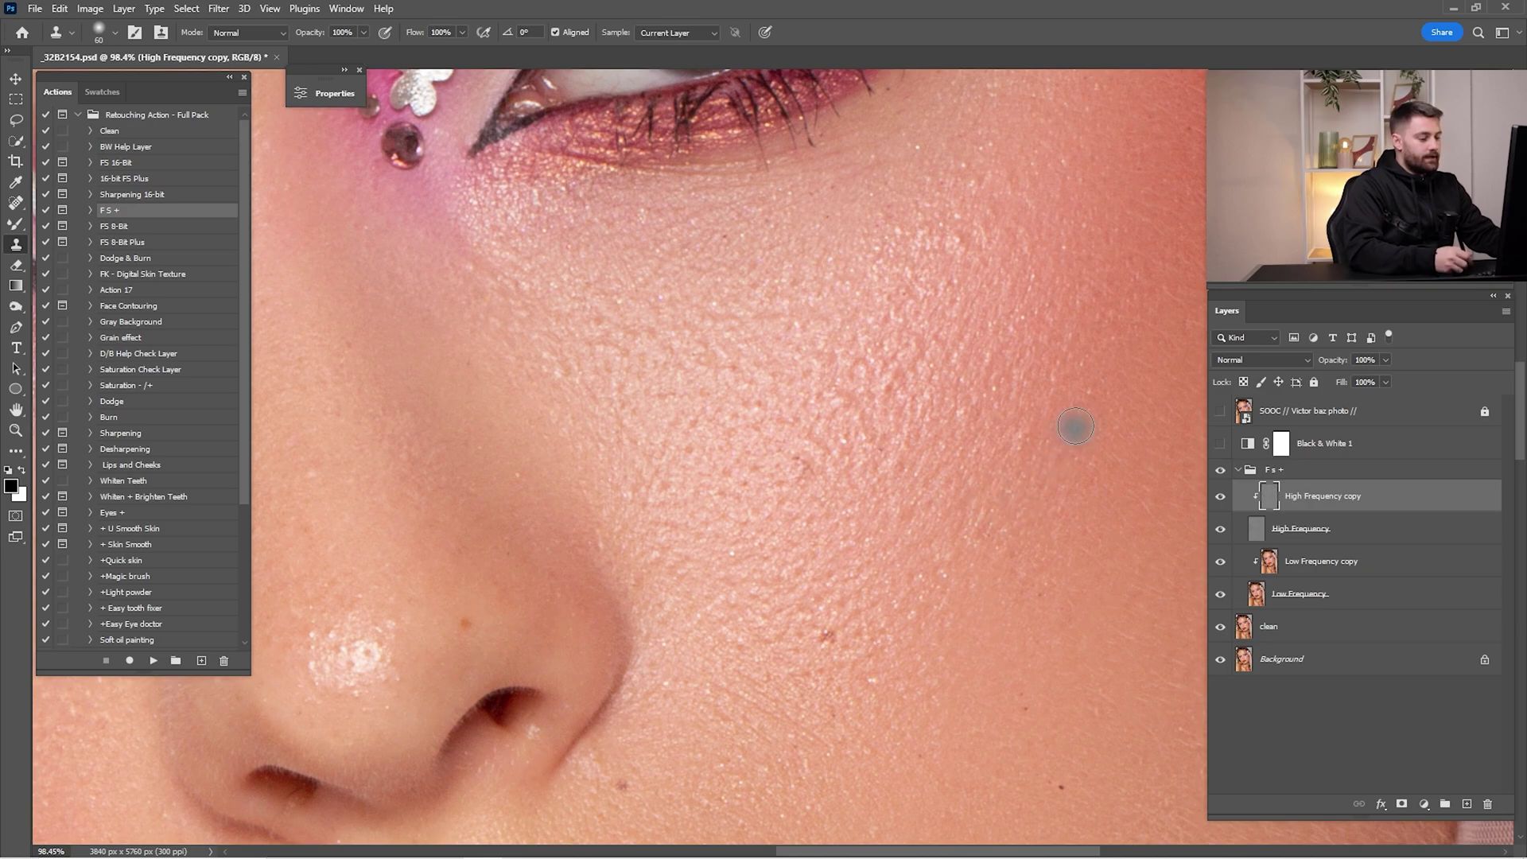
pyautogui.press('alt')
pyautogui.keyDown('alt'); pyautogui.click(864, 392); pyautogui.keyUp('alt')
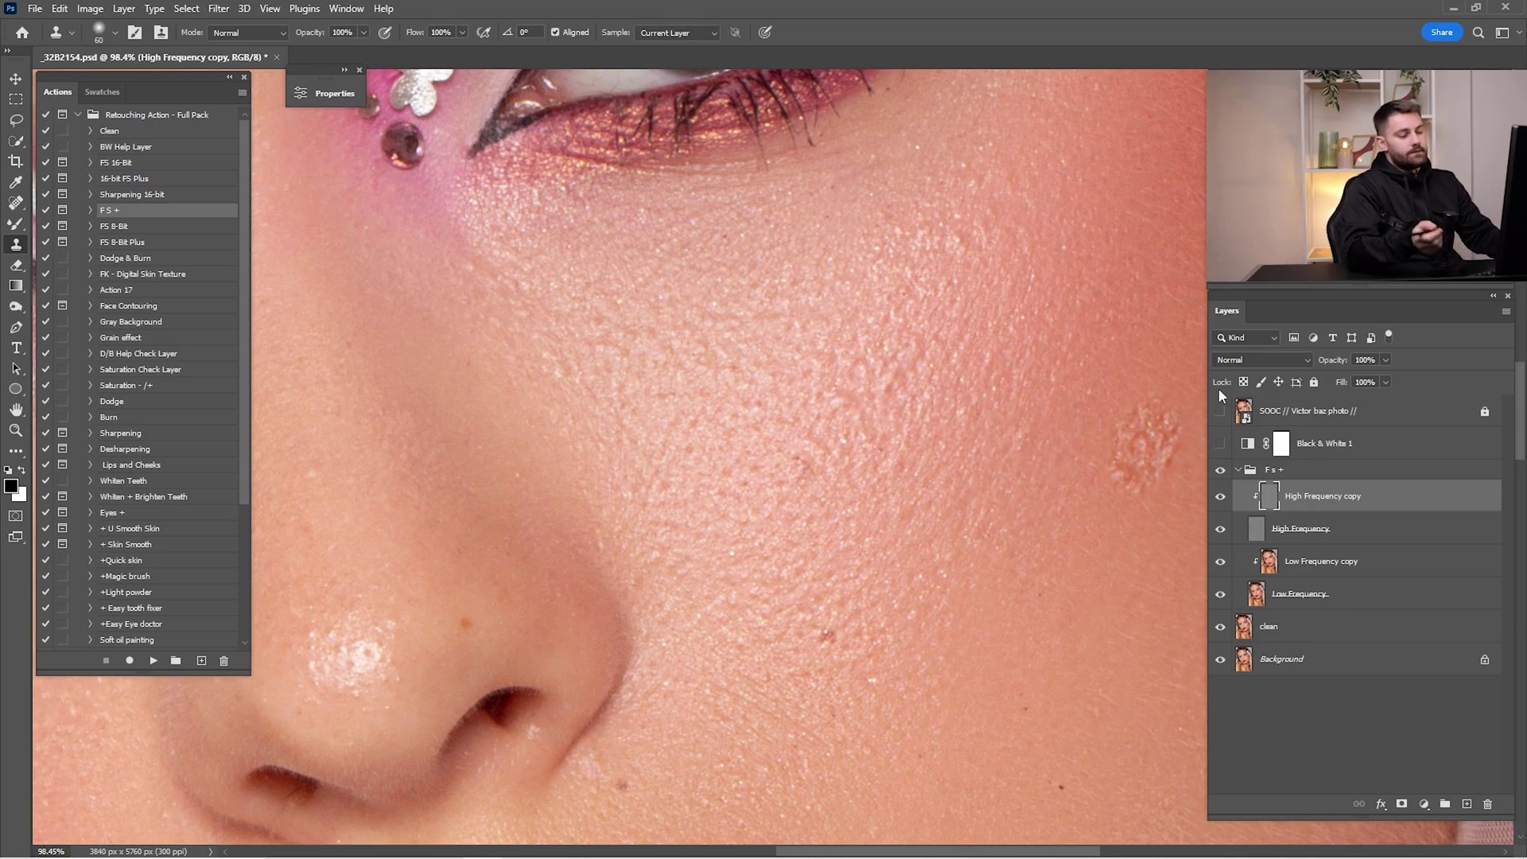
# Step: Clean up the small texture flaws between the nostril and the cheek with the Clone Stamp
pyautogui.moveTo(861, 527); pyautogui.dragTo(938, 290)
pyautogui.press('z')
pyautogui.moveTo(837, 559); pyautogui.dragTo(927, 531)
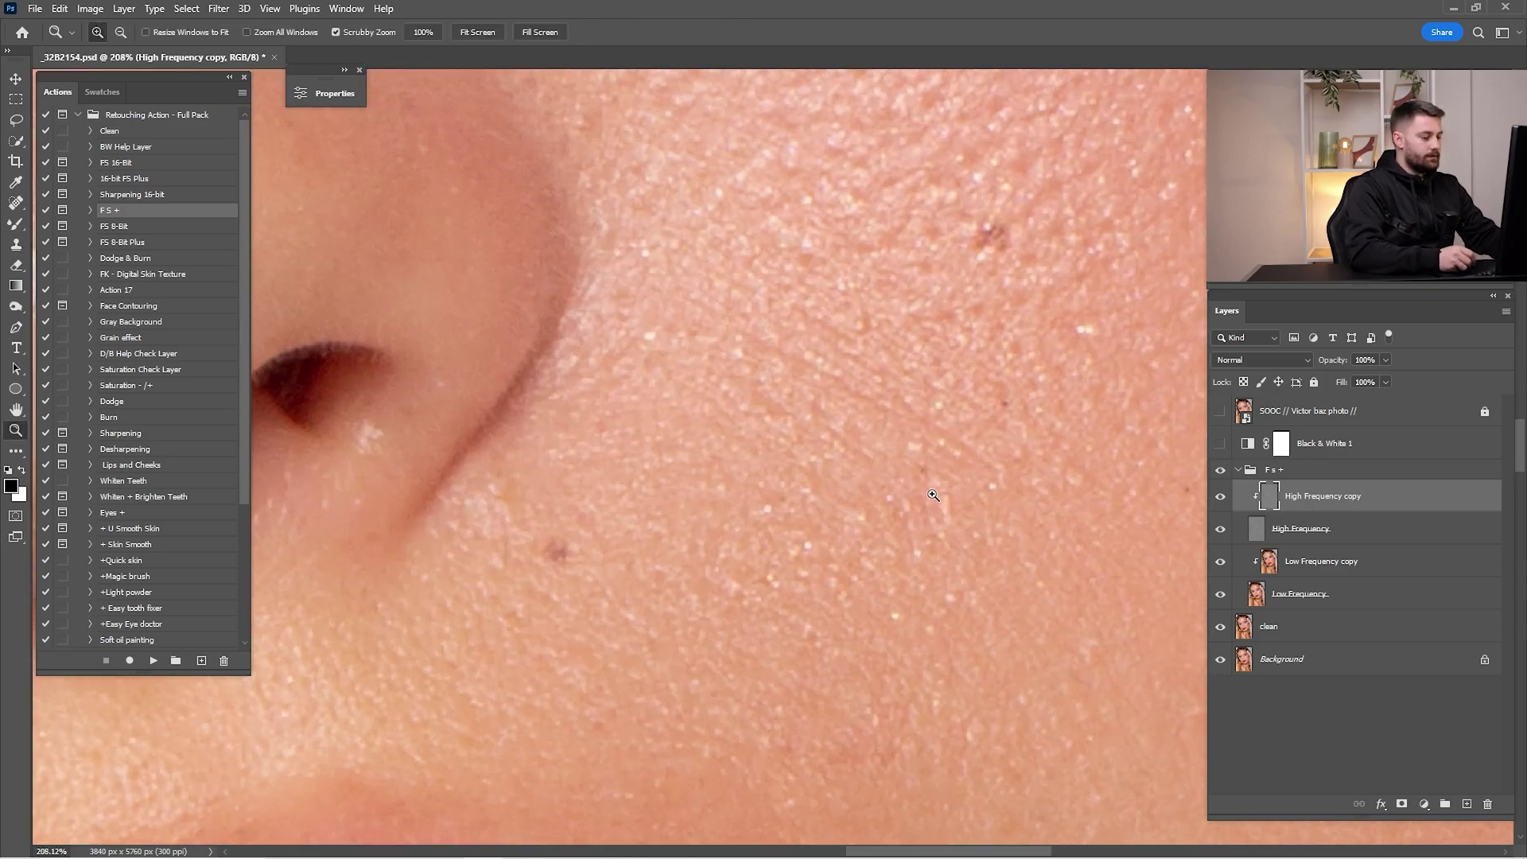
pyautogui.press('s')
pyautogui.keyDown('alt'); pyautogui.click(892, 325); pyautogui.keyUp('alt')
pyautogui.click(838, 274)
pyautogui.keyDown('alt'); pyautogui.click(866, 322); pyautogui.keyUp('alt')
pyautogui.click(830, 348)
pyautogui.click(879, 388)
pyautogui.keyDown('alt'); pyautogui.click(911, 428); pyautogui.keyUp('alt')
pyautogui.click(808, 416)
# Step: Retouch uneven skin texture on the forehead with the Clone Stamp at about 40 px
pyautogui.moveTo(744, 495); pyautogui.dragTo(1044, 396)
pyautogui.moveTo(891, 363); pyautogui.dragTo(807, 371)
pyautogui.moveTo(899, 436); pyautogui.dragTo(987, 637)
pyautogui.moveTo(839, 319); pyautogui.dragTo(954, 613)
pyautogui.moveTo(862, 442); pyautogui.dragTo(967, 610)
pyautogui.moveTo(798, 502); pyautogui.dragTo(883, 502)
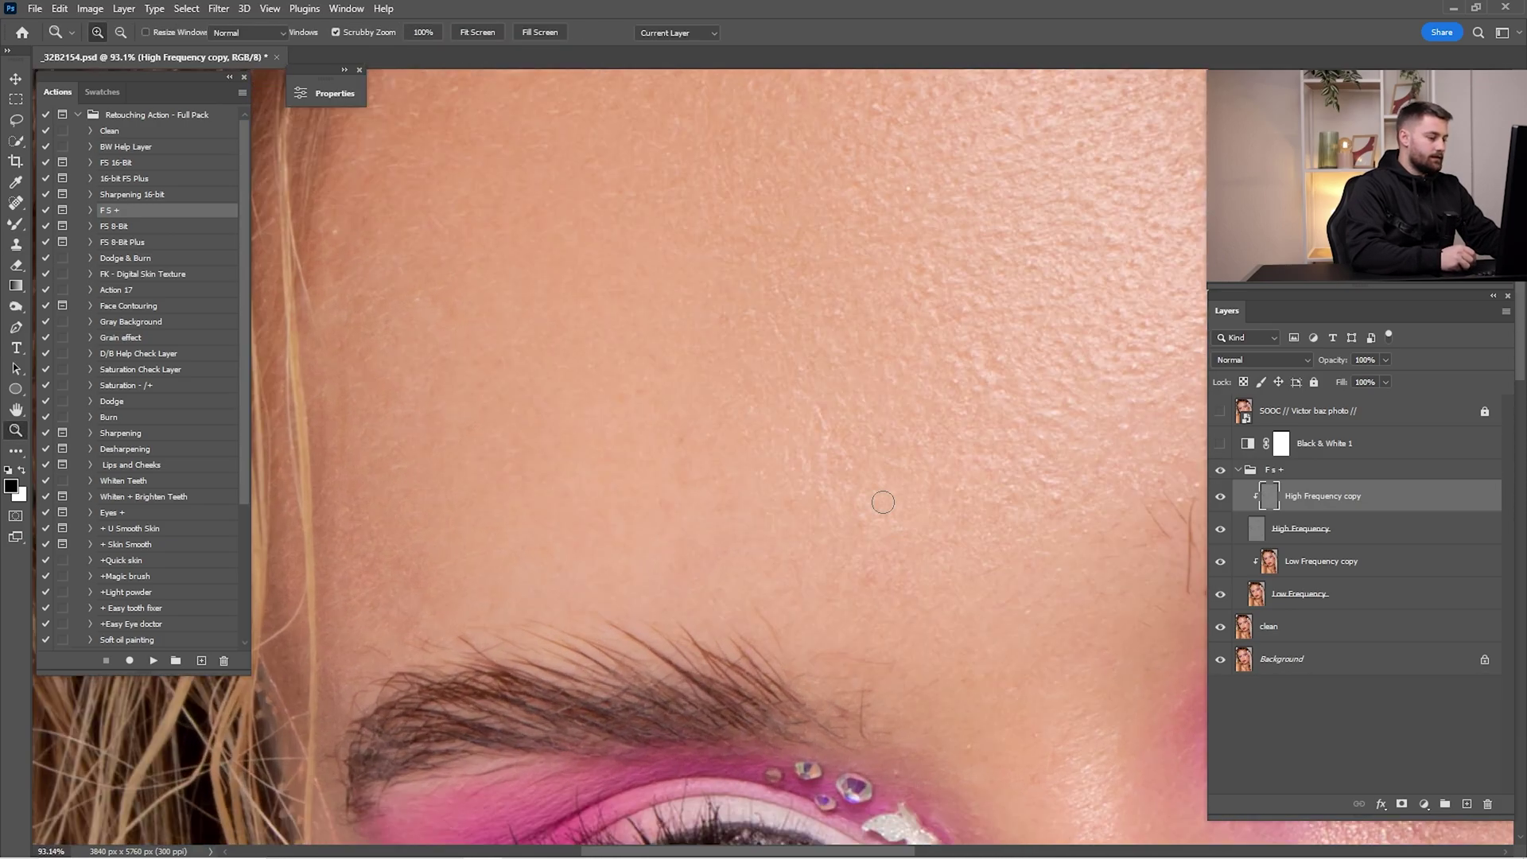
pyautogui.press('s')
pyautogui.scroll(5, 926, 342)
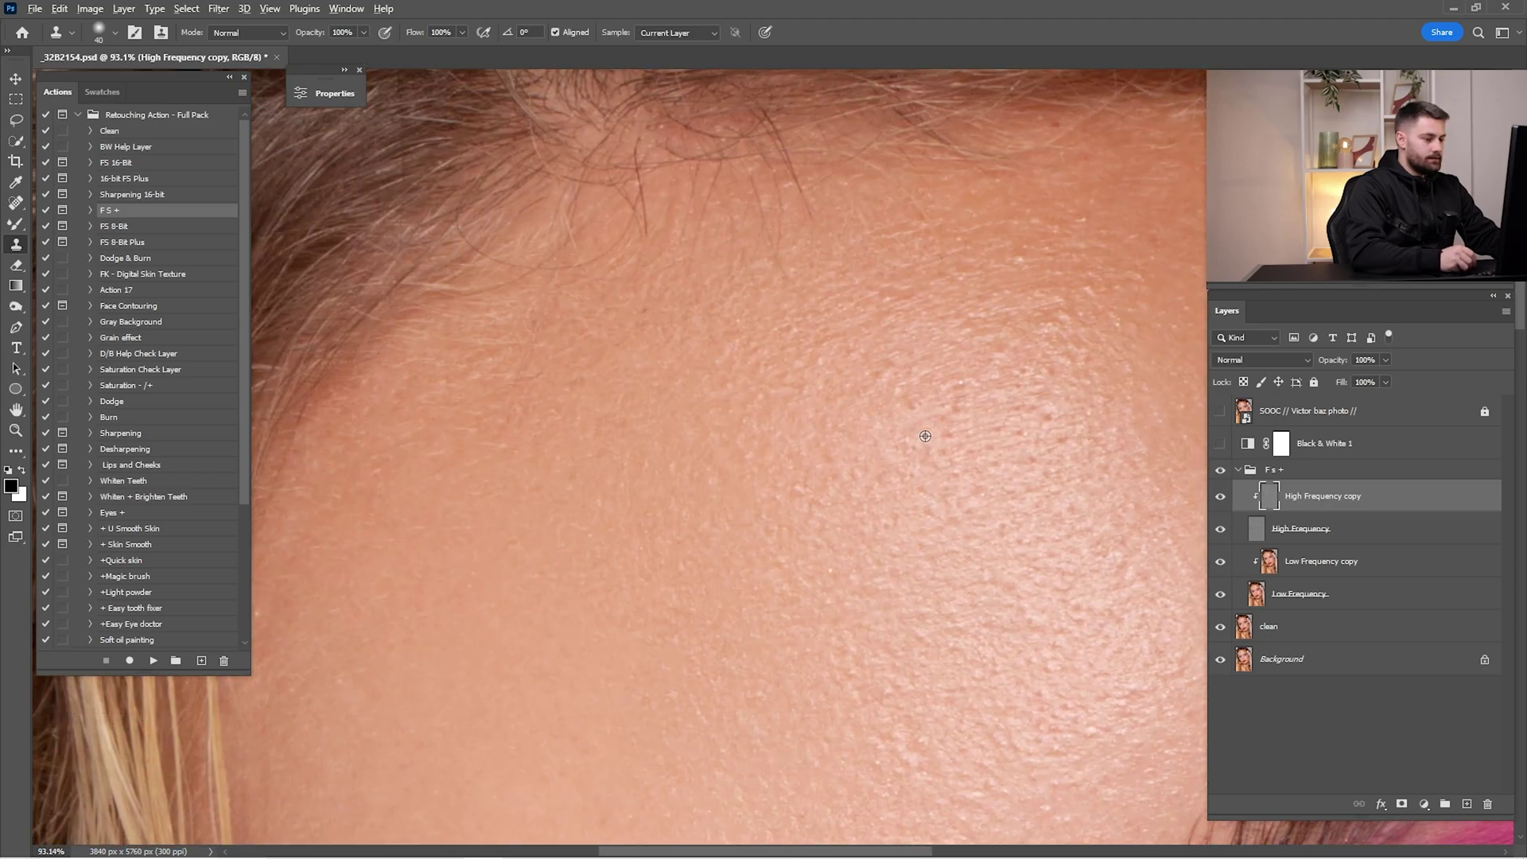
pyautogui.moveTo(983, 509)
pyautogui.mouseDown()
pyautogui.moveTo(971, 289)
pyautogui.moveTo(897, 371)
pyautogui.moveTo(903, 199)
pyautogui.mouseUp()
pyautogui.moveTo(871, 633)
pyautogui.mouseDown()
pyautogui.moveTo(952, 637)
pyautogui.moveTo(892, 644)
pyautogui.mouseUp()
# Step: Clone even skin texture onto the upper cheek below the eye
pyautogui.keyDown('alt'); pyautogui.click(985, 641); pyautogui.keyUp('alt')
pyautogui.moveTo(939, 549)
pyautogui.mouseDown()
pyautogui.moveTo(867, 549)
pyautogui.moveTo(948, 552)
pyautogui.moveTo(920, 426)
pyautogui.moveTo(954, 430)
pyautogui.moveTo(790, 658)
pyautogui.mouseUp()
pyautogui.keyDown('alt'); pyautogui.click(946, 451); pyautogui.keyUp('alt')
pyautogui.click(940, 412)
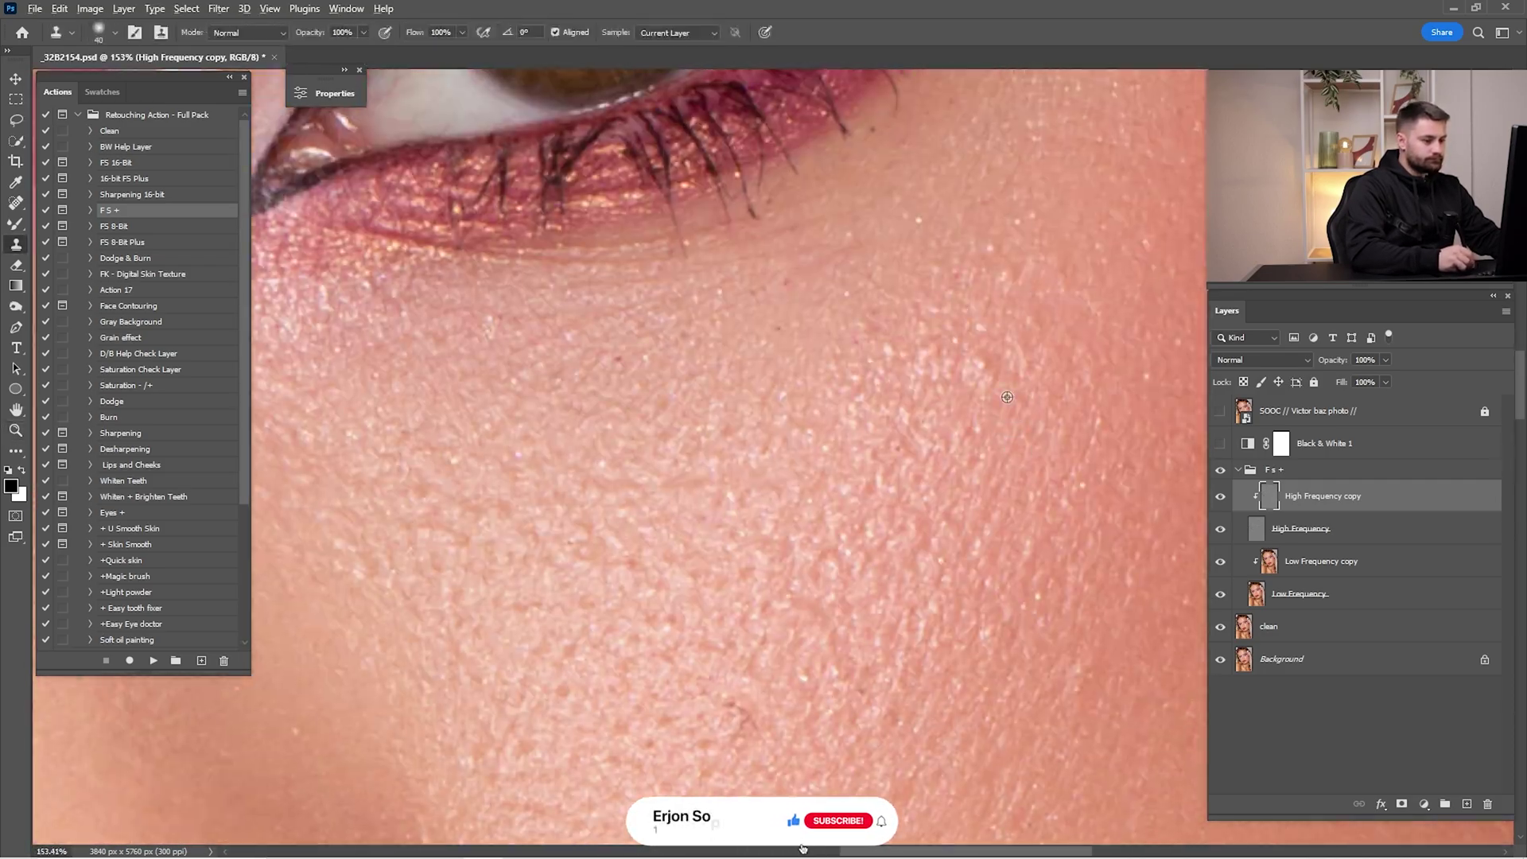
pyautogui.moveTo(978, 398); pyautogui.dragTo(899, 397)
pyautogui.moveTo(939, 318); pyautogui.dragTo(1037, 518)
pyautogui.moveTo(859, 409); pyautogui.dragTo(927, 409)
# Step: Check the chin in black and white with the Black & White 1 layer, hide it again, and clone over the chin's texture
pyautogui.click(1220, 444)
pyautogui.moveTo(1026, 541); pyautogui.dragTo(923, 549)
pyautogui.moveTo(923, 549); pyautogui.dragTo(958, 406)
pyautogui.scroll(6, 959, 406)
pyautogui.press('s')
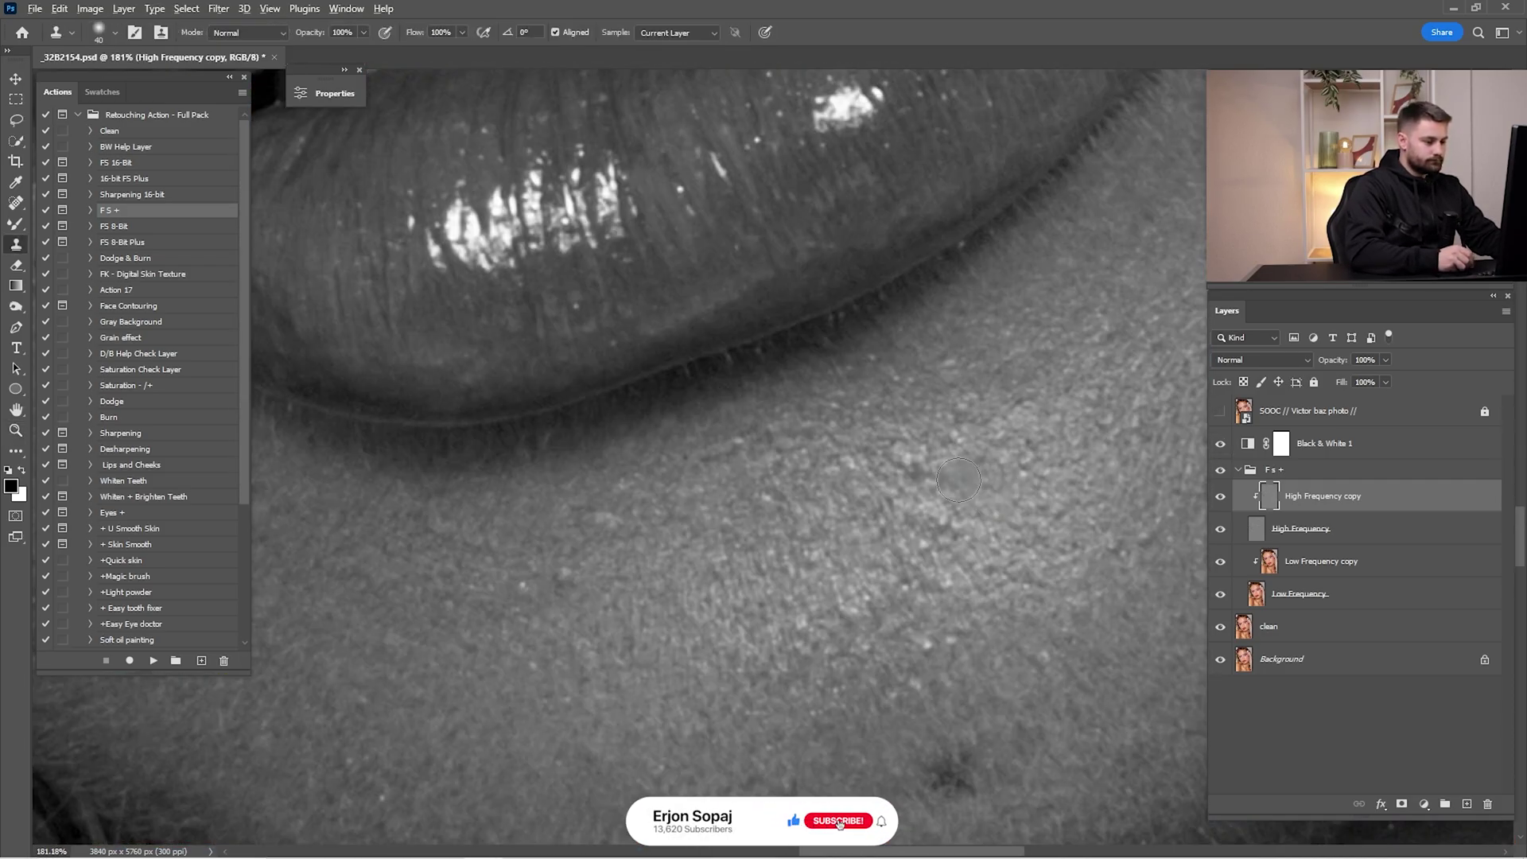
pyautogui.click(1221, 444)
pyautogui.moveTo(958, 635); pyautogui.dragTo(774, 485)
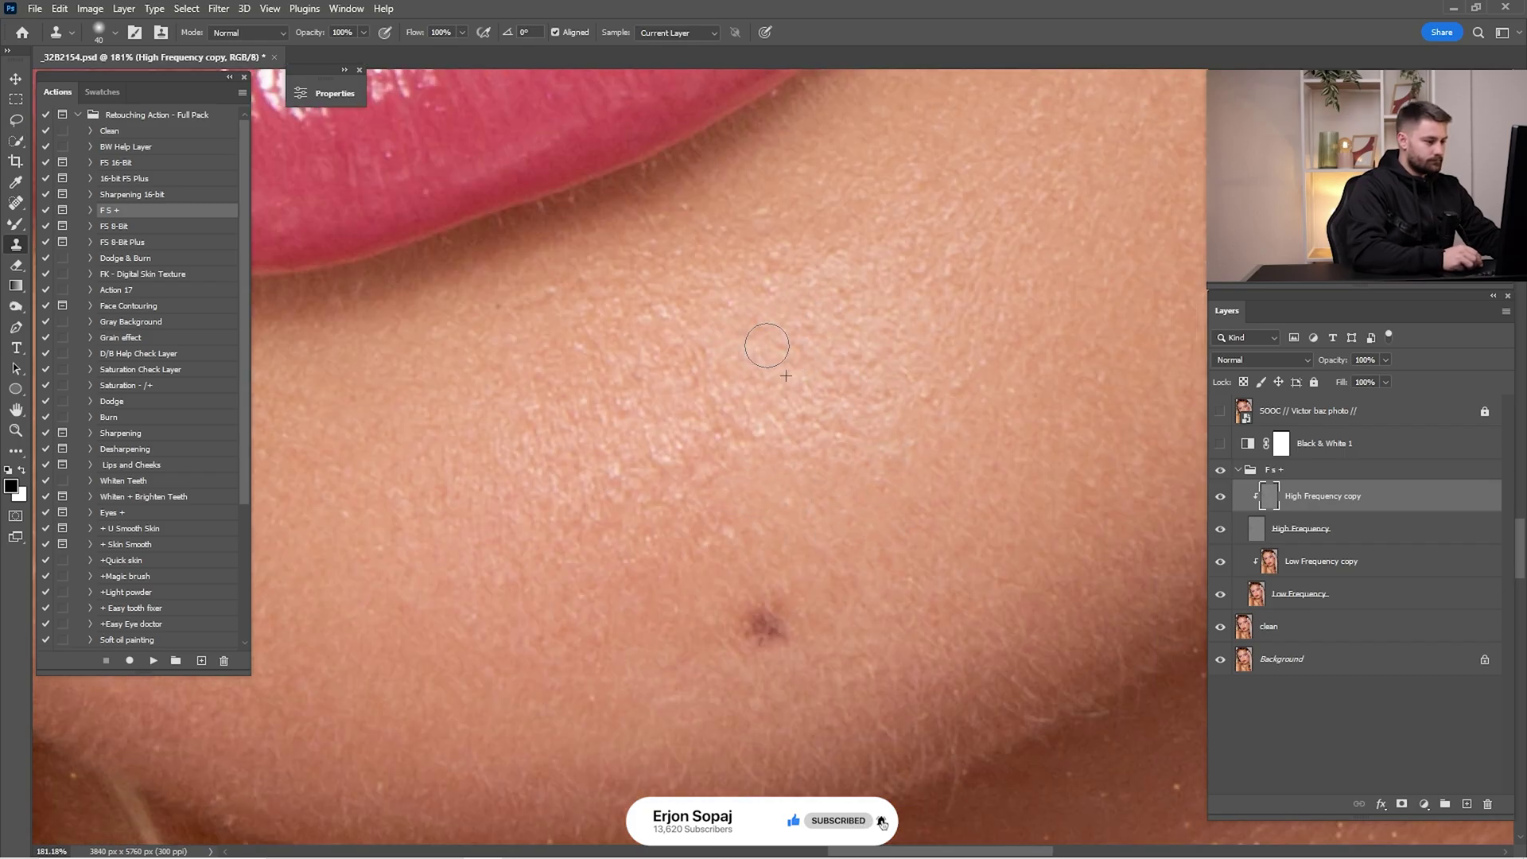
pyautogui.scroll(-5, 767, 345)
# Step: Even out the skin texture along the nose bridge and above the inner eyebrow with the Clone Stamp
pyautogui.moveTo(1027, 239); pyautogui.dragTo(1006, 539)
pyautogui.moveTo(803, 398); pyautogui.dragTo(1048, 537)
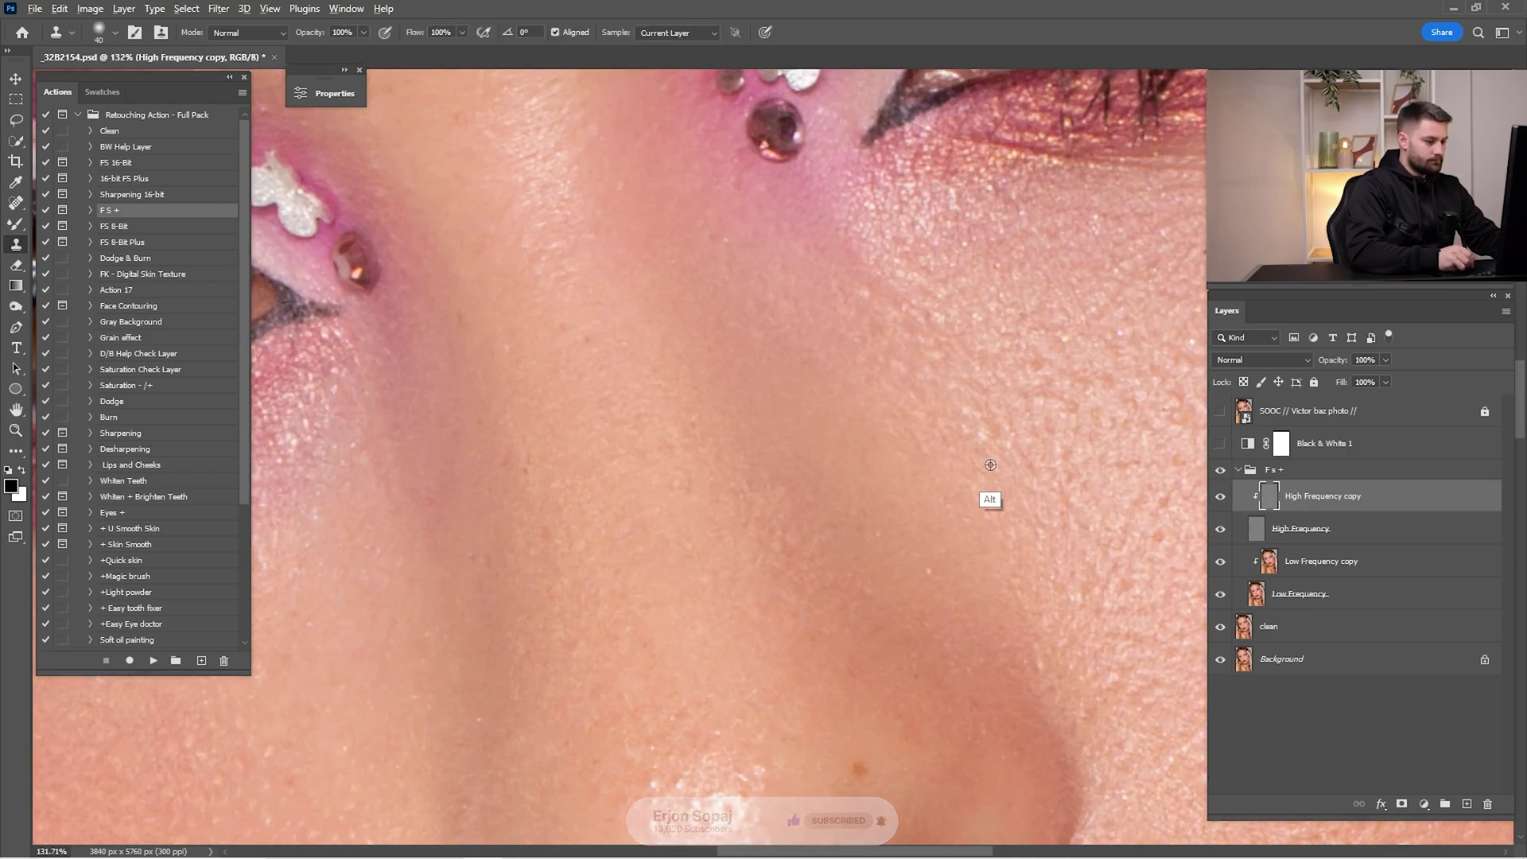
pyautogui.scroll(-5, 989, 463)
pyautogui.scroll(5, 849, 583)
pyautogui.scroll(-5, 848, 583)
pyautogui.scroll(5, 872, 410)
pyautogui.moveTo(1044, 414); pyautogui.dragTo(989, 403)
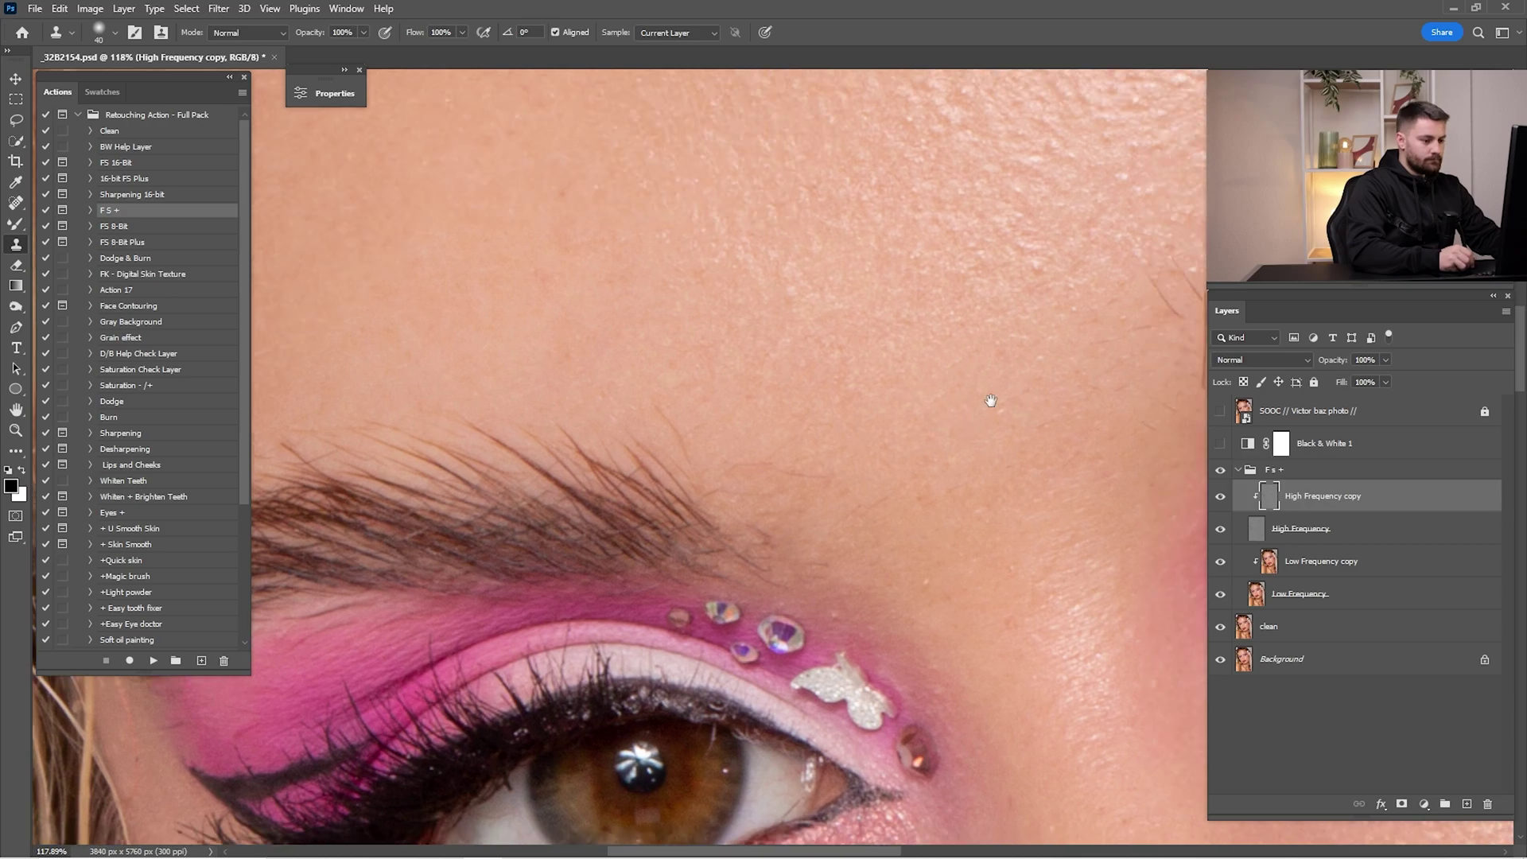
# Step: Reduce the Clone Stamp to 25 px and refine the forehead texture between the eyebrows, checking it with the Black & White 1 layer
pyautogui.scroll(5, 945, 473)
pyautogui.press('[')
pyautogui.press('[')
pyautogui.press('[')
pyautogui.click(1220, 444)
pyautogui.moveTo(864, 539)
pyautogui.mouseDown()
pyautogui.moveTo(948, 382)
pyautogui.moveTo(690, 593)
pyautogui.mouseUp()
pyautogui.click(1220, 444)
pyautogui.moveTo(882, 236); pyautogui.dragTo(965, 436)
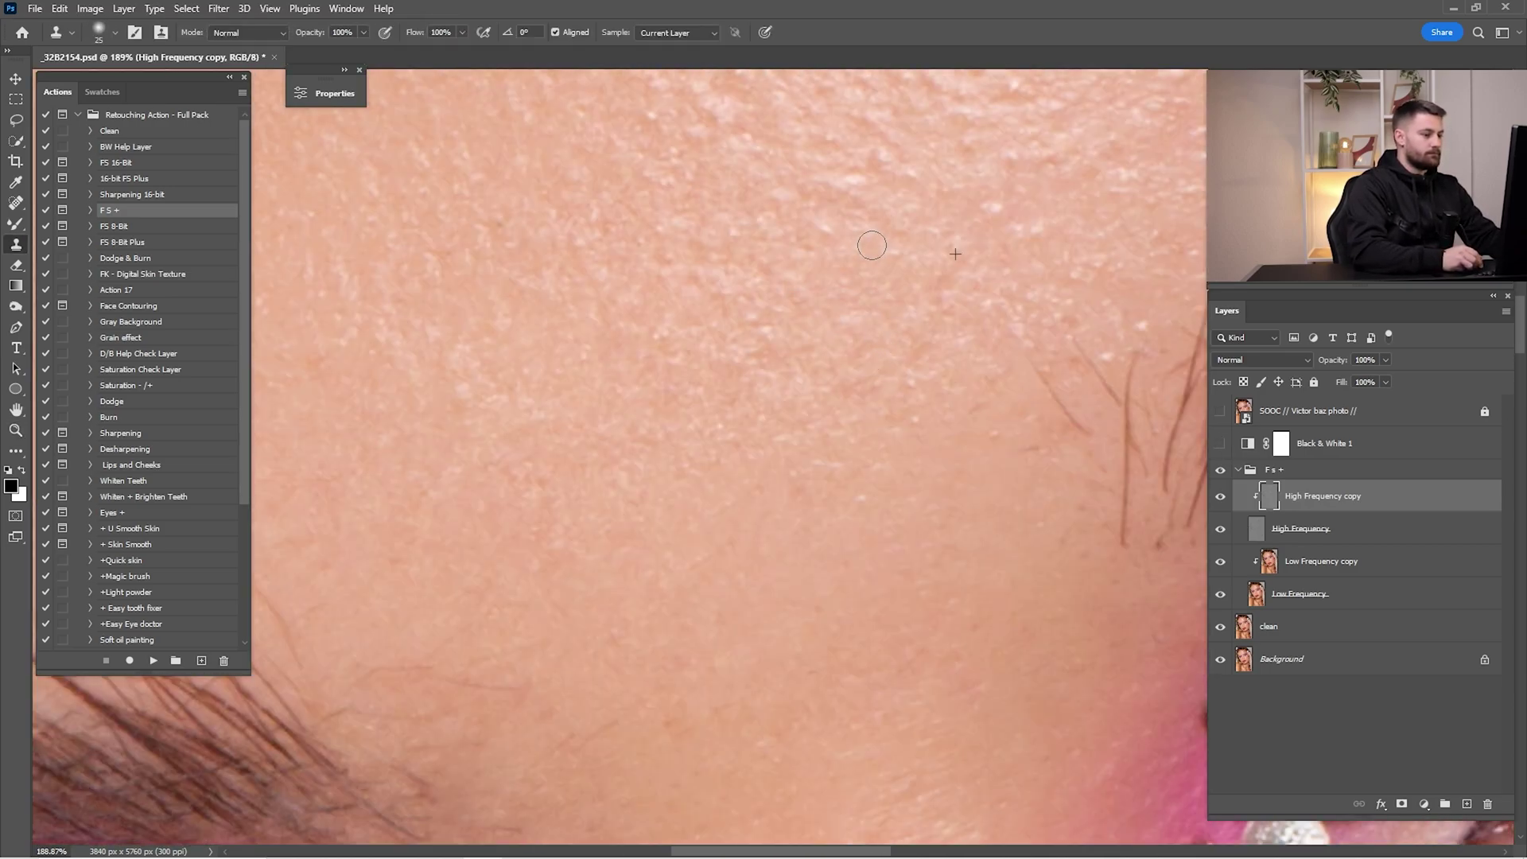
pyautogui.moveTo(941, 323); pyautogui.dragTo(940, 465)
pyautogui.moveTo(1037, 470); pyautogui.dragTo(861, 343)
pyautogui.moveTo(901, 274); pyautogui.dragTo(720, 514)
pyautogui.moveTo(942, 429); pyautogui.dragTo(880, 433)
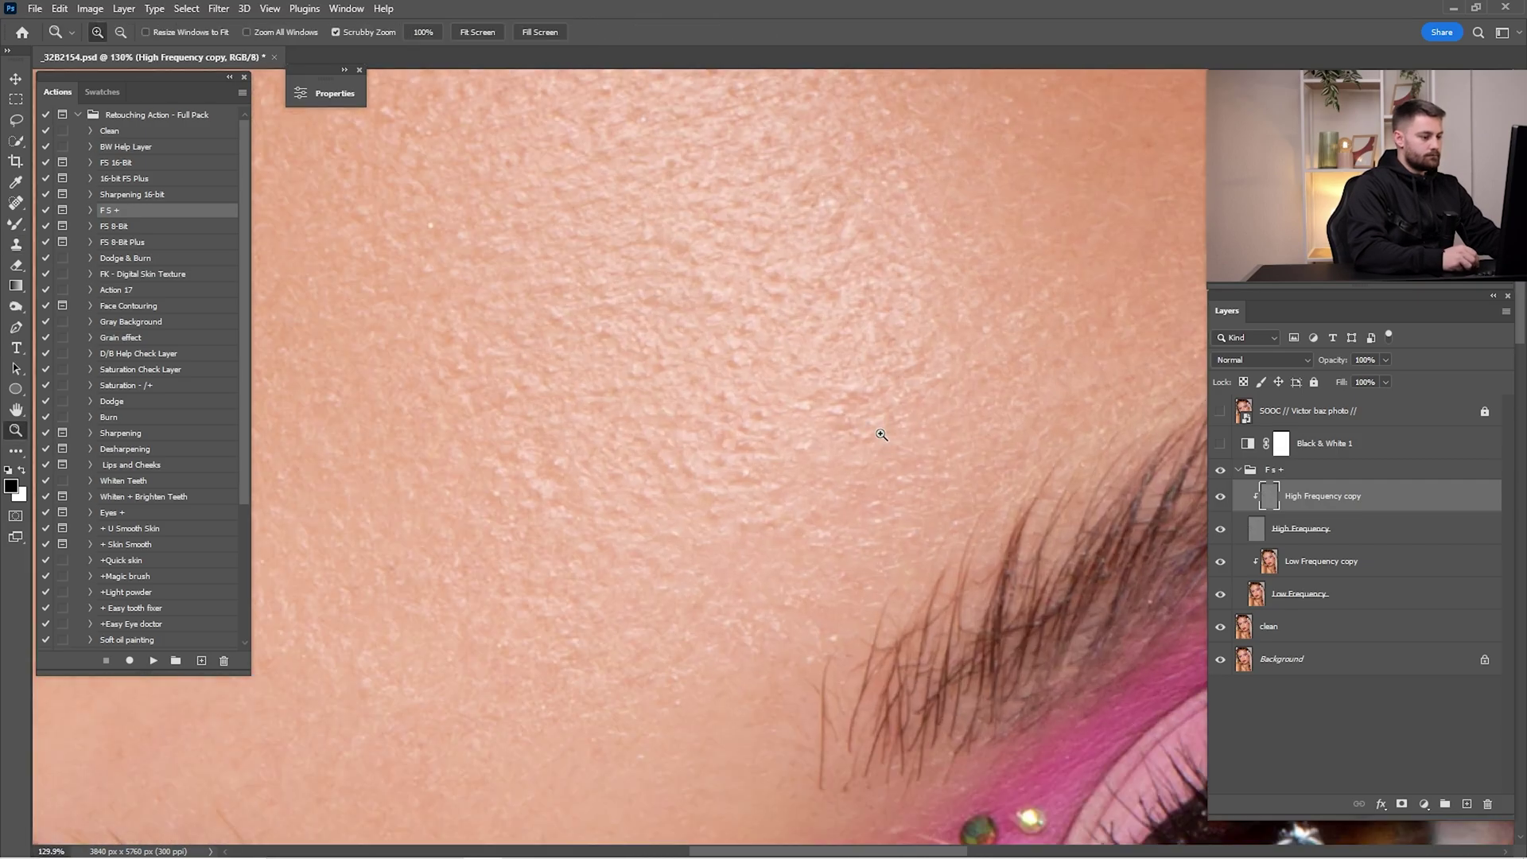
pyautogui.moveTo(804, 275); pyautogui.dragTo(1016, 275)
# Step: Collapse the F s + group and compare the whole portrait with the group hidden and shown
pyautogui.hotkey('ctrl', '0')
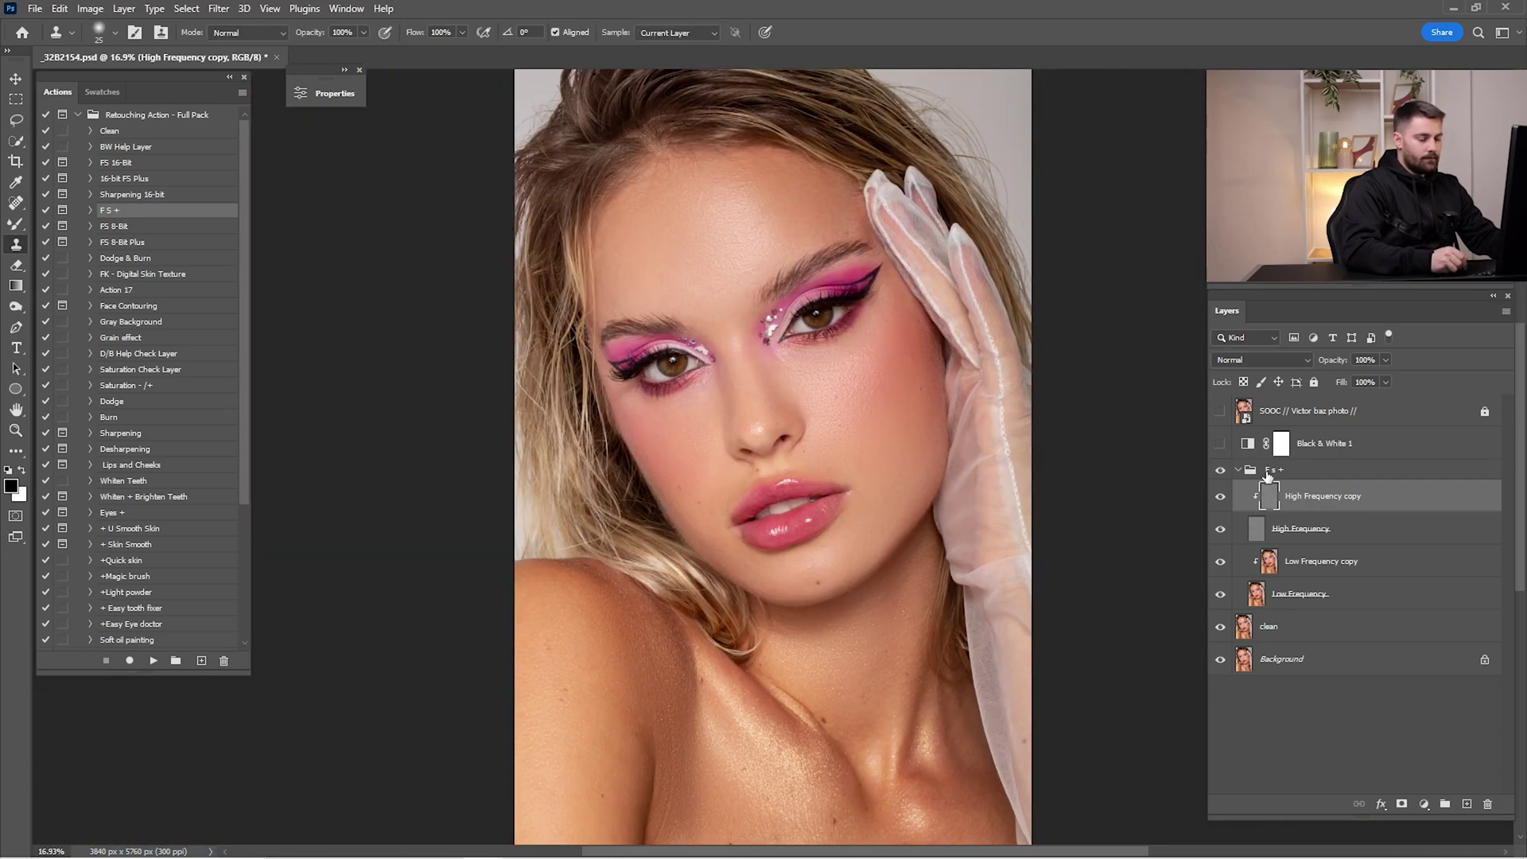
pyautogui.click(1273, 470)
pyautogui.click(1238, 470)
pyautogui.click(1220, 471)
pyautogui.click(1219, 472)
pyautogui.click(1219, 473)
pyautogui.click(1219, 472)
pyautogui.click(1218, 471)
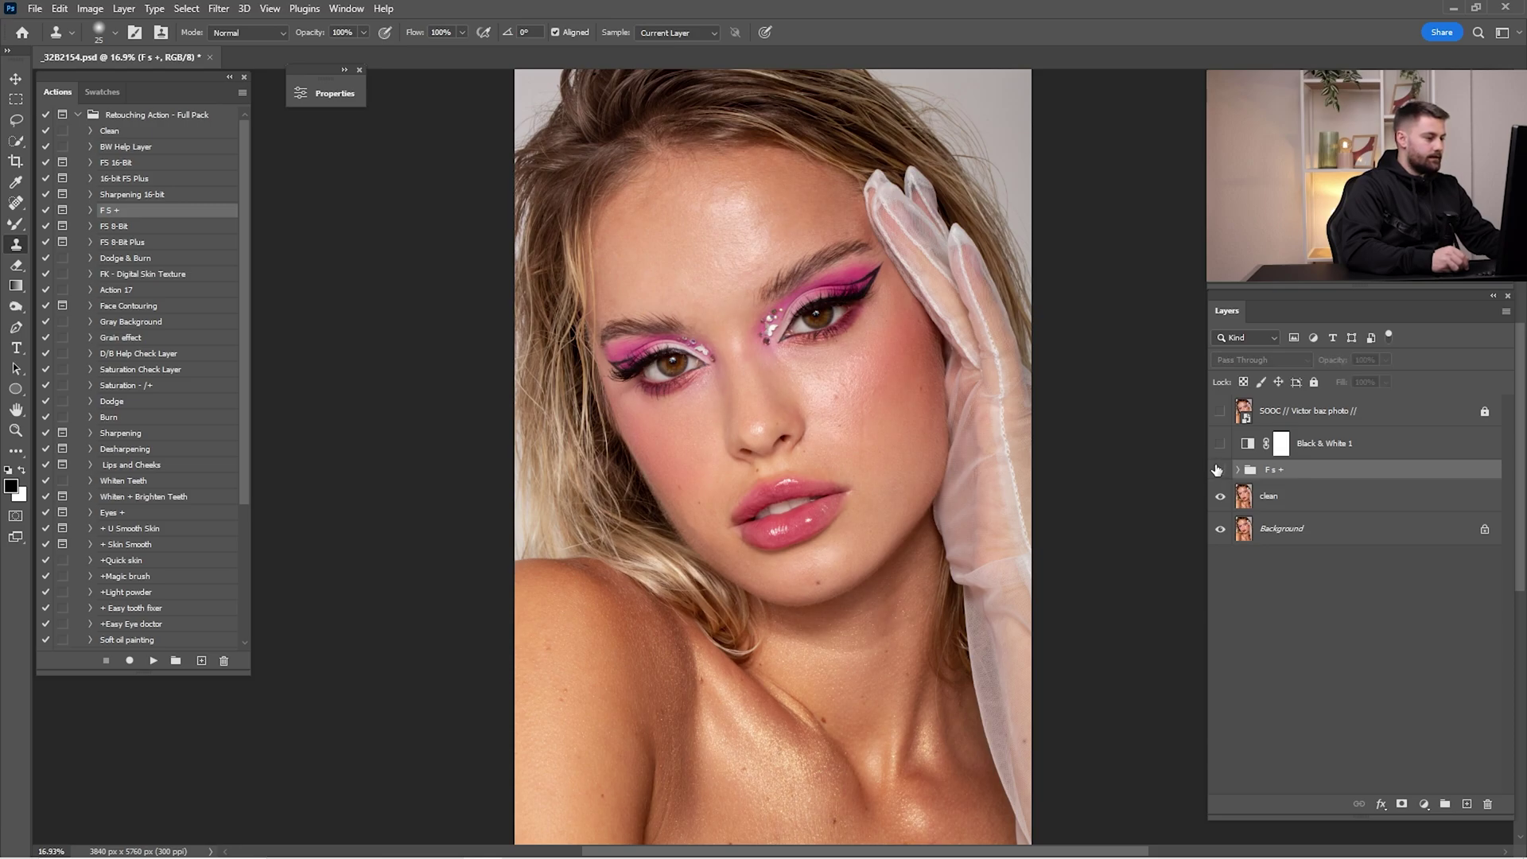
pyautogui.click(1219, 472)
pyautogui.click(1218, 471)
pyautogui.click(1219, 472)
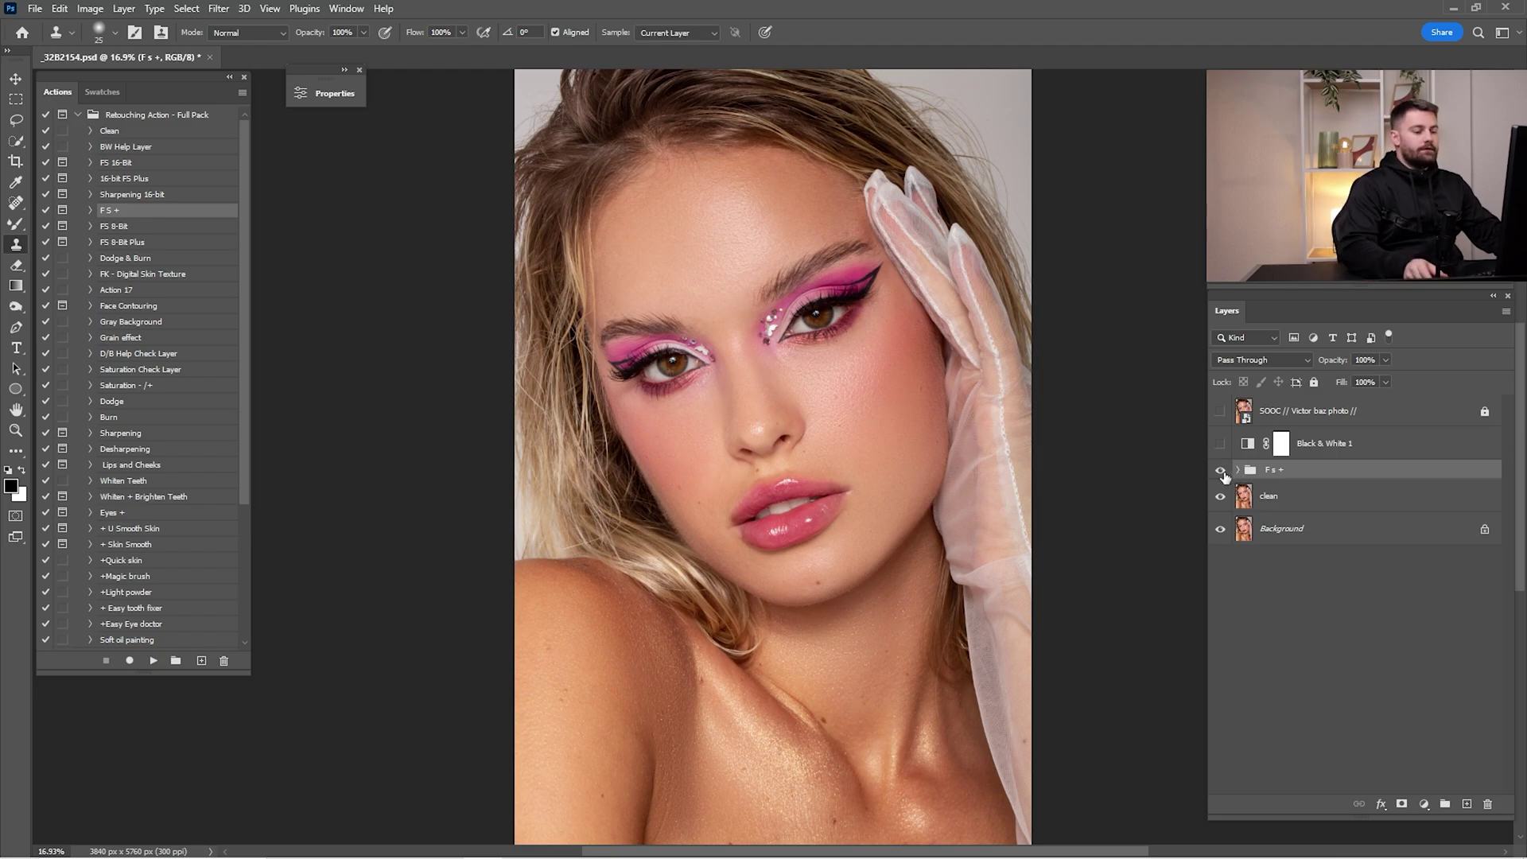
# Step: Compare the retouched portrait with the original by showing and hiding the SOOC layer
pyautogui.click(1223, 413)
pyautogui.click(1222, 413)
pyautogui.click(1223, 413)
pyautogui.click(1223, 414)
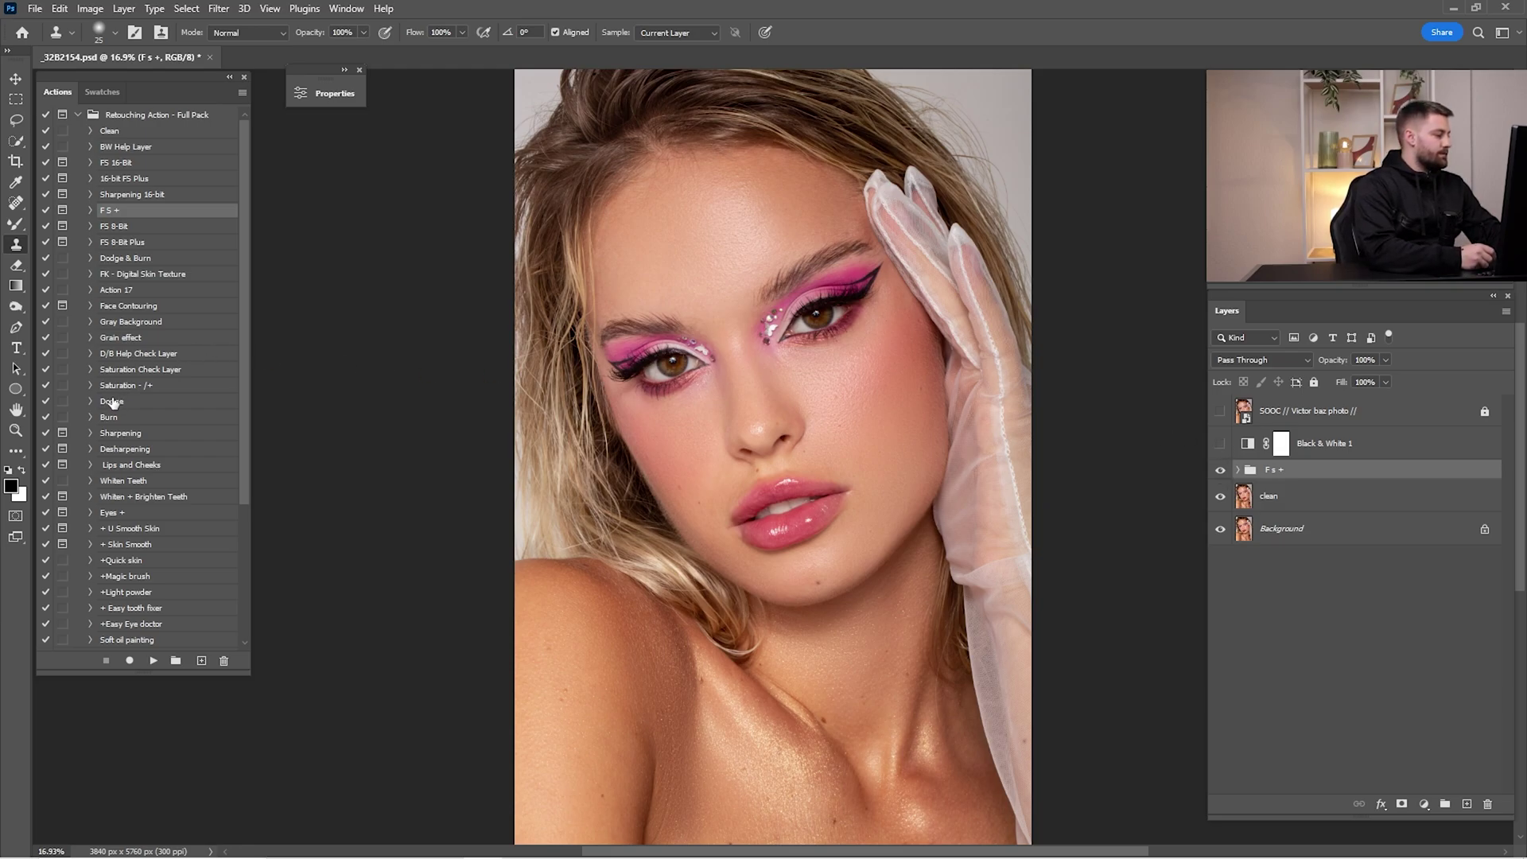
# Step: Run the Dodge and Burn actions to add both masked groups above the F s + group
pyautogui.click(113, 402)
pyautogui.click(154, 661)
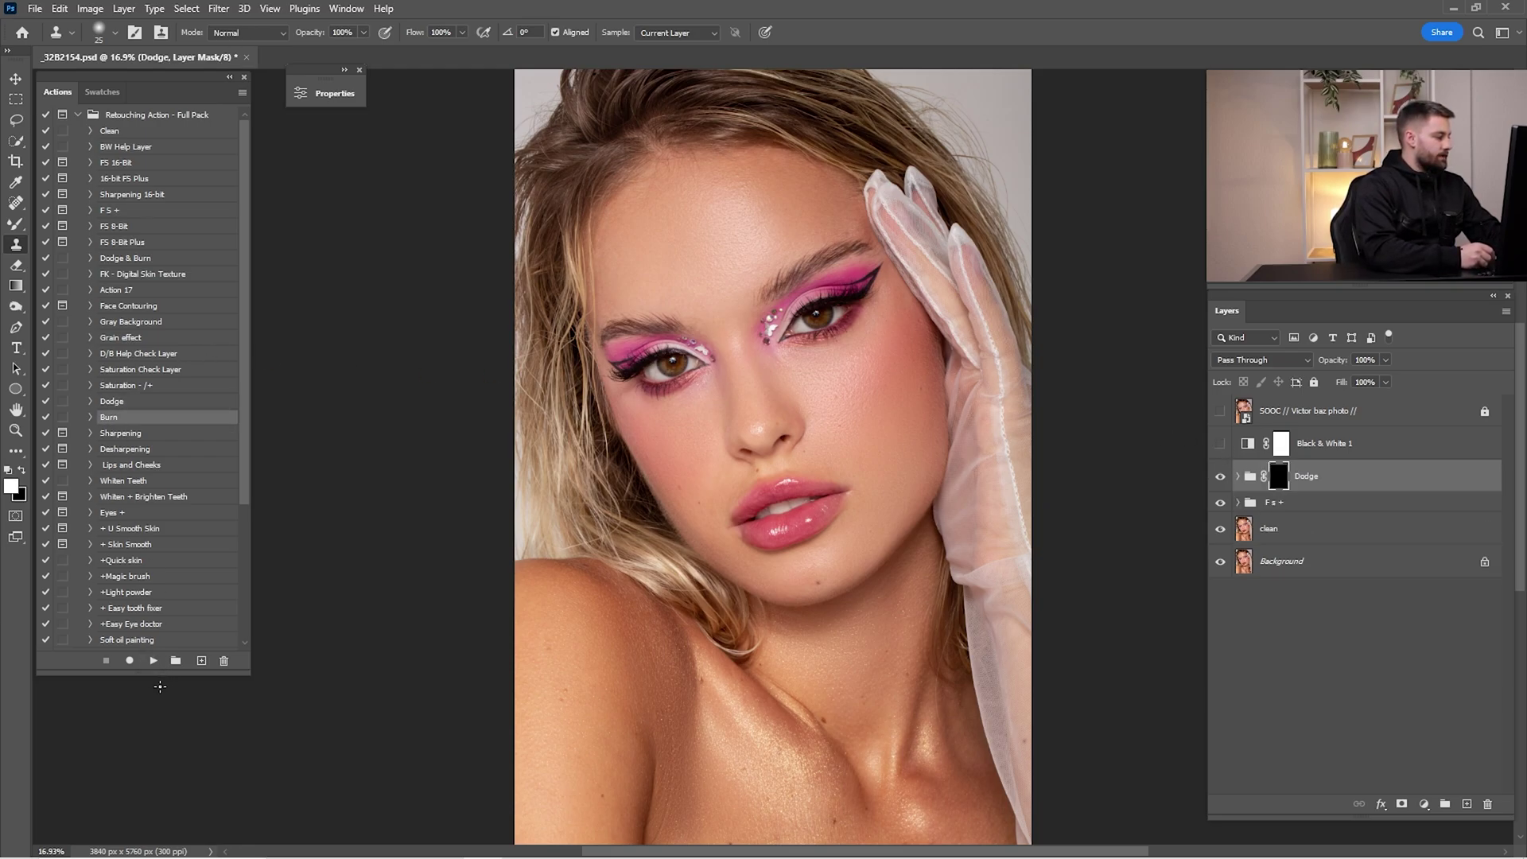
pyautogui.click(154, 661)
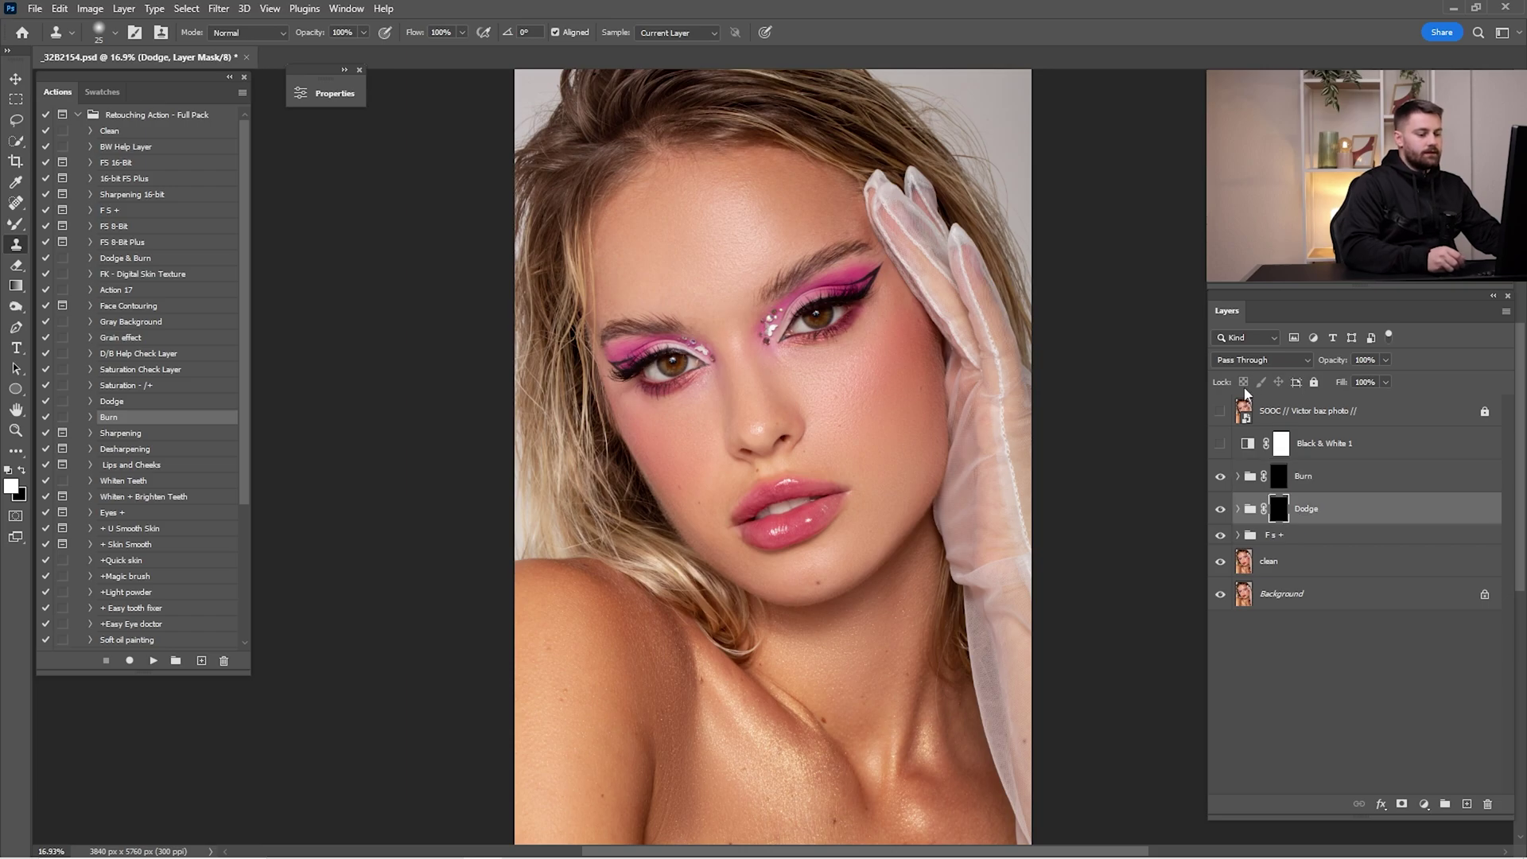
# Step: Show the Black & White 1 layer and brighten the face on the Dodge mask with a 10% opacity brush at about 600 px
pyautogui.click(1221, 444)
pyautogui.press('b')
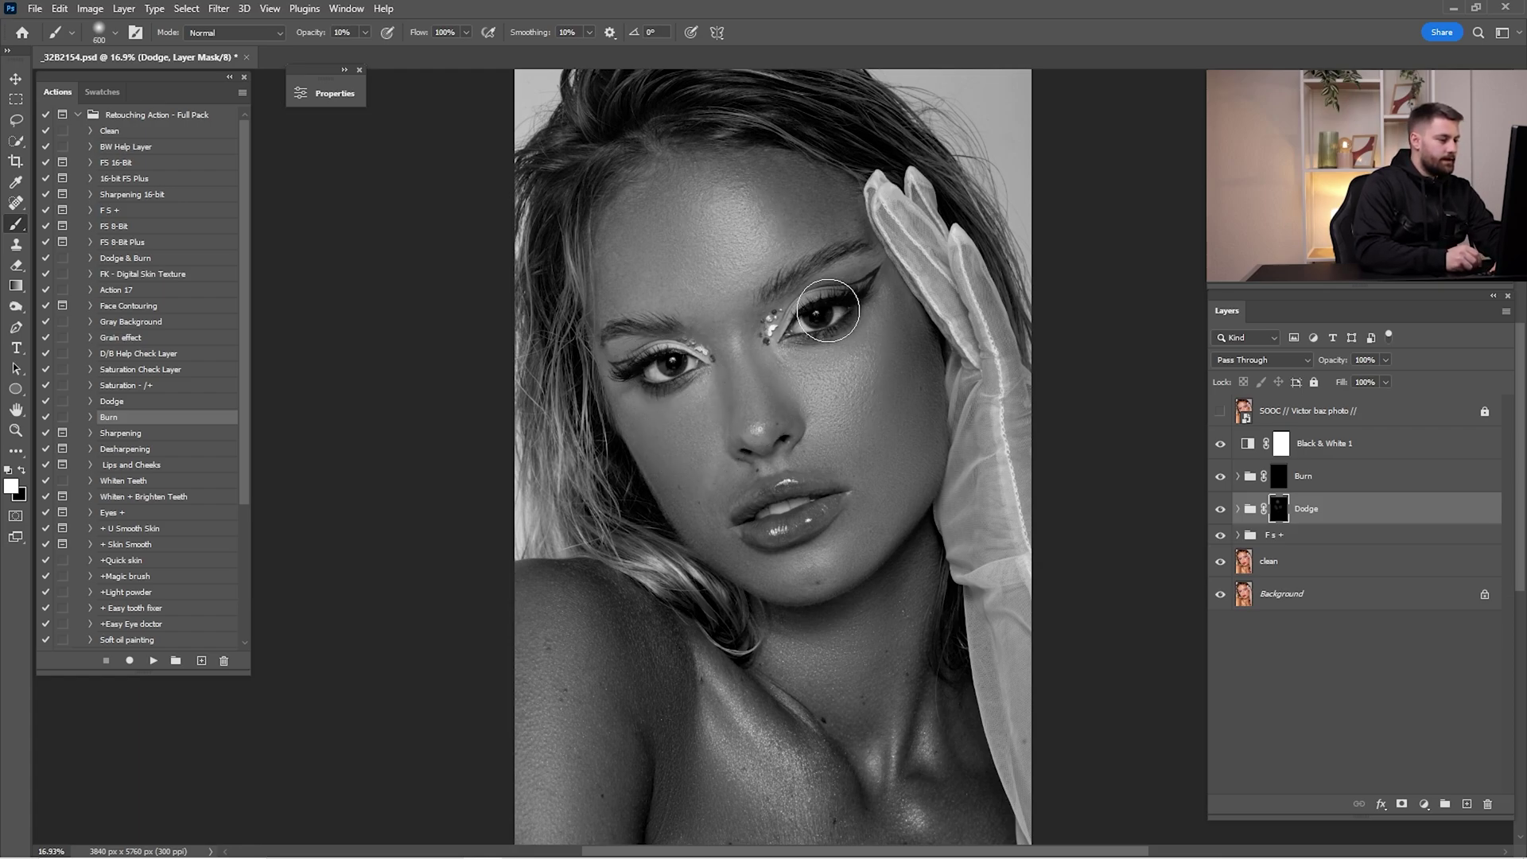
pyautogui.press('[')
pyautogui.hotkey('ctrl', 'space')
pyautogui.moveTo(751, 220); pyautogui.dragTo(783, 248)
pyautogui.moveTo(784, 248); pyautogui.dragTo(892, 287)
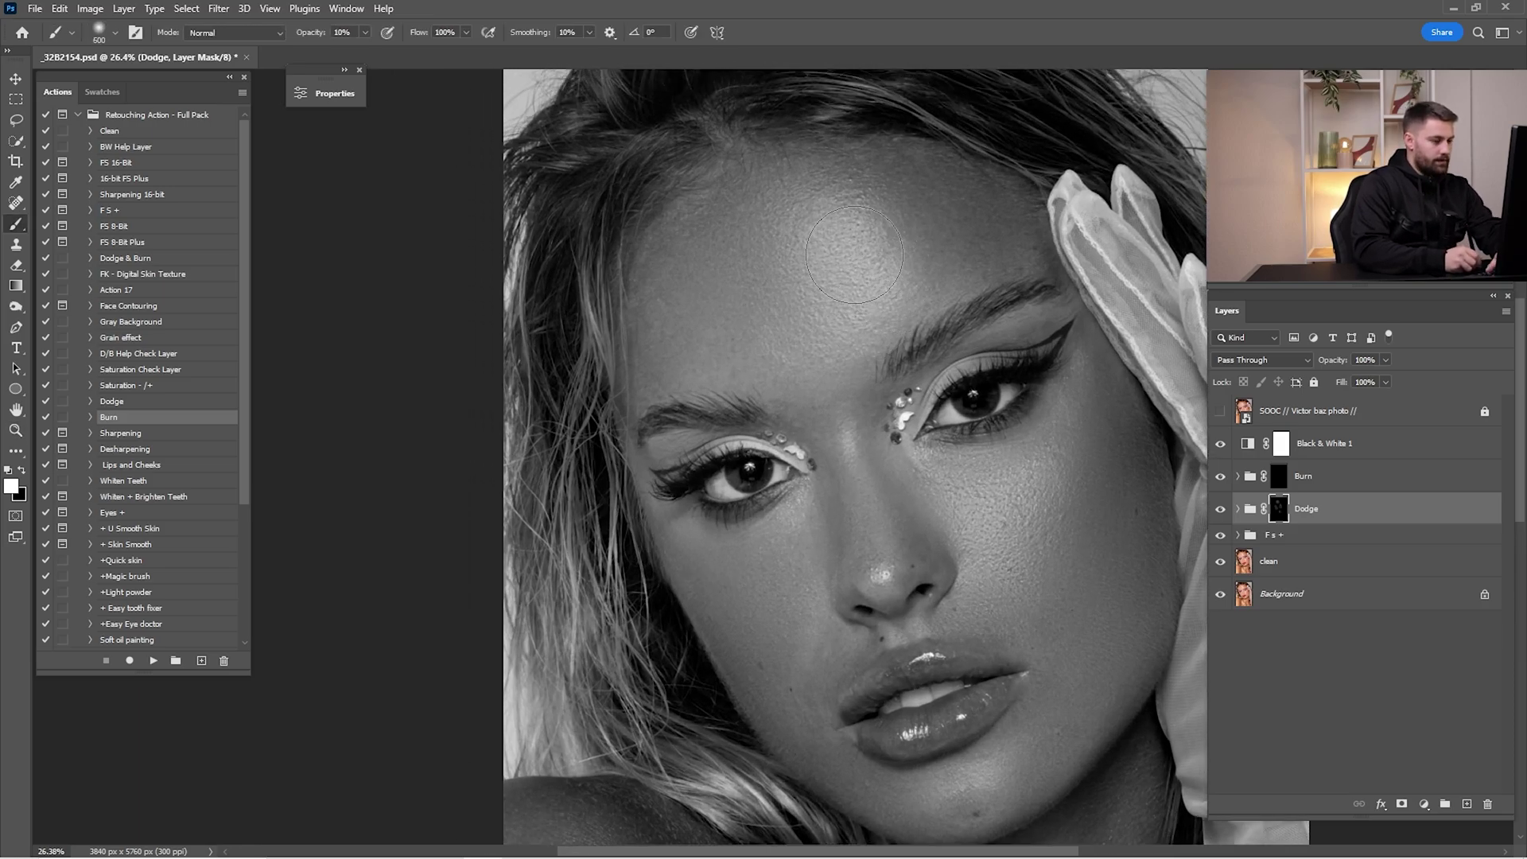
# Step: Brighten smaller facial highlights down to the chin on the Dodge mask with the brush at about 300 to 400 px
pyautogui.press('[')
pyautogui.press('[')
pyautogui.press('[')
pyautogui.press('[')
pyautogui.press('[')
pyautogui.press(']')
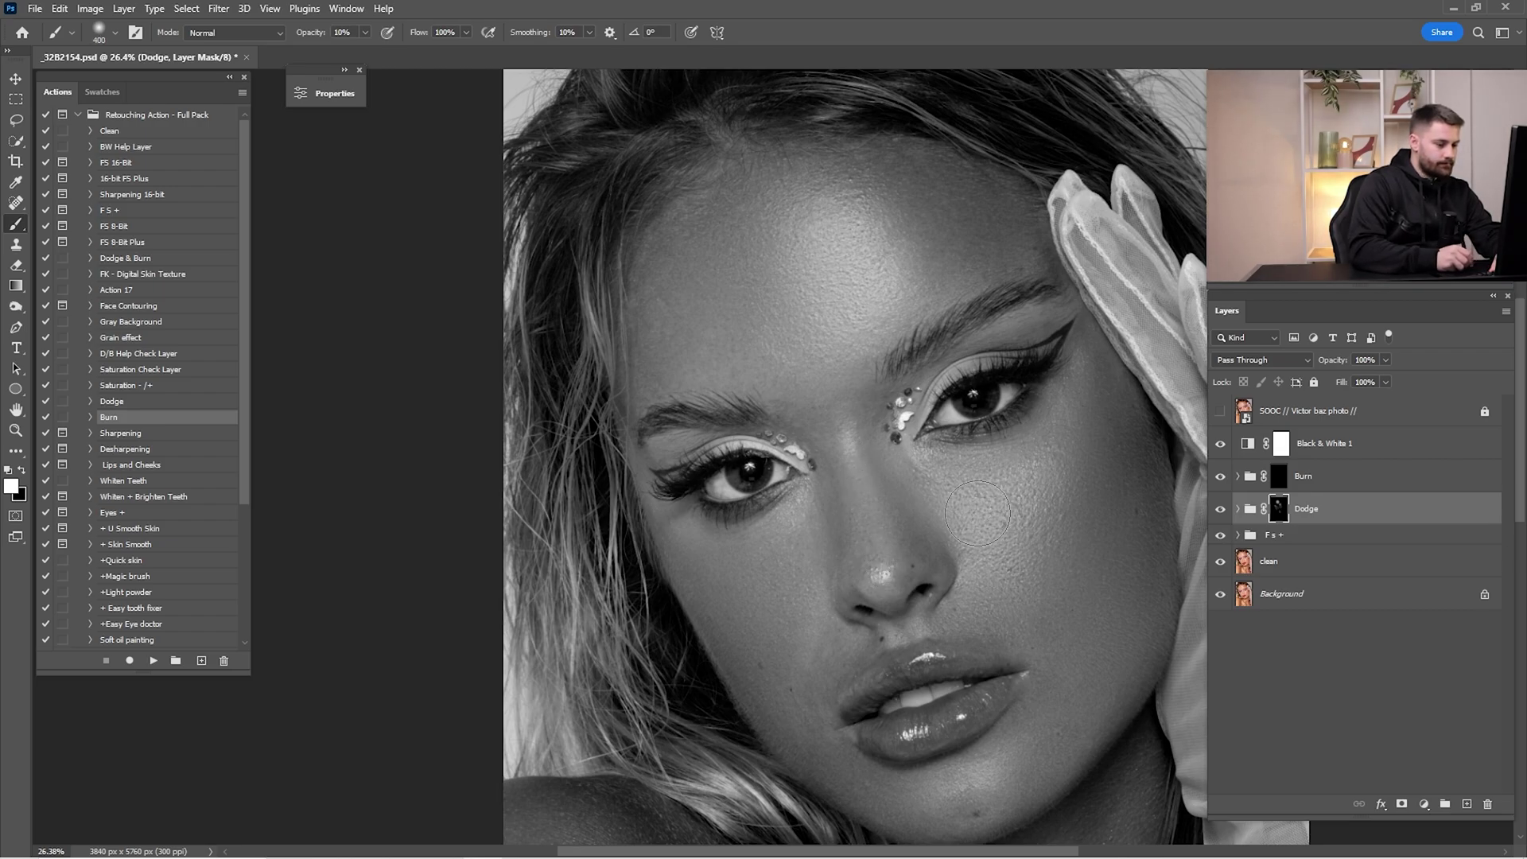
pyautogui.scroll(-3, 843, 629)
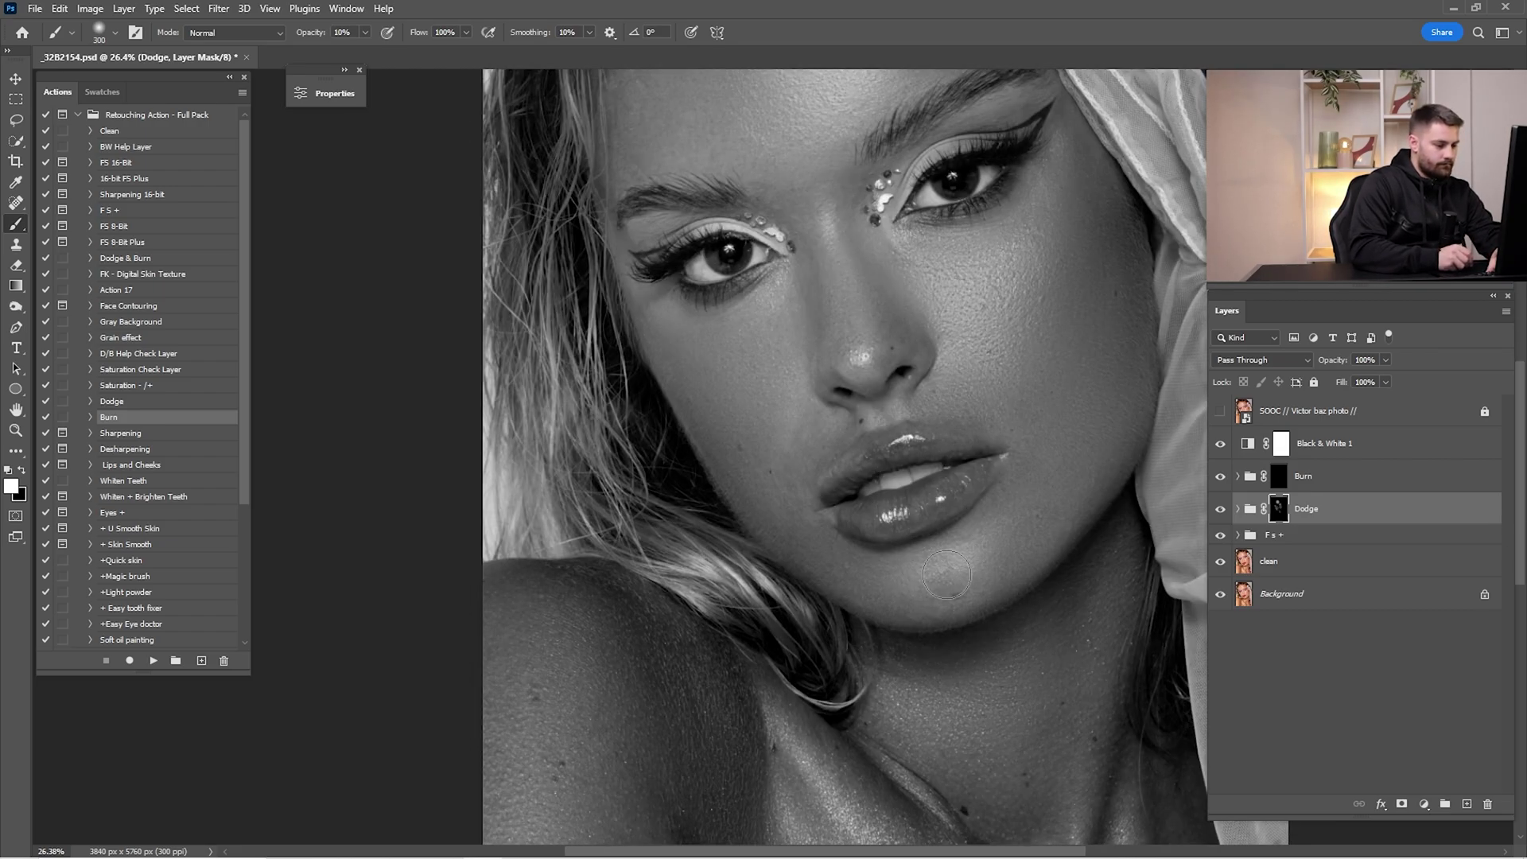
pyautogui.press(']')
pyautogui.moveTo(935, 339); pyautogui.dragTo(992, 578)
# Step: Build up the forehead and face highlights on the Dodge mask with the brush at about 500 to 800 px
pyautogui.press(']')
pyautogui.press(']')
pyautogui.press(']')
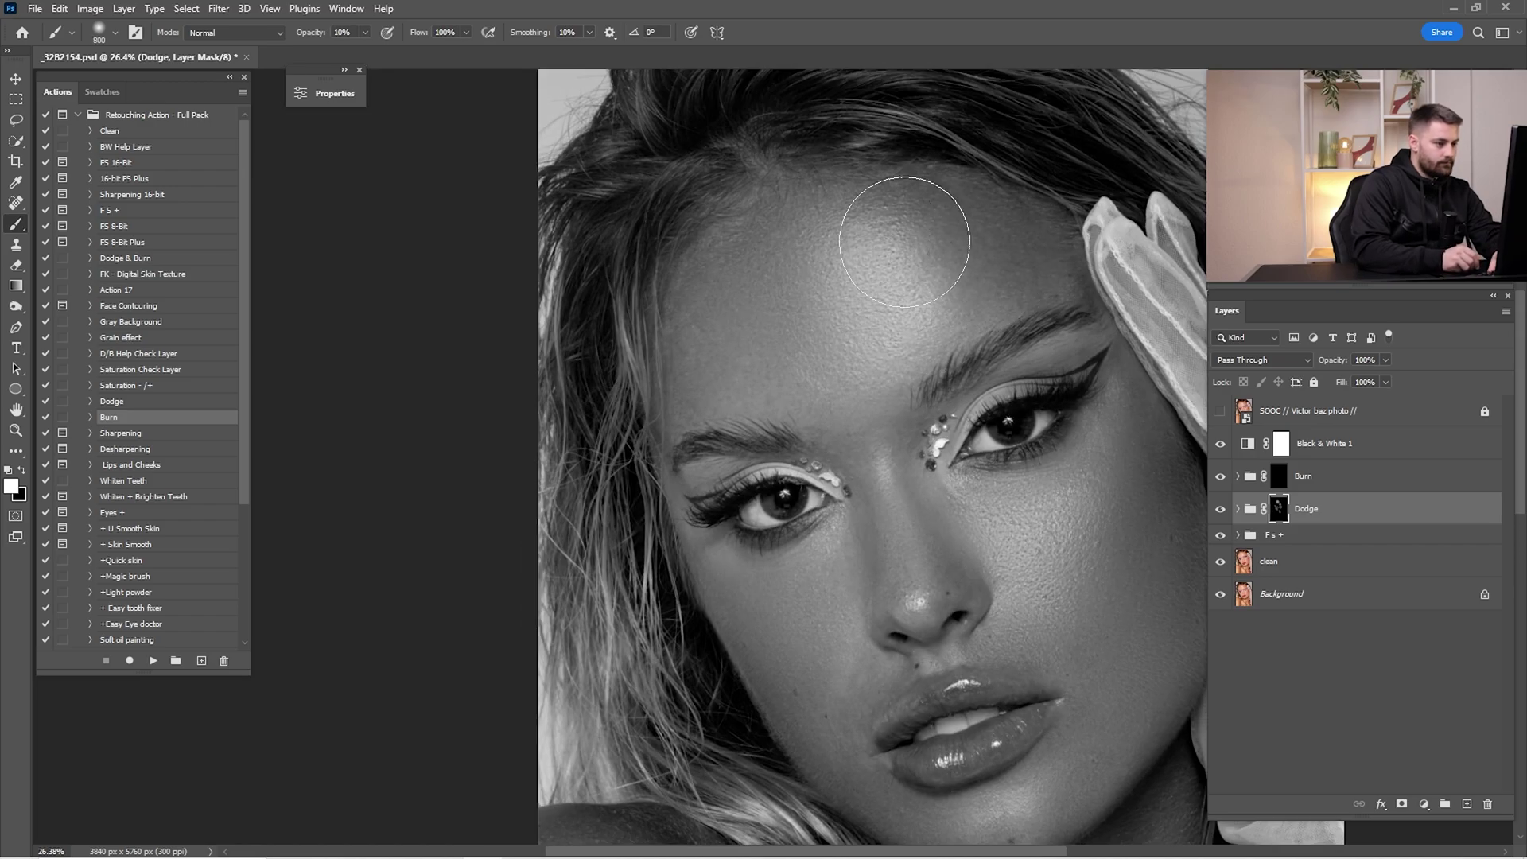
pyautogui.press('[')
pyautogui.press('[')
pyautogui.press('[')
pyautogui.press('[')
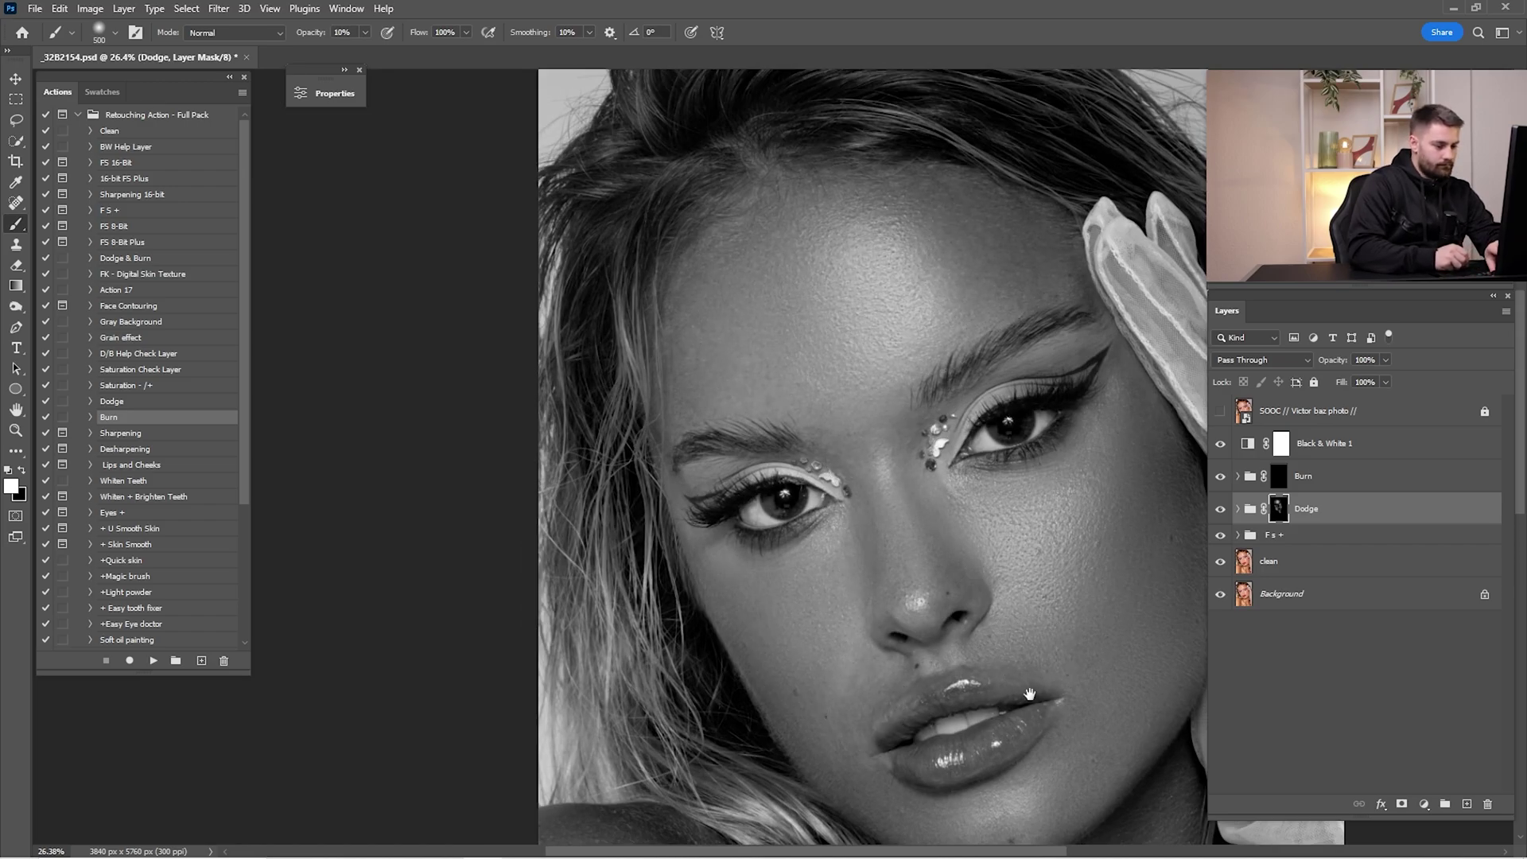
pyautogui.scroll(-3, 1011, 644)
pyautogui.press(']')
pyautogui.scroll(3, 1005, 557)
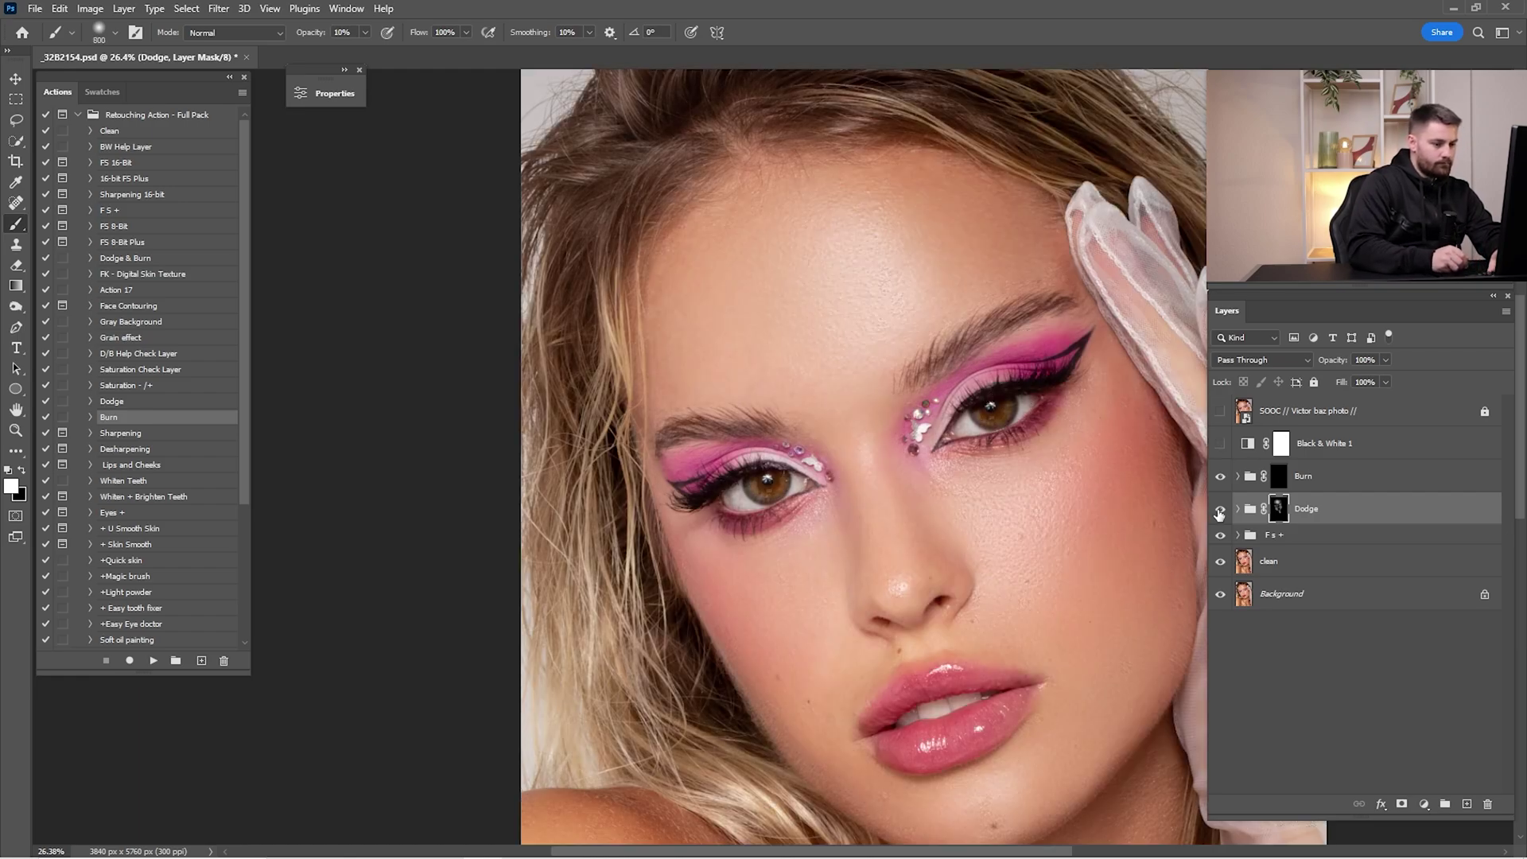
# Step: Hide the Black & White 1 layer and compare the full portrait with the Dodge group hidden and shown
pyautogui.click(1220, 443)
pyautogui.click(1221, 508)
pyautogui.scroll(-2, 1100, 608)
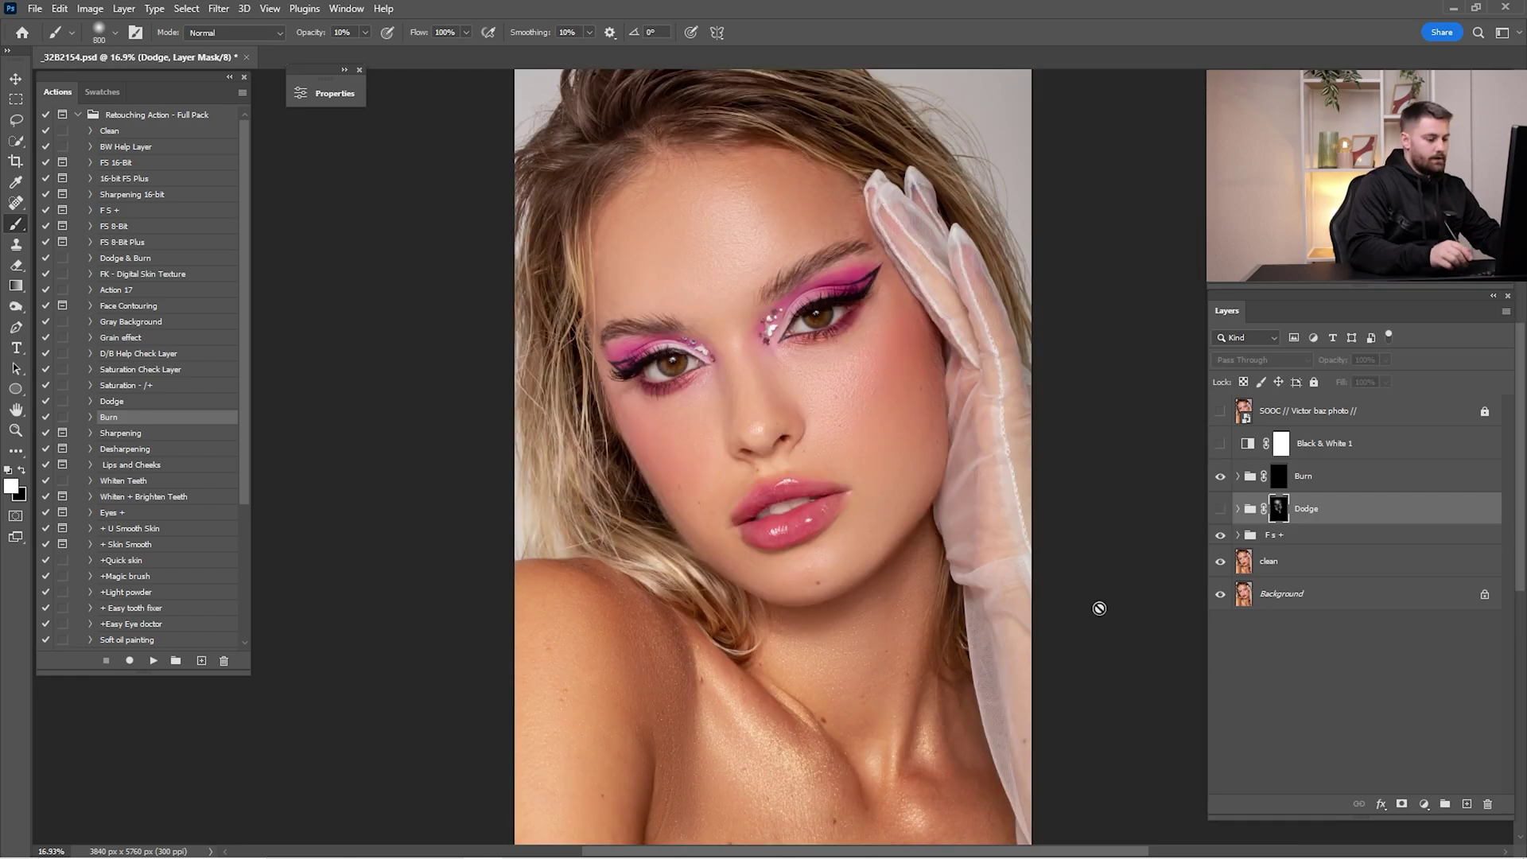
pyautogui.click(1217, 511)
pyautogui.click(1217, 511)
pyautogui.click(1217, 511)
# Step: Brighten the shoulder and chest on the Dodge mask with the brush at about 1000 to 1100 px, and compare the Dodge group hidden and shown
pyautogui.press(']')
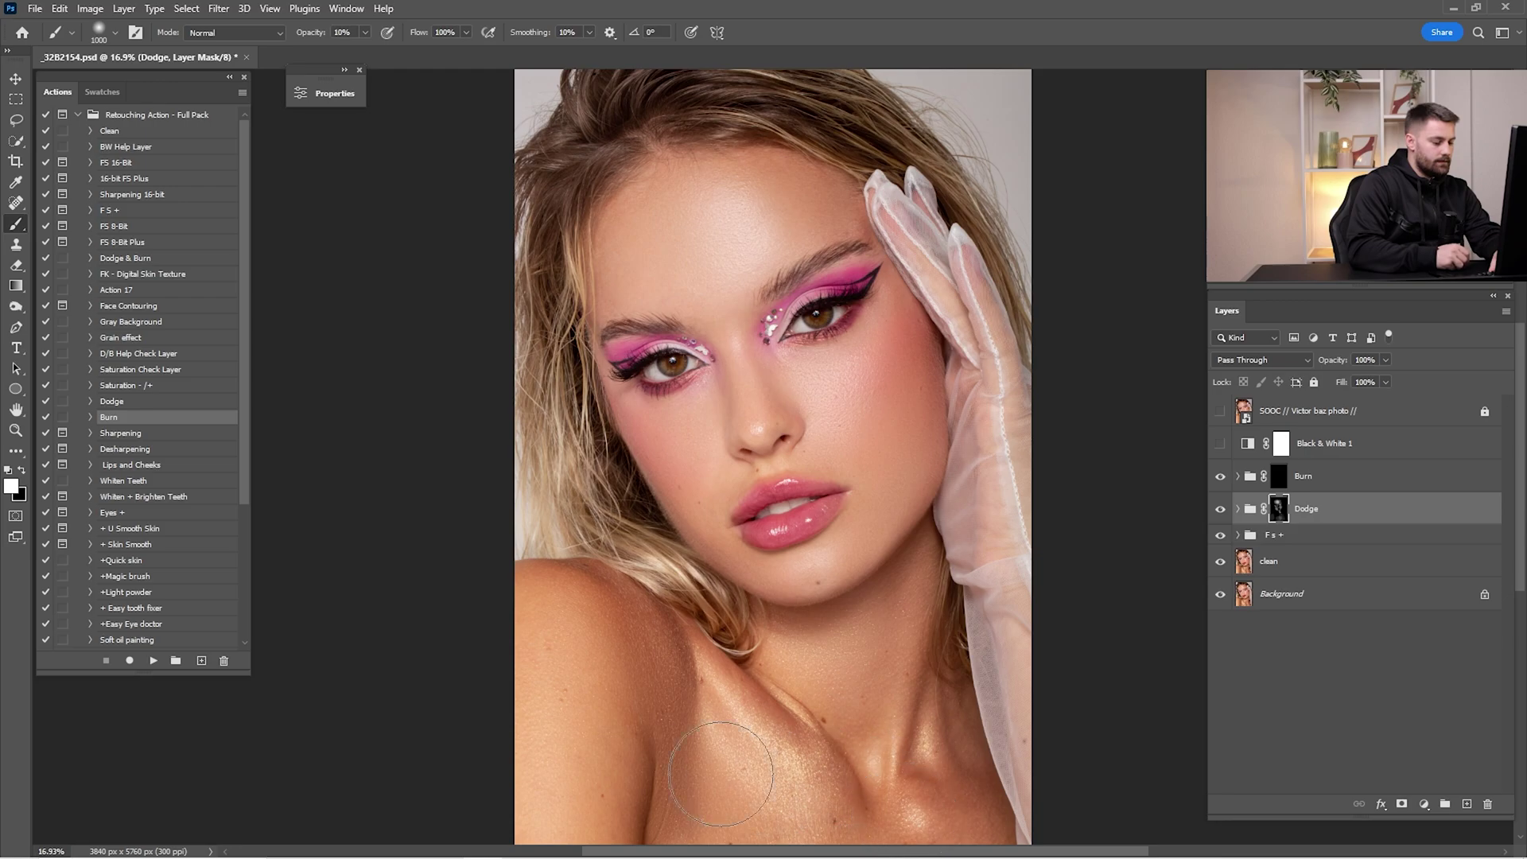
pyautogui.press(']')
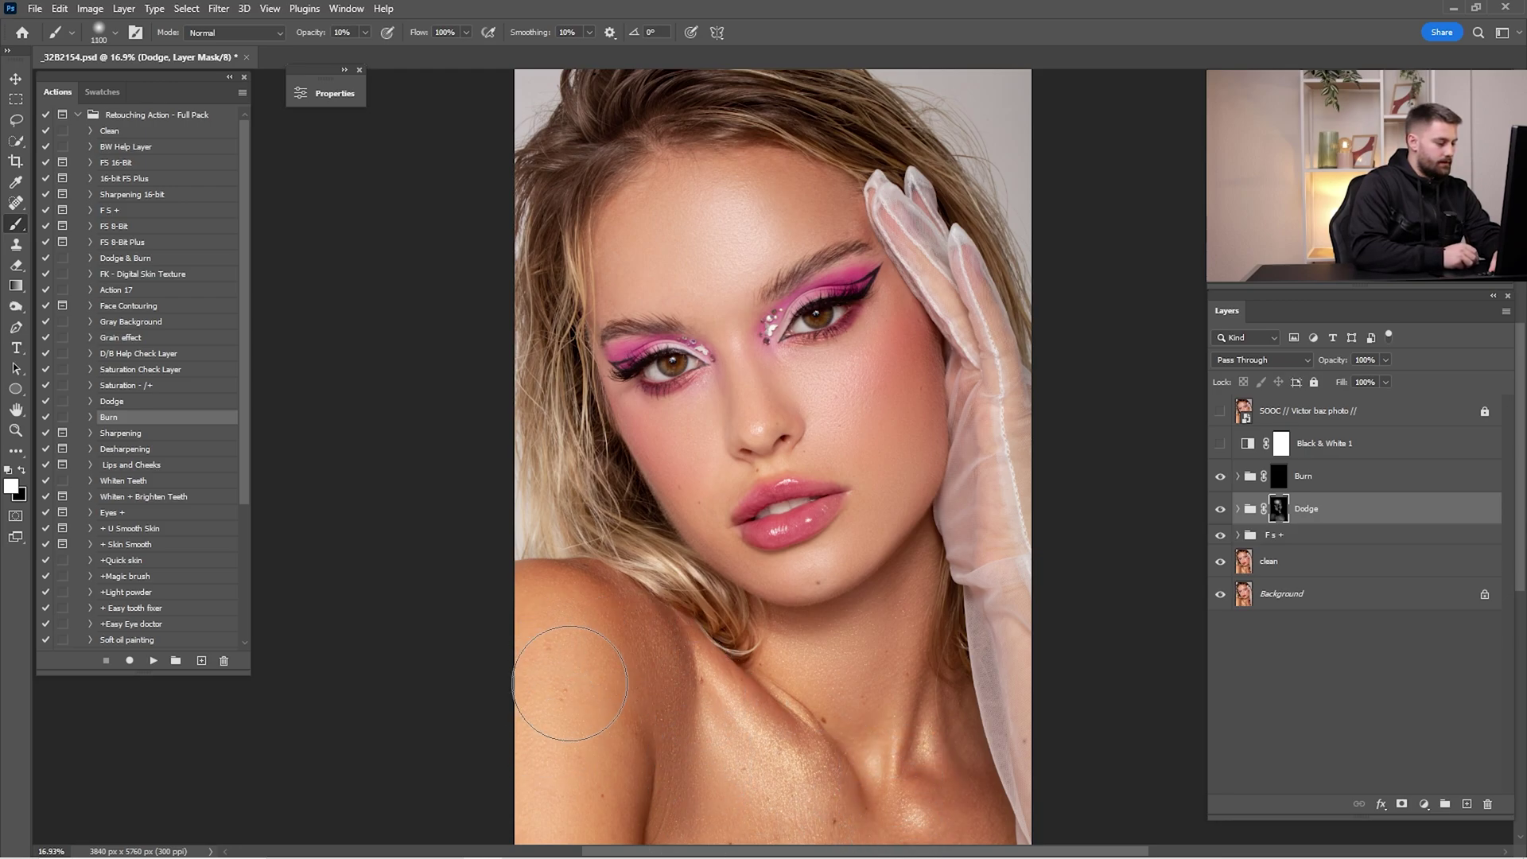
pyautogui.click(1222, 510)
pyautogui.click(1222, 510)
pyautogui.click(1222, 510)
pyautogui.click(1221, 509)
# Step: Check the adjustment layers inside the Dodge group and set the group's opacity to 75%
pyautogui.click(1238, 509)
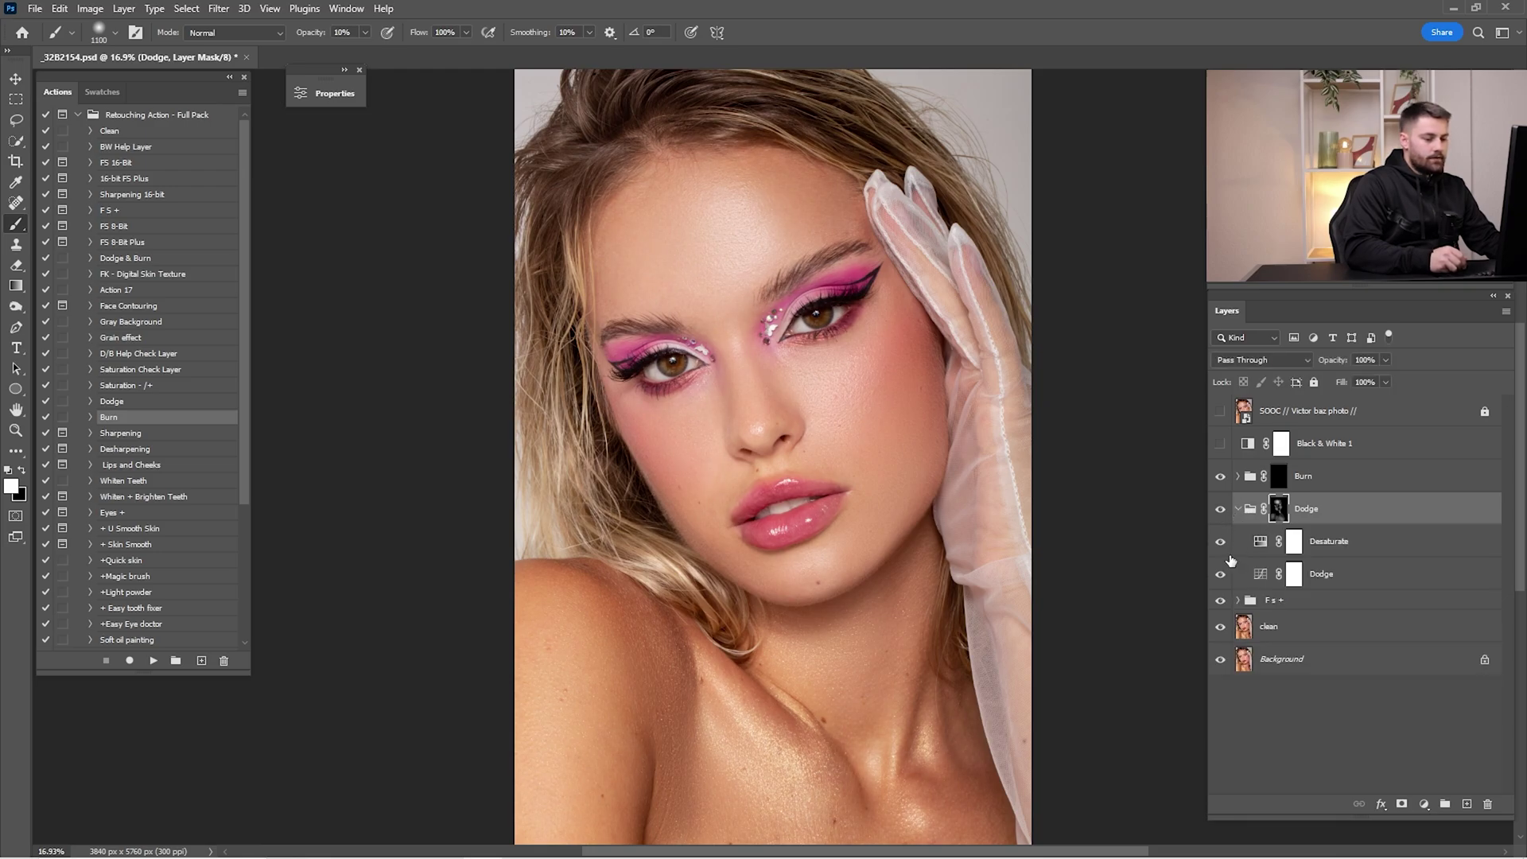
pyautogui.click(1239, 509)
pyautogui.click(1221, 509)
pyautogui.click(1221, 509)
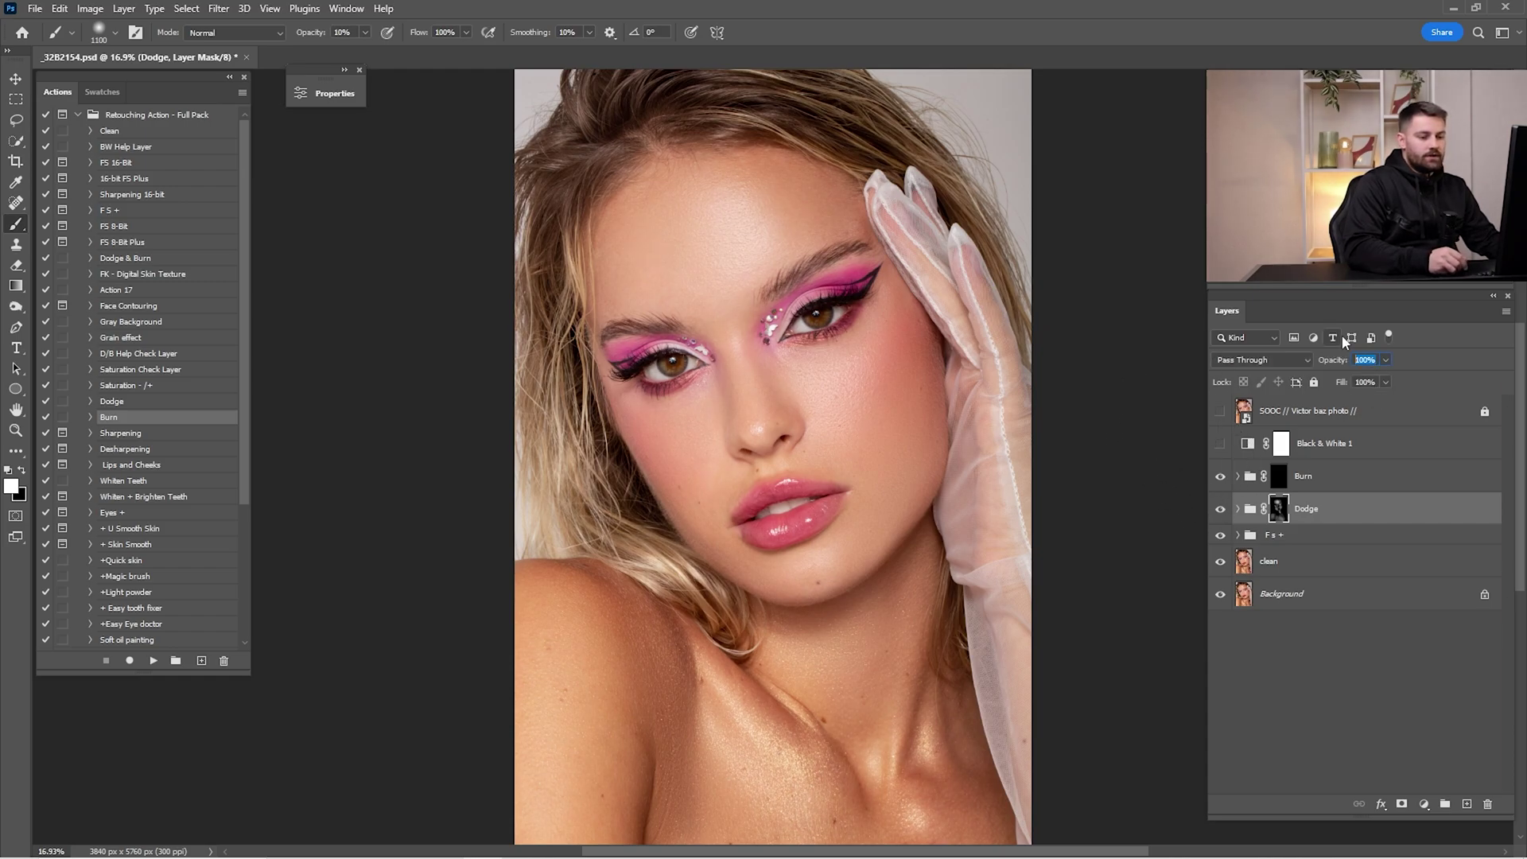
pyautogui.write('75')
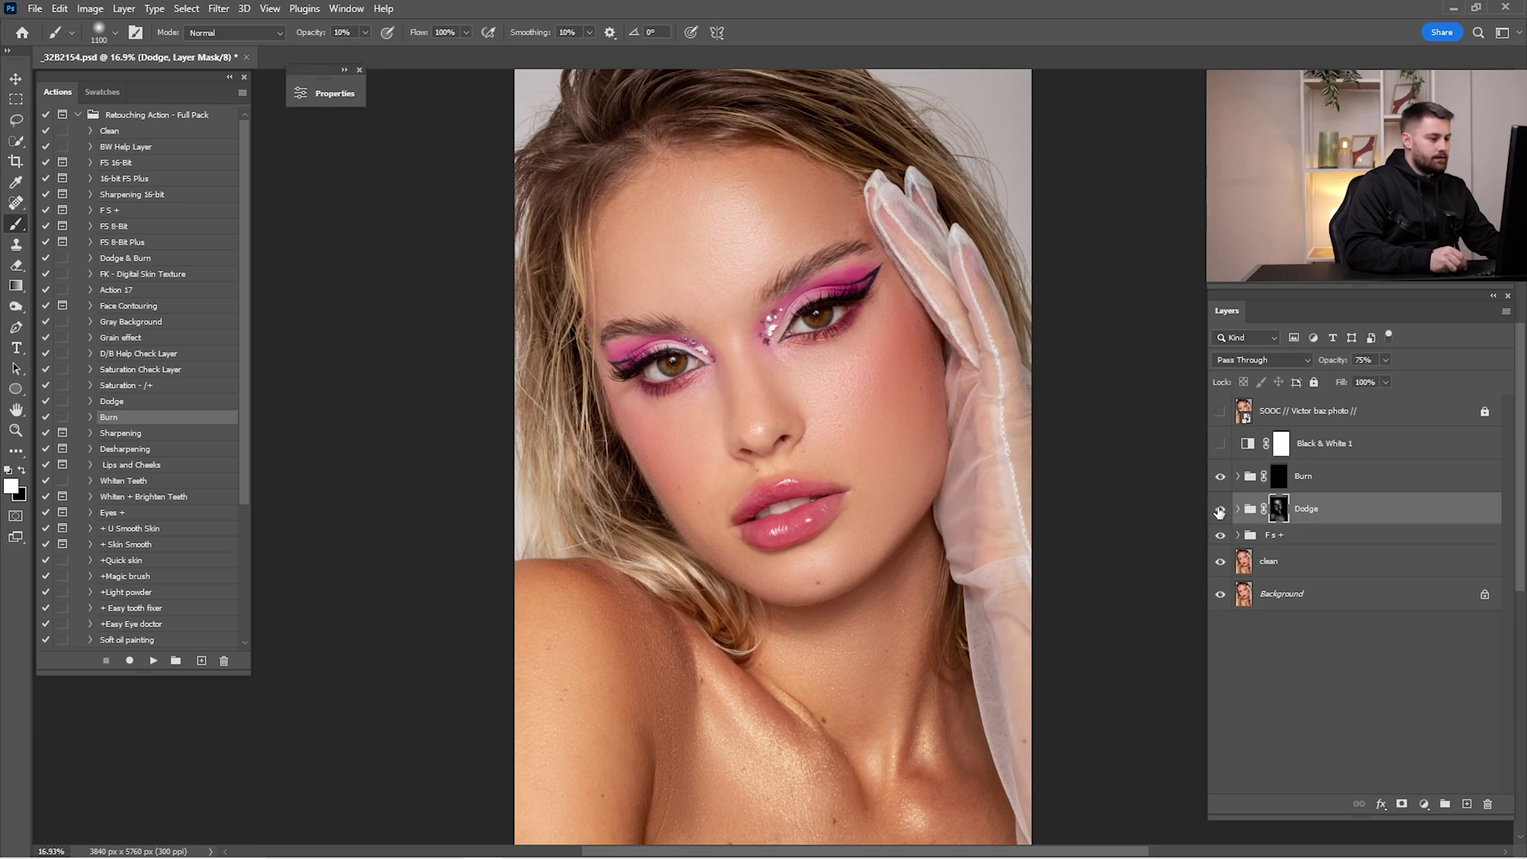
# Step: Darken the cheek contours and hairline on the Burn mask with the 10% opacity brush at about 700 to 800 px
pyautogui.click(1315, 483)
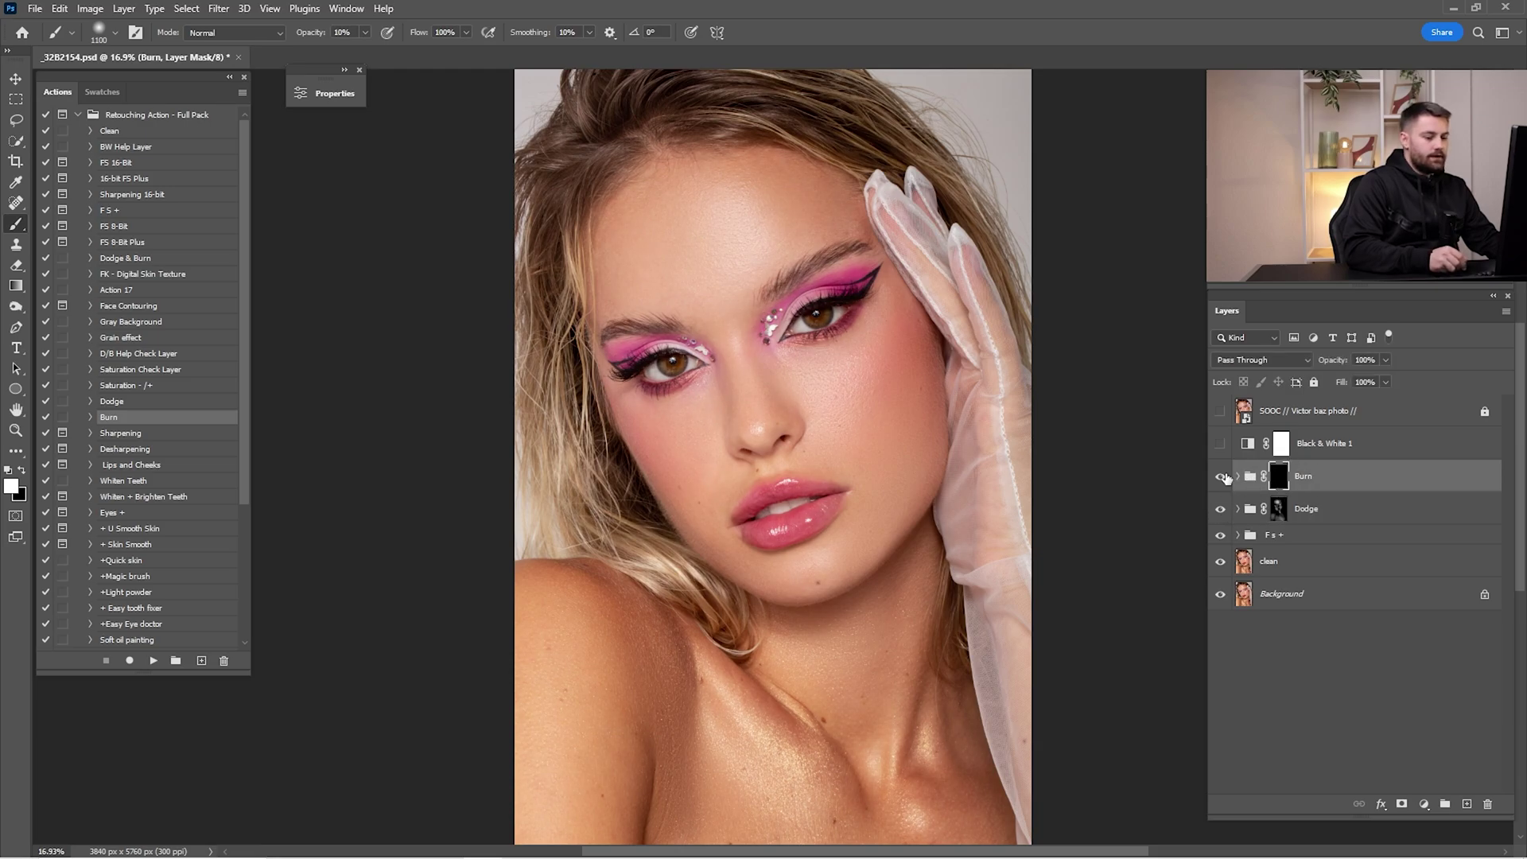
pyautogui.press('z')
pyautogui.moveTo(860, 398); pyautogui.dragTo(894, 398)
pyautogui.press('b')
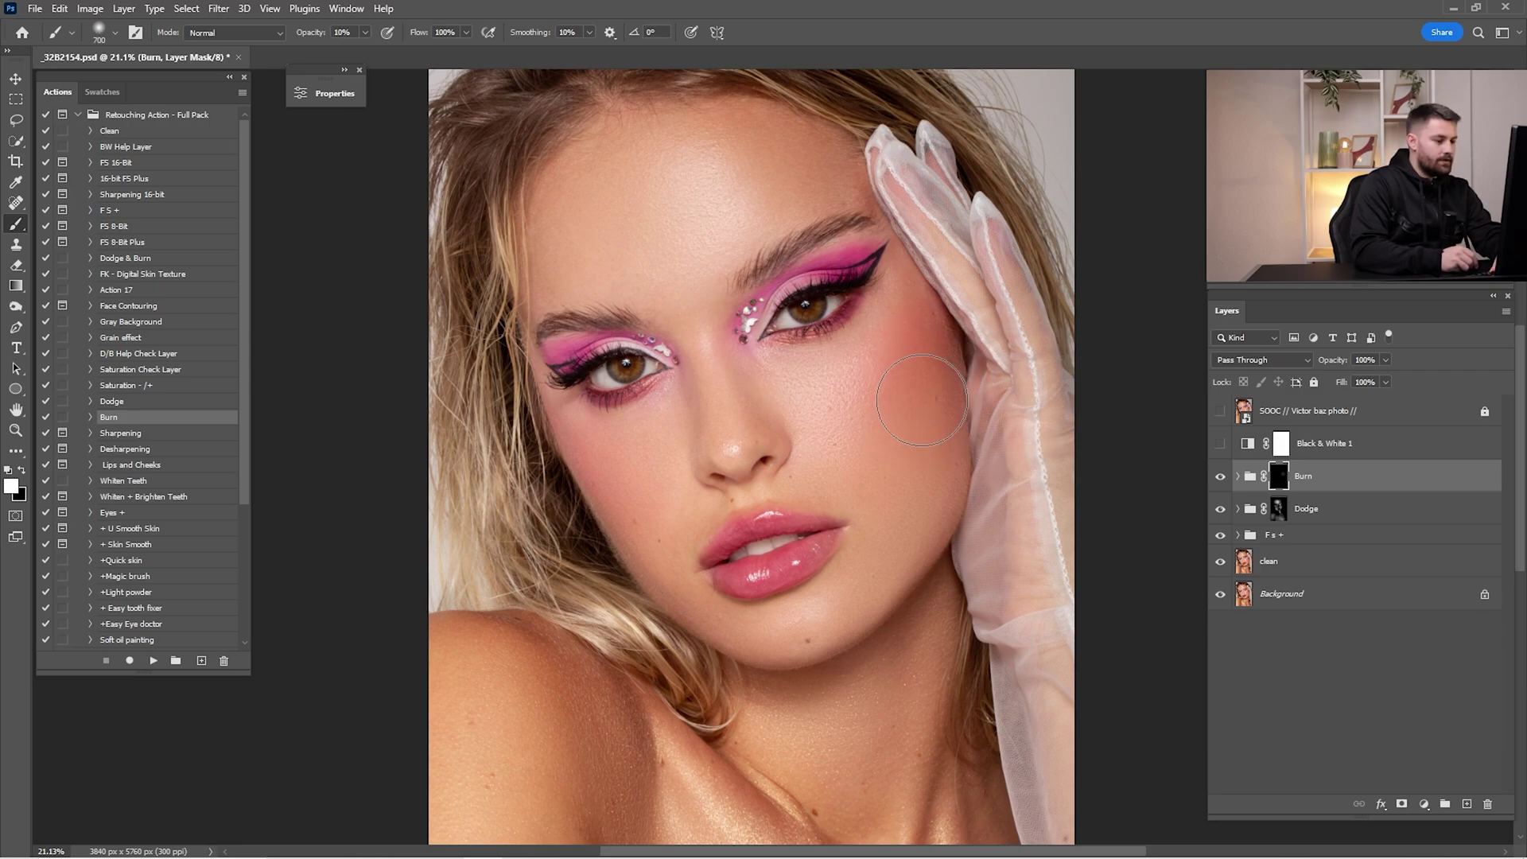
pyautogui.press('[')
pyautogui.moveTo(629, 517)
pyautogui.mouseDown()
pyautogui.moveTo(587, 495)
pyautogui.moveTo(626, 604)
pyautogui.mouseUp()
pyautogui.press(']')
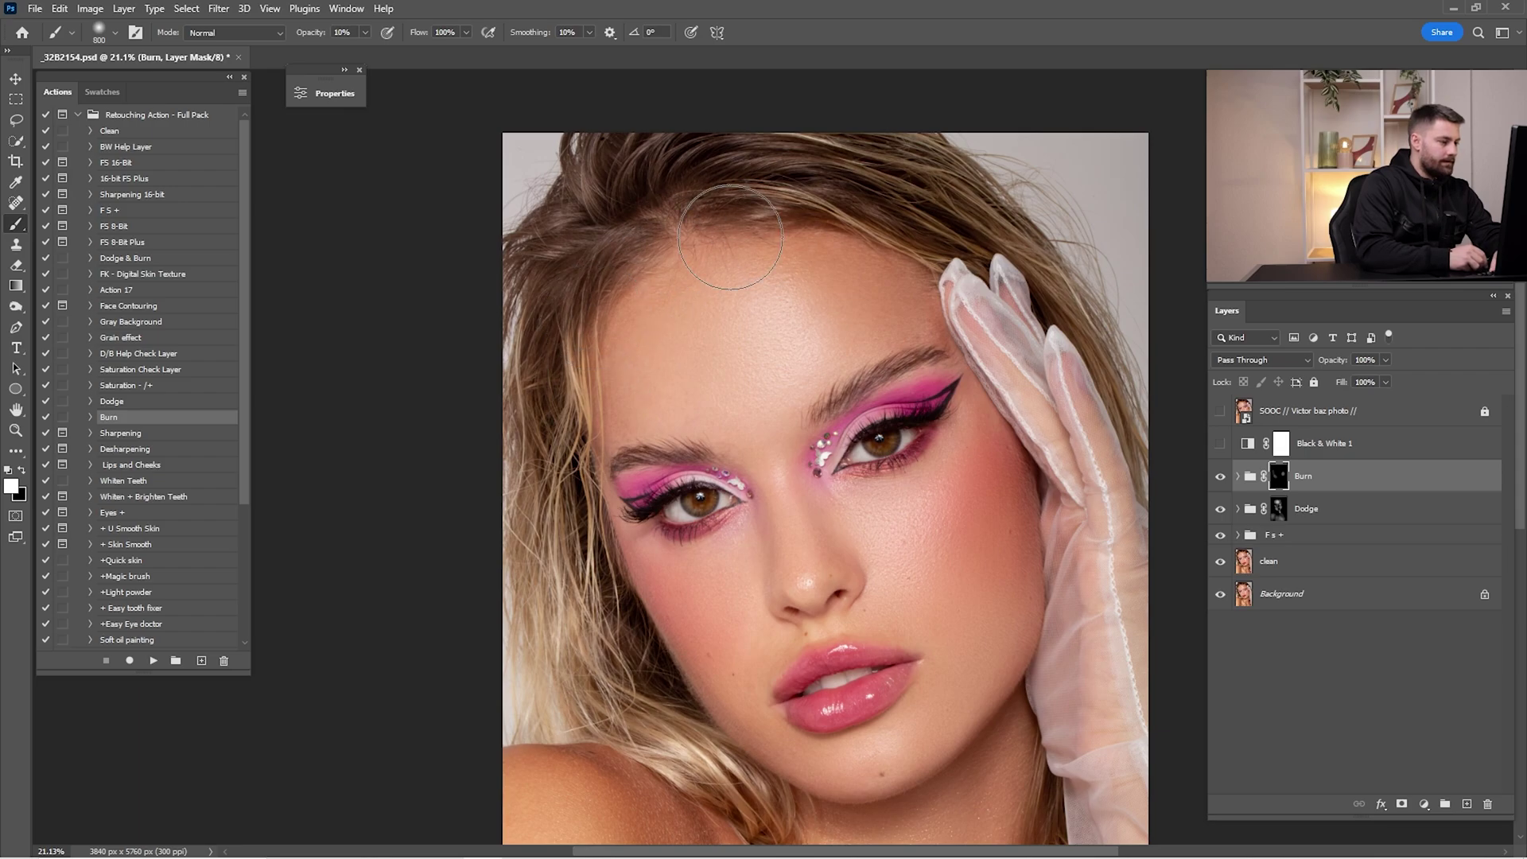
# Step: Deepen the shadows around the brows, lower lip and cheek on the Burn mask with the brush at about 250 to 700 px
pyautogui.press('[')
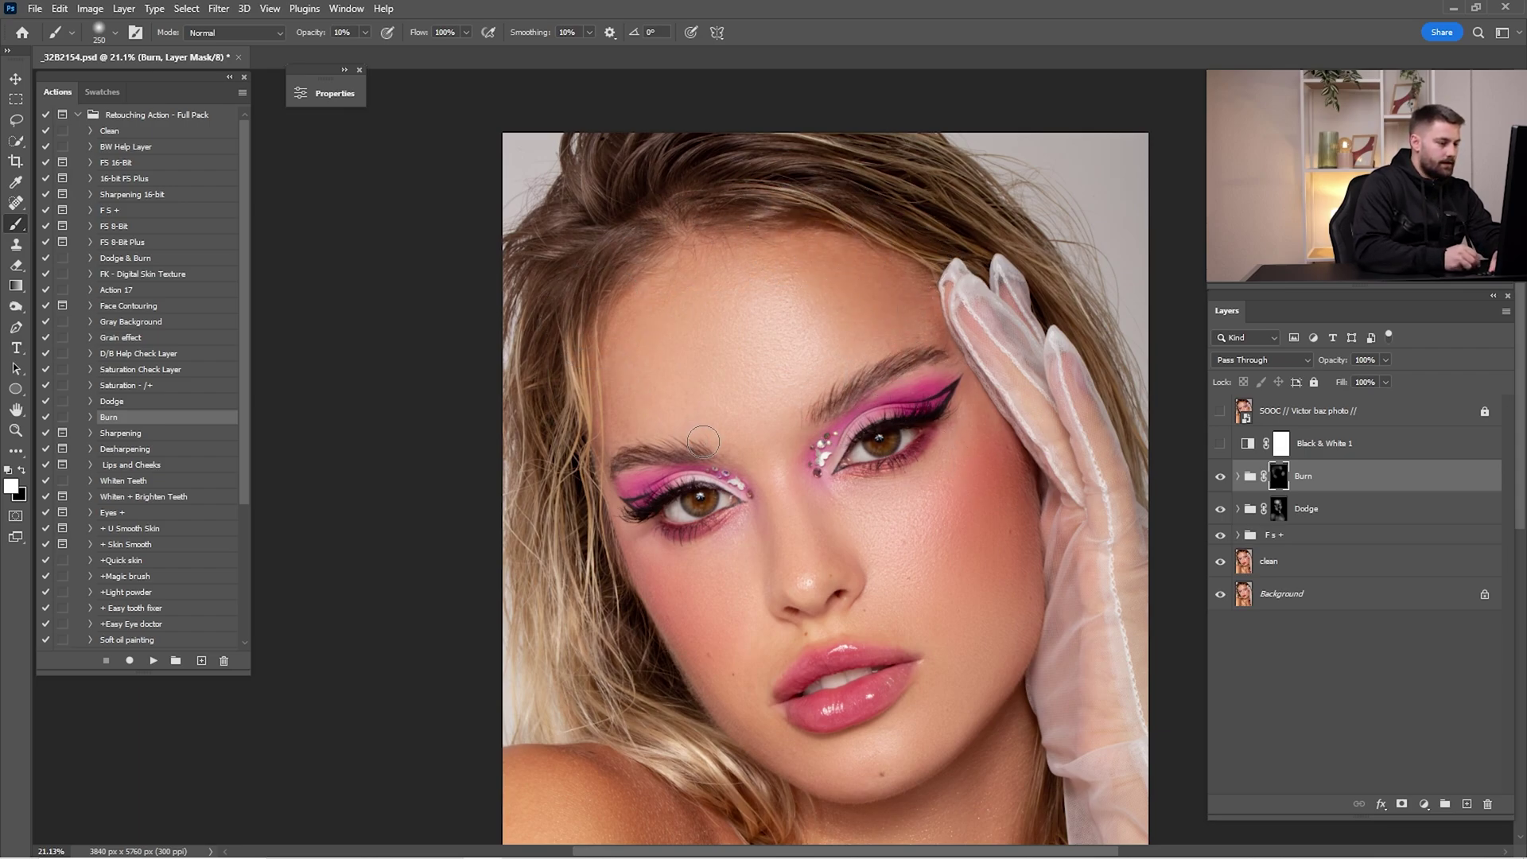
pyautogui.moveTo(903, 534); pyautogui.dragTo(840, 397)
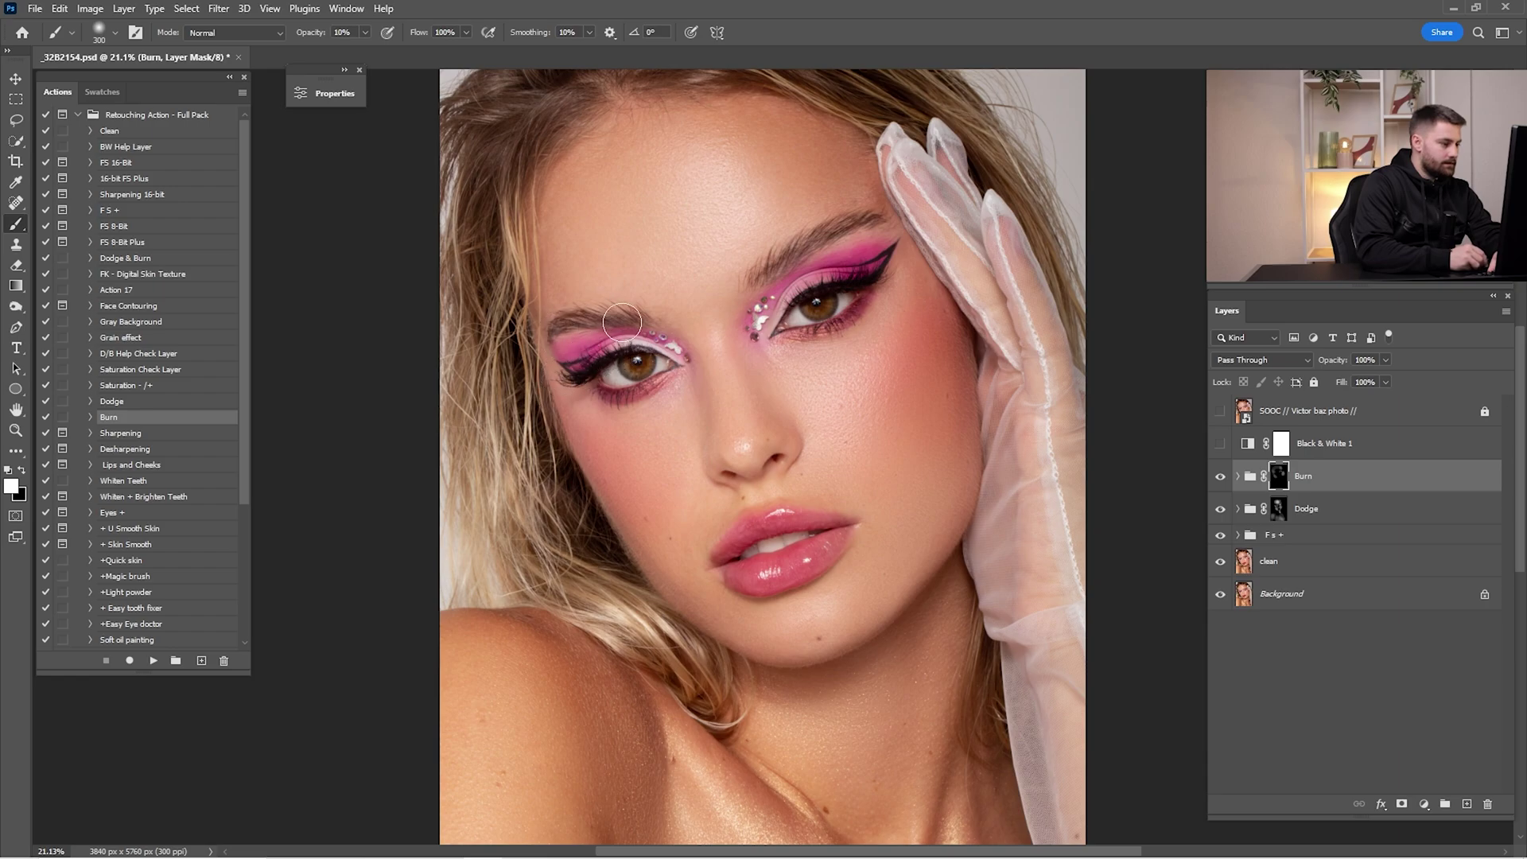
pyautogui.press(']')
pyautogui.press(']')
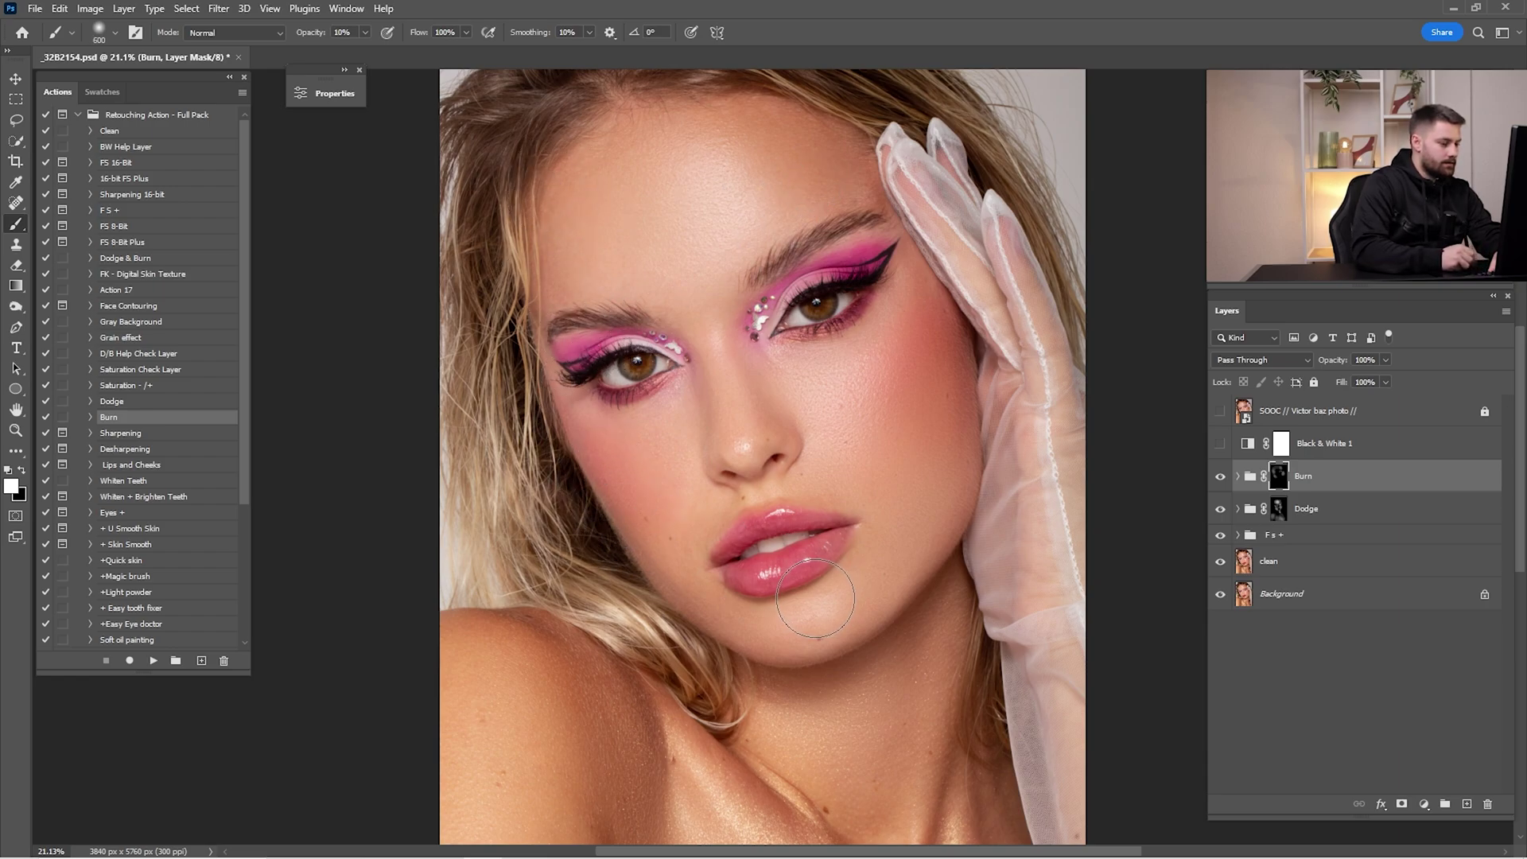
pyautogui.press(']')
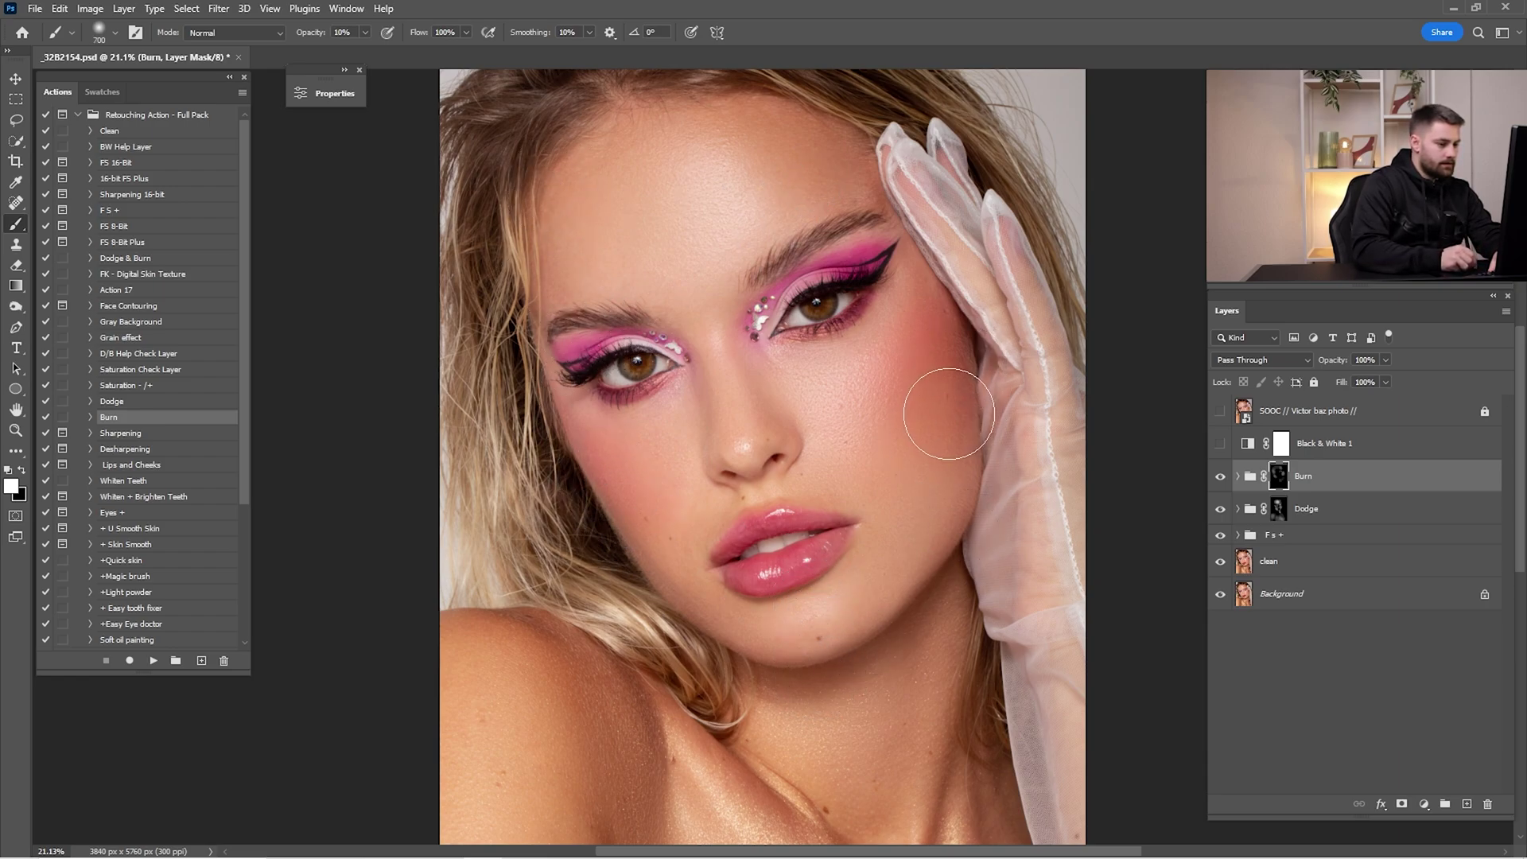
# Step: Compare the full portrait with the Burn group hidden and shown
pyautogui.hotkey('ctrl', '-')
pyautogui.click(1221, 477)
pyautogui.click(1221, 476)
pyautogui.click(1221, 477)
pyautogui.click(1221, 477)
# Step: Reinforce the hairline, inner brow and jawline shadows on the Burn mask with the brush between about 175 and 900 px
pyautogui.press(']')
pyautogui.press('[')
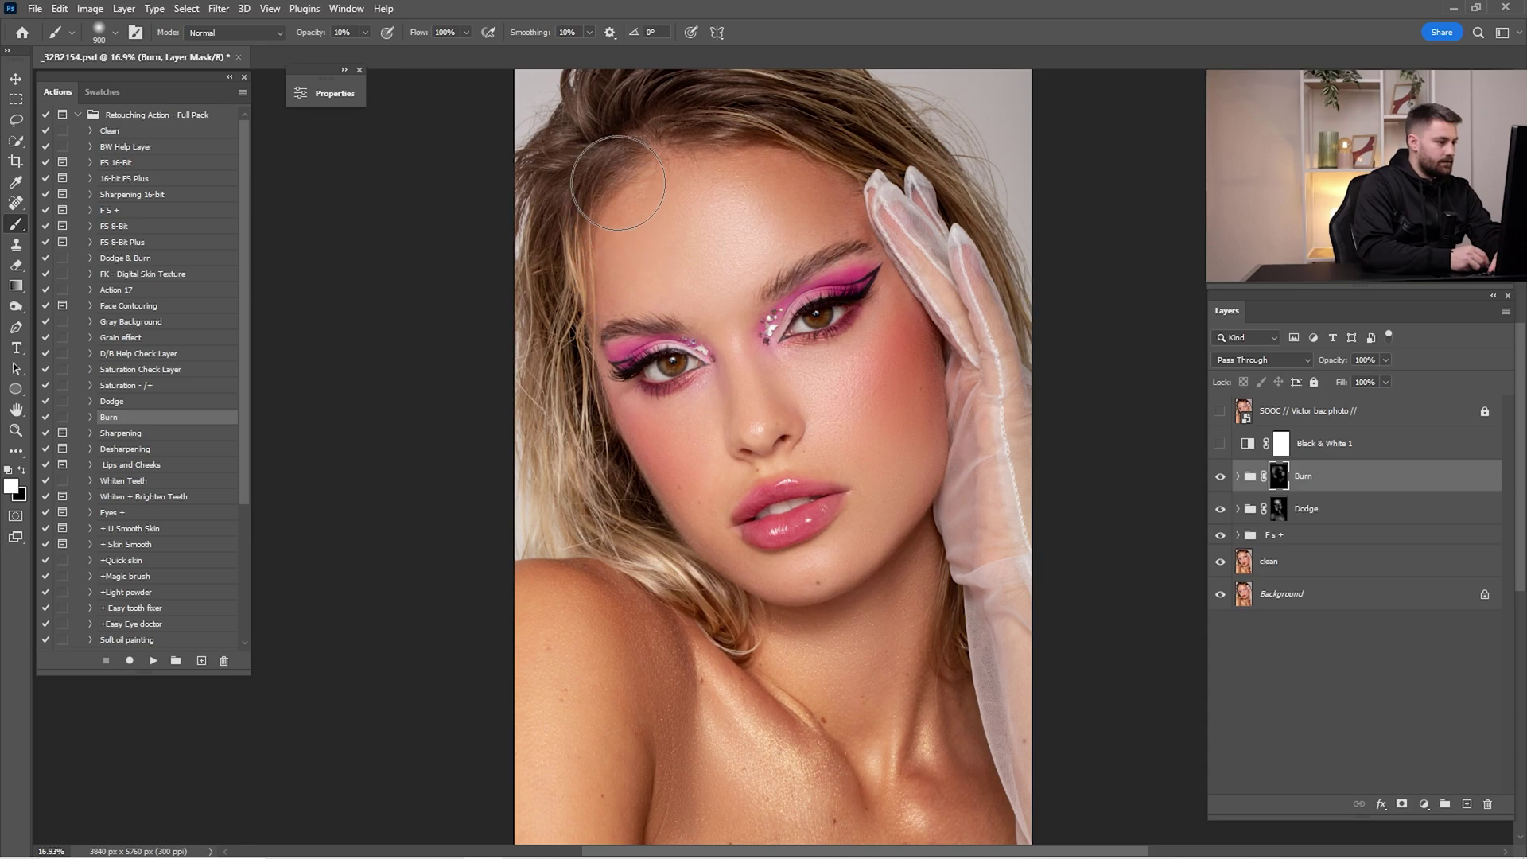
pyautogui.press('[')
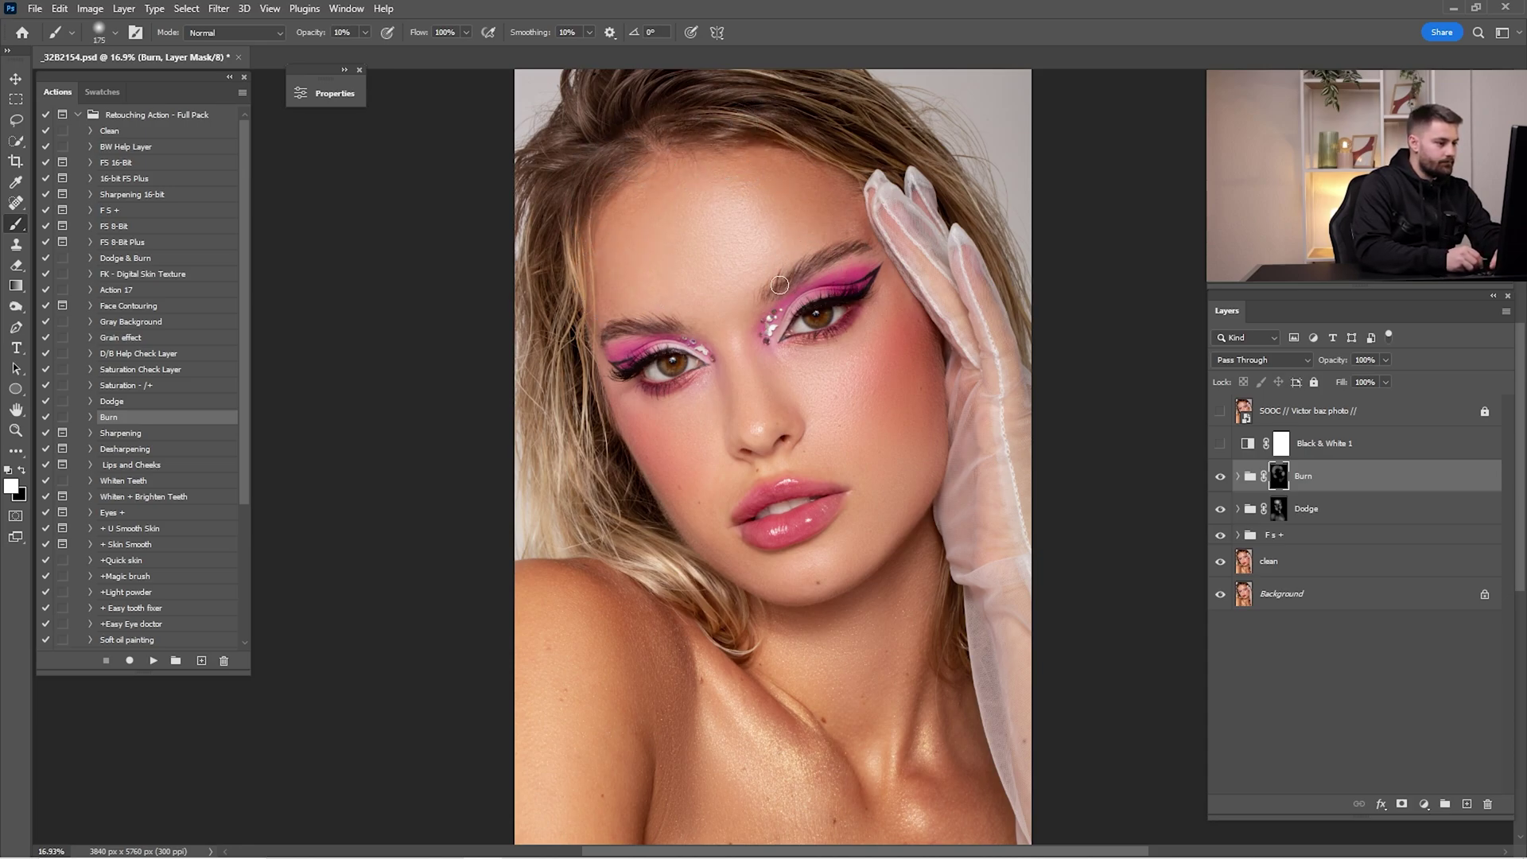
pyautogui.press(']')
pyautogui.press(']')
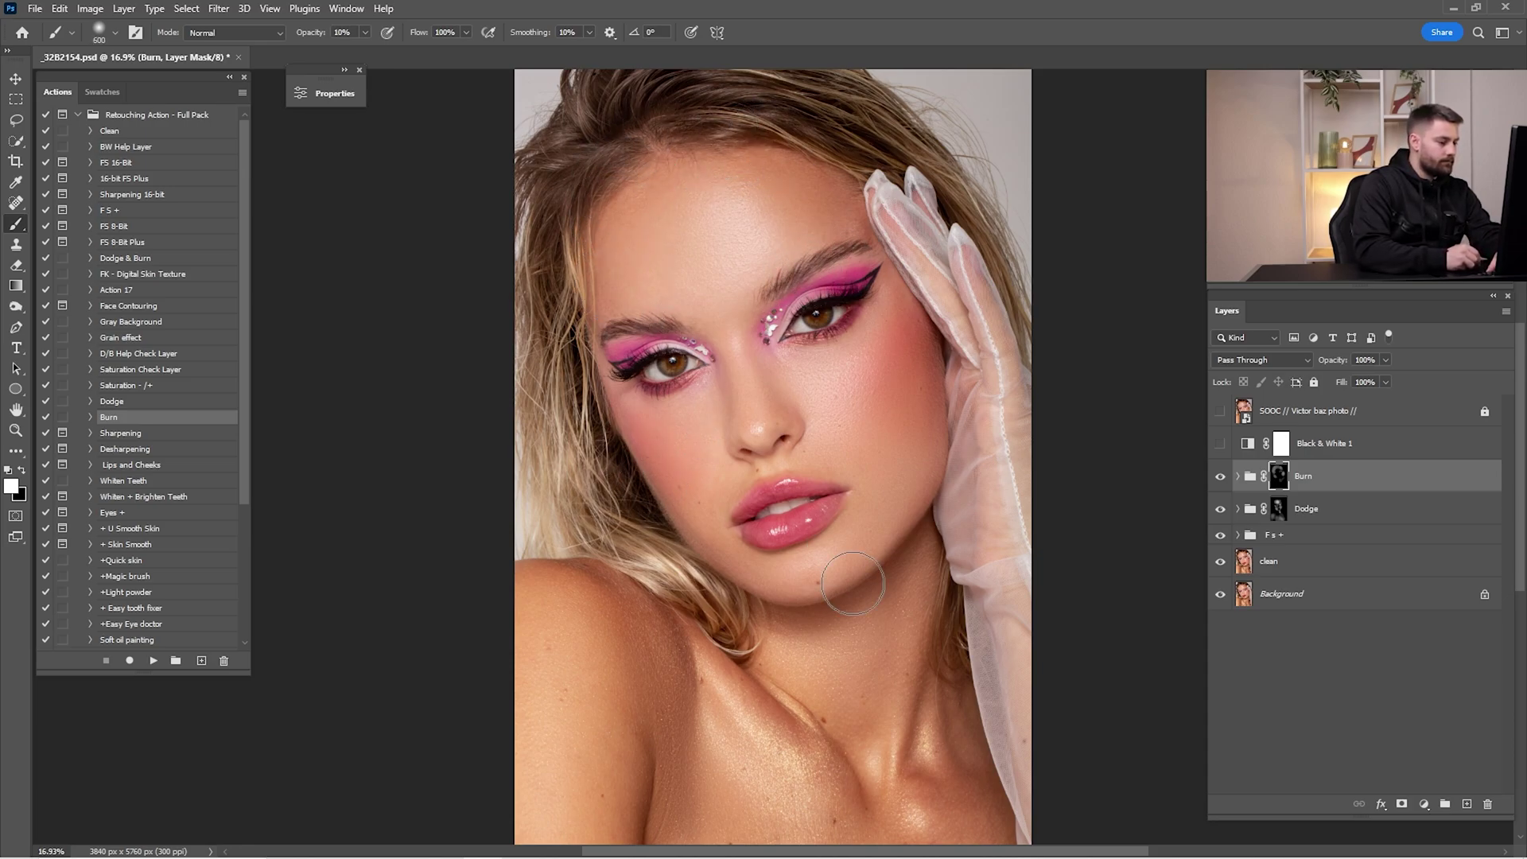
# Step: Compare the portrait with the Burn group hidden and shown, and set the group's opacity to 80%
pyautogui.click(1223, 482)
pyautogui.click(1223, 482)
pyautogui.click(1225, 480)
pyautogui.click(1226, 477)
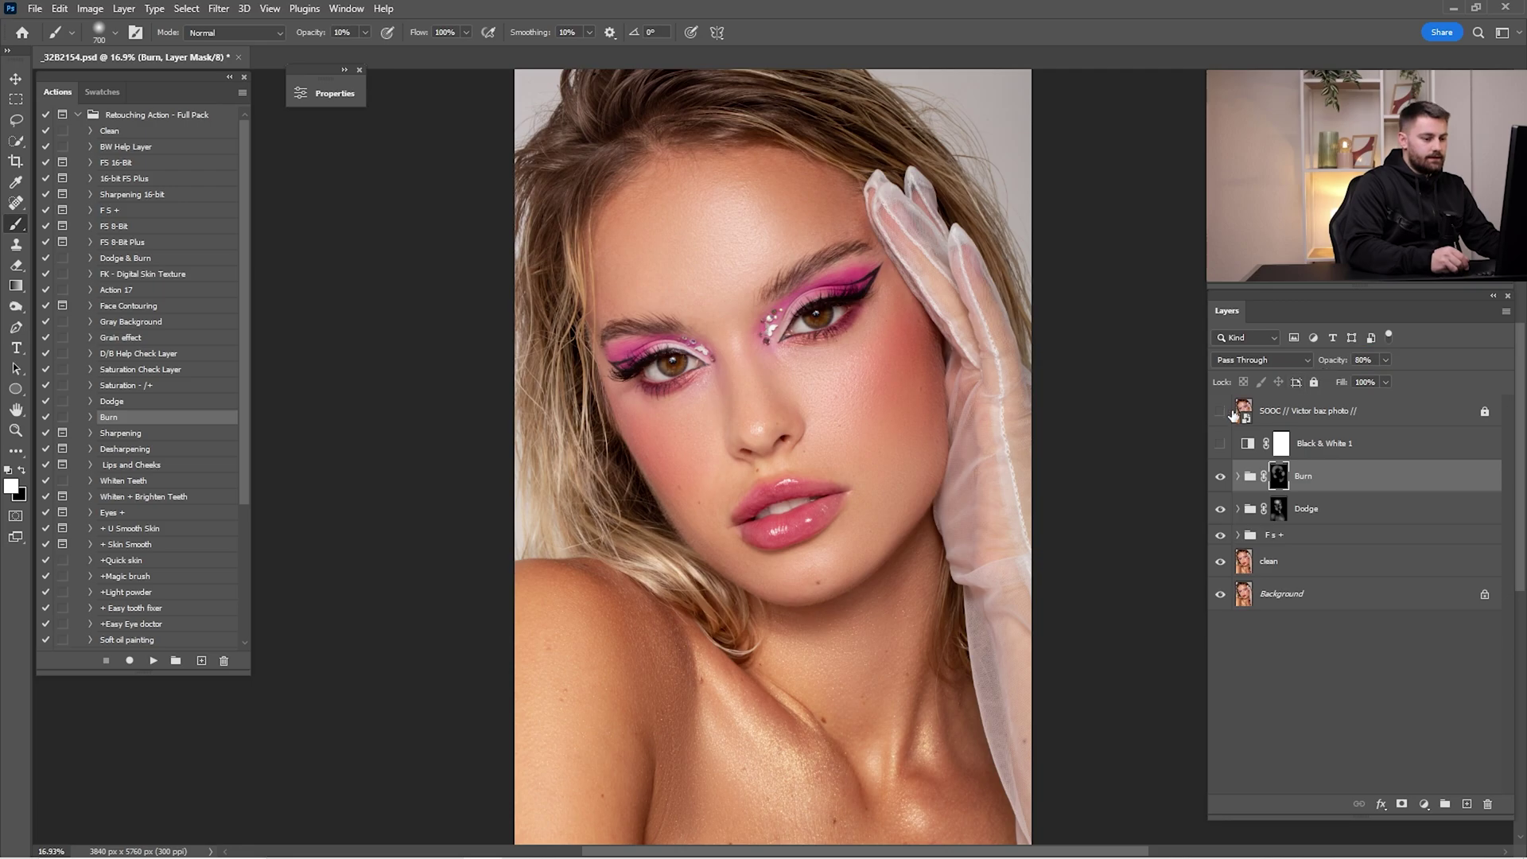
# Step: Compare the retouched portrait with the original photo by repeatedly showing and hiding the SOOC layer
pyautogui.click(1222, 412)
pyautogui.click(1221, 412)
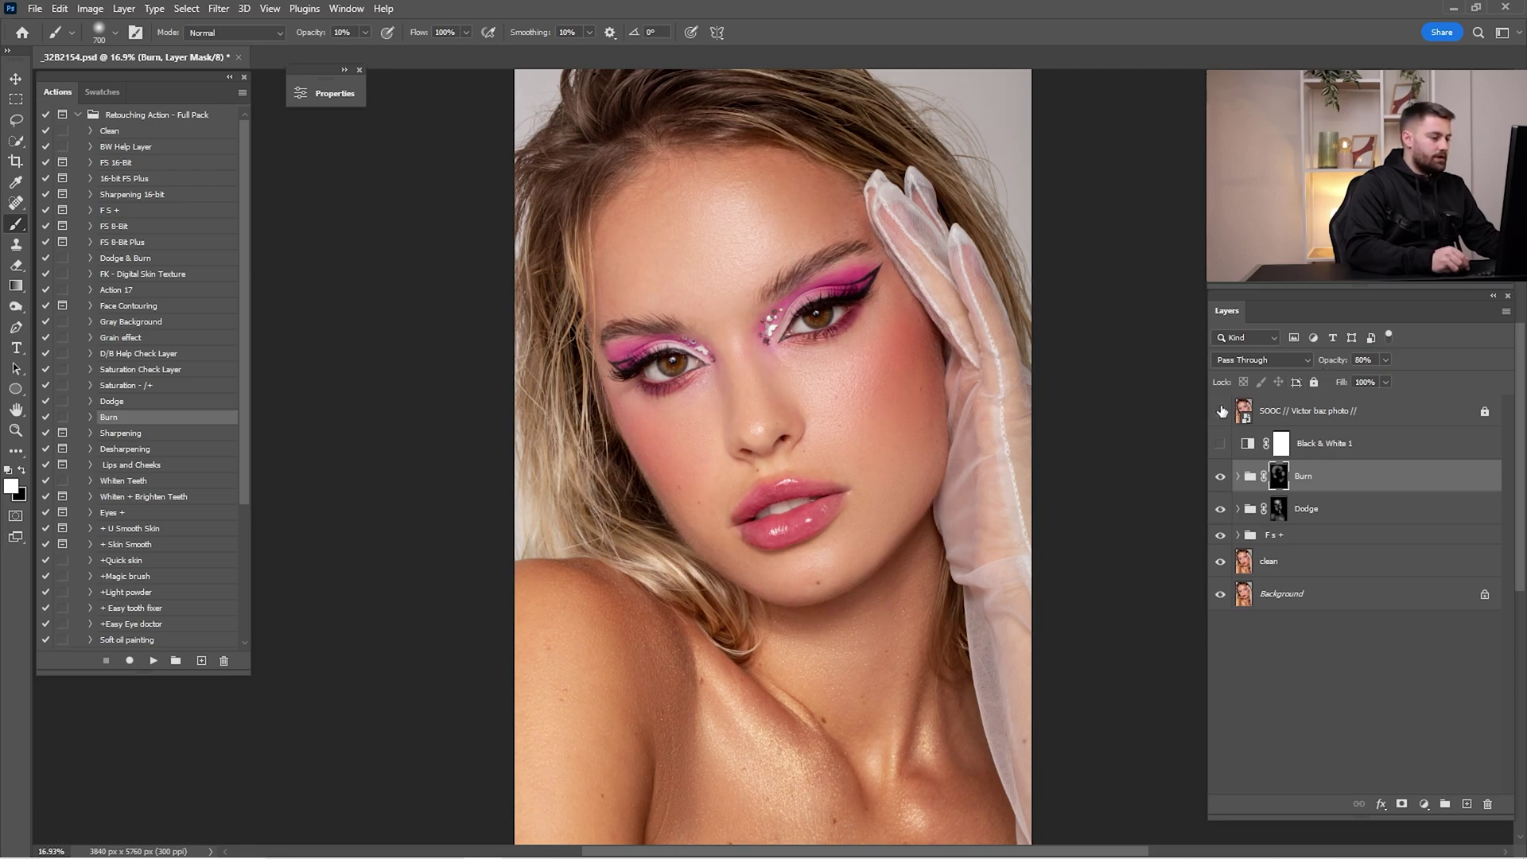
pyautogui.click(1223, 411)
pyautogui.click(1222, 412)
pyautogui.click(1223, 411)
pyautogui.click(1223, 410)
pyautogui.click(1222, 410)
pyautogui.click(1220, 414)
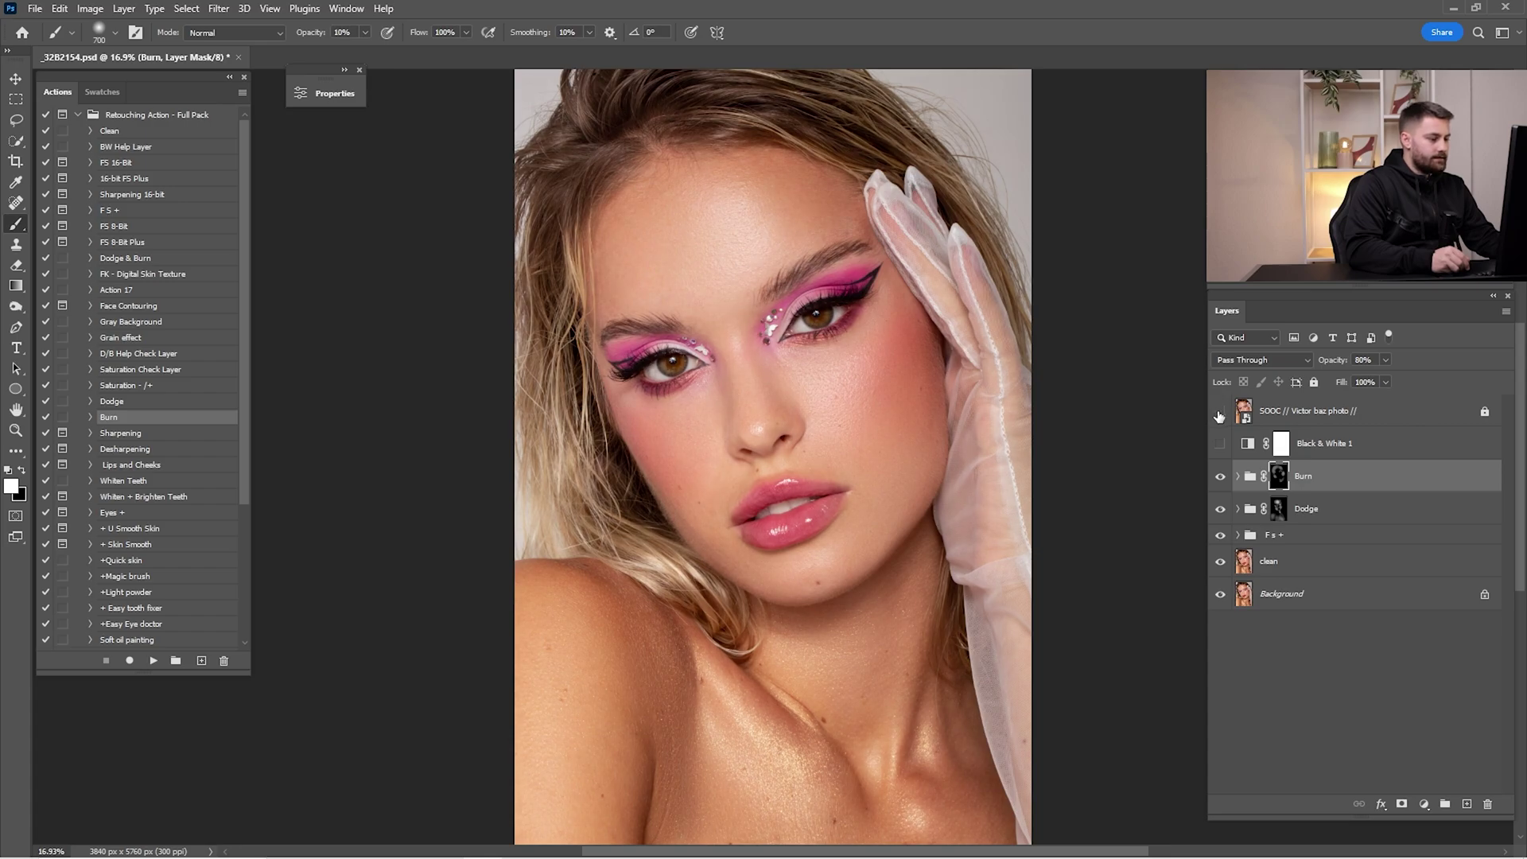
# Step: Expand the frequency separation group and duplicate the Low Frequency copy layer
pyautogui.click(1238, 535)
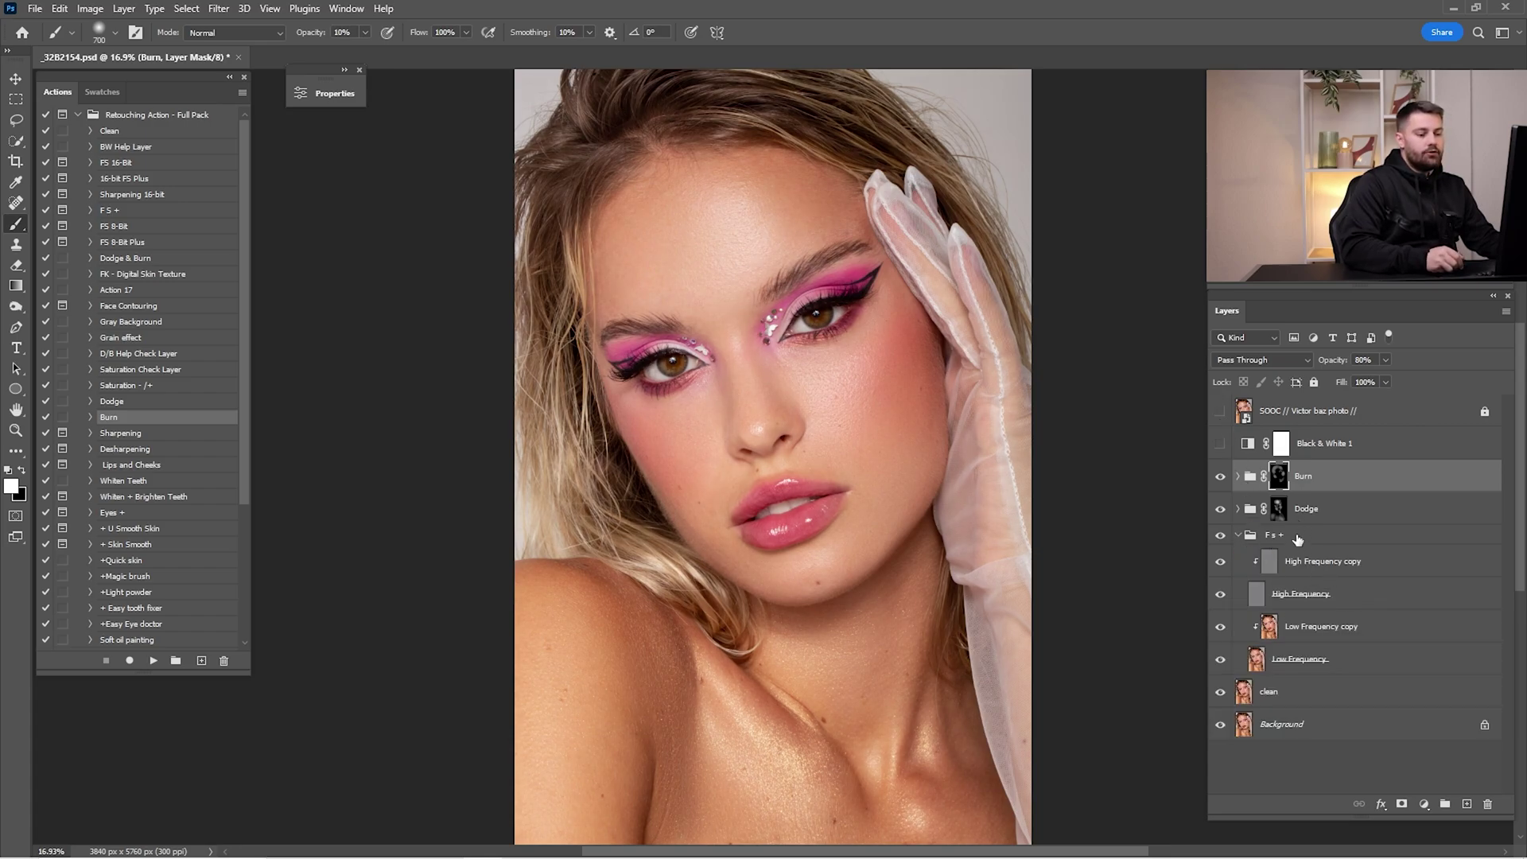
pyautogui.click(1324, 632)
pyautogui.moveTo(1348, 641); pyautogui.dragTo(1467, 803)
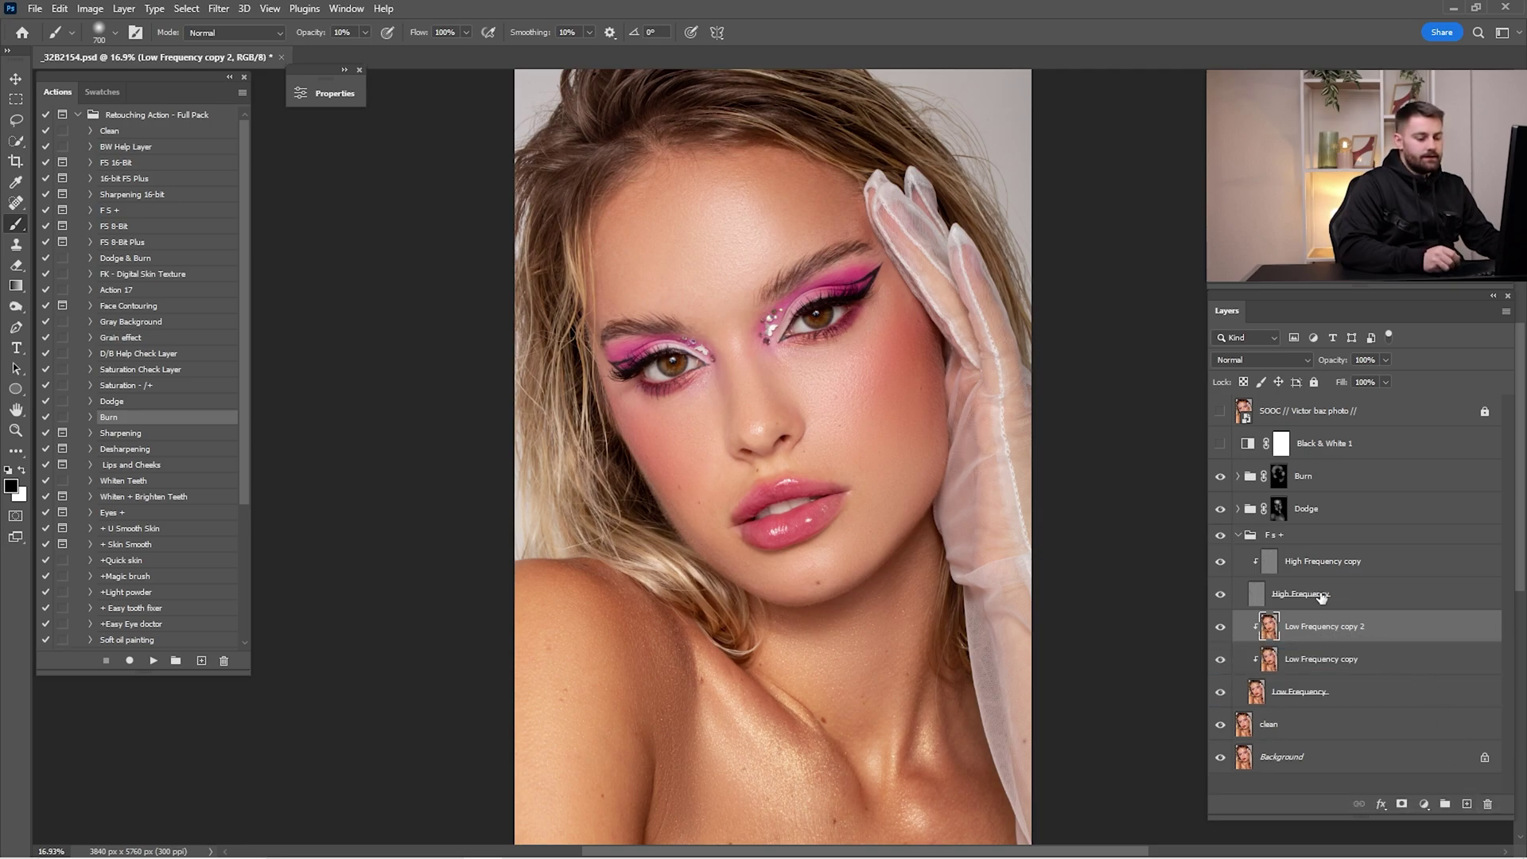
# Step: Brighten the iris of the eye beside the gloved hand with a small Dodge Tool brush, range Midtones, exposure 10%
pyautogui.press('z')
pyautogui.moveTo(819, 318); pyautogui.dragTo(869, 324)
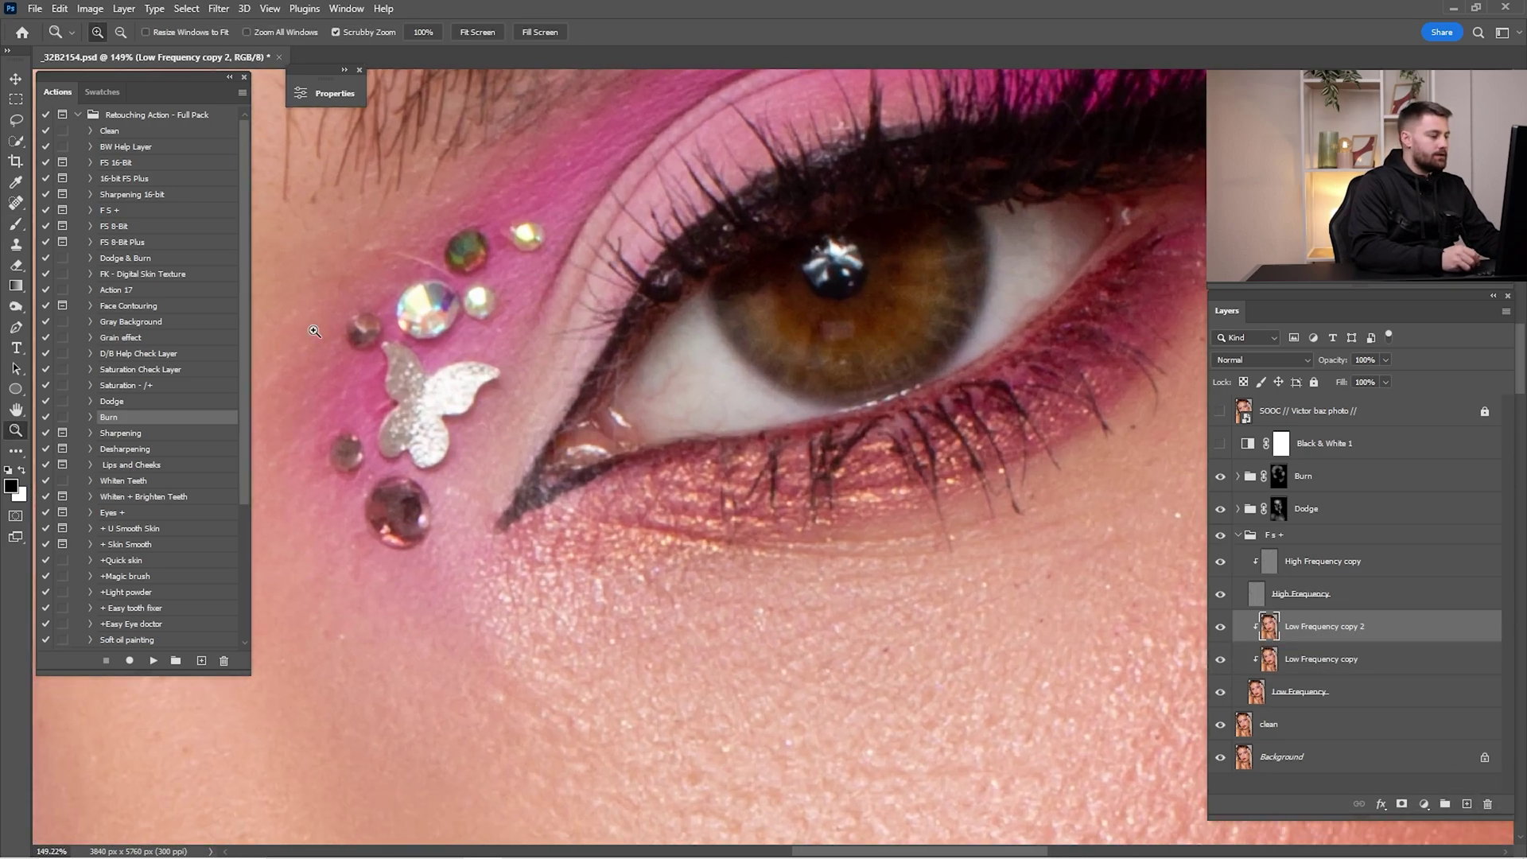
pyautogui.click(15, 308)
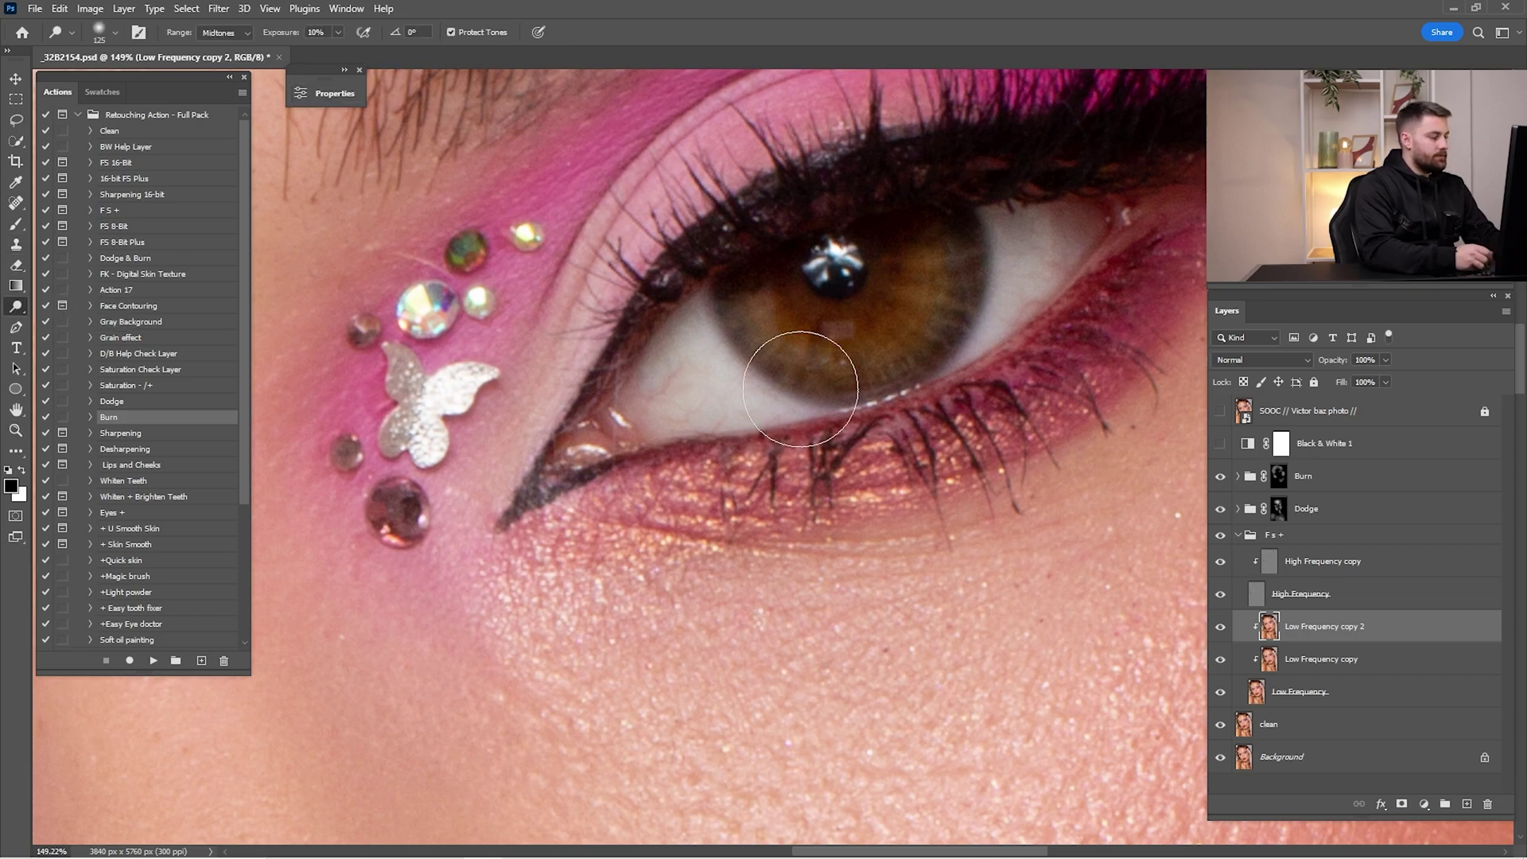
pyautogui.press('[')
pyautogui.press('[')
pyautogui.press('[')
pyautogui.press('[')
pyautogui.press('[')
pyautogui.moveTo(791, 308)
pyautogui.mouseDown()
pyautogui.moveTo(893, 325)
pyautogui.moveTo(871, 338)
pyautogui.moveTo(931, 254)
pyautogui.moveTo(871, 334)
pyautogui.moveTo(827, 343)
pyautogui.moveTo(911, 307)
pyautogui.mouseUp()
# Step: Brighten the white of the same eye with the Dodge Tool at about 90 px
pyautogui.press(']')
pyautogui.press(']')
pyautogui.press(']')
pyautogui.moveTo(1039, 260); pyautogui.dragTo(1032, 244)
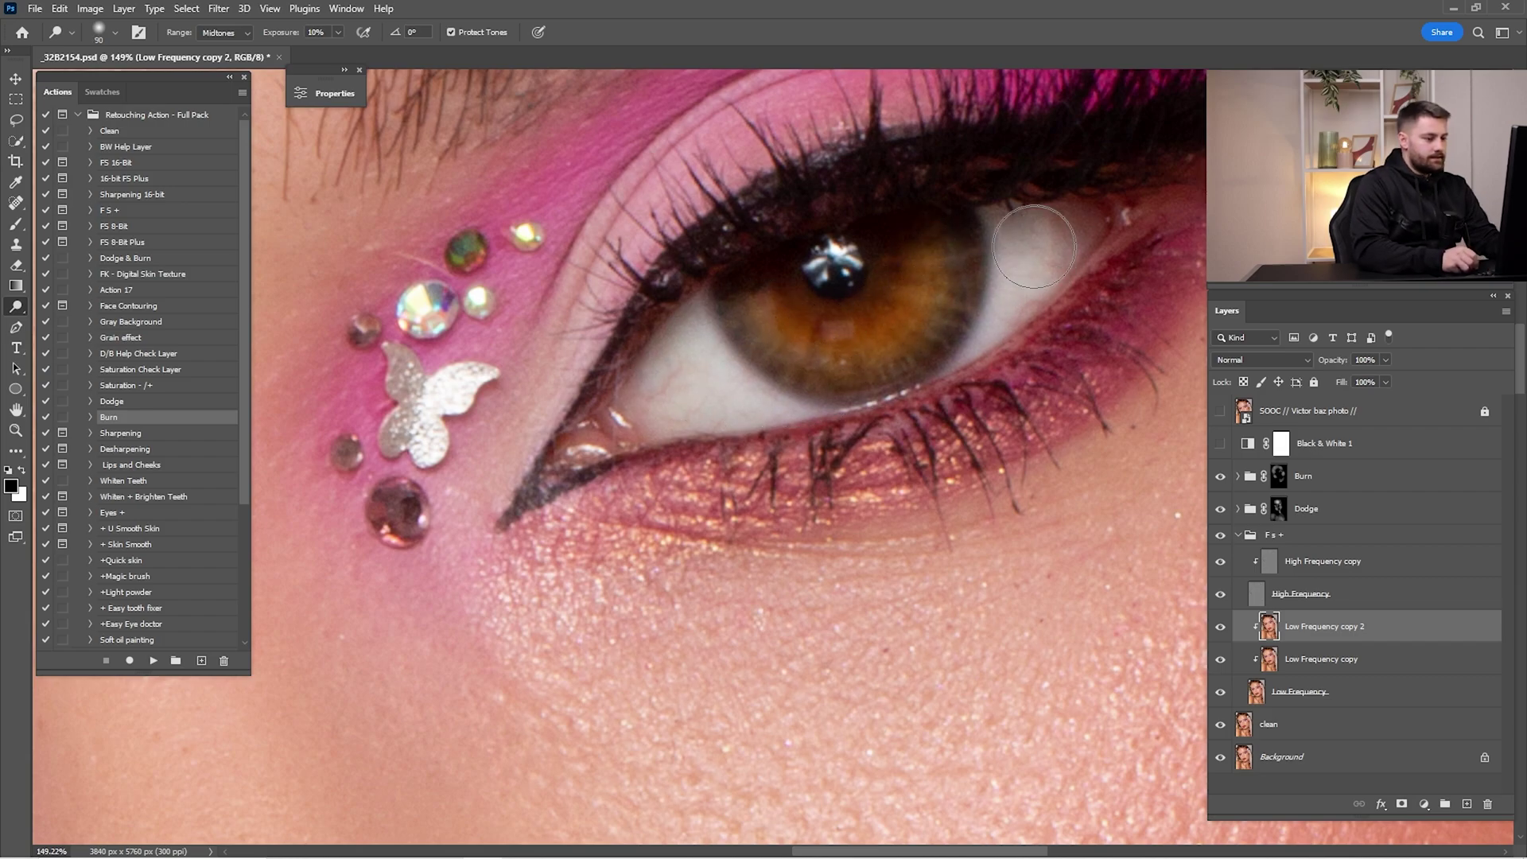
# Step: Compare both eyes with the Low Frequency copy 2 layer hidden and shown
pyautogui.moveTo(906, 307)
pyautogui.mouseDown()
pyautogui.moveTo(783, 312)
pyautogui.moveTo(842, 466)
pyautogui.mouseUp()
pyautogui.click(1221, 627)
pyautogui.click(1221, 626)
pyautogui.click(1221, 627)
pyautogui.click(1221, 627)
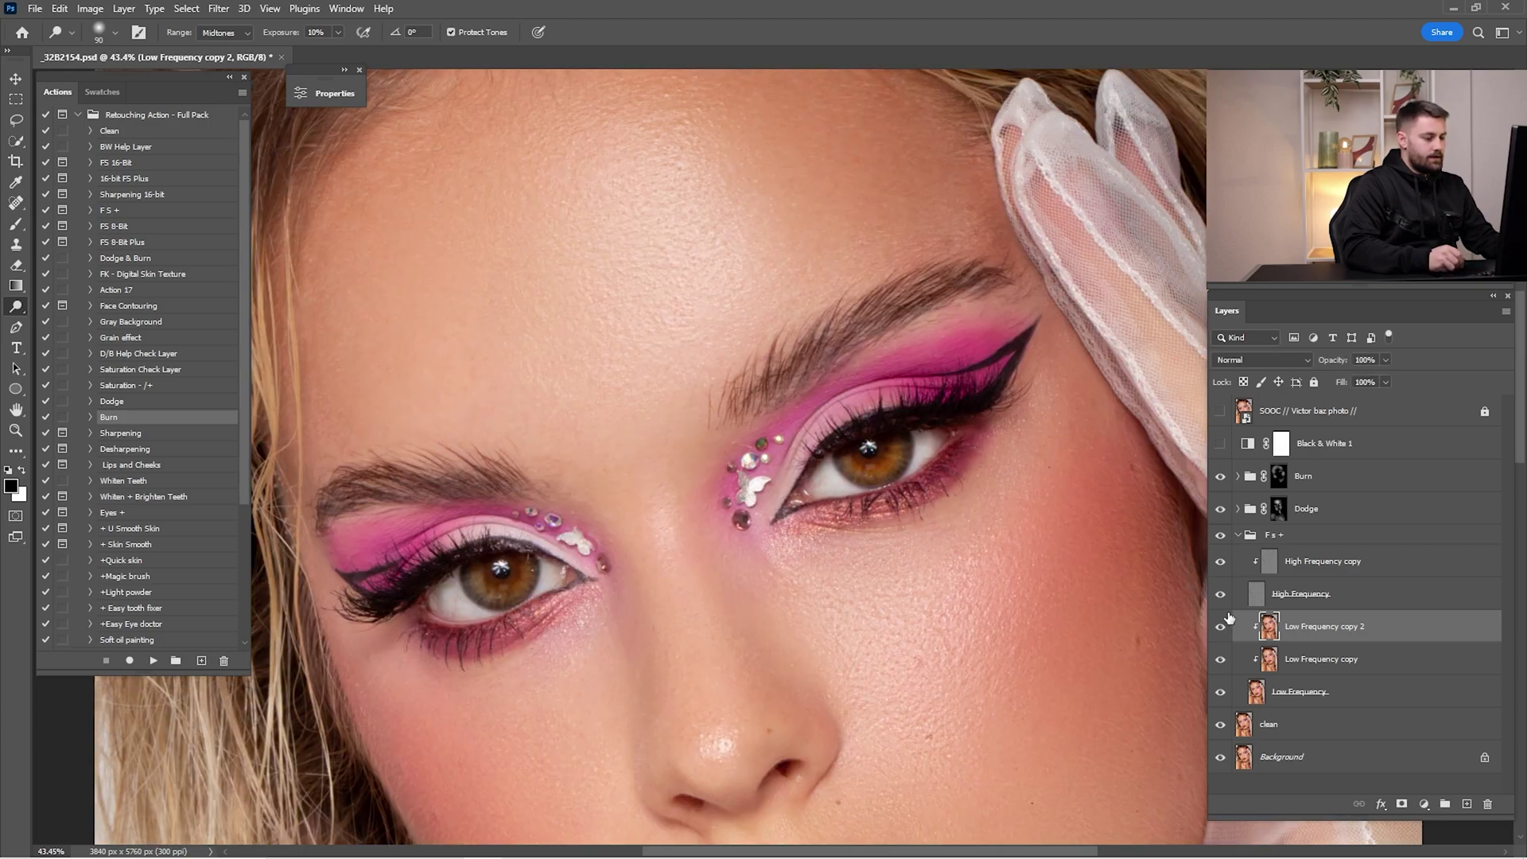
# Step: Darken the makeup around the eye beside the gloved hand with the Burn Tool, range Midtones, exposure 20%, at about 90 px
pyautogui.press('z')
pyautogui.scroll(3, 914, 460)
pyautogui.click(16, 306)
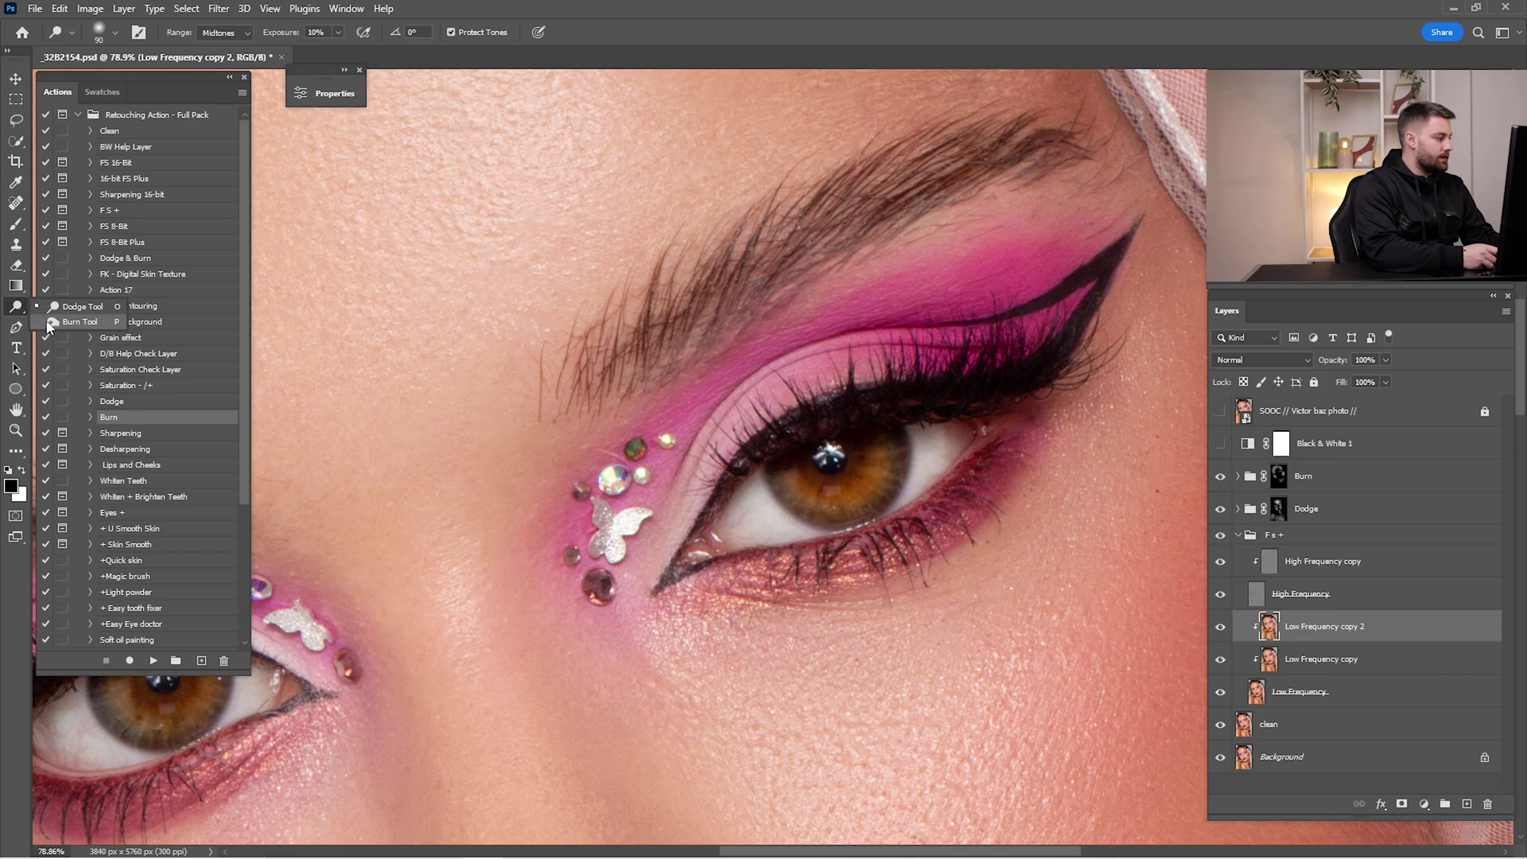
pyautogui.press(']')
pyautogui.press(']')
pyautogui.press(']')
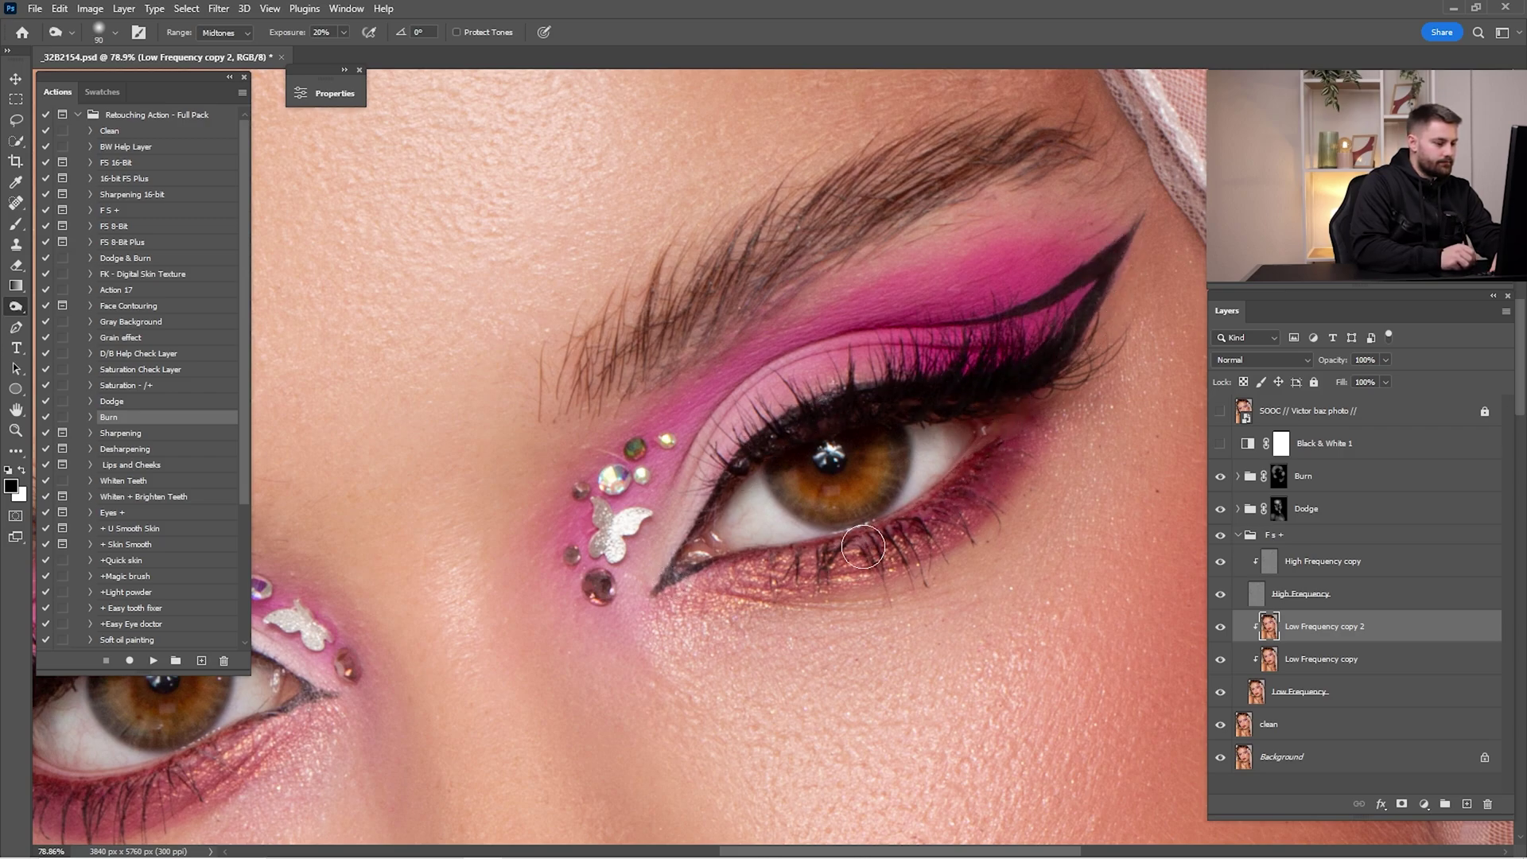
pyautogui.press(']')
pyautogui.press(']')
pyautogui.press('[')
pyautogui.press('[')
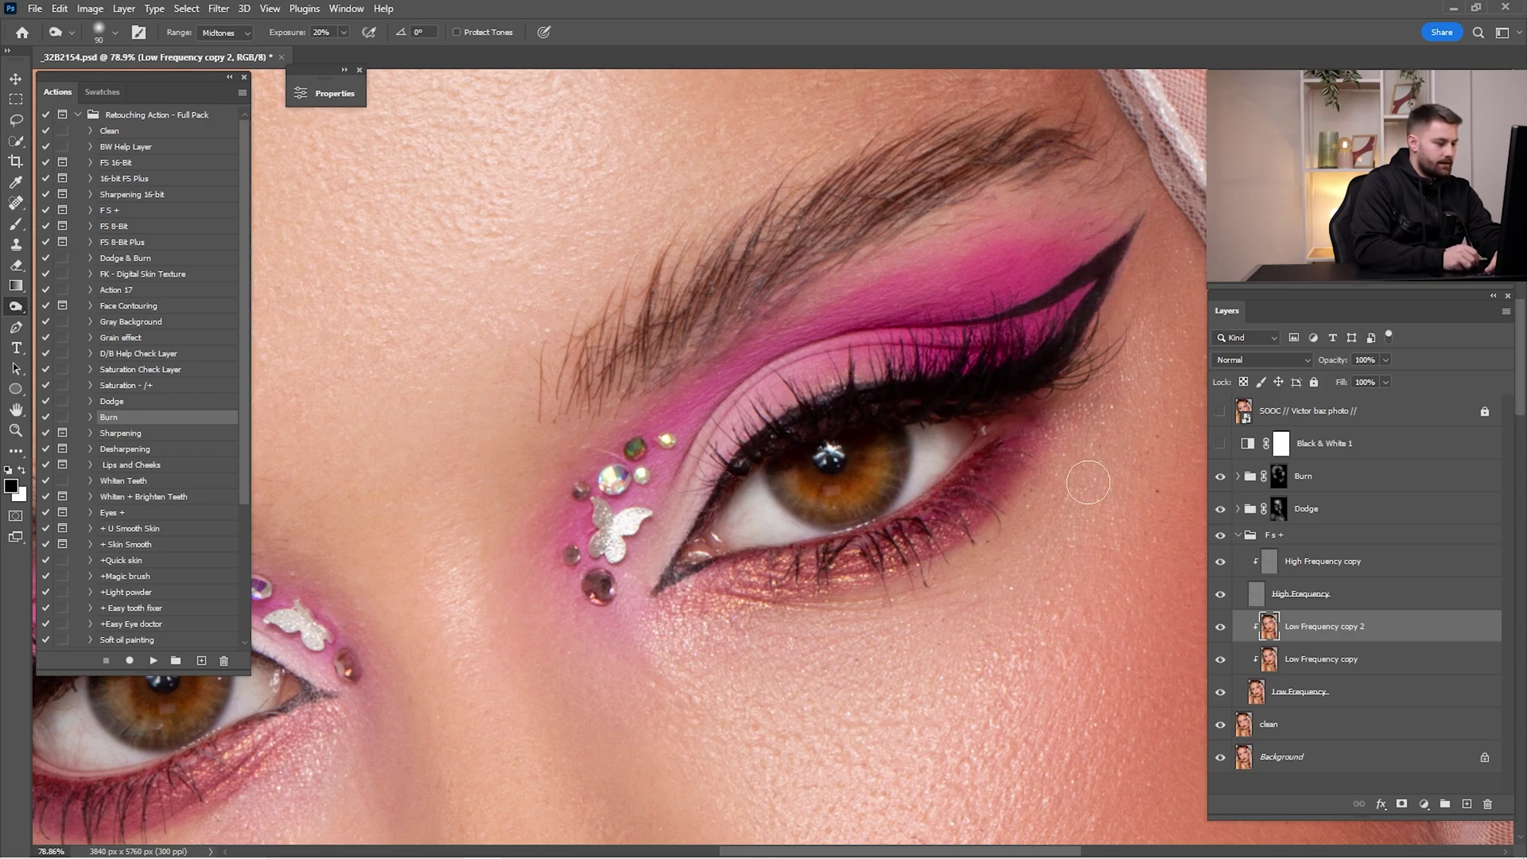
# Step: Compare the eye close-up and the full portrait with the Low Frequency copy 2 layer hidden and shown
pyautogui.click(1222, 629)
pyautogui.click(1221, 628)
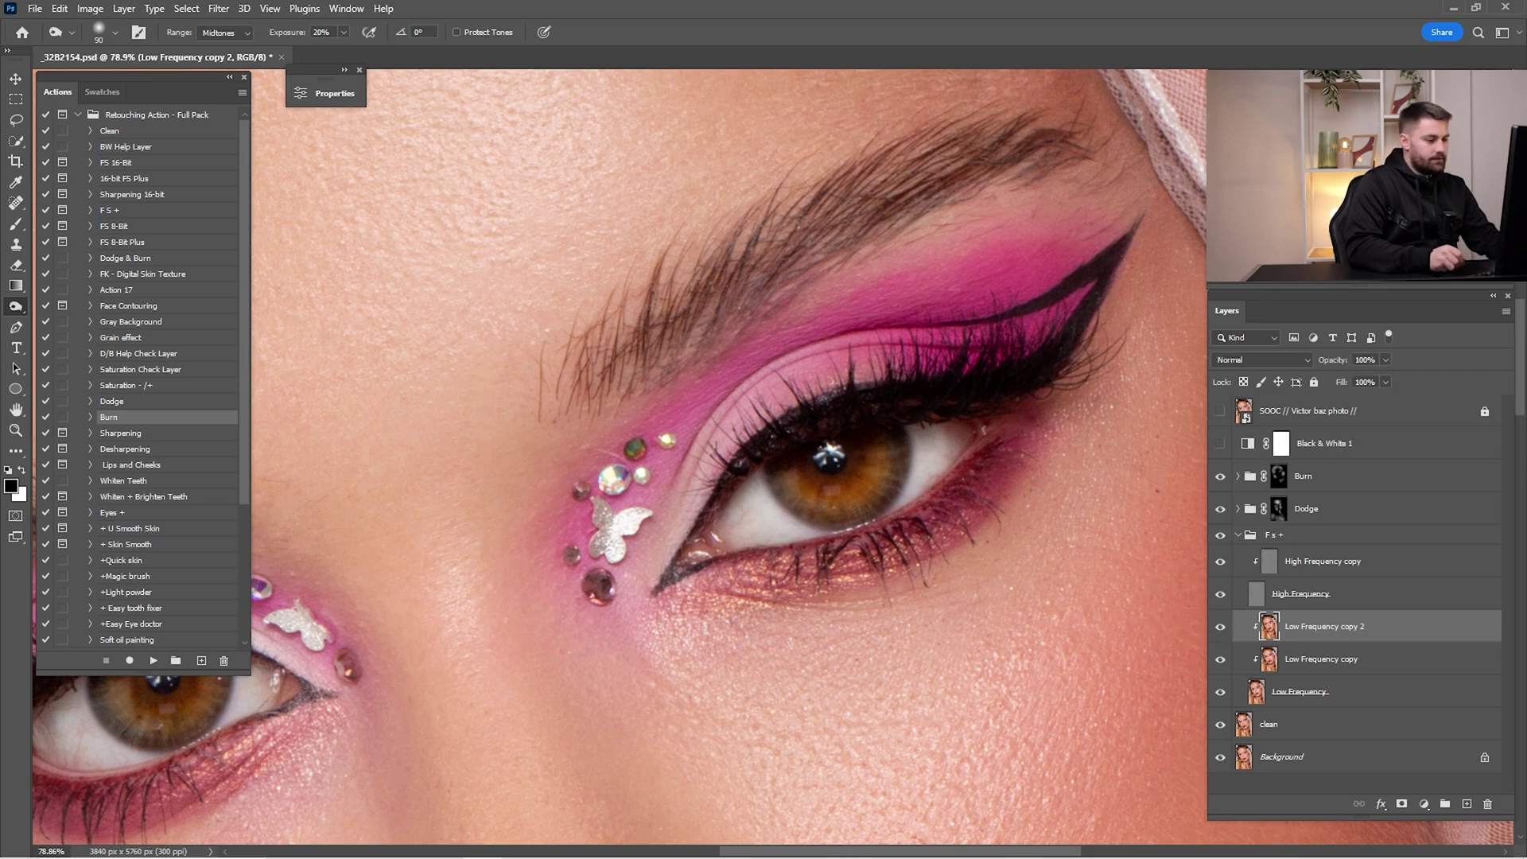
pyautogui.hotkey('ctrl', '0')
pyautogui.click(1219, 629)
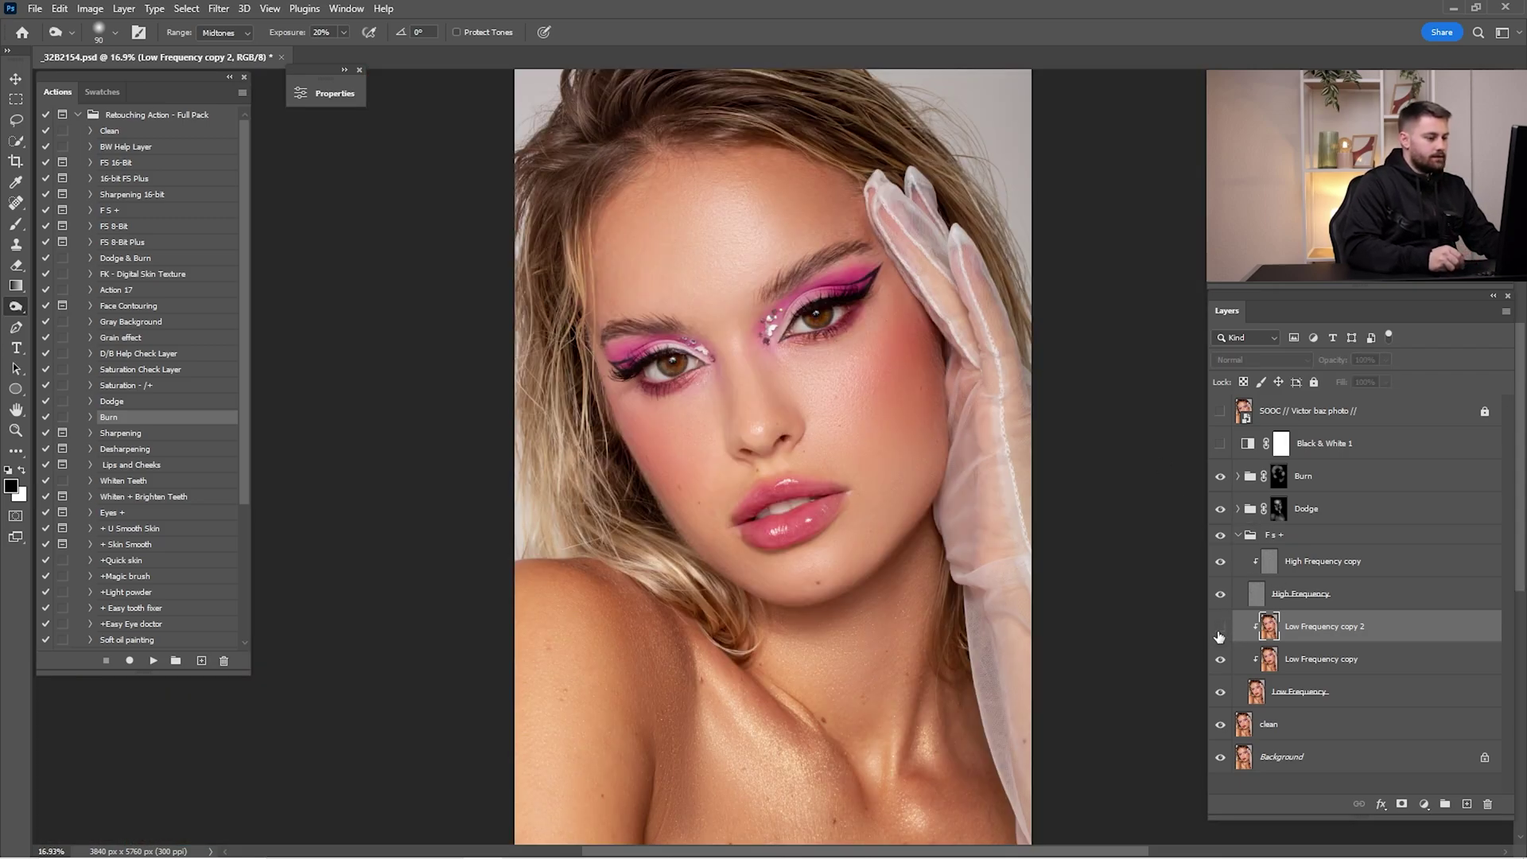
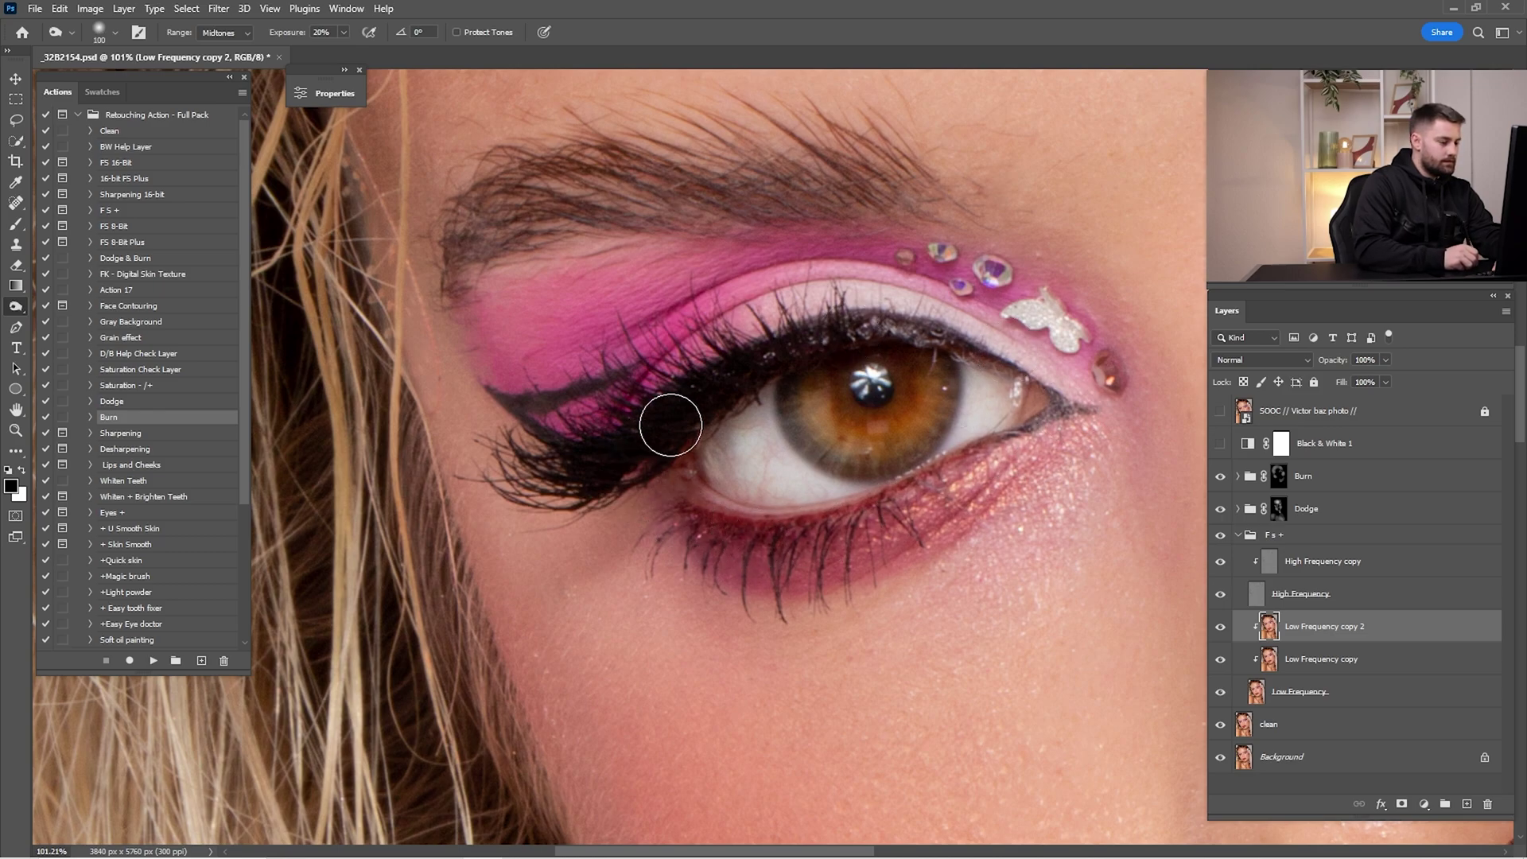
# Step: Darken the eyebrows with the Burn Tool at 175 px, range Midtones, exposure 20%
pyautogui.press(']')
pyautogui.press(']')
pyautogui.press(']')
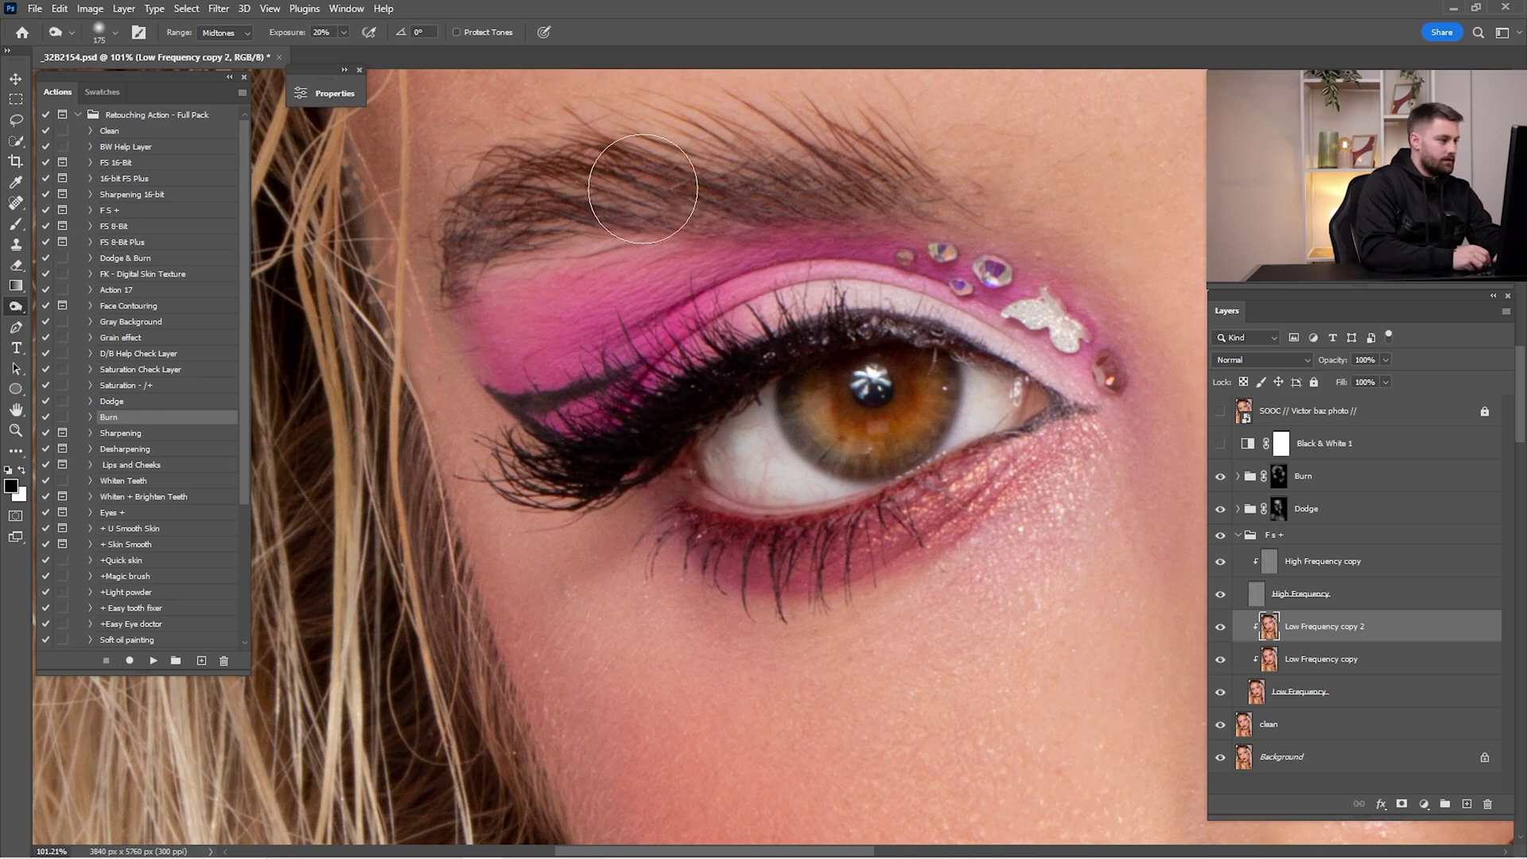
pyautogui.moveTo(1254, 189); pyautogui.dragTo(431, 604)
pyautogui.moveTo(946, 174); pyautogui.dragTo(778, 298)
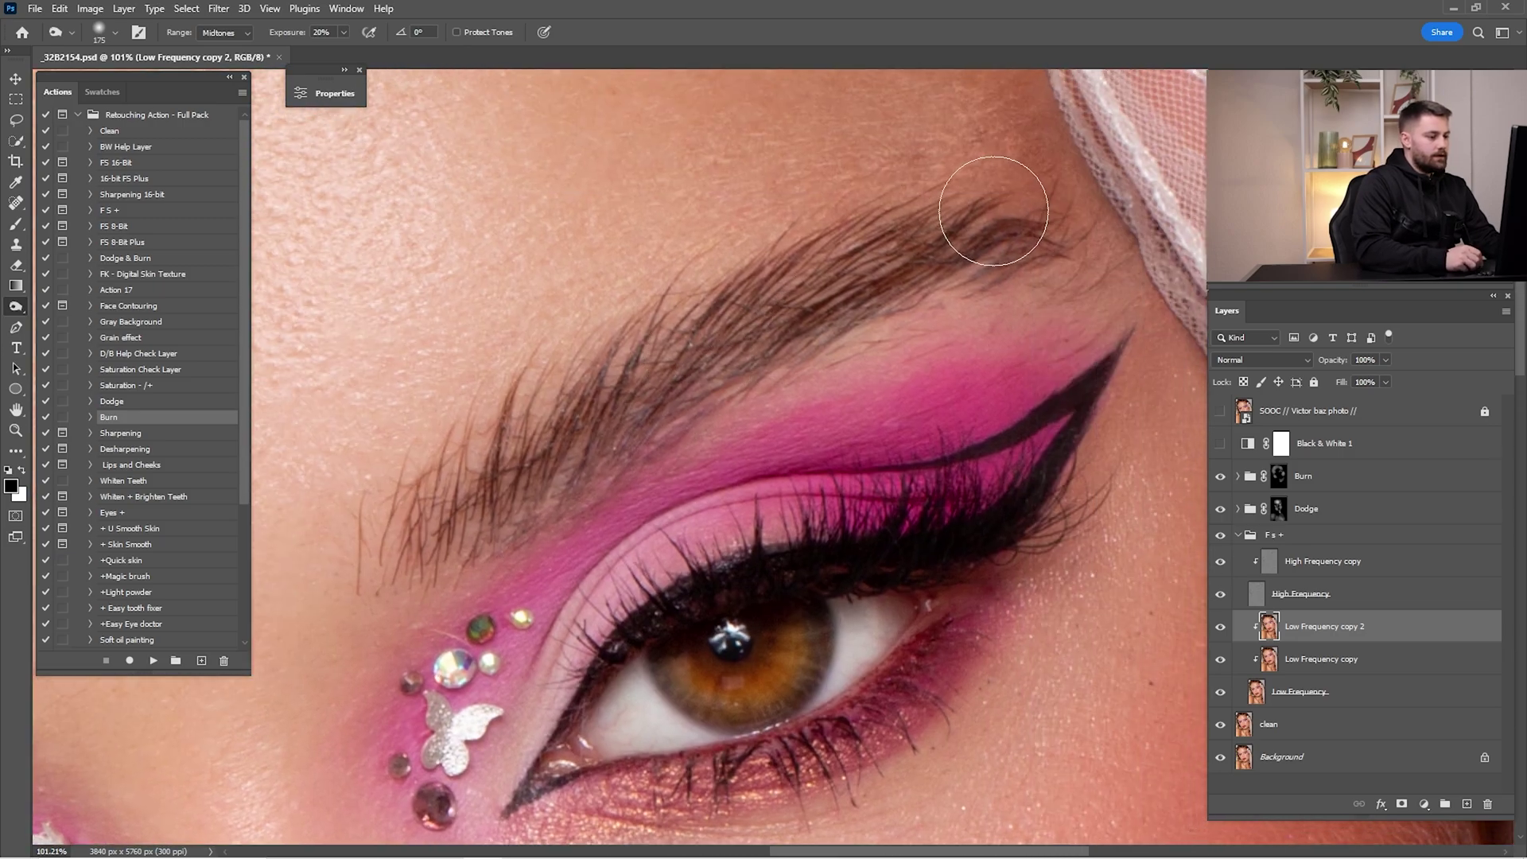
# Step: Compare the full portrait with the Low Frequency copy 2 layer hidden and shown
pyautogui.hotkey('ctrl', '0')
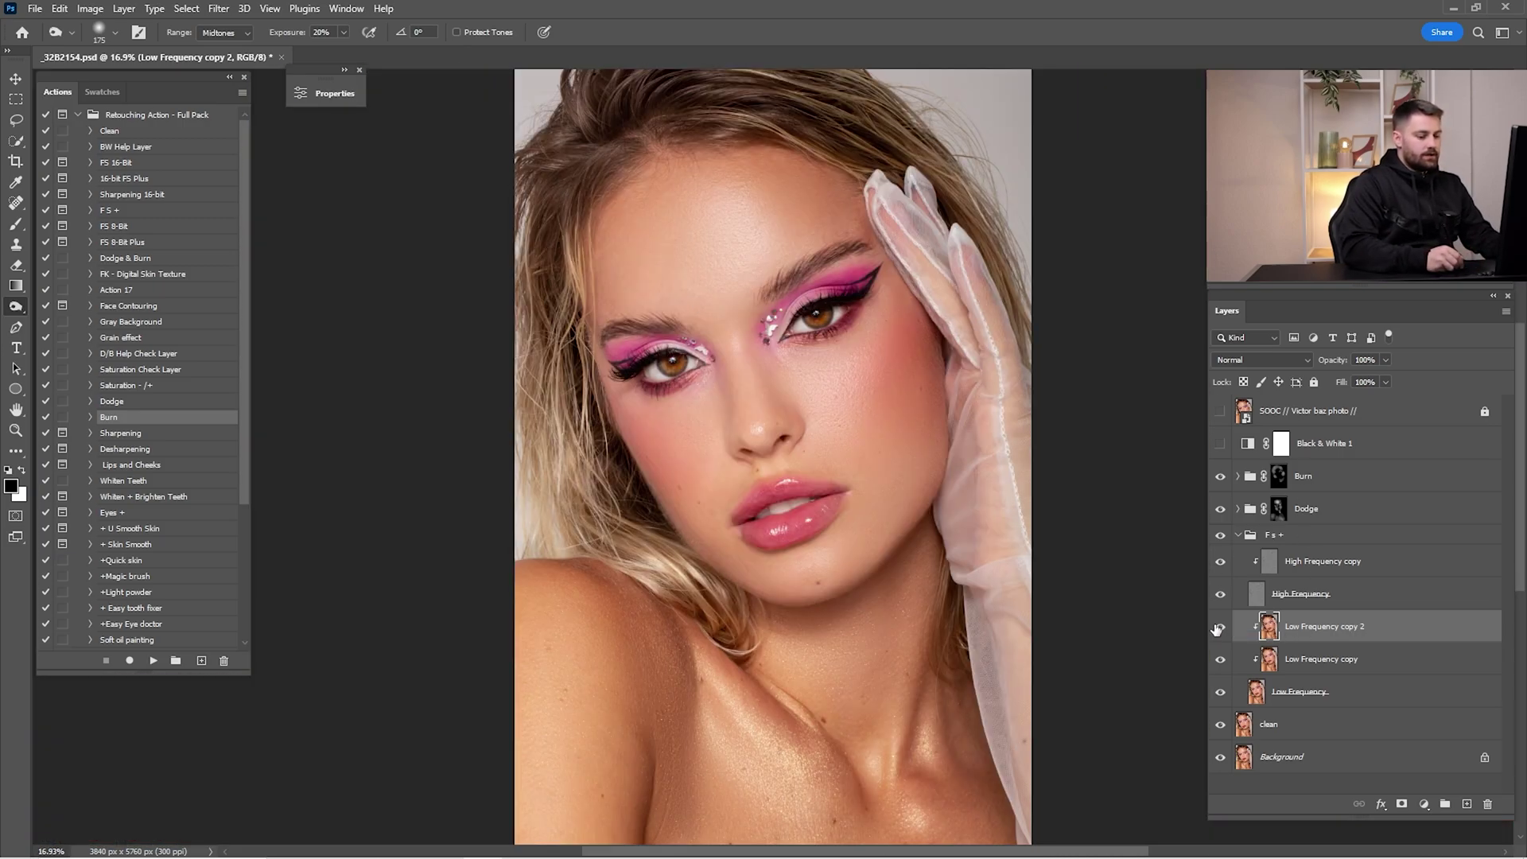
pyautogui.click(1217, 628)
pyautogui.click(1217, 630)
pyautogui.click(1217, 629)
pyautogui.click(1218, 631)
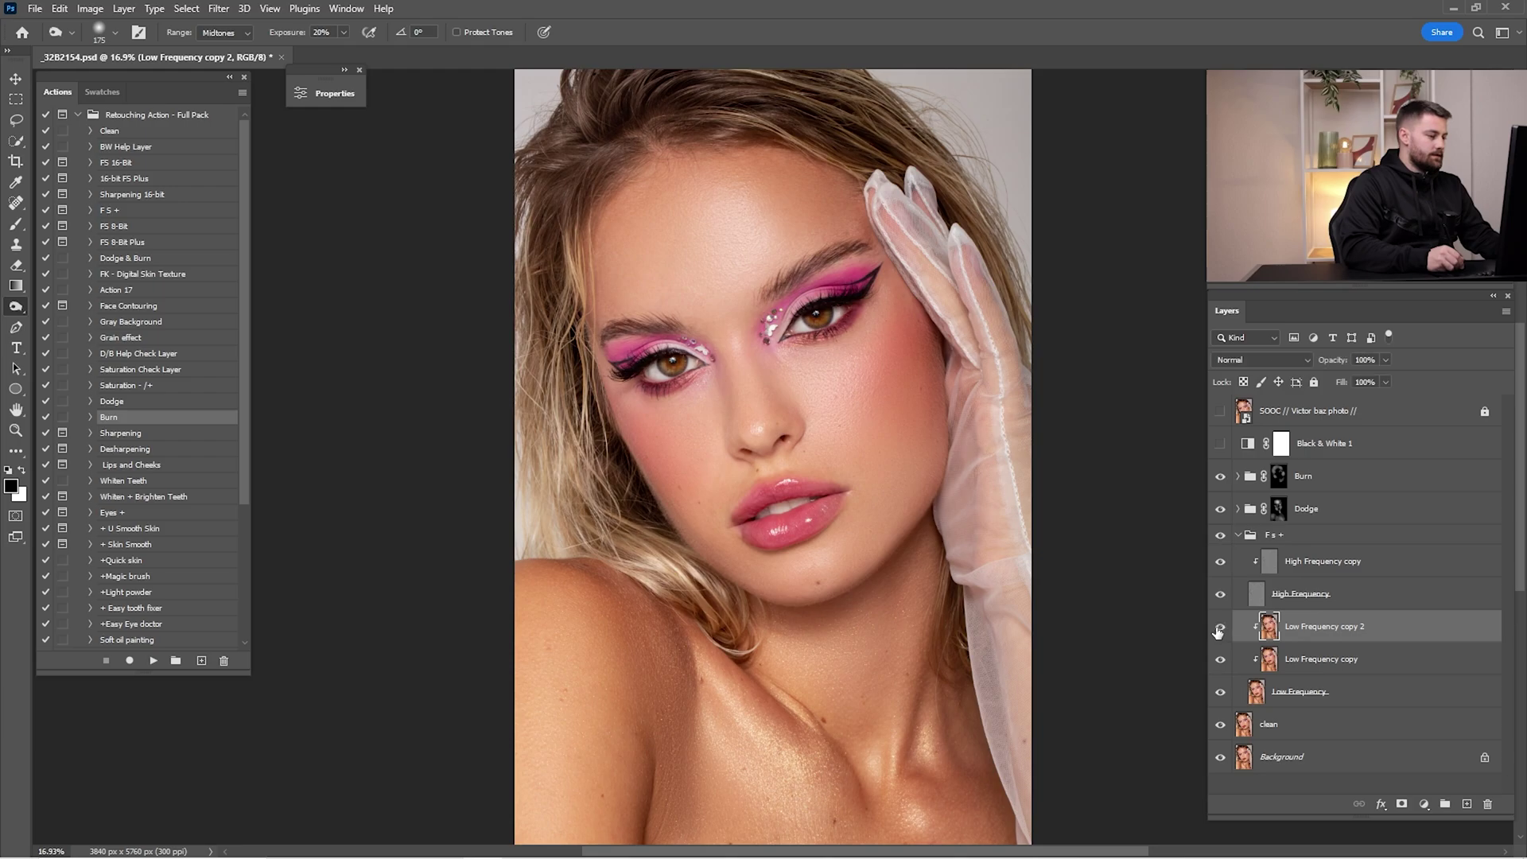
pyautogui.click(1219, 628)
pyautogui.click(1219, 628)
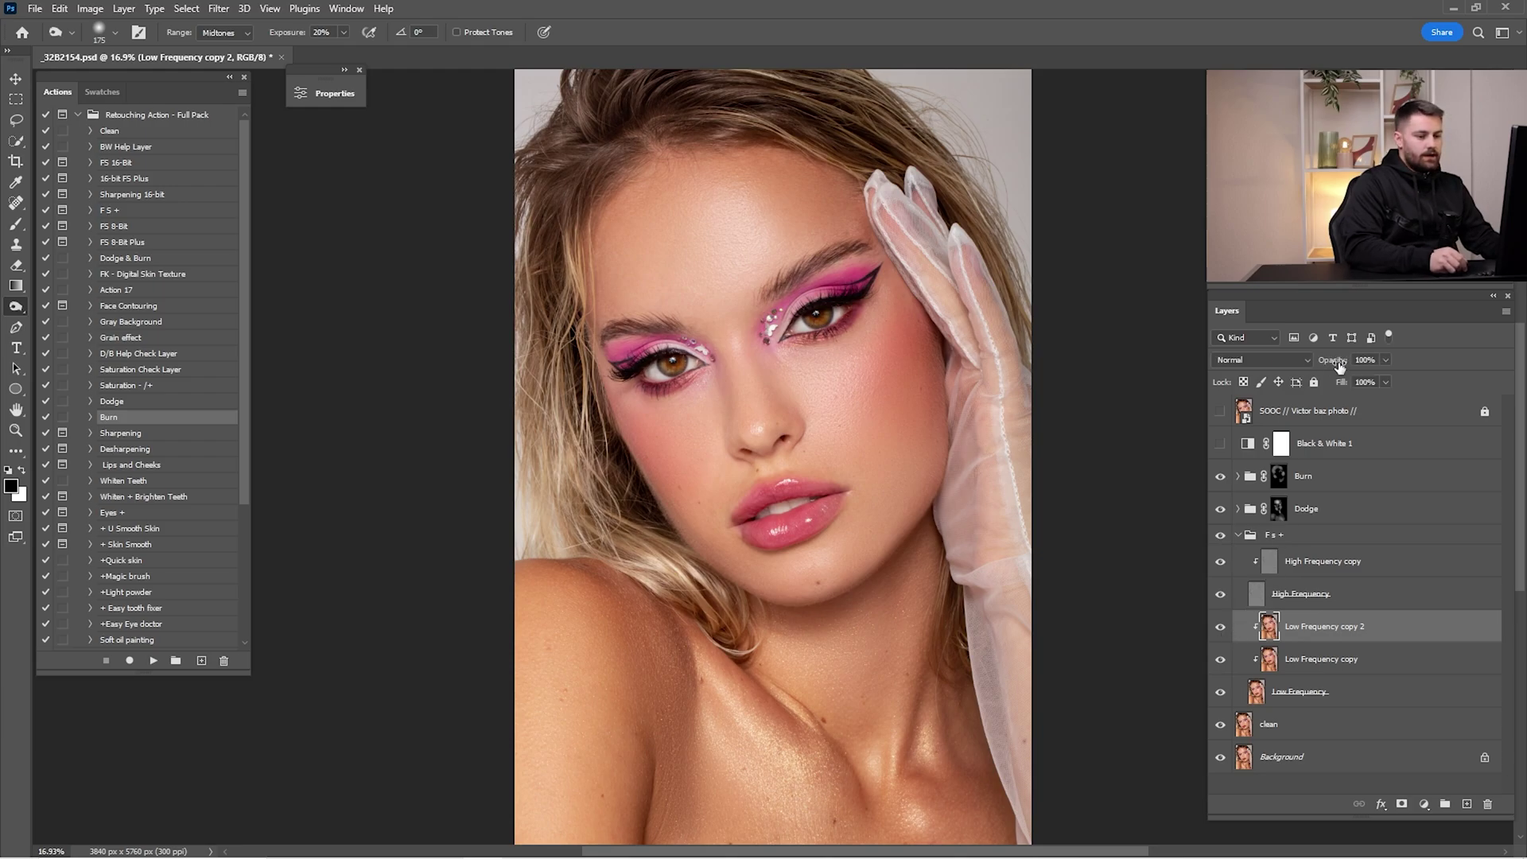
# Step: Collapse the F s + layer group and select the Burn group above it
pyautogui.moveTo(1341, 366); pyautogui.dragTo(1332, 366)
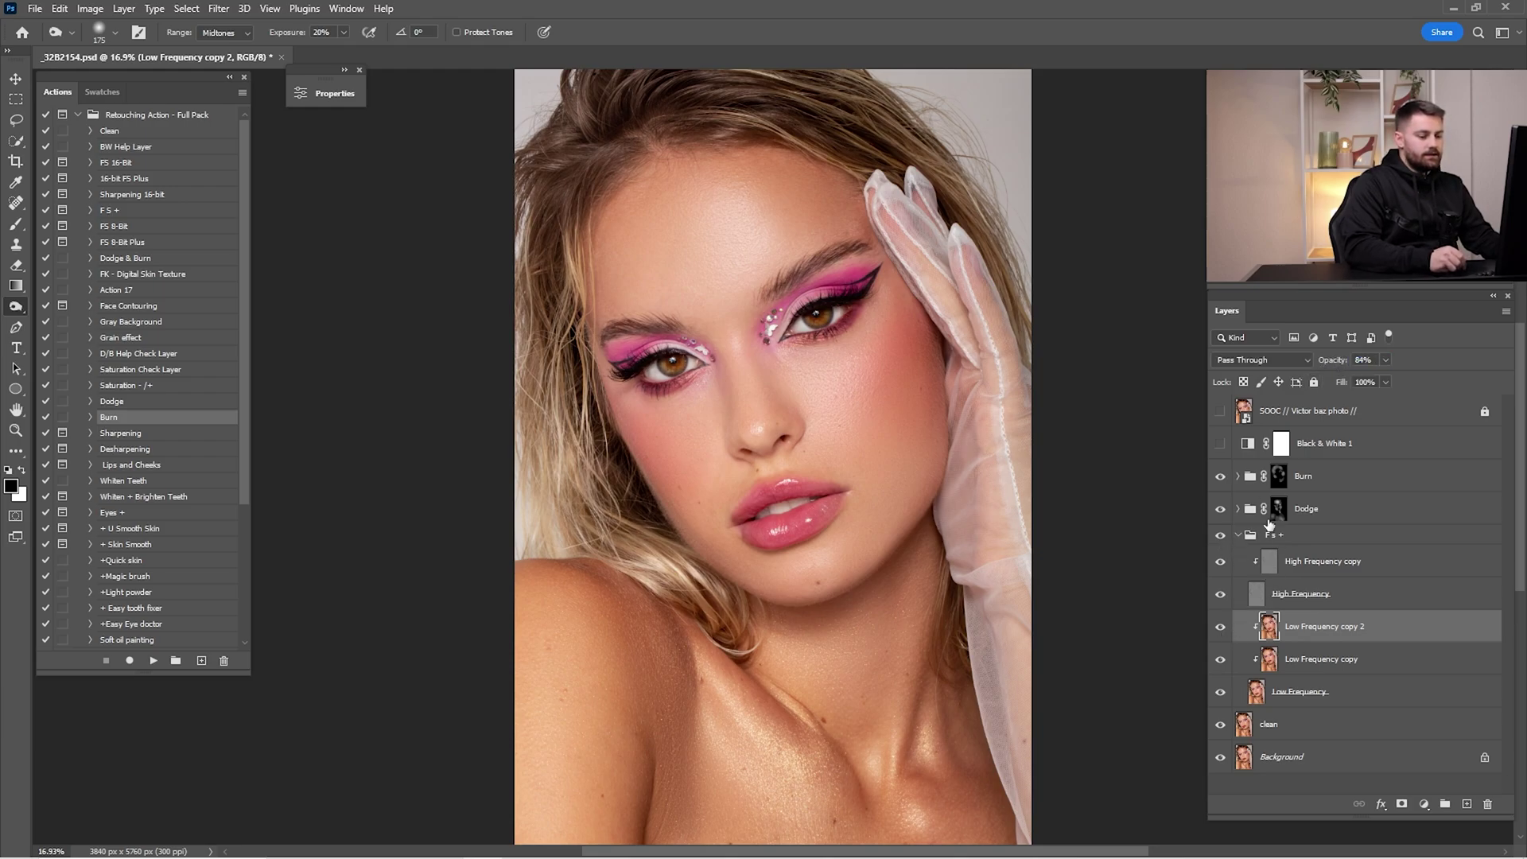
pyautogui.click(1237, 535)
pyautogui.click(1352, 478)
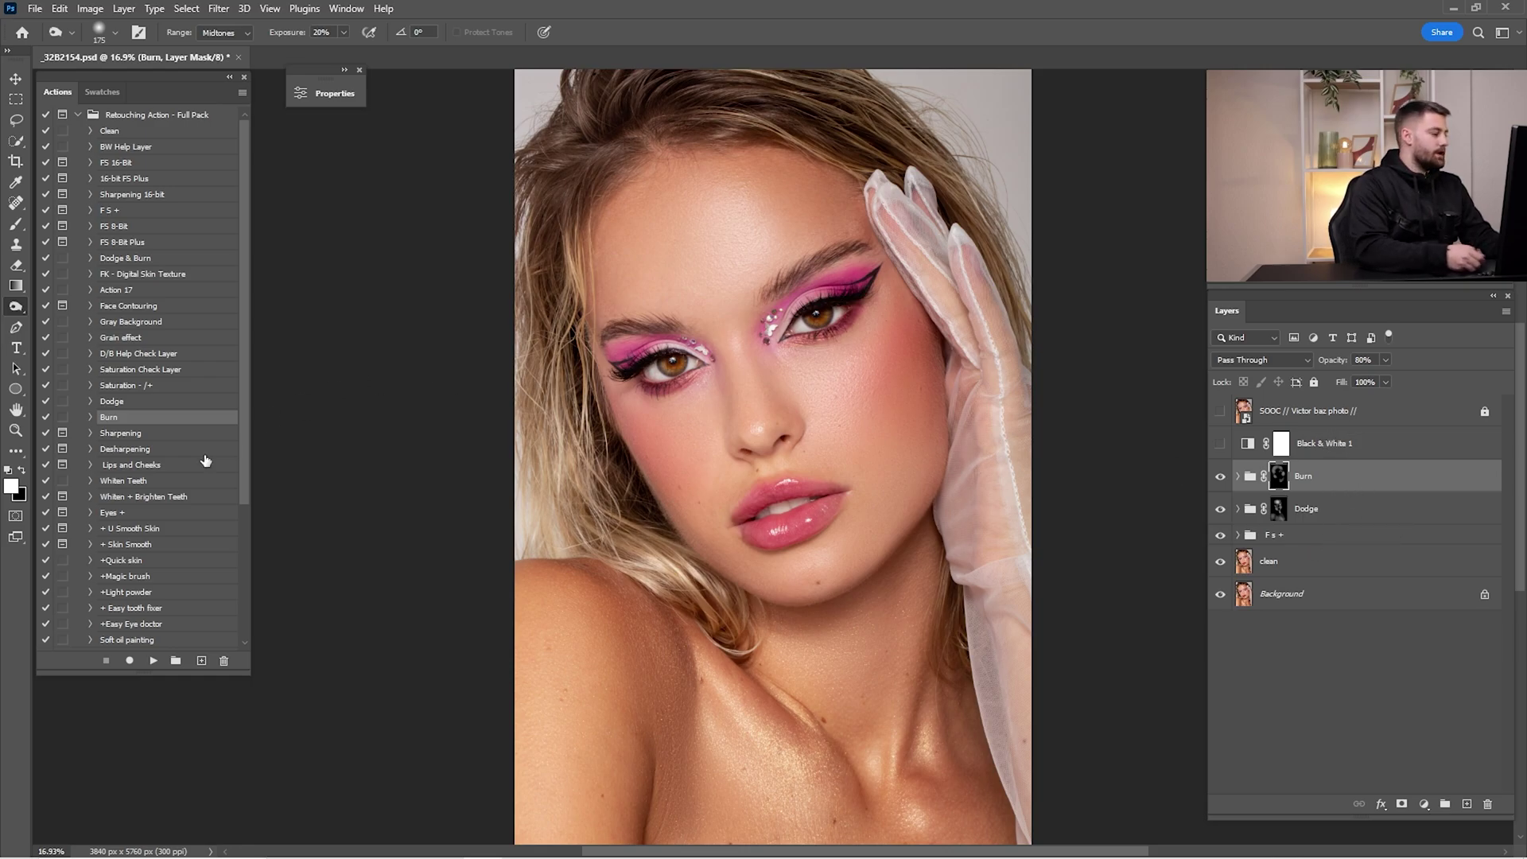
# Step: Run the Sharpen and Basic Contrast actions together from the MUA Retouching Actions set, accepting their prompts
pyautogui.click(77, 115)
pyautogui.click(78, 146)
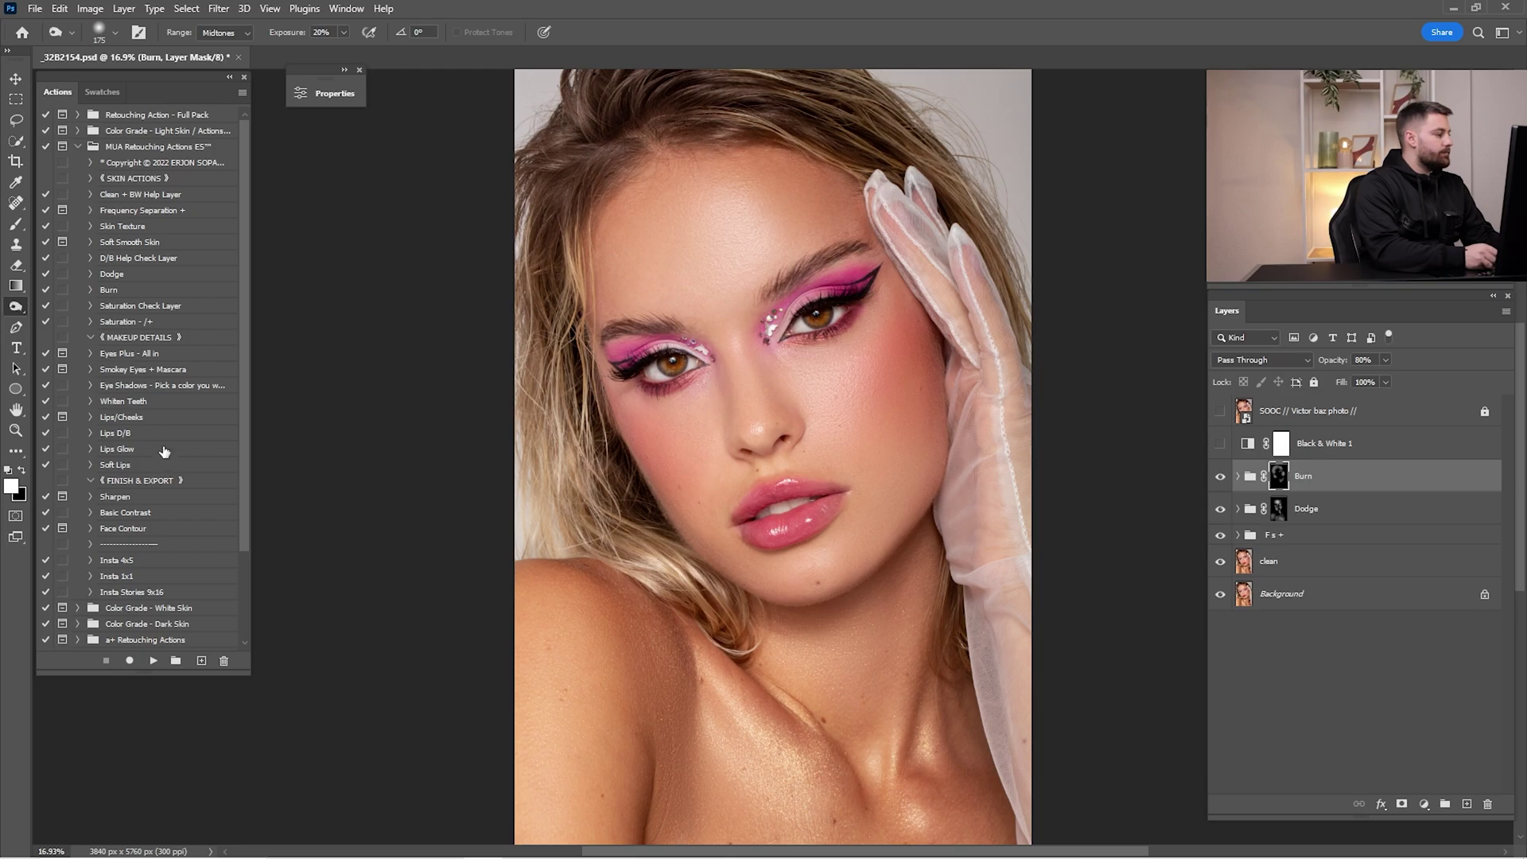
pyautogui.click(131, 498)
pyautogui.keyDown('shift'); pyautogui.click(127, 513); pyautogui.keyUp('shift')
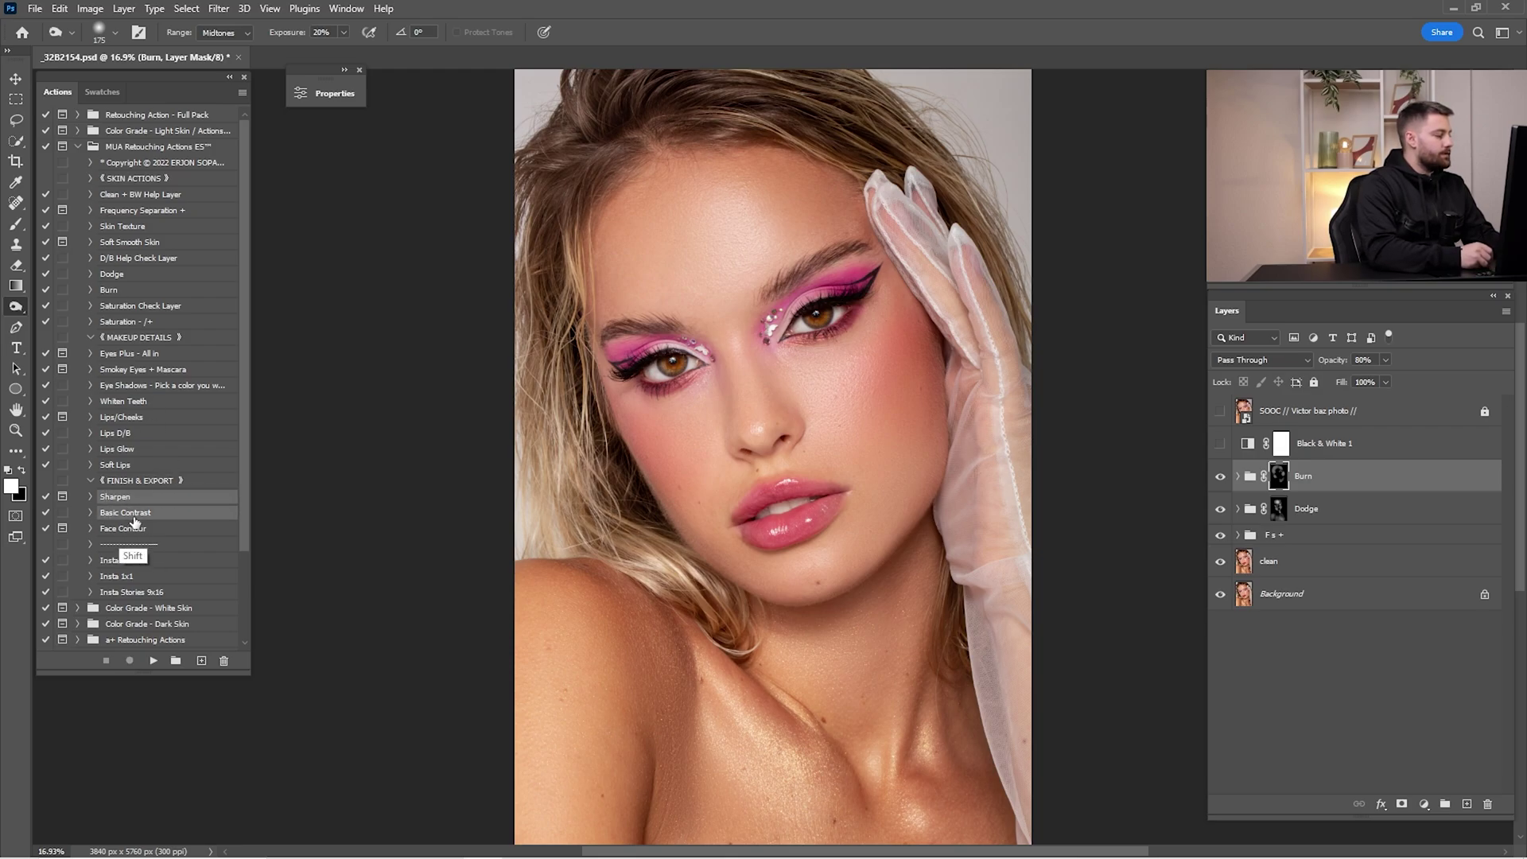
pyautogui.click(153, 661)
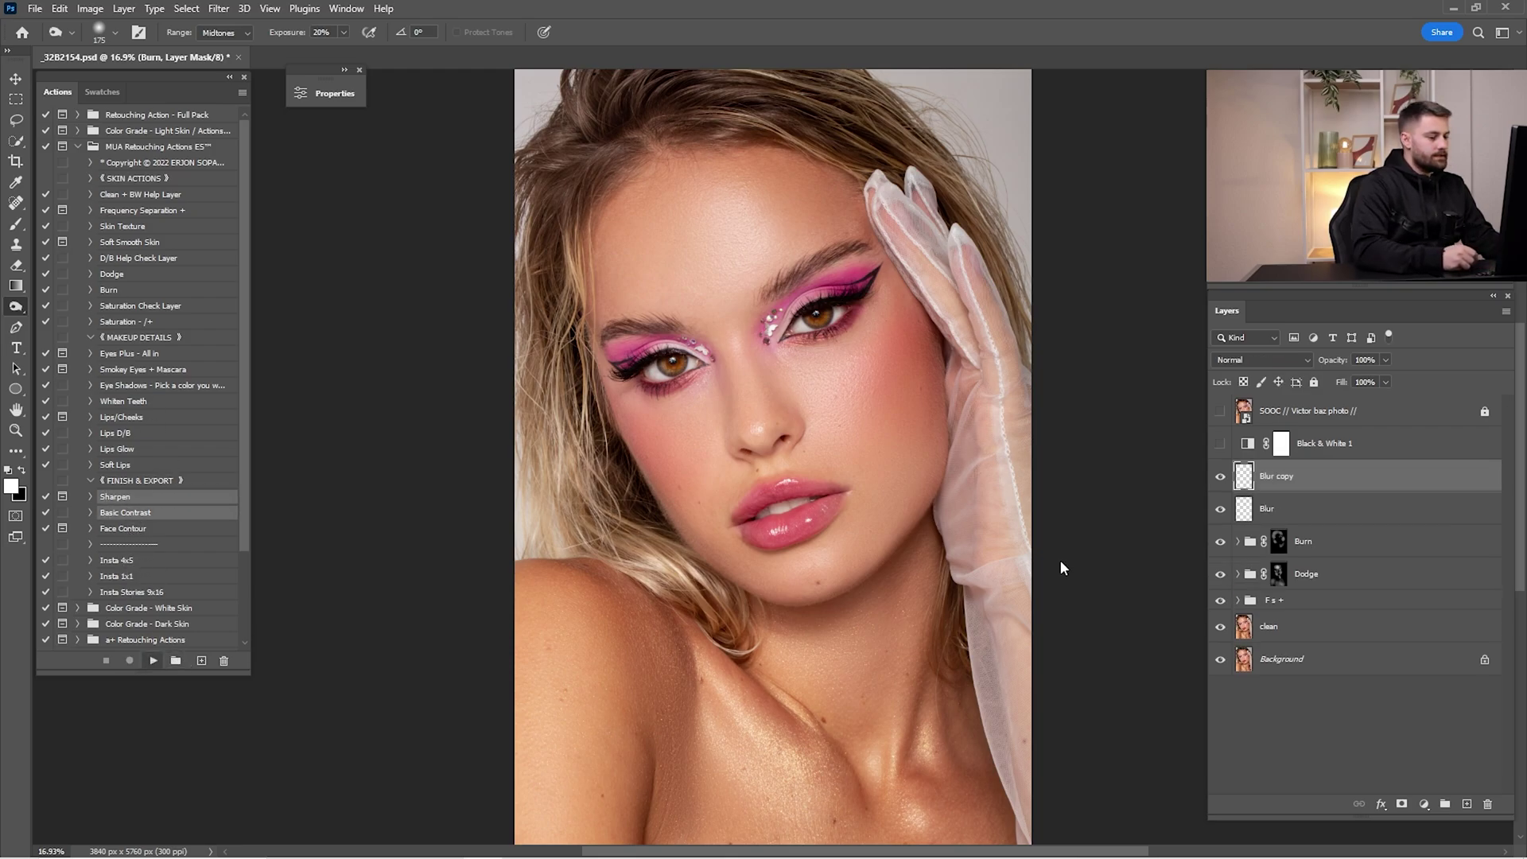
pyautogui.press('Return')
pyautogui.press('Return')
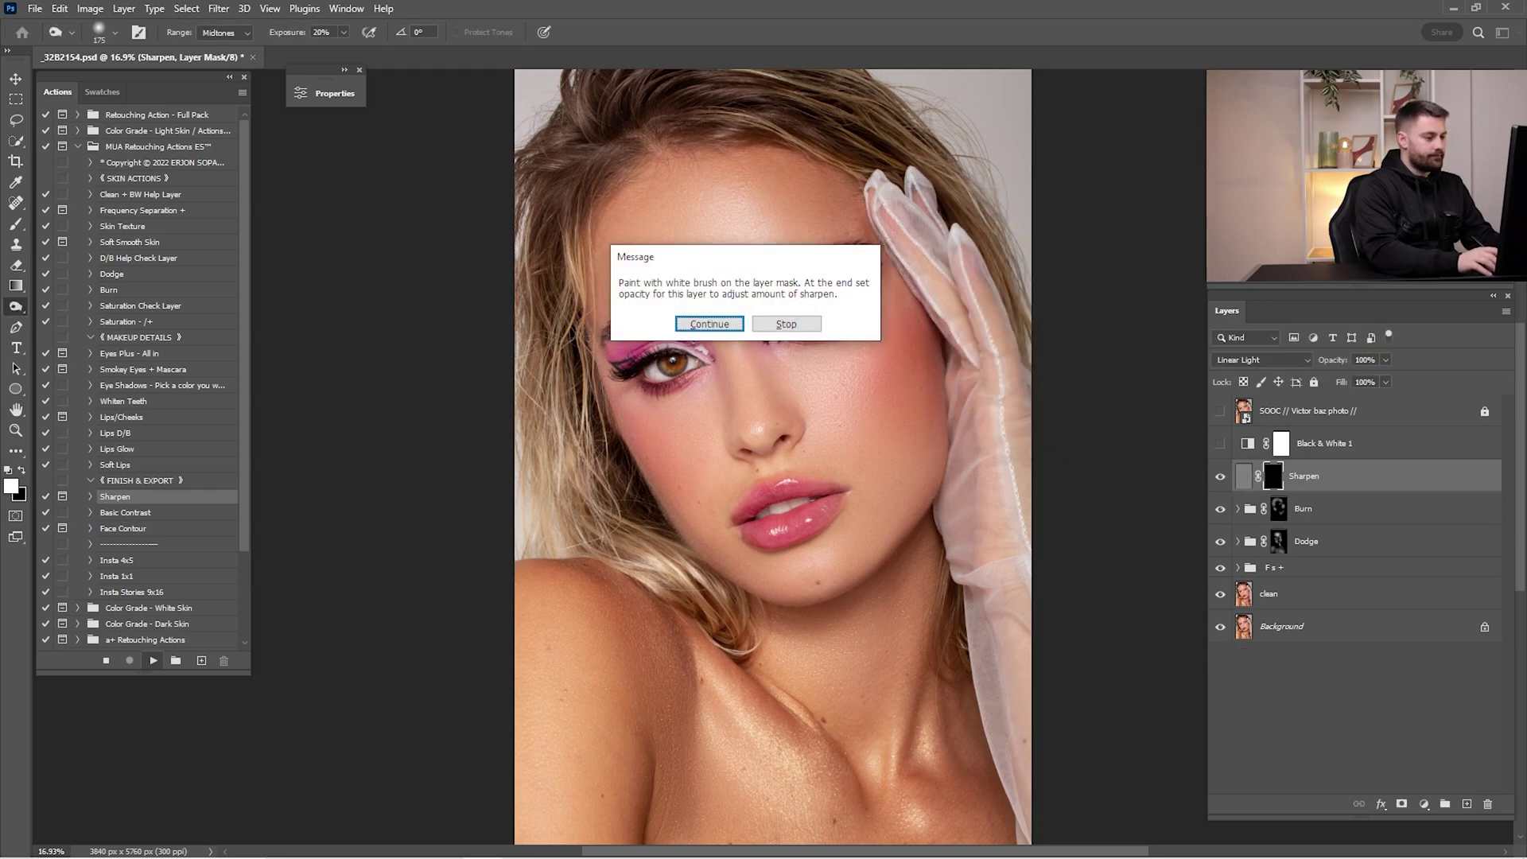
pyautogui.press('Return')
# Step: Hide the Basic Contrast layer and invert the Sharpen layer's mask to white so the sharpening covers the whole portrait
pyautogui.moveTo(1220, 476); pyautogui.dragTo(1226, 516)
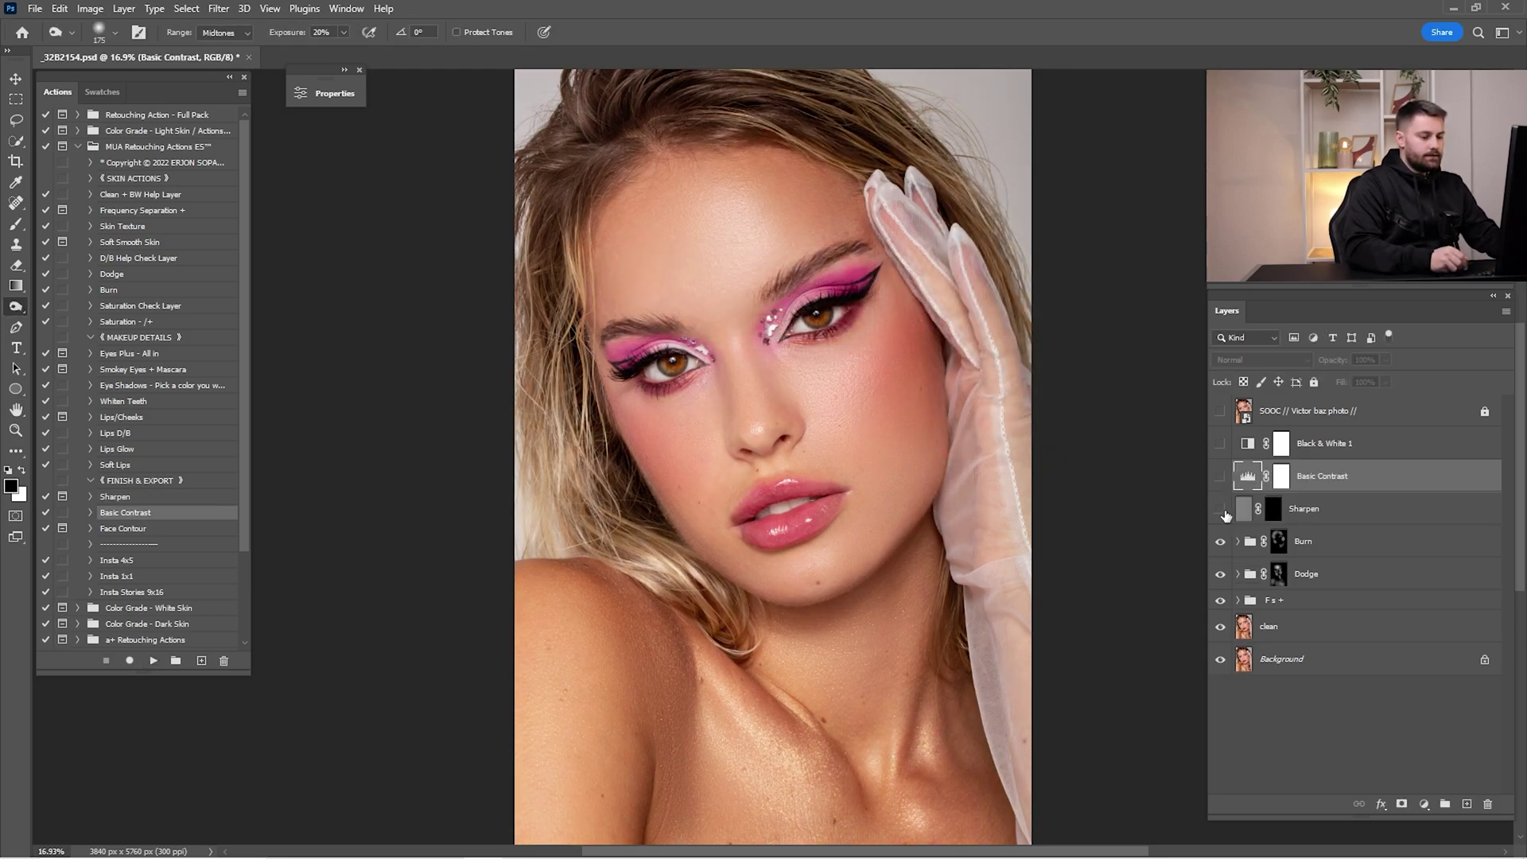
pyautogui.click(1273, 518)
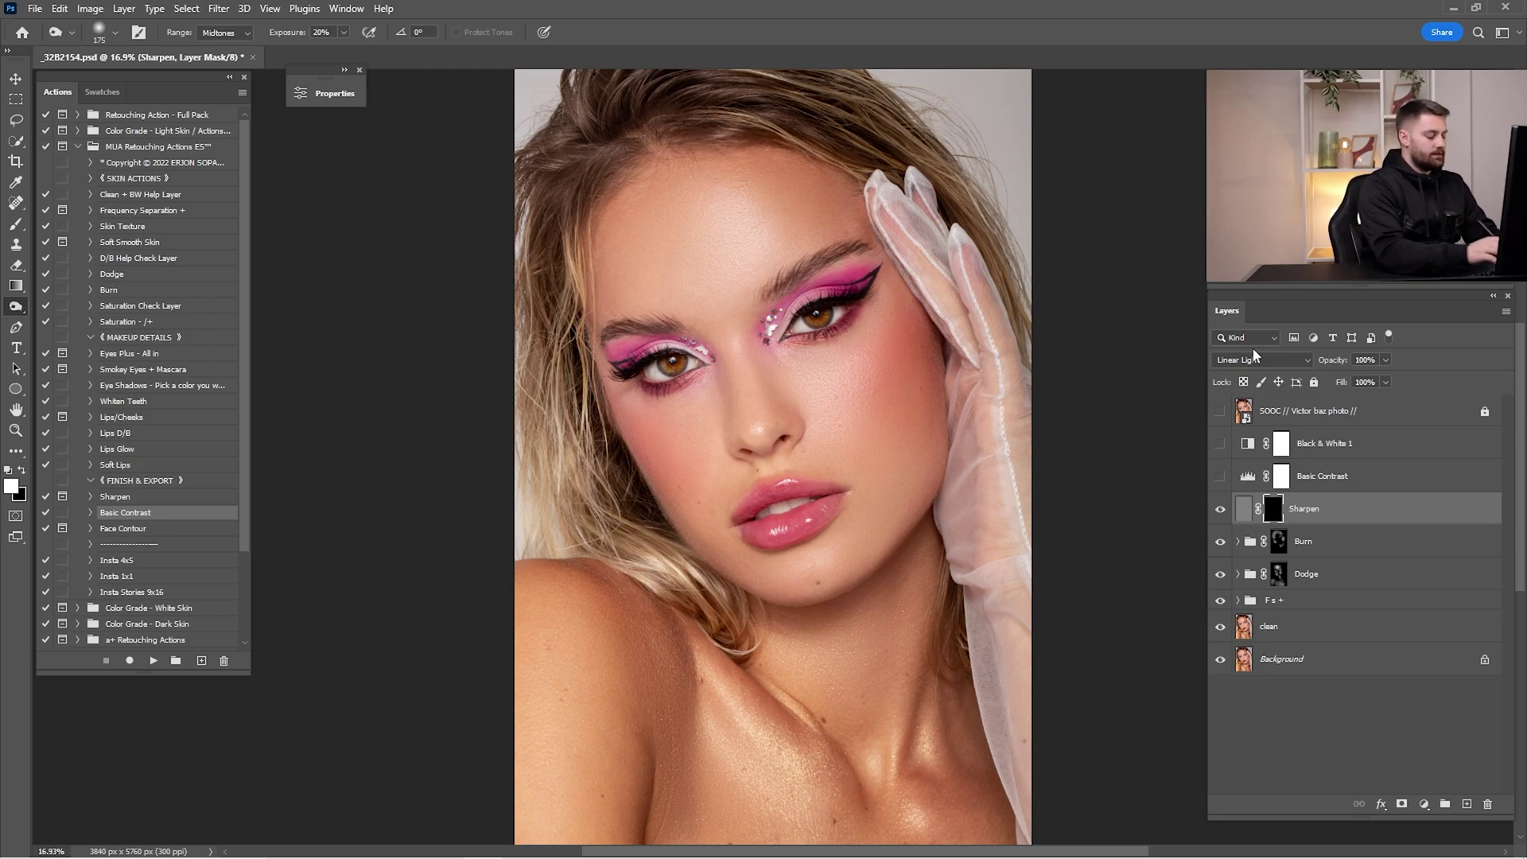
pyautogui.hotkey('ctrl', 'i')
pyautogui.click(1221, 512)
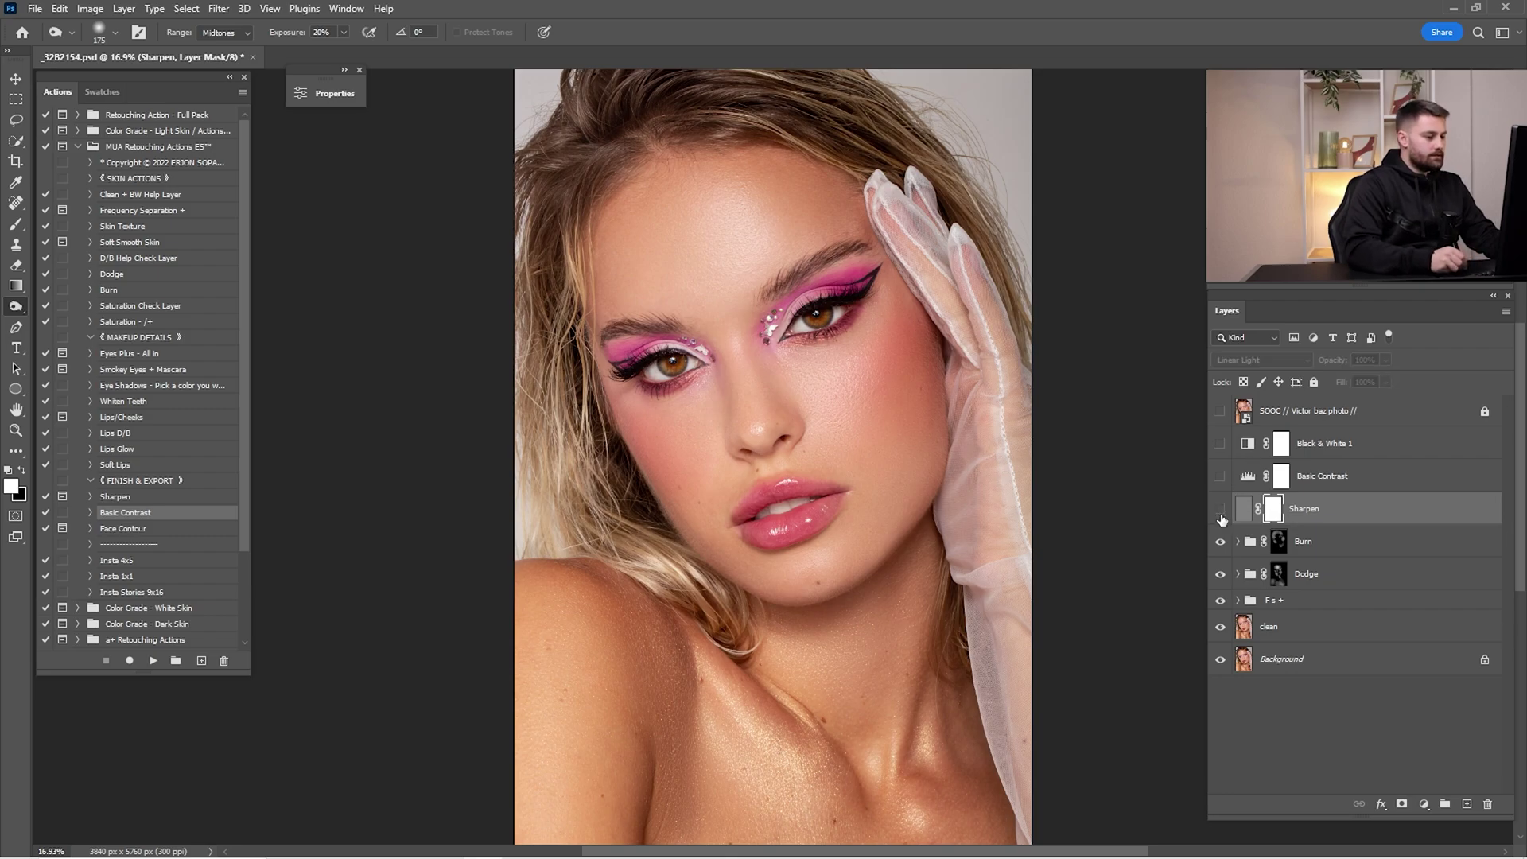
pyautogui.click(1221, 514)
# Step: Inspect the skin around the nose up close and set the Sharpen layer's opacity to 50%
pyautogui.press('z')
pyautogui.moveTo(808, 386); pyautogui.dragTo(919, 495)
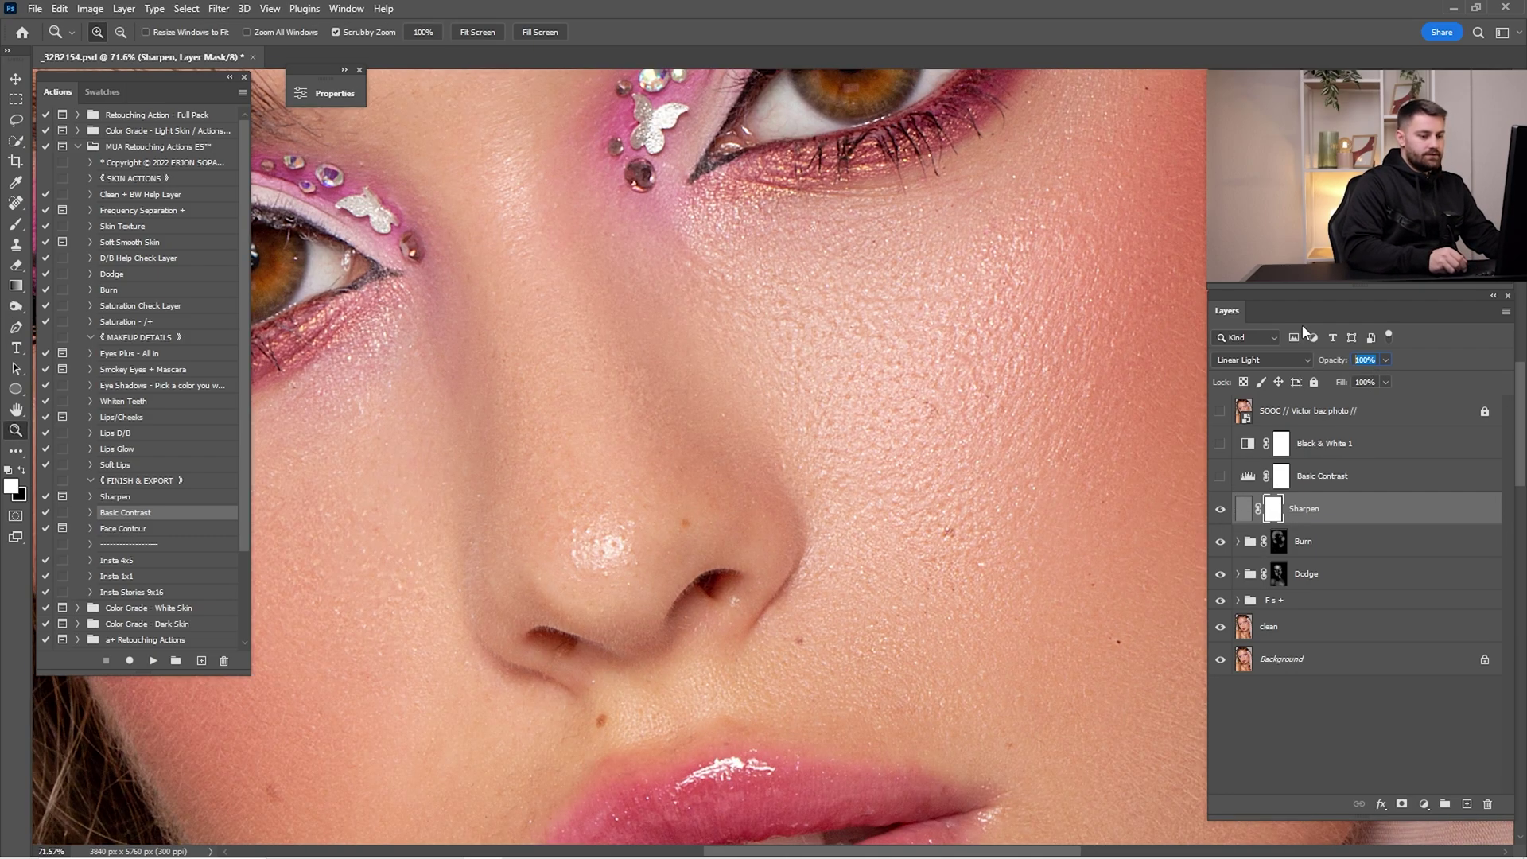
pyautogui.write('50')
pyautogui.hotkey('ctrl', '0')
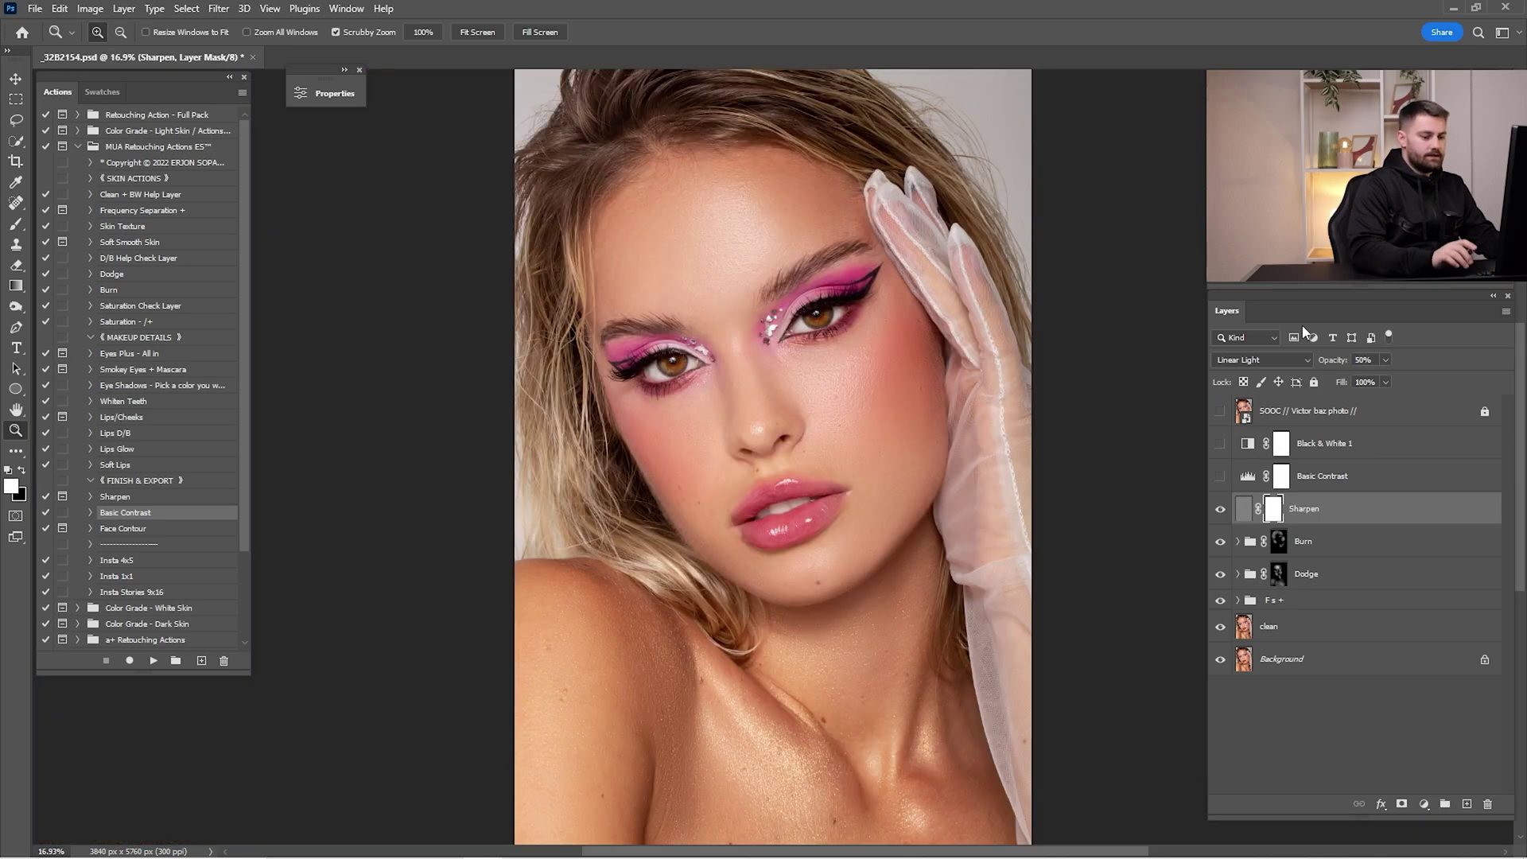
# Step: Show the Basic Contrast layer and set its opacity to 50%
pyautogui.click(1241, 477)
pyautogui.click(1217, 478)
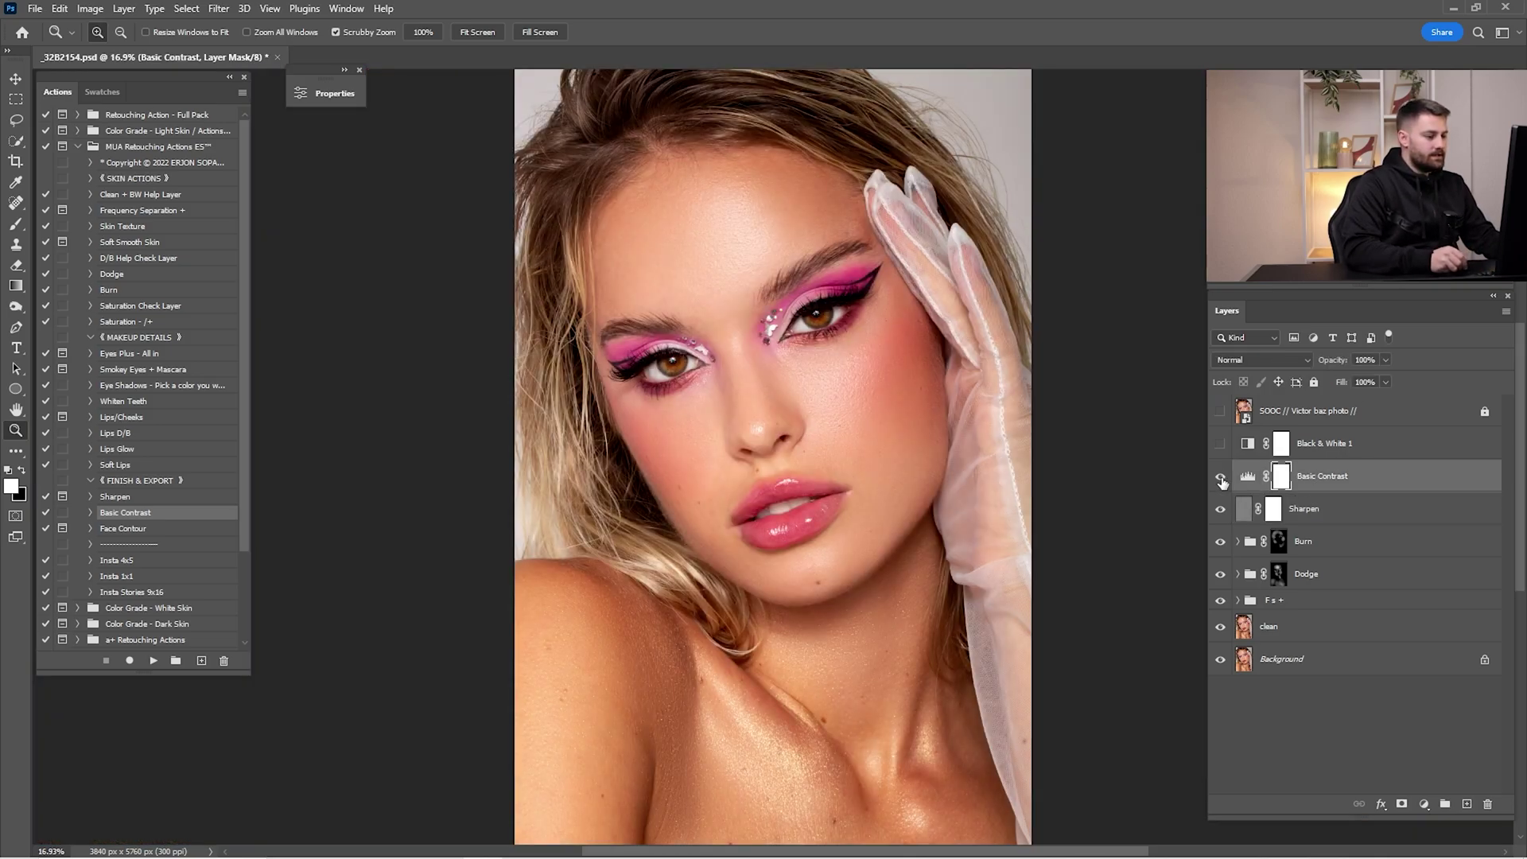
pyautogui.click(1219, 477)
pyautogui.click(1219, 478)
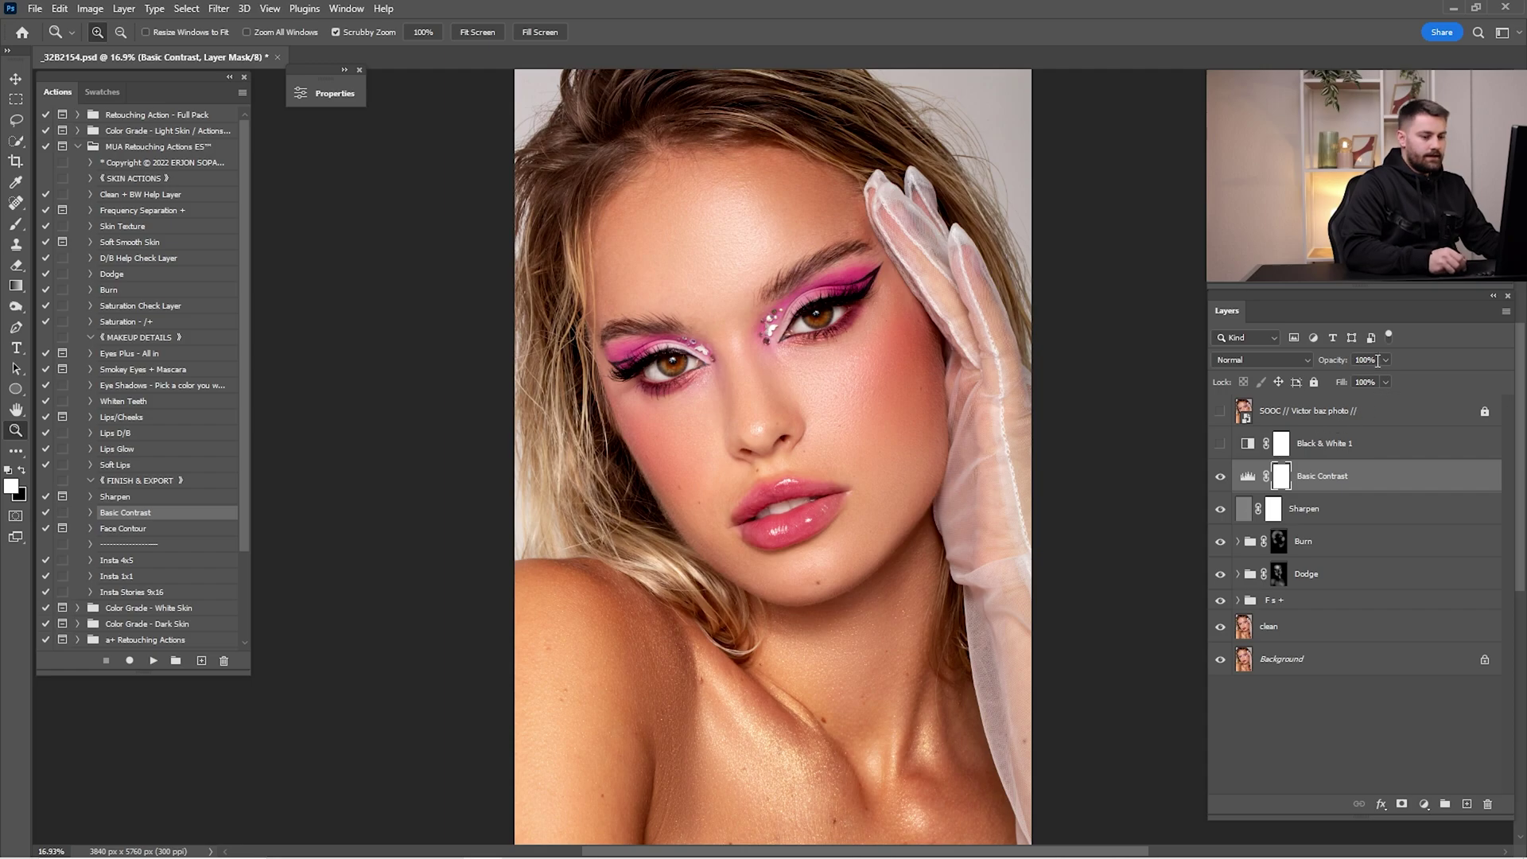
pyautogui.click(1378, 361)
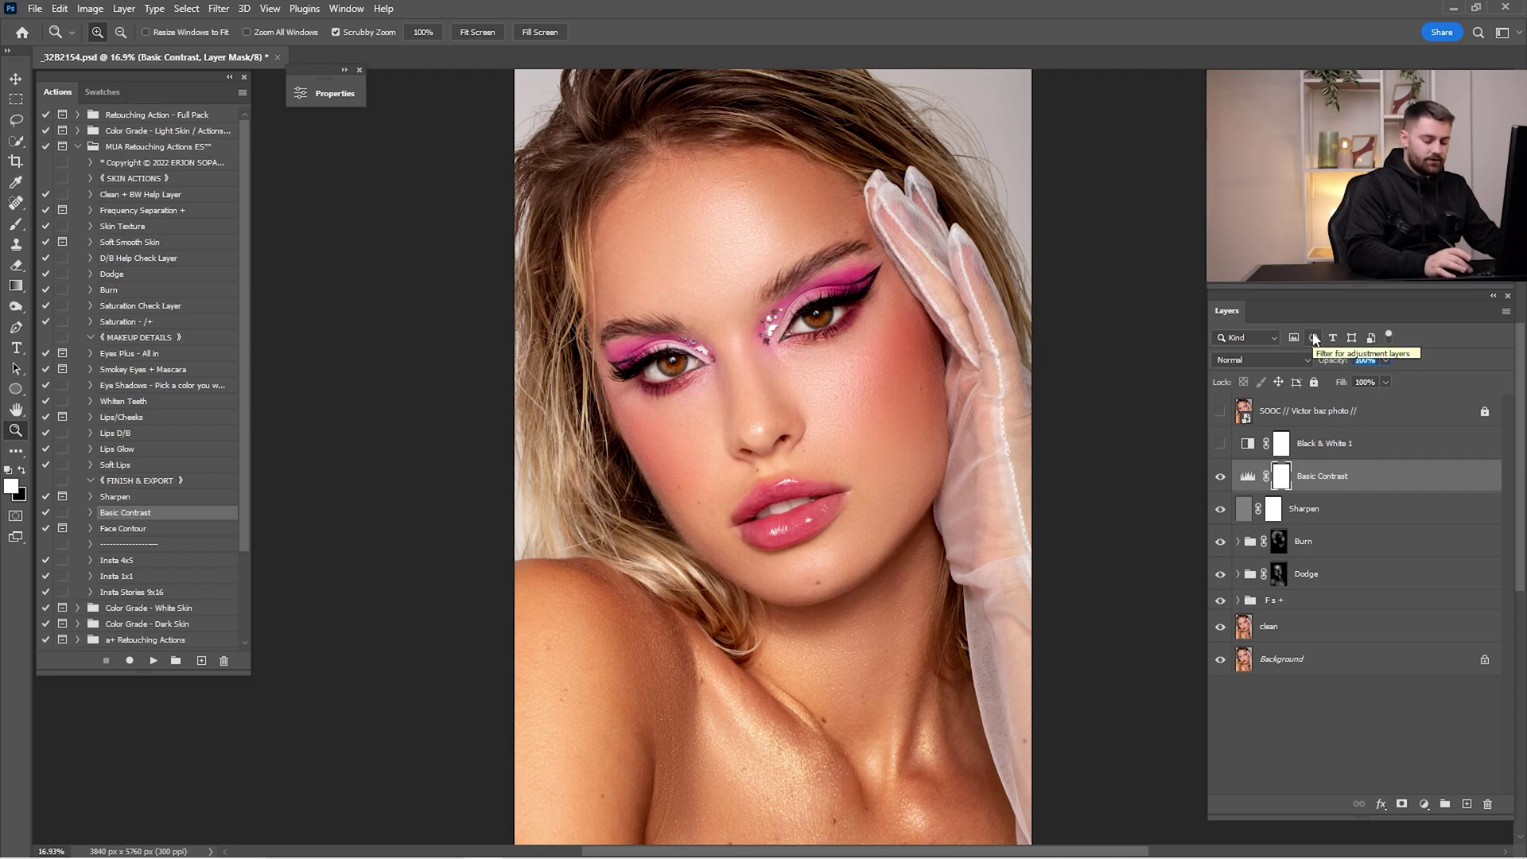
pyautogui.write('50')
pyautogui.press('Return')
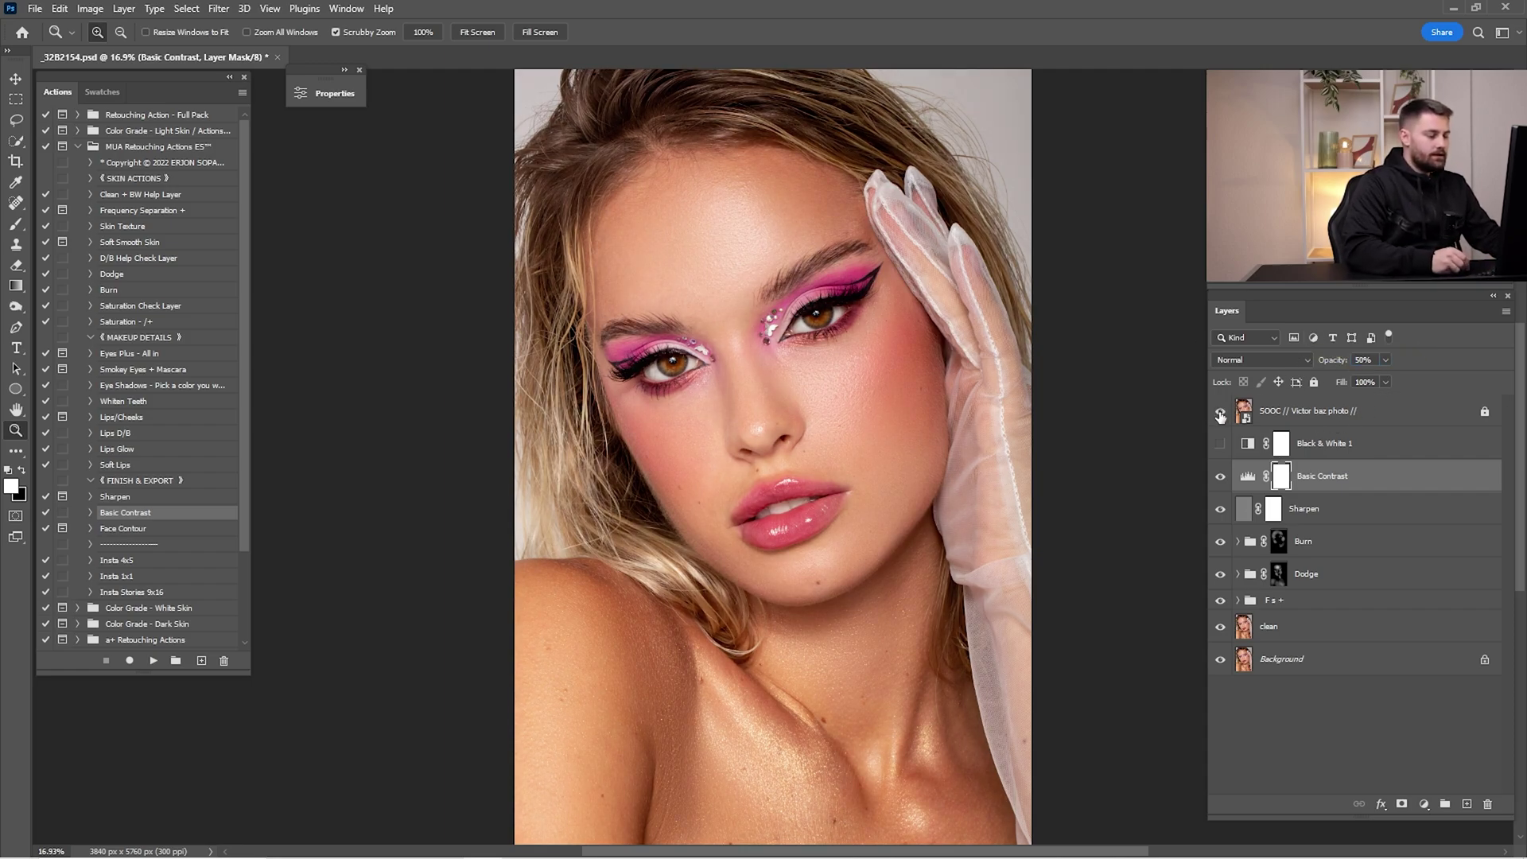
# Step: Compare the retouched portrait with the original by showing and hiding the SOOC layer
pyautogui.click(1221, 414)
pyautogui.click(1223, 414)
pyautogui.click(1225, 413)
pyautogui.click(1227, 412)
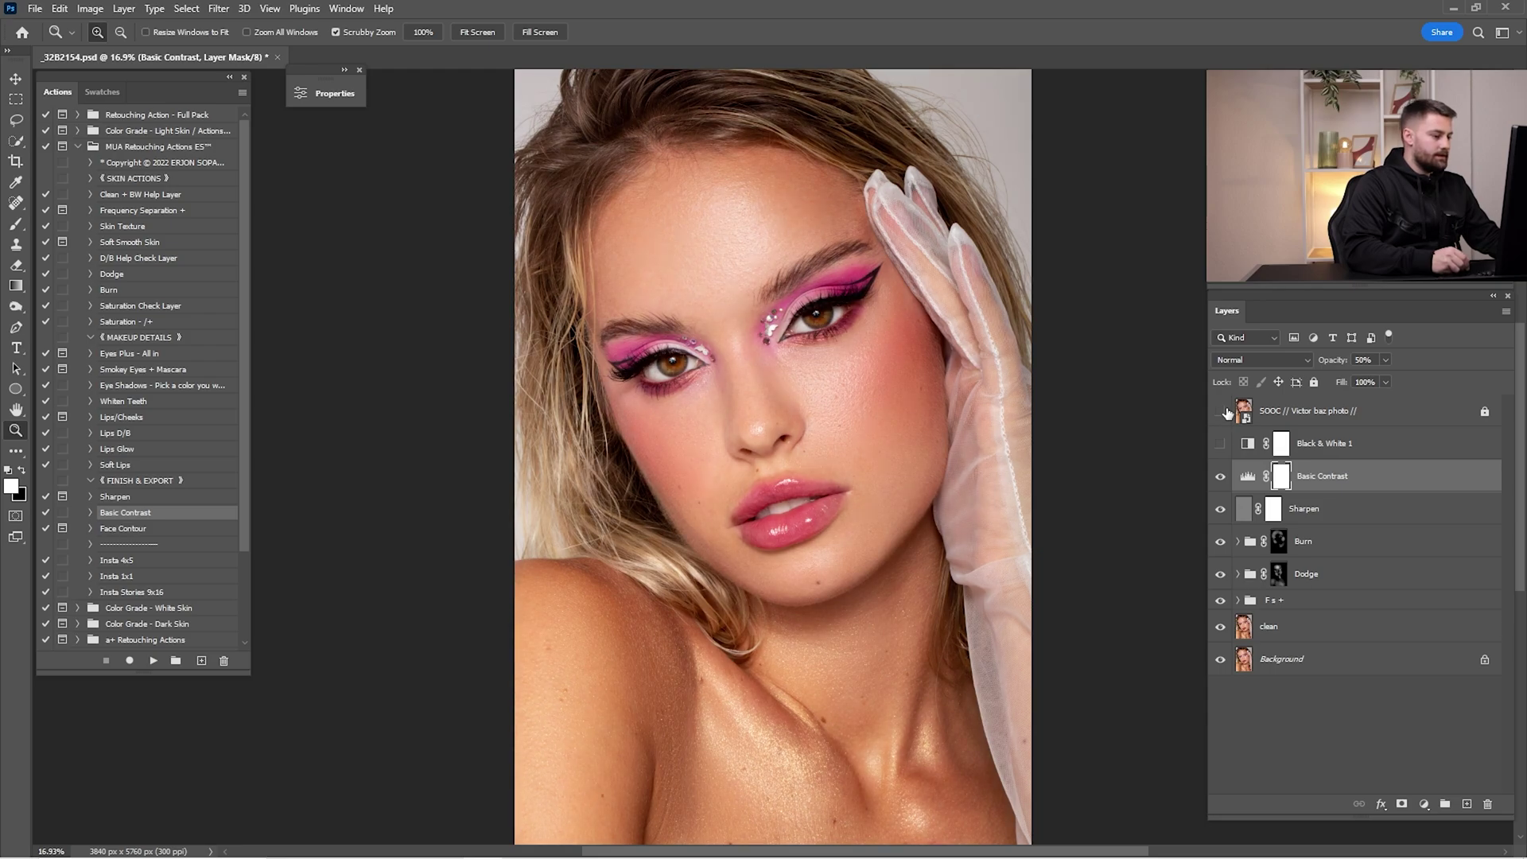
pyautogui.click(1224, 412)
pyautogui.click(1229, 412)
pyautogui.click(1230, 411)
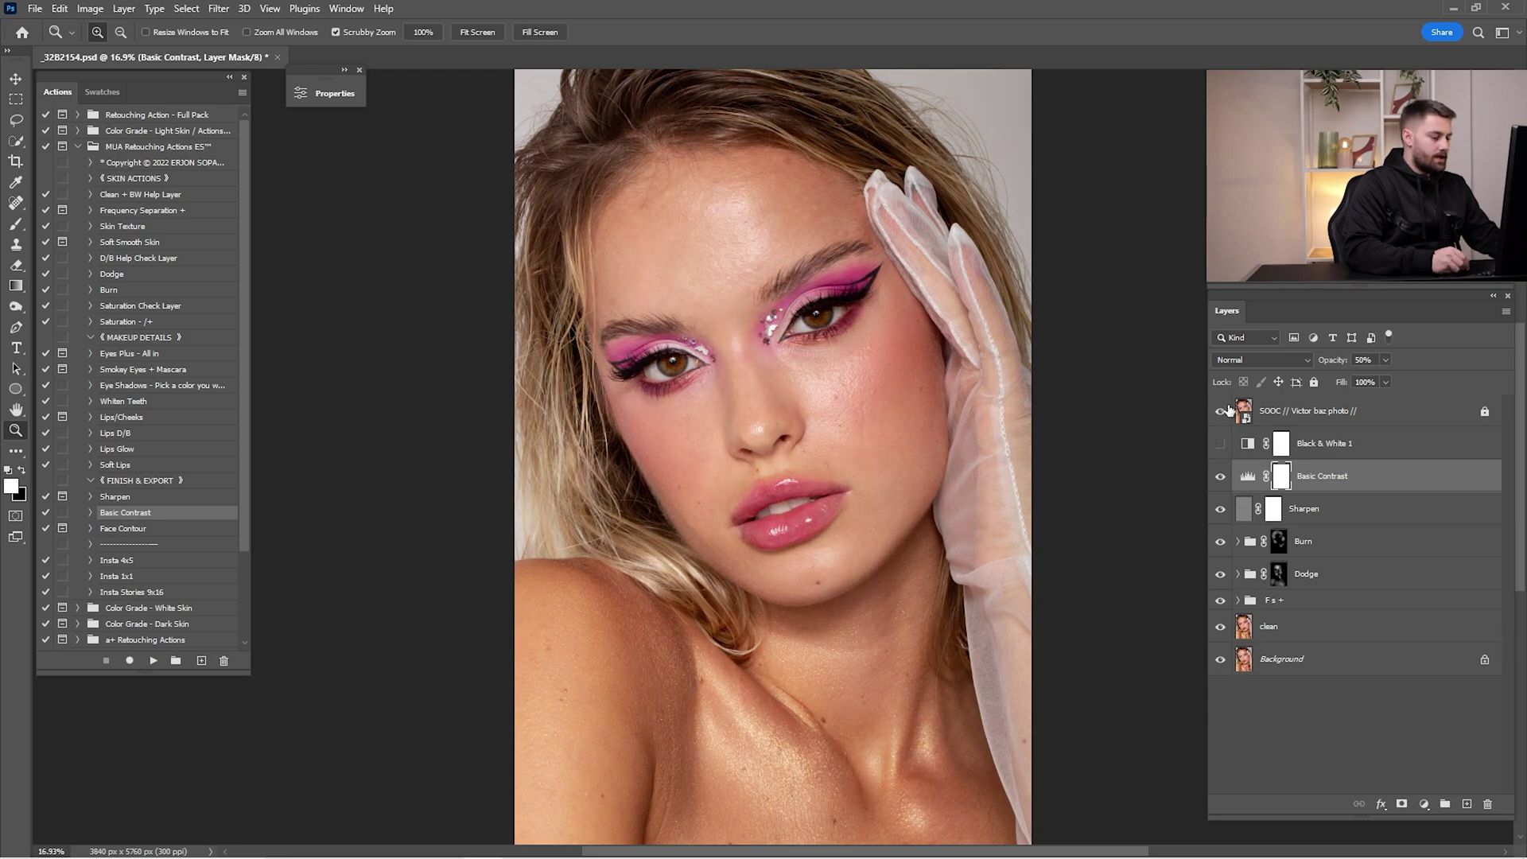
pyautogui.click(1231, 412)
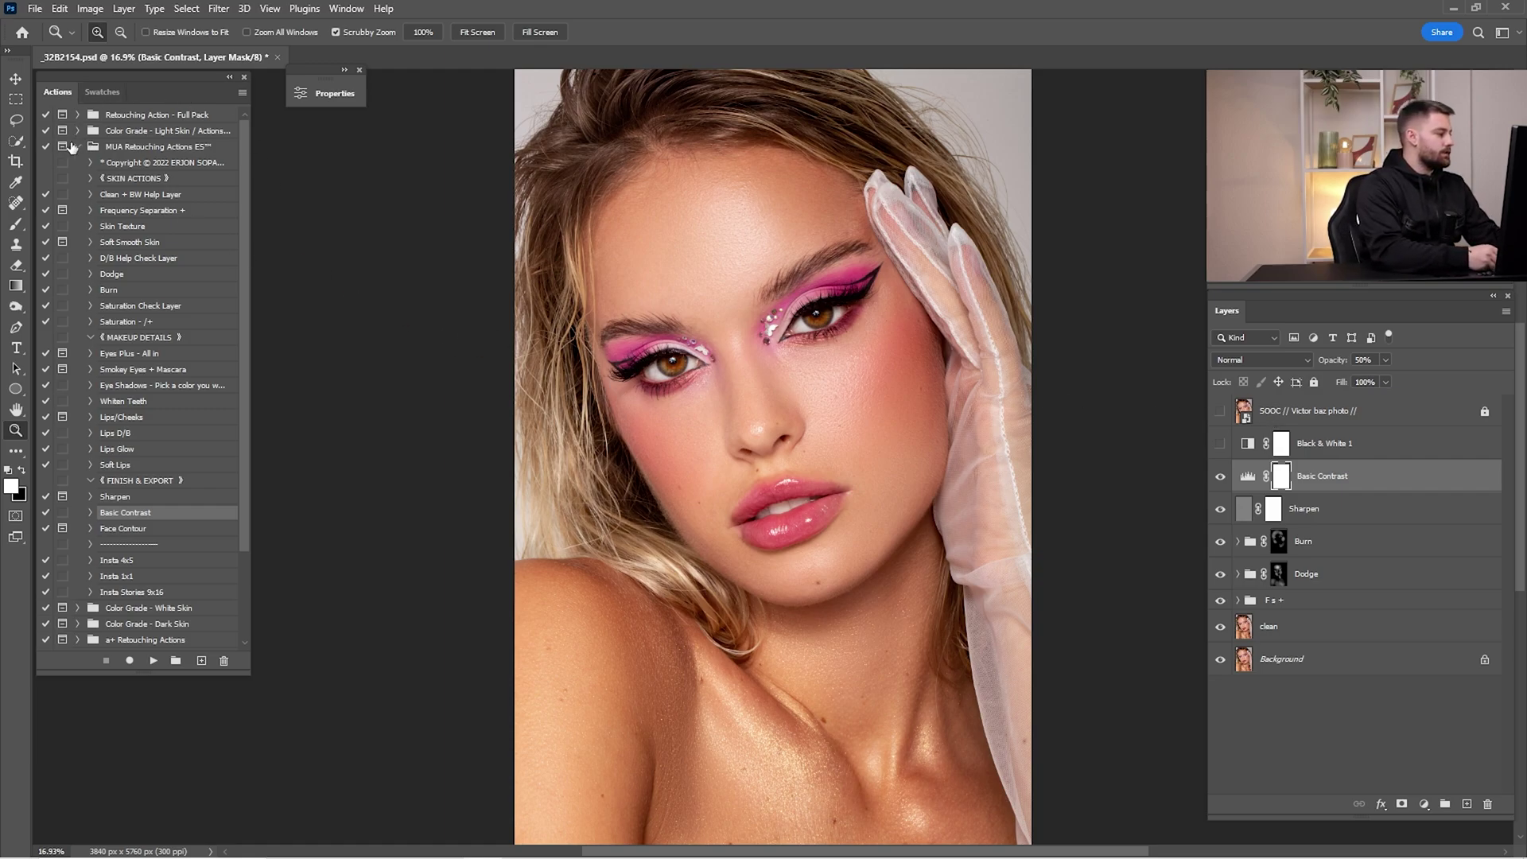
# Step: Run the A9 action from the Color Grade - Light Skin set and compare the portrait with the A9 group hidden and shown
pyautogui.click(78, 132)
pyautogui.click(107, 307)
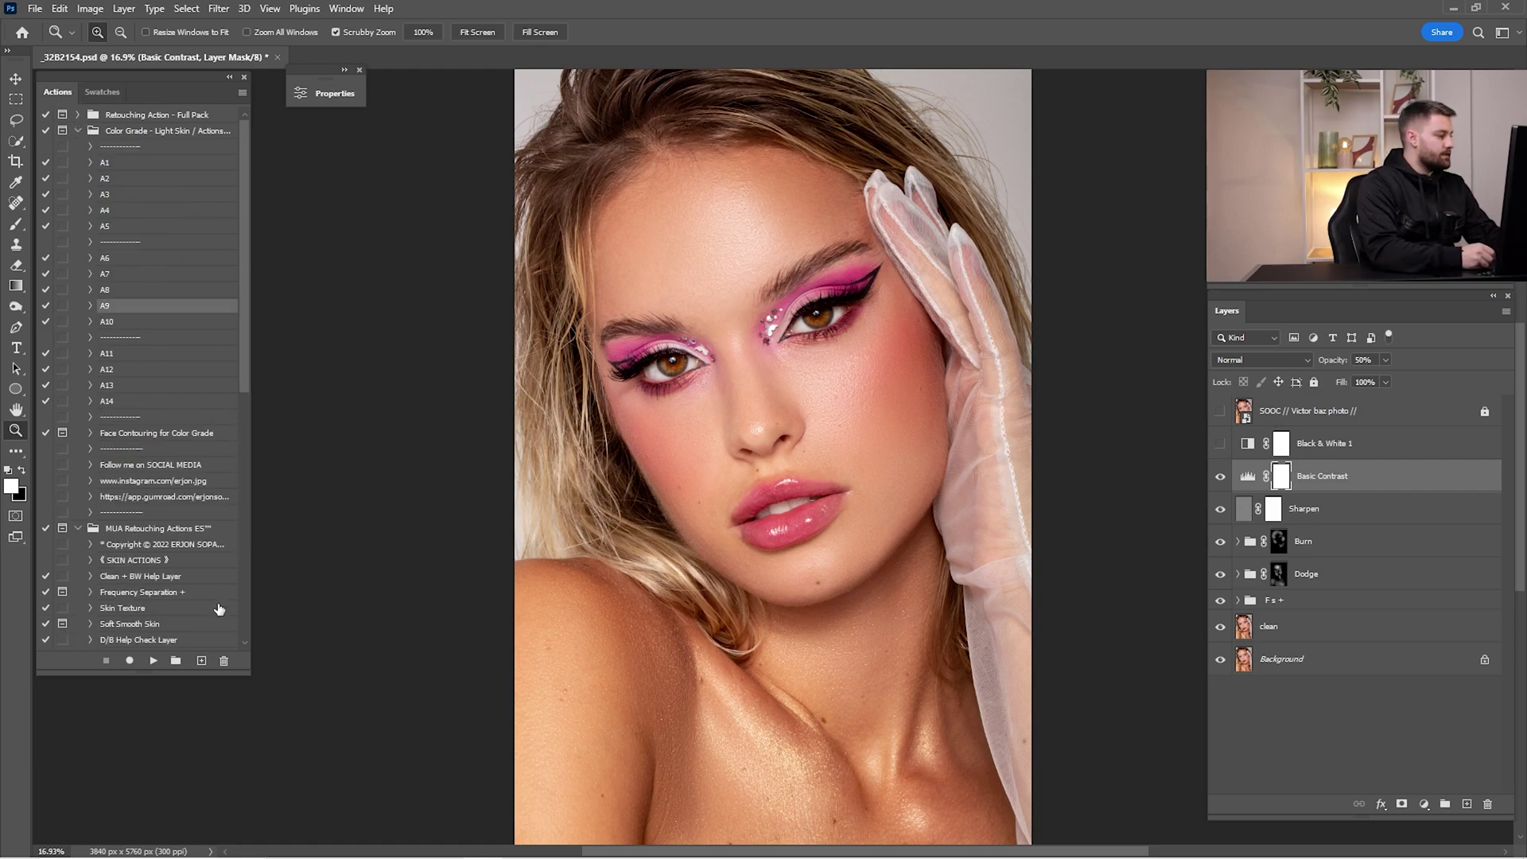
pyautogui.click(155, 663)
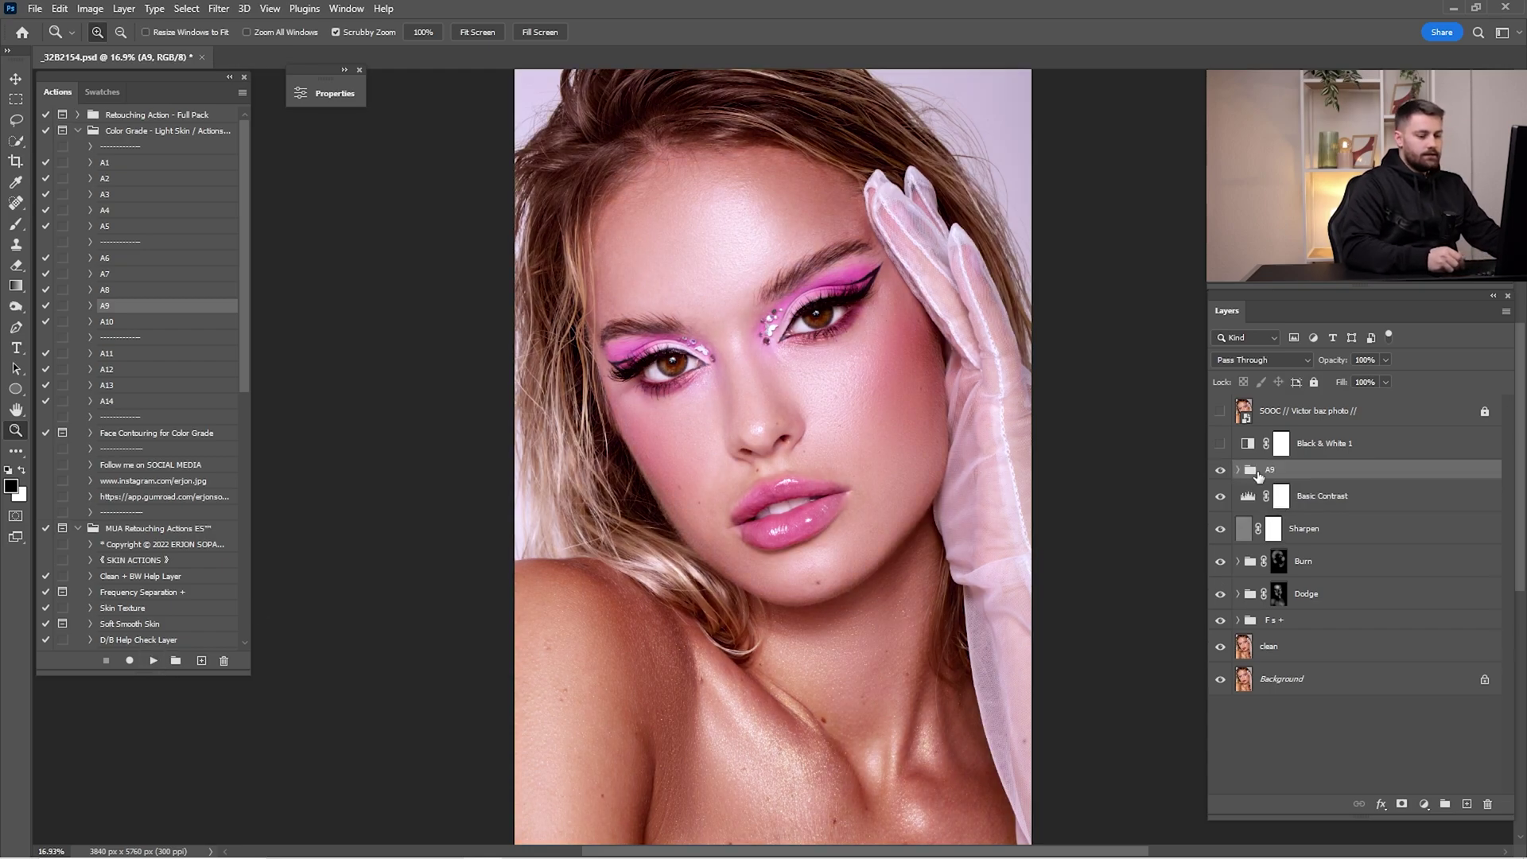
pyautogui.click(1220, 471)
pyautogui.click(1221, 471)
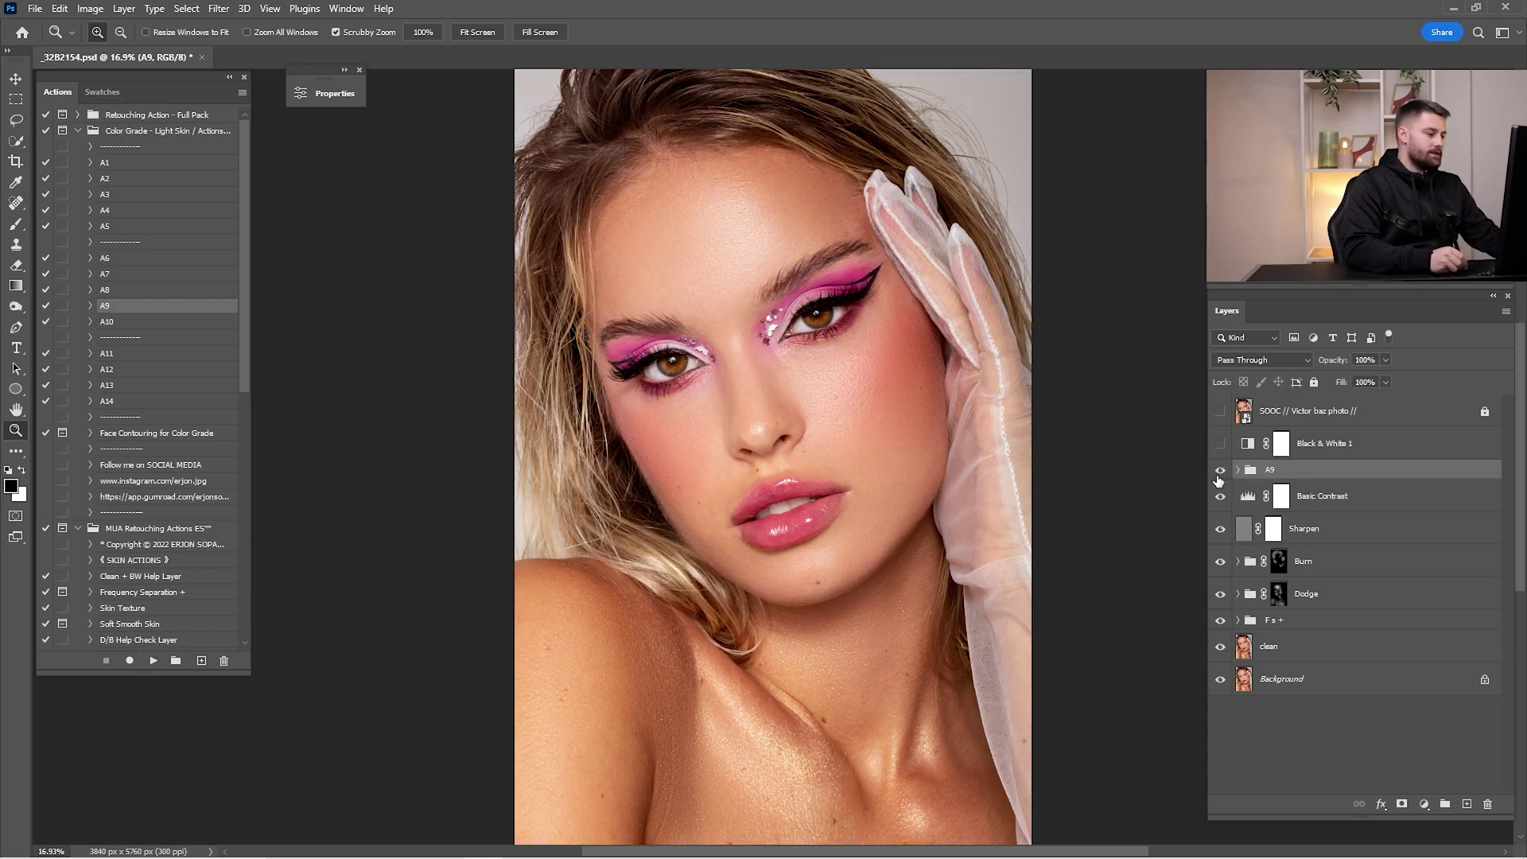
pyautogui.click(1221, 472)
pyautogui.click(1221, 472)
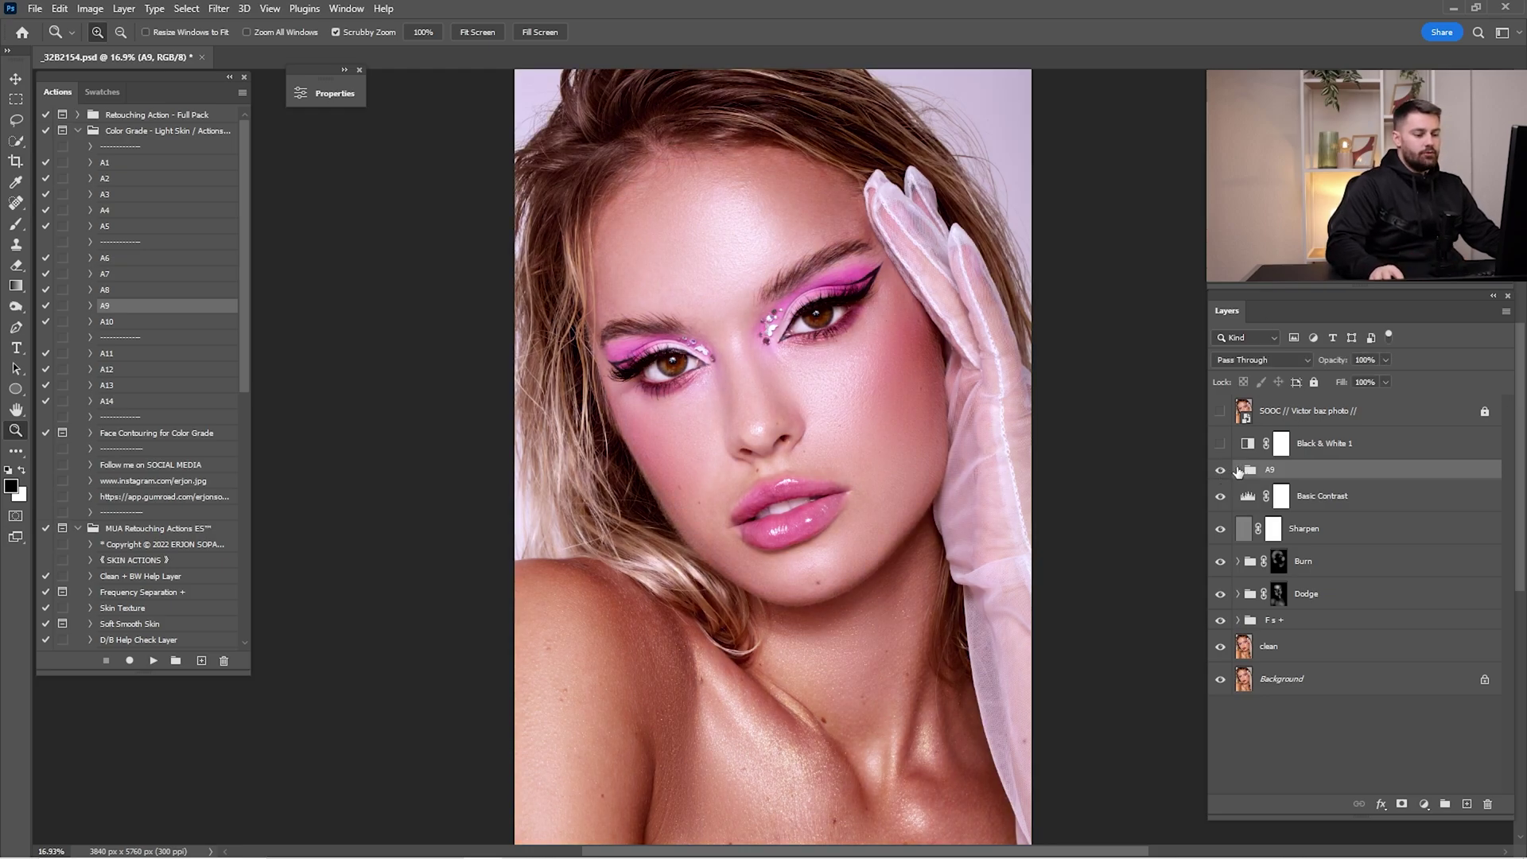
# Step: Expand the A9 group and hide all of its adjustment layers except Channel Mixer 1
pyautogui.click(1238, 470)
pyautogui.click(1221, 758)
pyautogui.scroll(-3, 1224, 684)
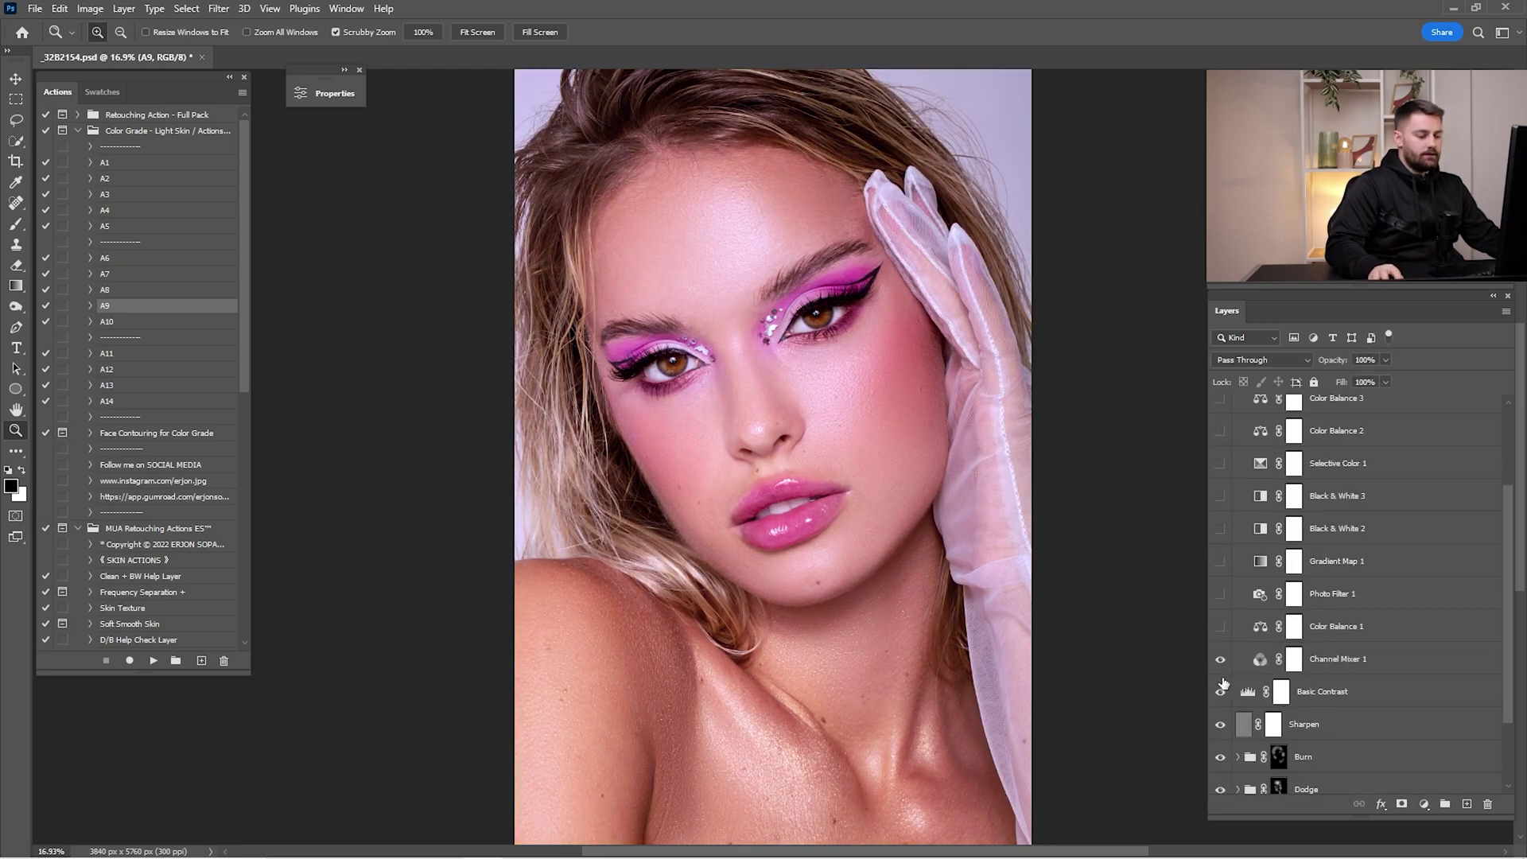
pyautogui.click(1220, 692)
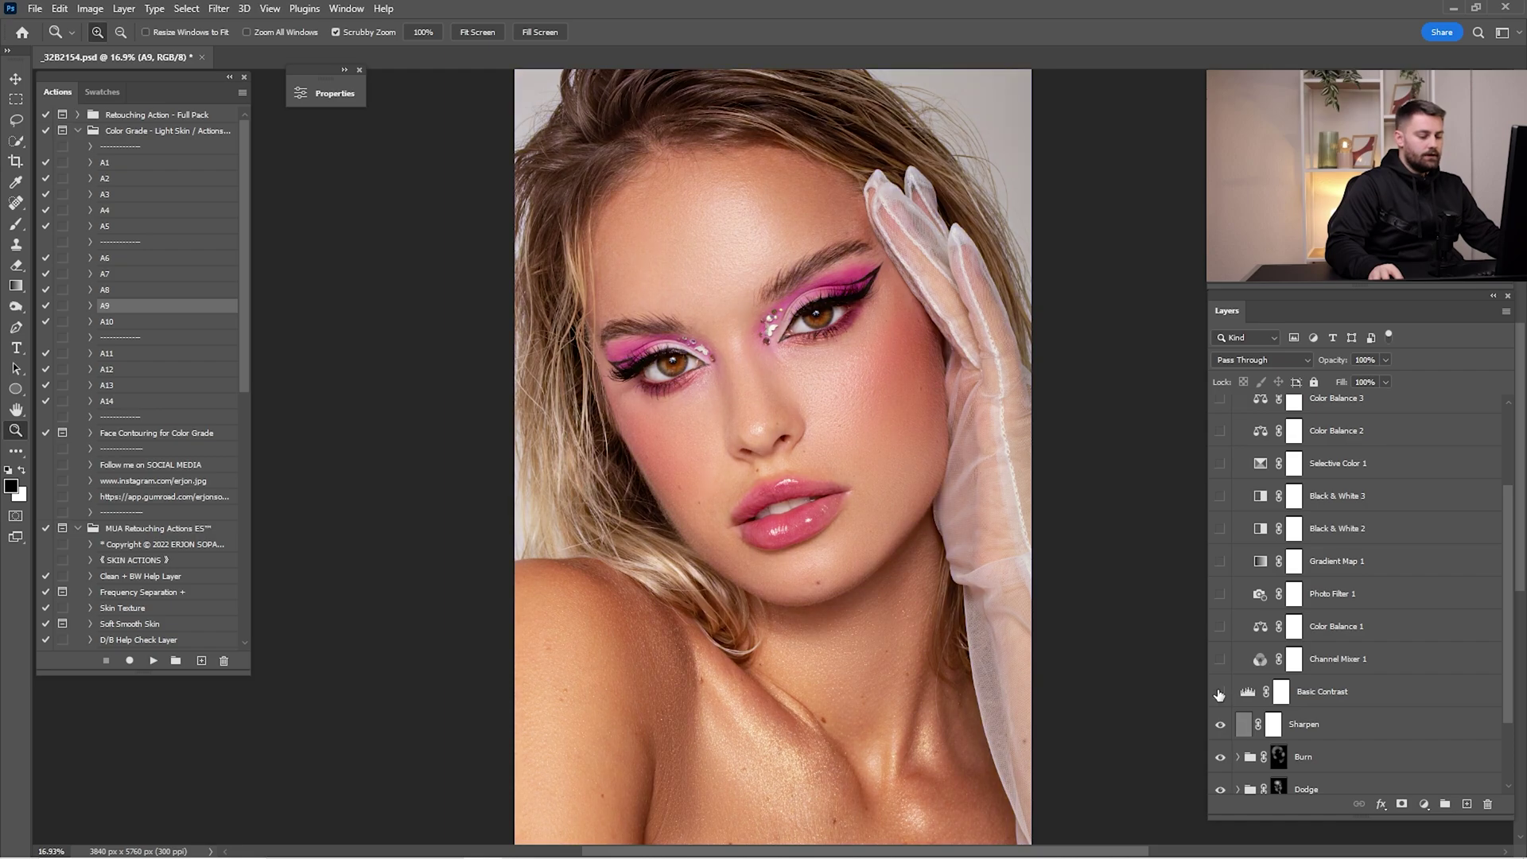
# Step: Check the effect of the Channel Mixer 1 layer and set its opacity to 25%
pyautogui.click(1290, 664)
pyautogui.click(1220, 661)
pyautogui.click(1219, 661)
pyautogui.click(1219, 661)
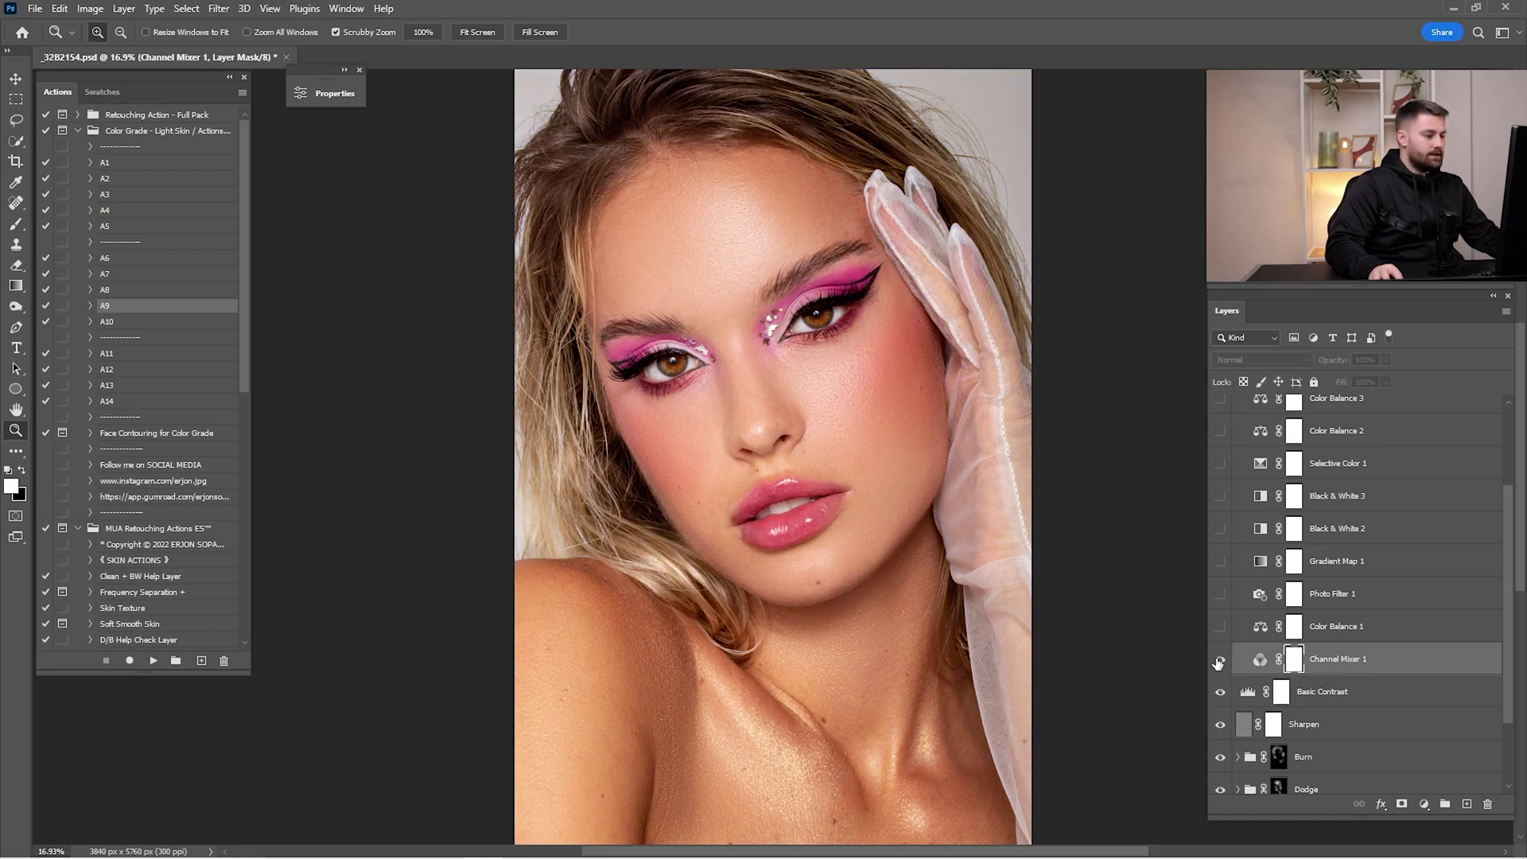
pyautogui.click(1219, 661)
pyautogui.write('25')
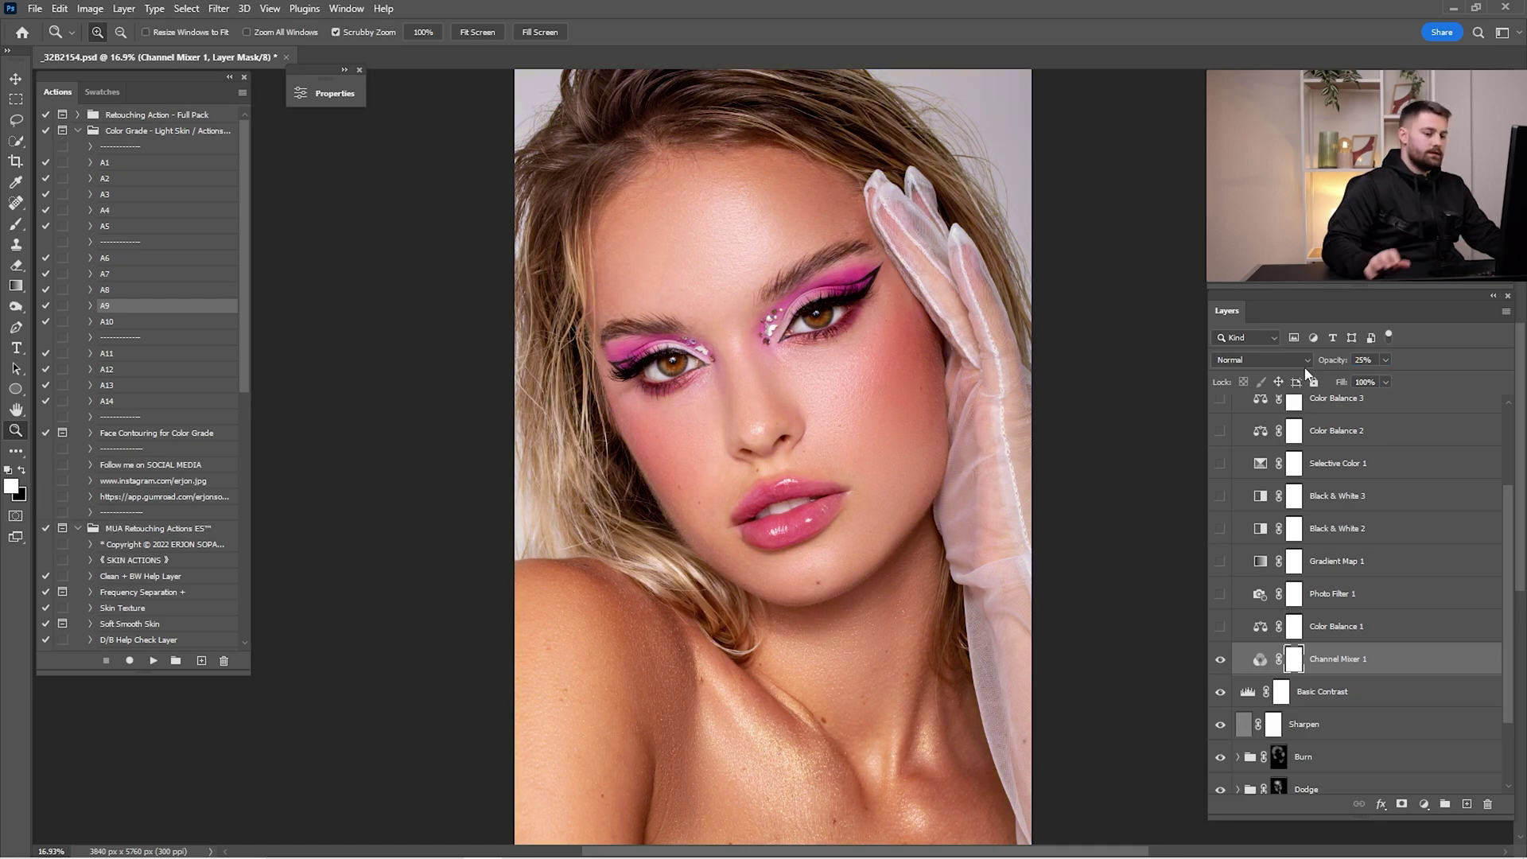
# Step: Show the Color Balance 1, Photo Filter 1 and Gradient Map 1 layers, and set Gradient Map 1's opacity to 2%
pyautogui.click(1222, 595)
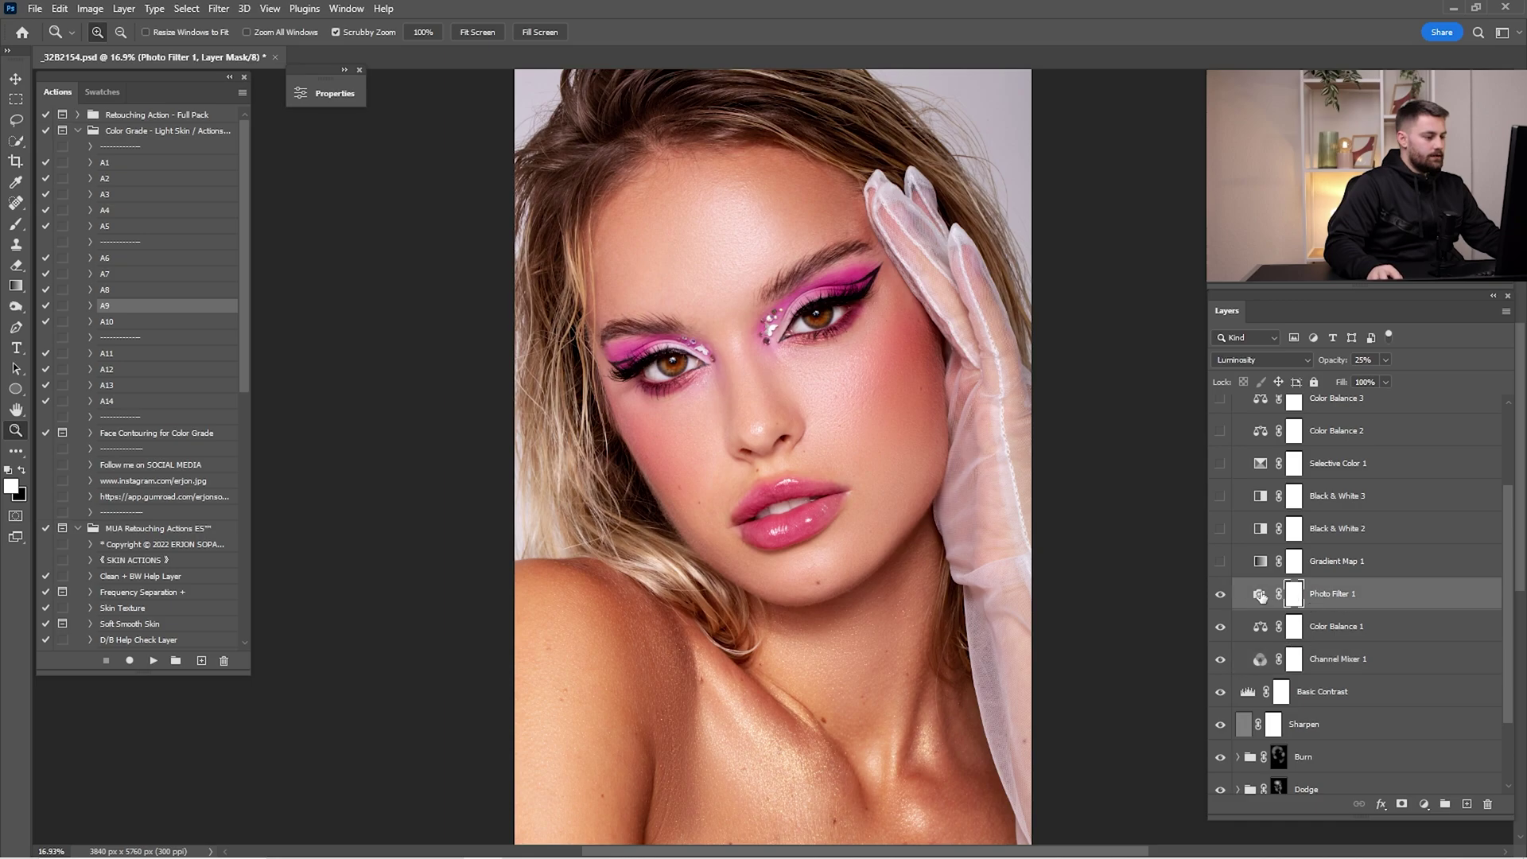
pyautogui.click(1316, 563)
pyautogui.write('2')
pyautogui.press('Return')
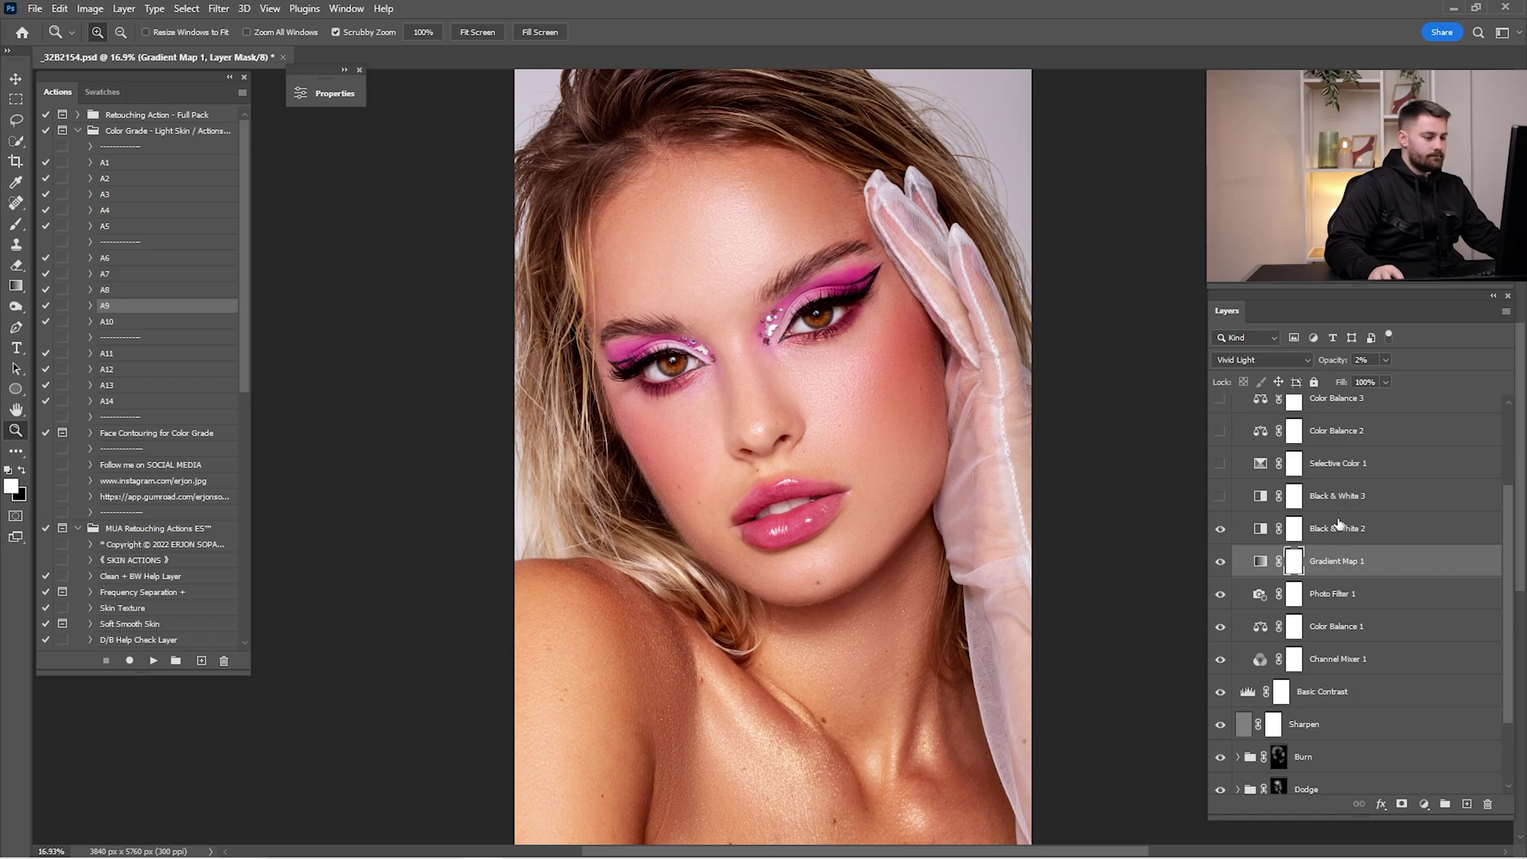
# Step: Check the effect of the Black & White 2 layer and set its opacity to 10%
pyautogui.click(1291, 525)
pyautogui.click(1221, 530)
pyautogui.click(1221, 530)
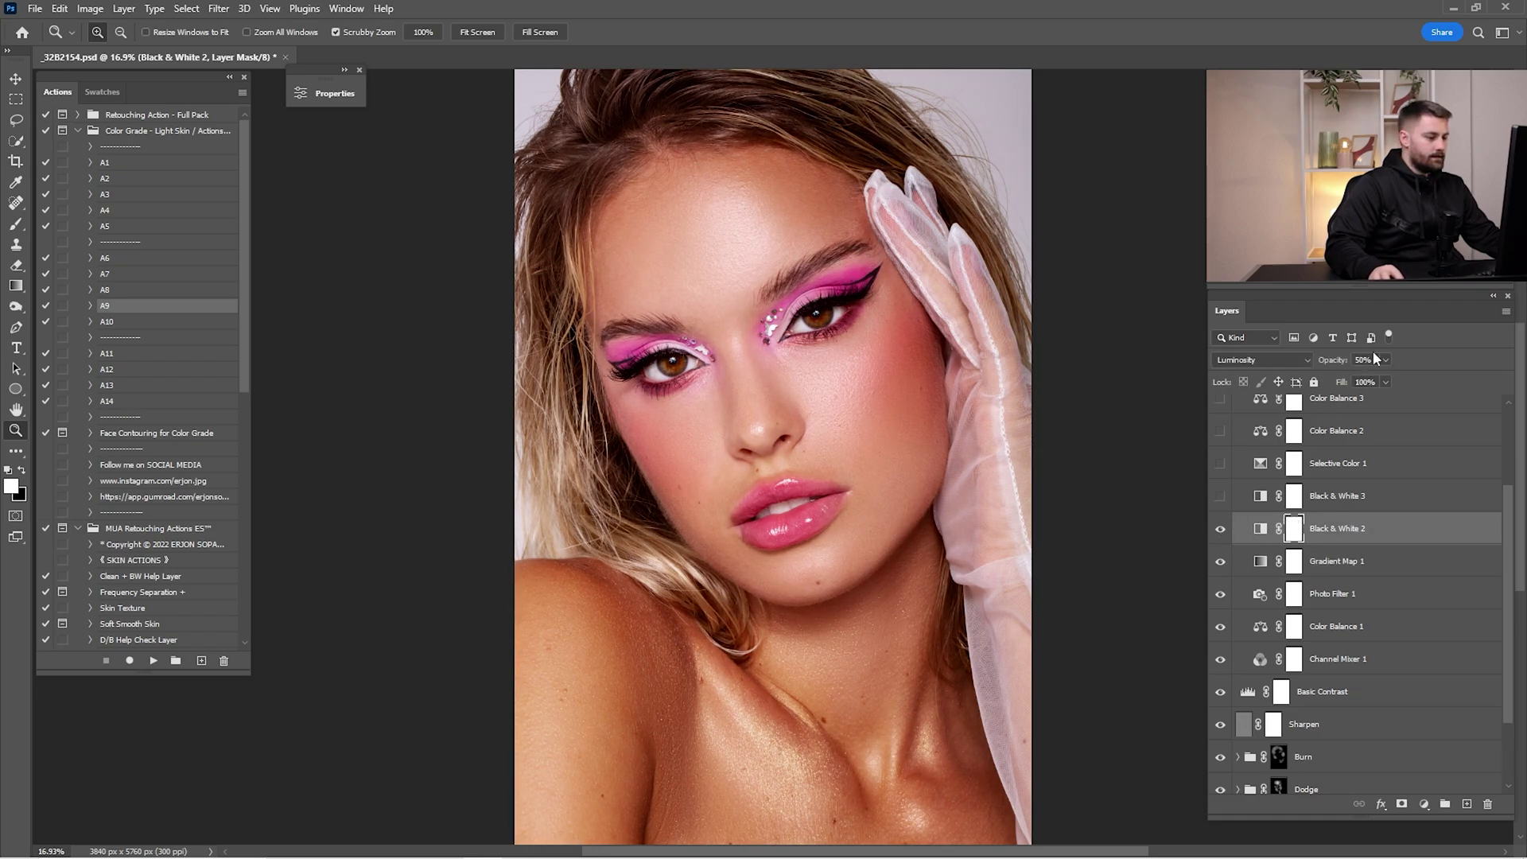
pyautogui.click(1367, 362)
pyautogui.write('10')
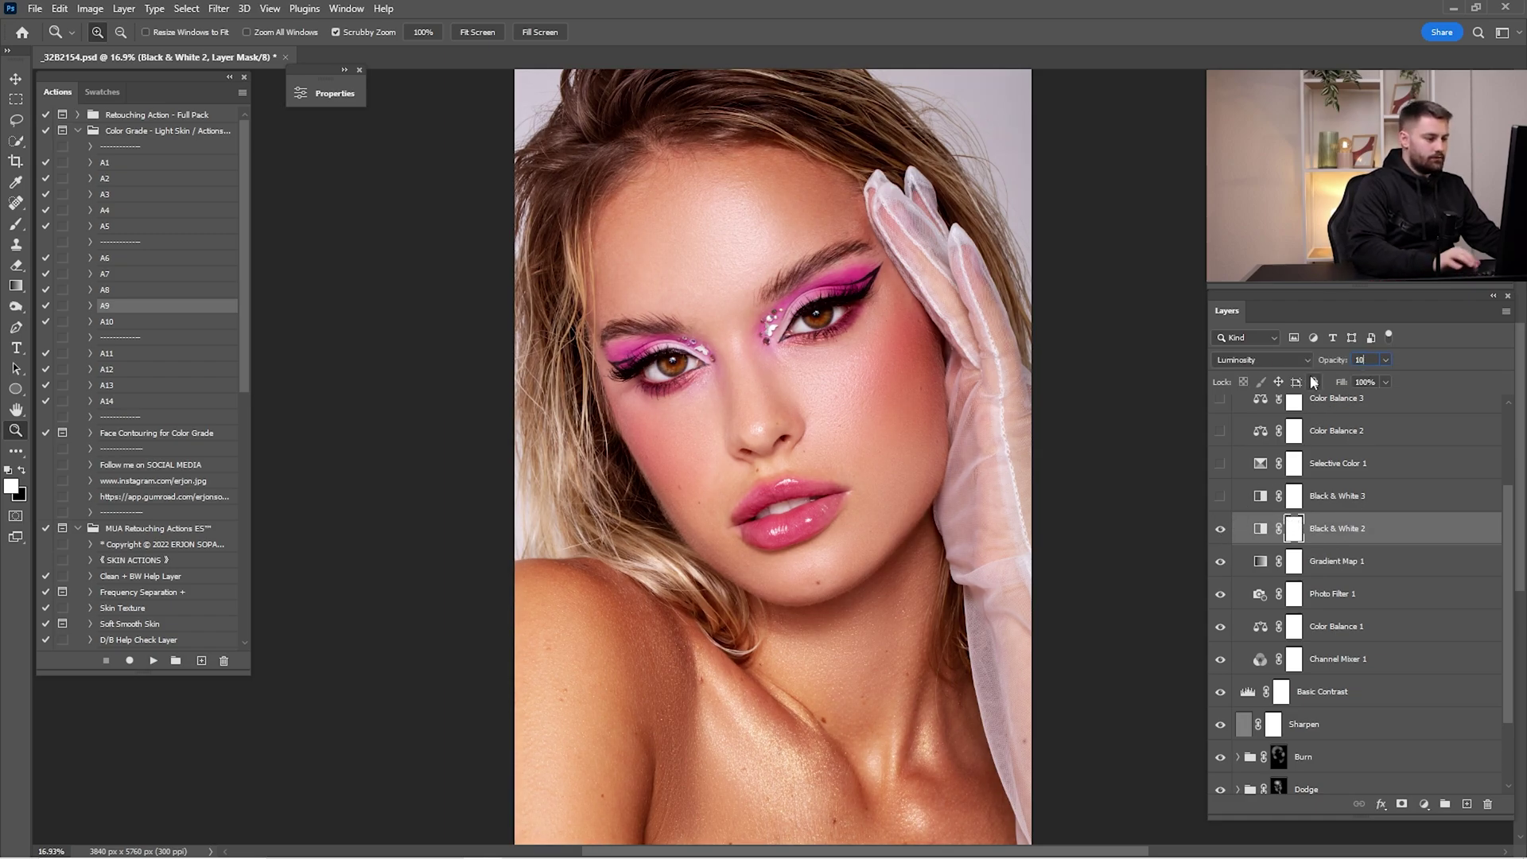
# Step: Show the Selective Color 1 and Color Balance 2 layers, and set Color Balance 2's opacity to 5%
pyautogui.press('Return')
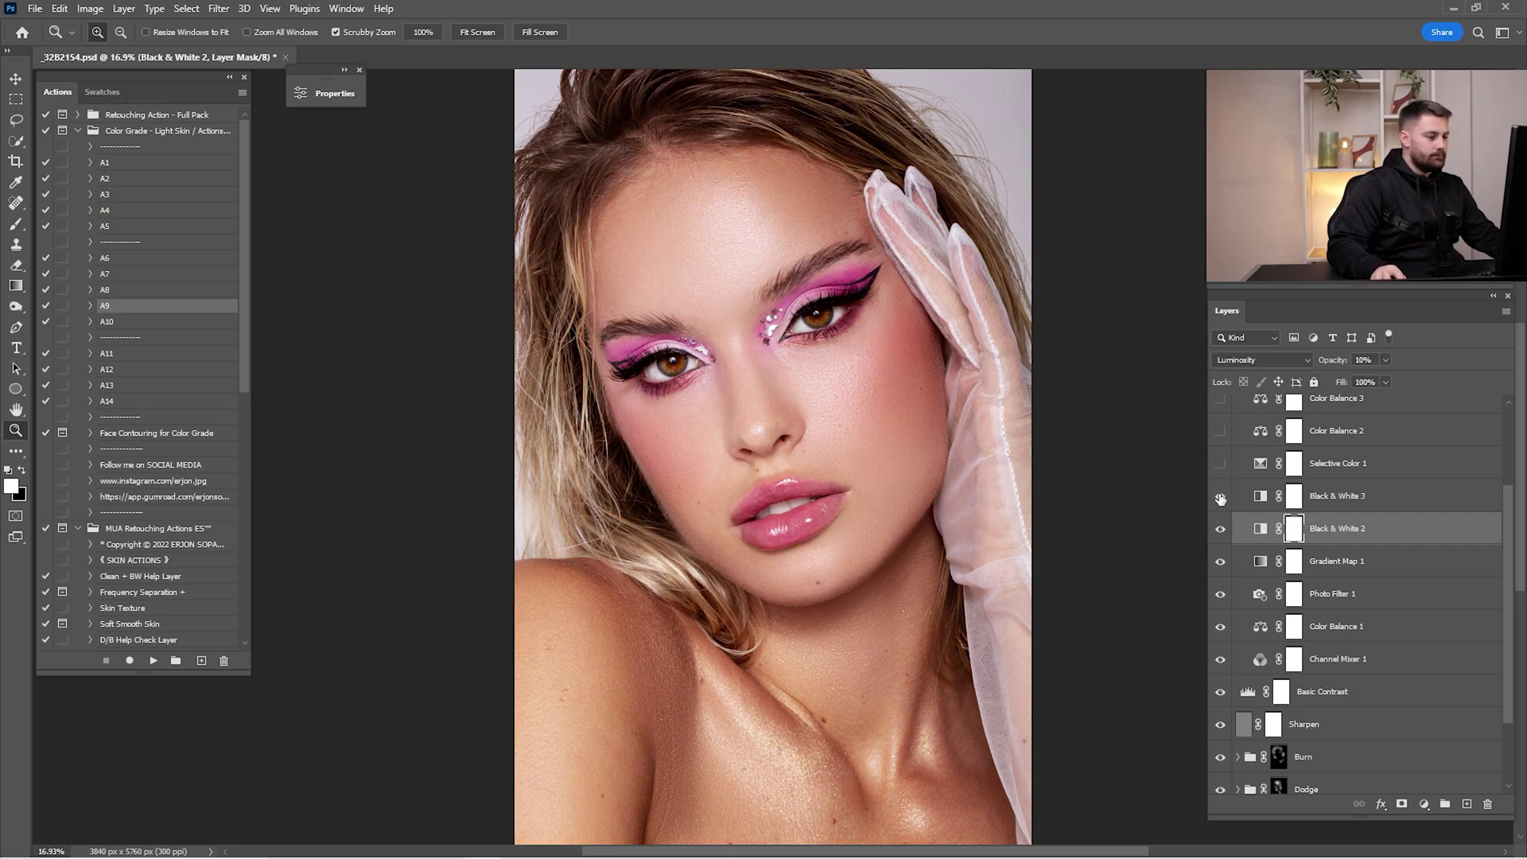
pyautogui.click(1219, 464)
pyautogui.click(1231, 469)
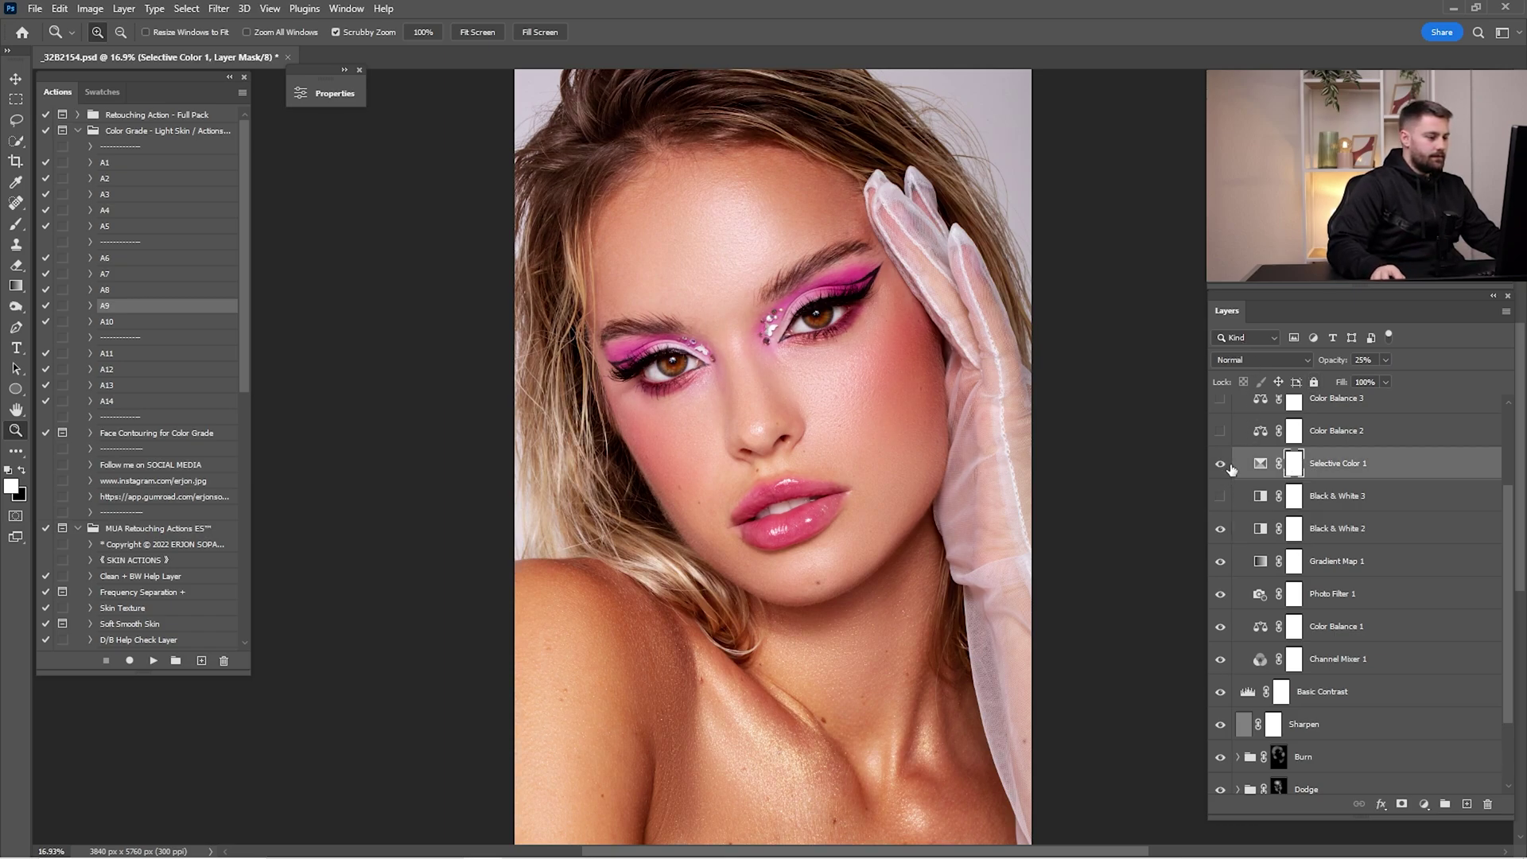
pyautogui.click(1324, 442)
pyautogui.scroll(1, 1289, 462)
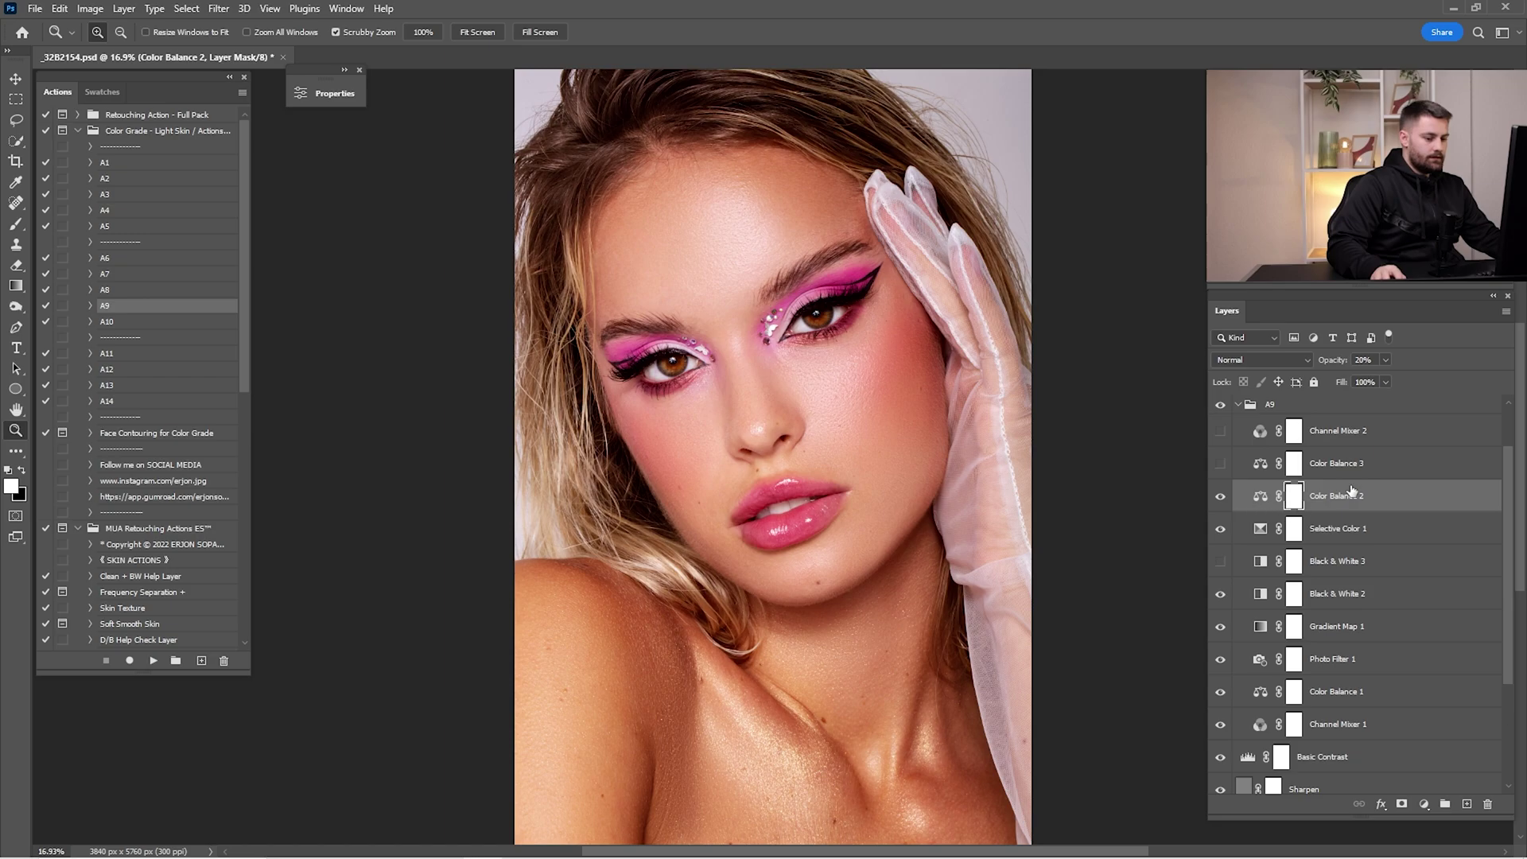
pyautogui.write('5')
pyautogui.press('Return')
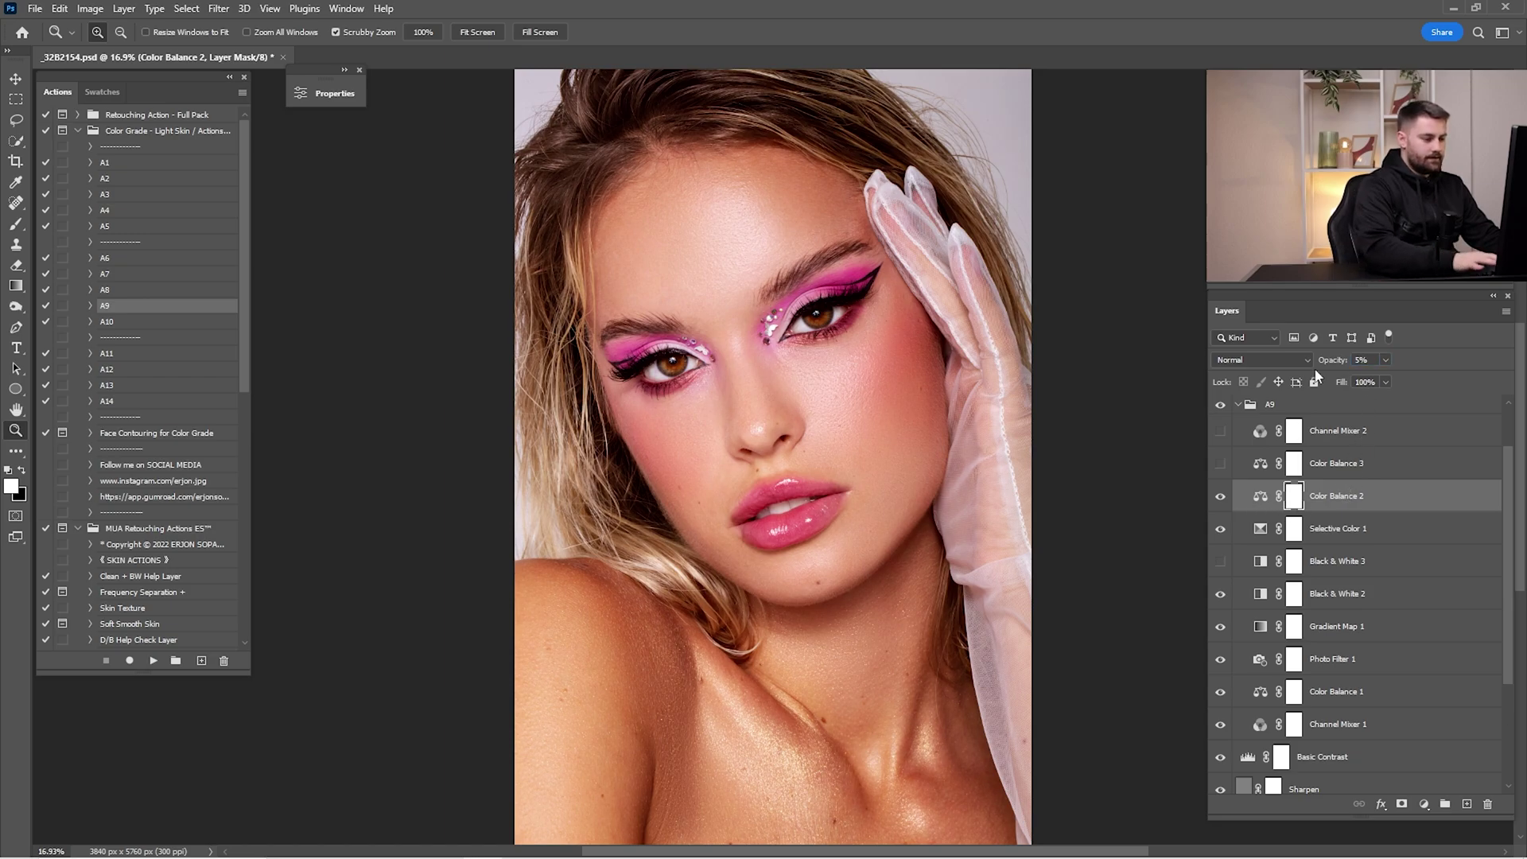
# Step: Show the Color Balance 3 and Channel Mixer 2 layers, and set Channel Mixer 2's opacity to 5%
pyautogui.click(1221, 464)
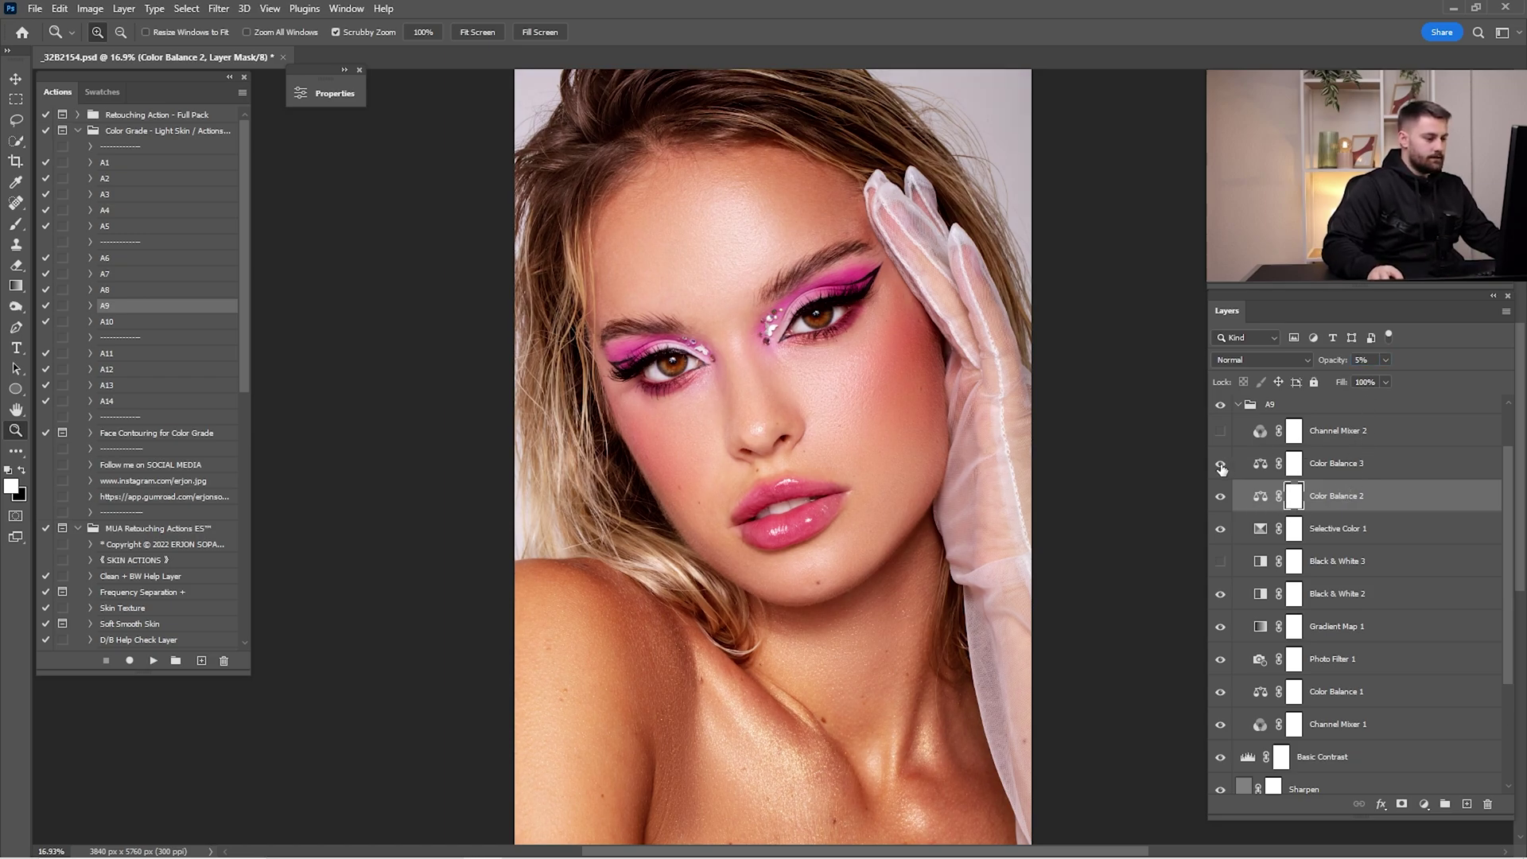
pyautogui.click(1326, 462)
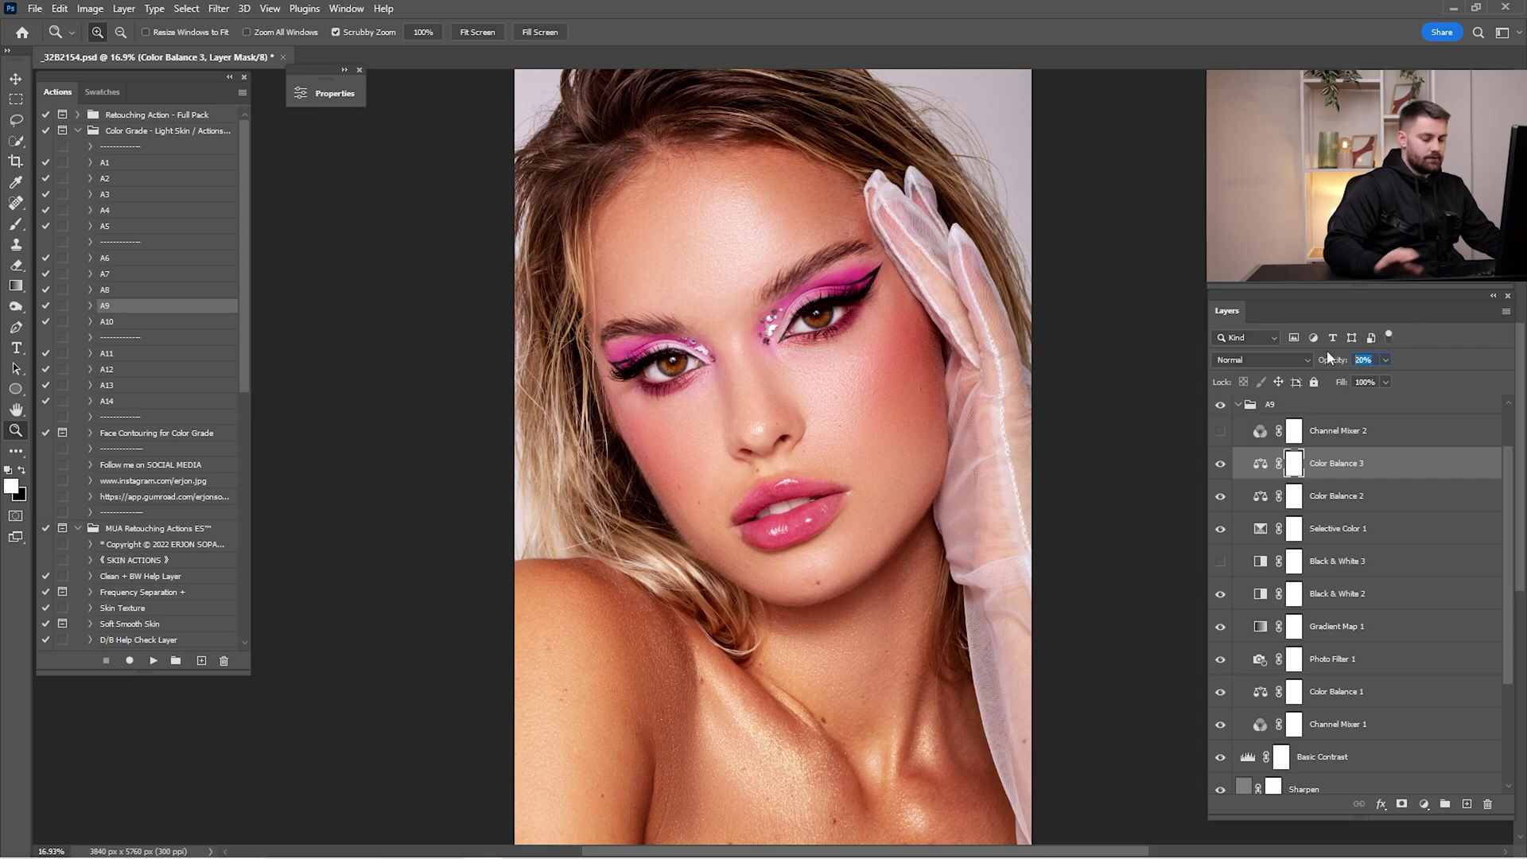
pyautogui.click(1234, 443)
pyautogui.click(1221, 430)
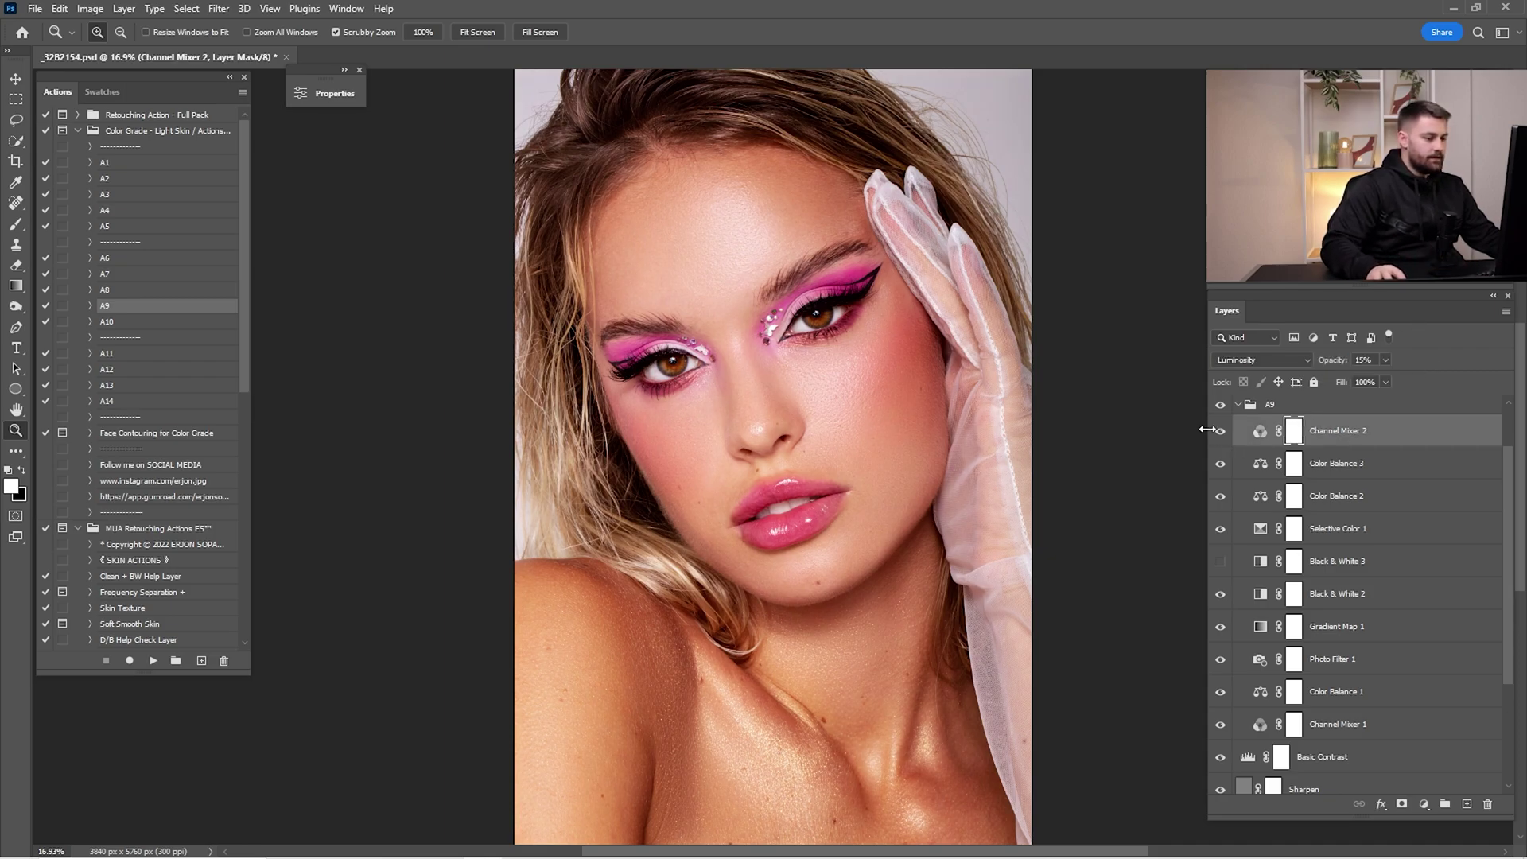
pyautogui.write('5')
pyautogui.press('Return')
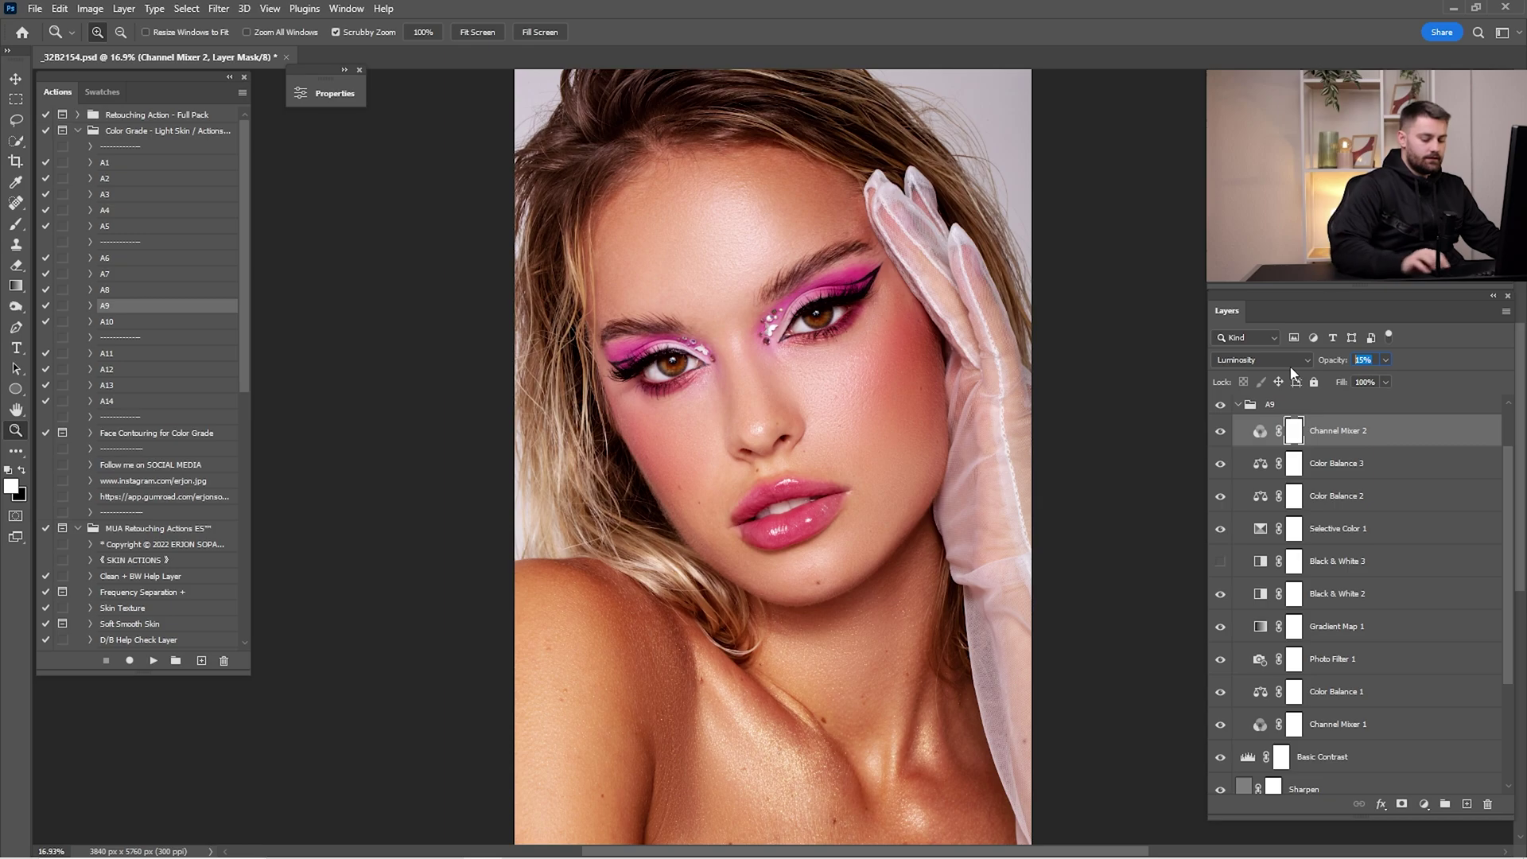
# Step: Collapse the A9 group and compare the portrait with and without its colour grade
pyautogui.click(1238, 406)
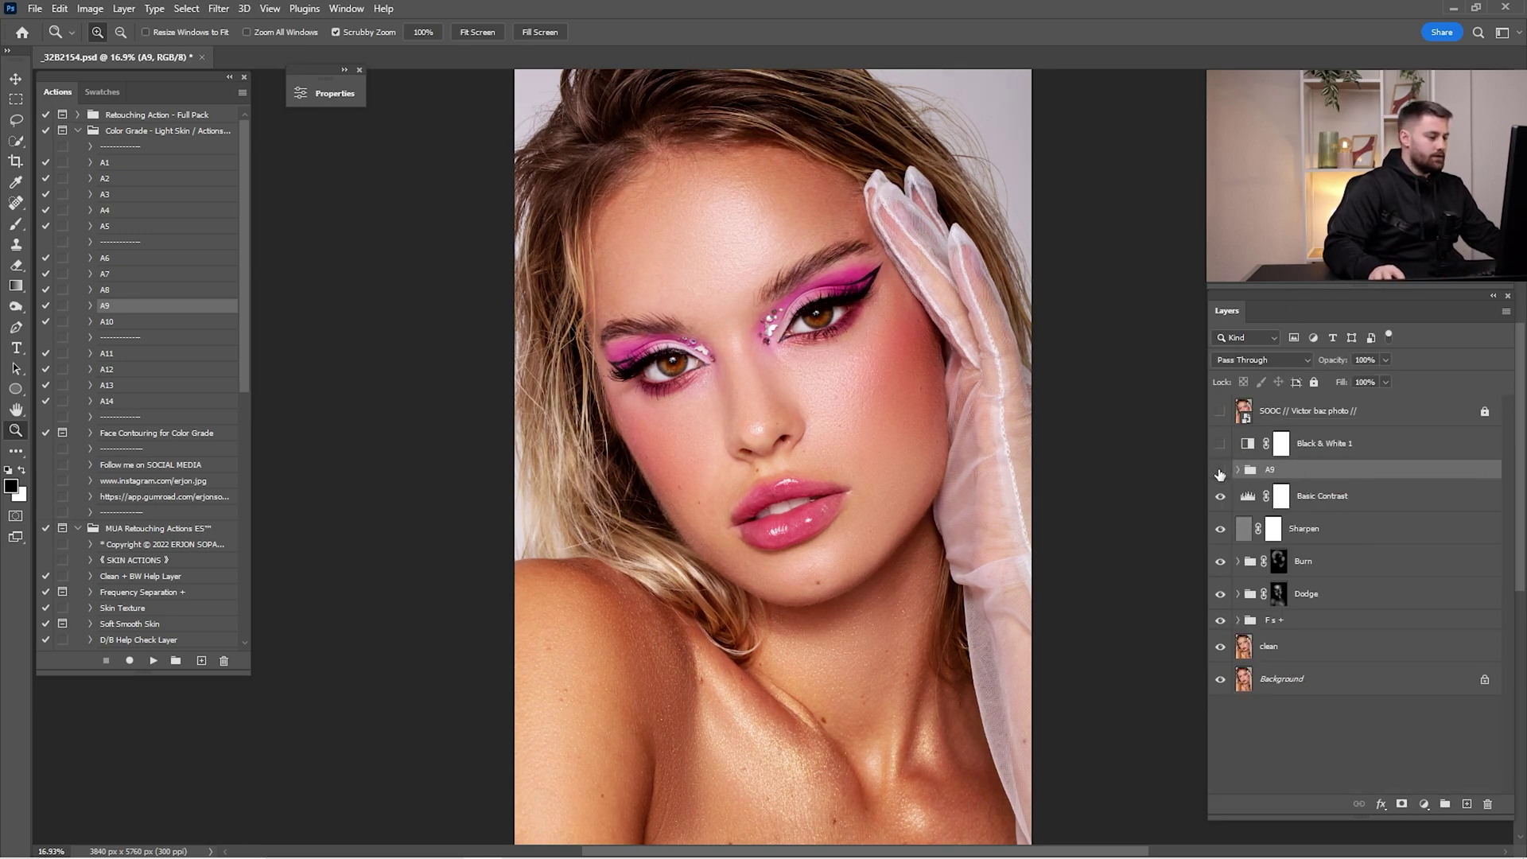
pyautogui.click(1220, 474)
pyautogui.click(1221, 471)
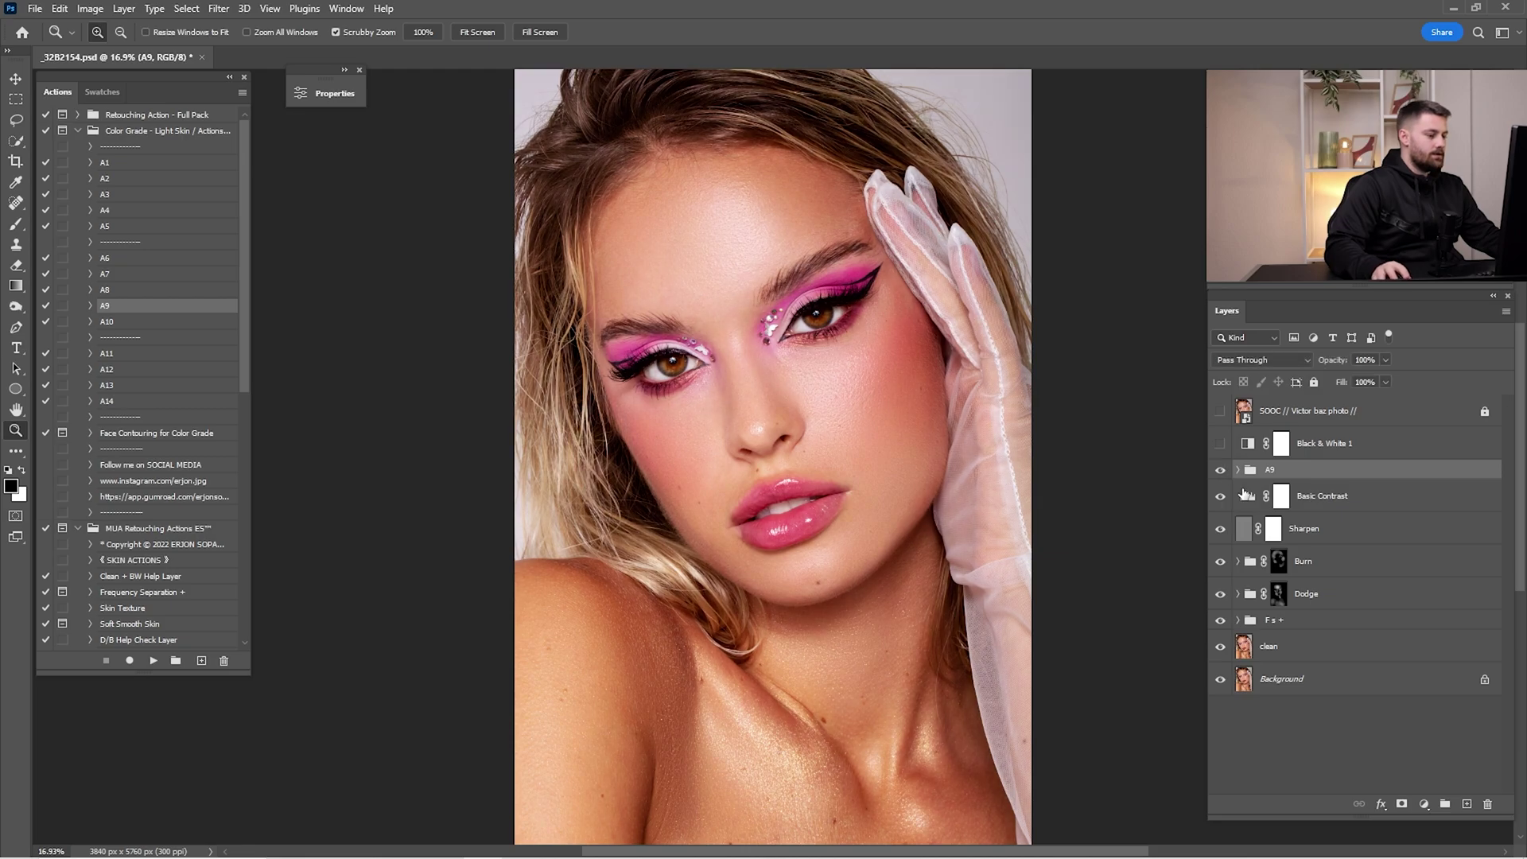
# Step: Add a Selective Color adjustment layer above A9 and set its Yellows to Cyan -14, Magenta -7 and Yellow about -41
pyautogui.click(1416, 809)
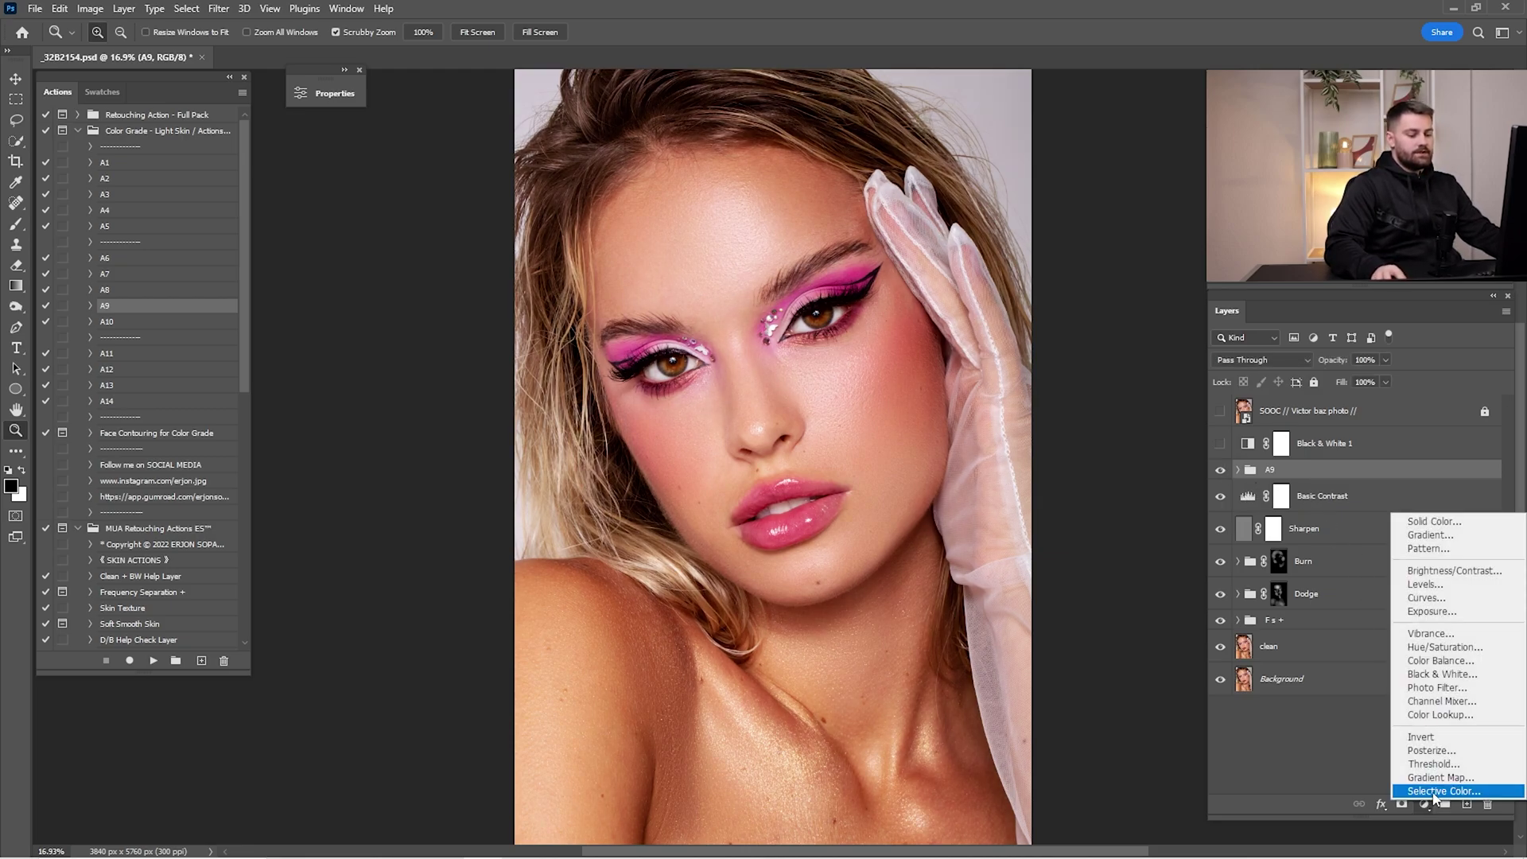
pyautogui.click(1436, 792)
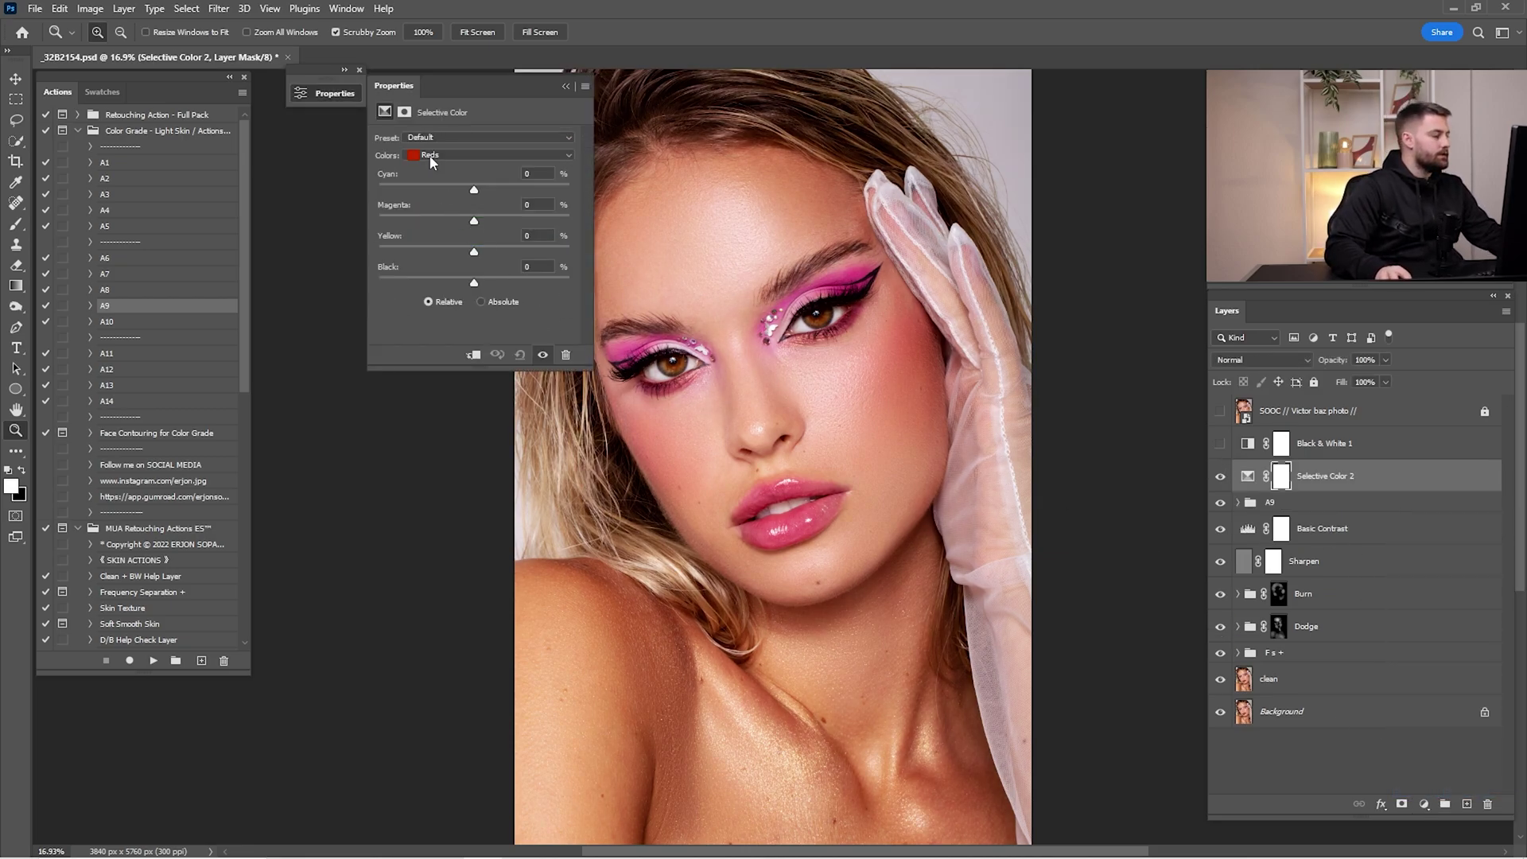
pyautogui.click(481, 156)
pyautogui.click(475, 177)
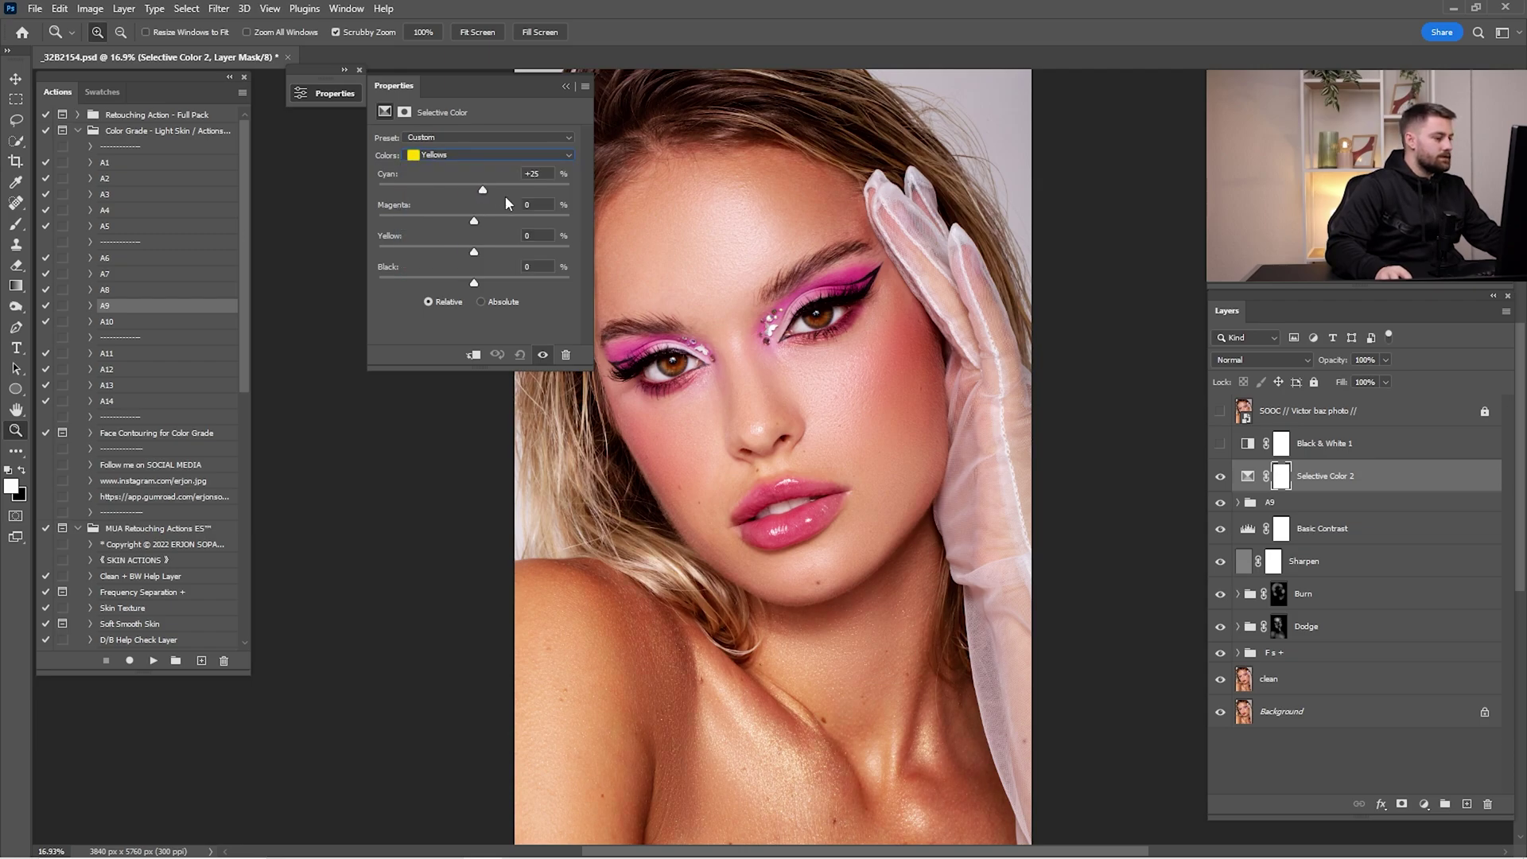
pyautogui.moveTo(444, 197); pyautogui.dragTo(442, 253)
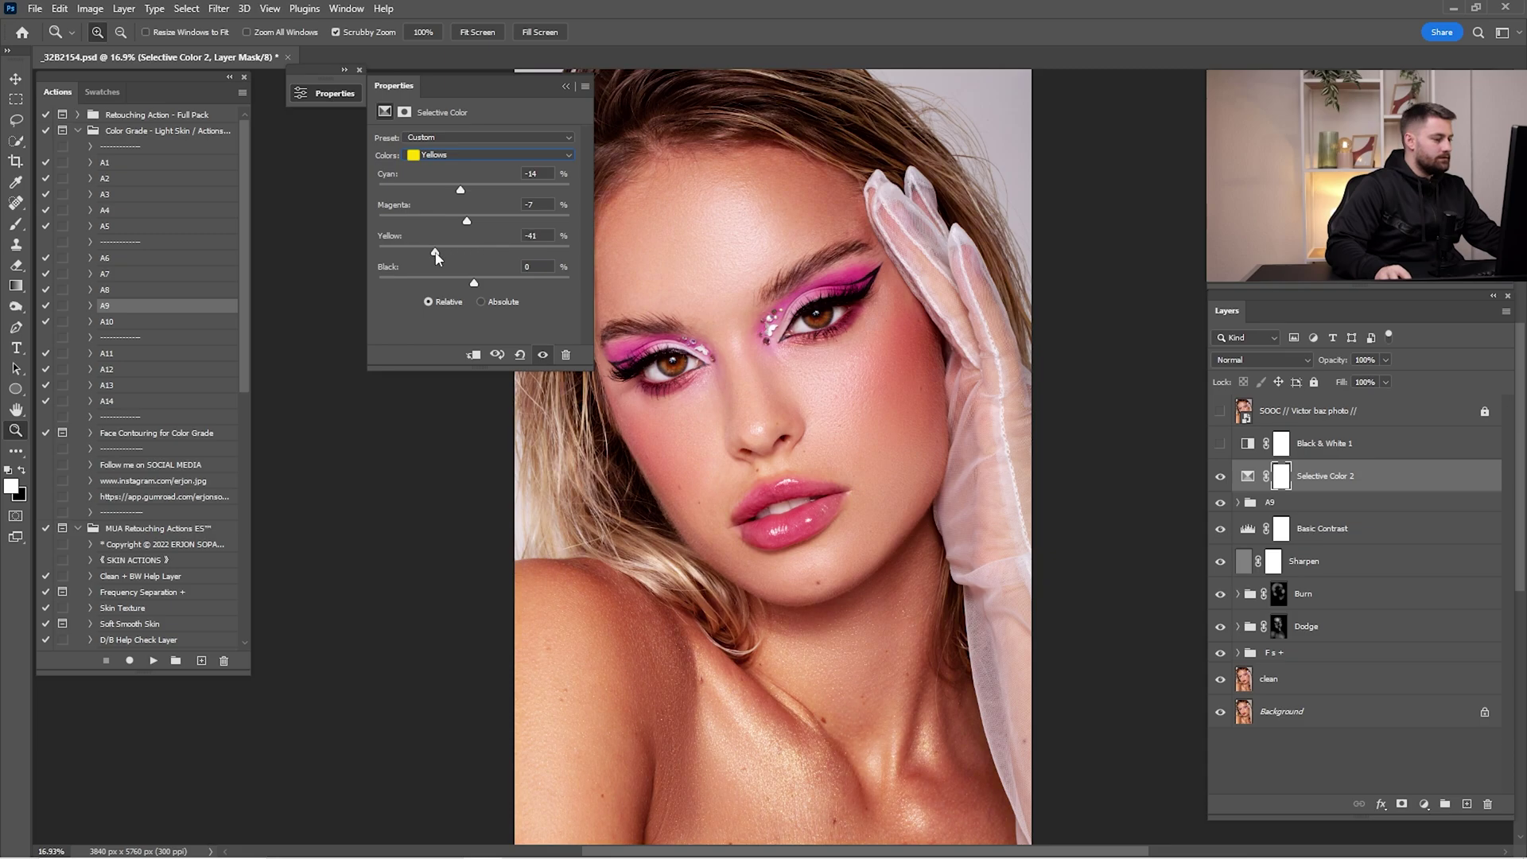
pyautogui.click(566, 86)
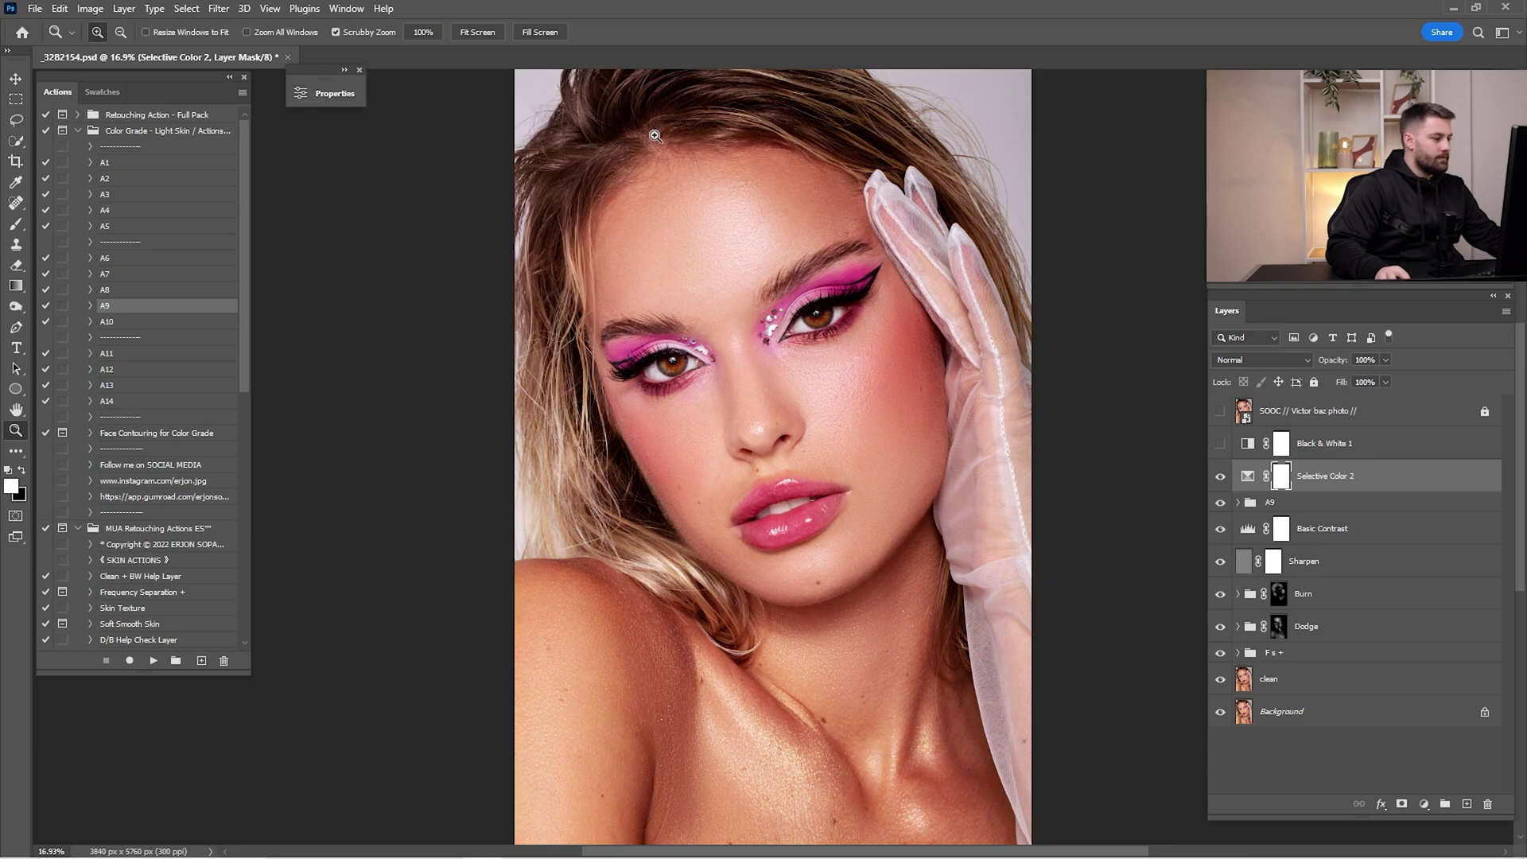
# Step: Compare the portrait with and without the Selective Color 2 layer
pyautogui.click(1220, 476)
pyautogui.click(1221, 478)
pyautogui.click(1220, 478)
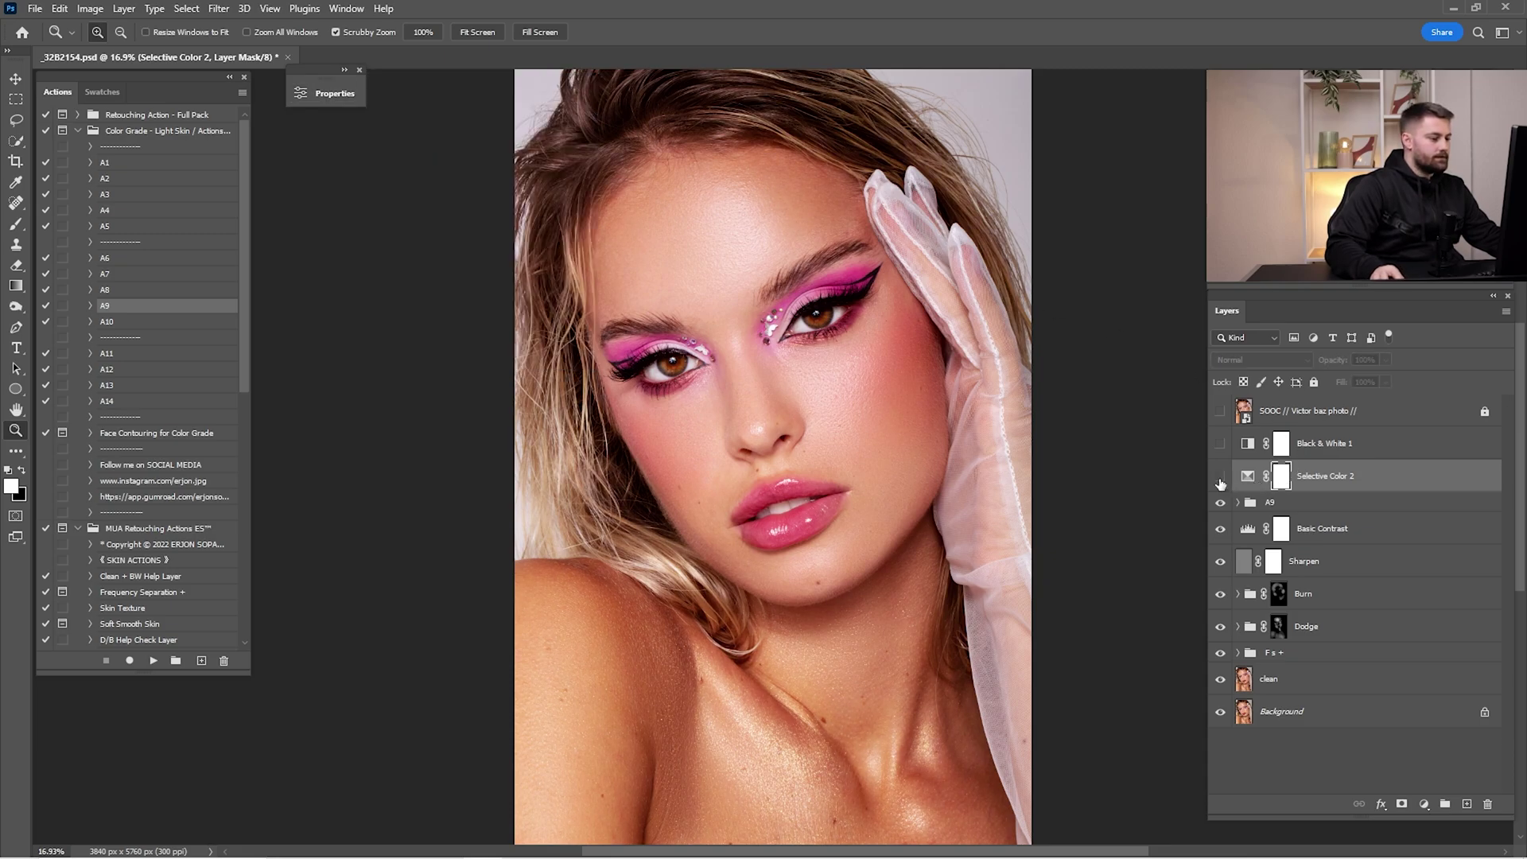
pyautogui.click(1220, 478)
pyautogui.click(1220, 478)
pyautogui.click(1221, 478)
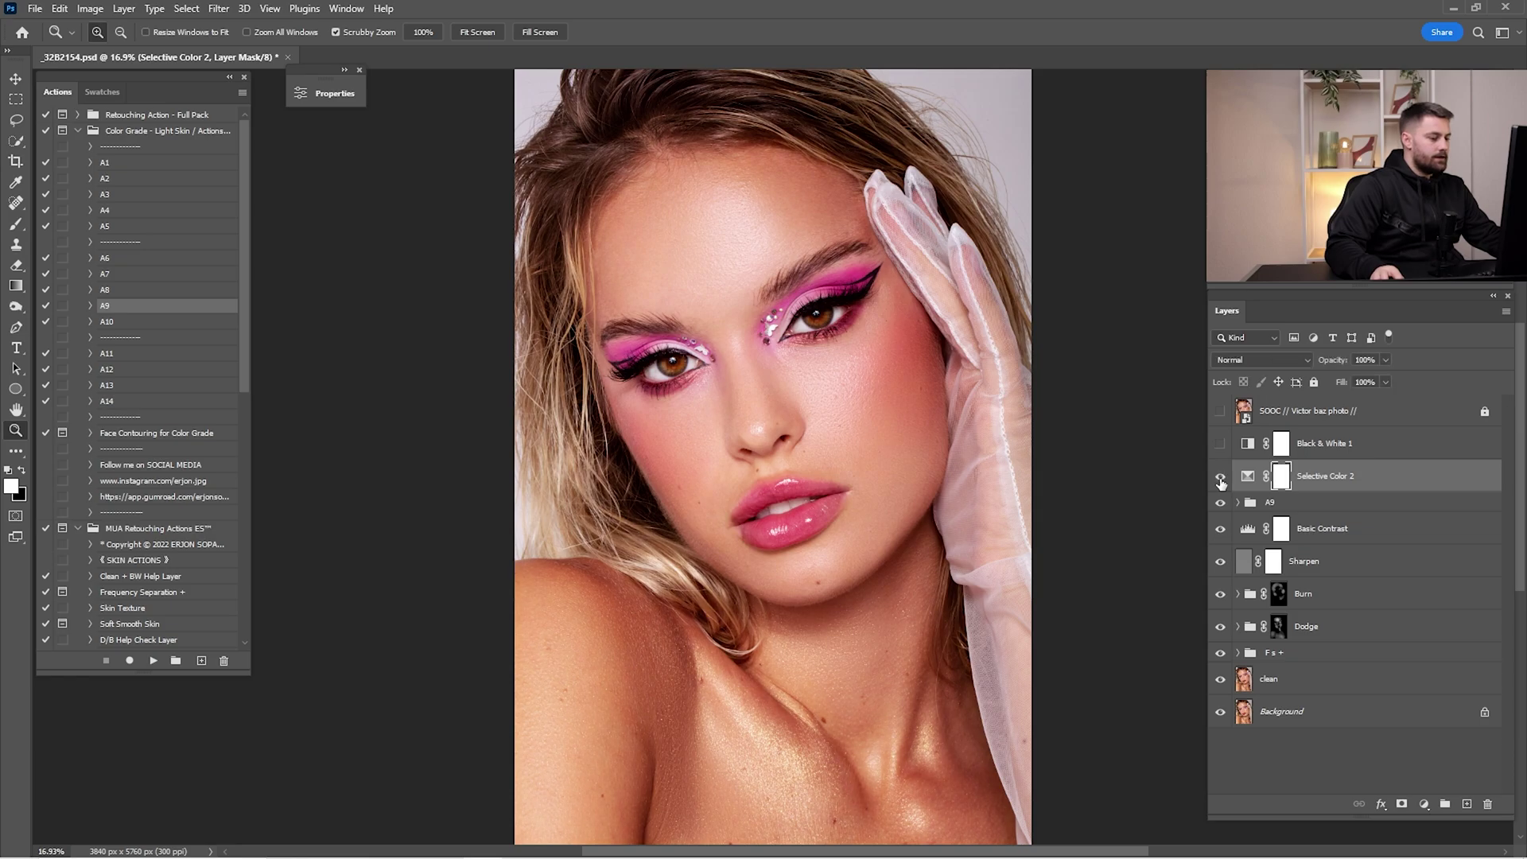
pyautogui.moveTo(1328, 362); pyautogui.dragTo(1327, 366)
# Step: Add another Selective Color adjustment layer and set its Reds to Cyan +4, Magenta -2 and Yellow about +12
pyautogui.click(1423, 804)
pyautogui.click(1443, 788)
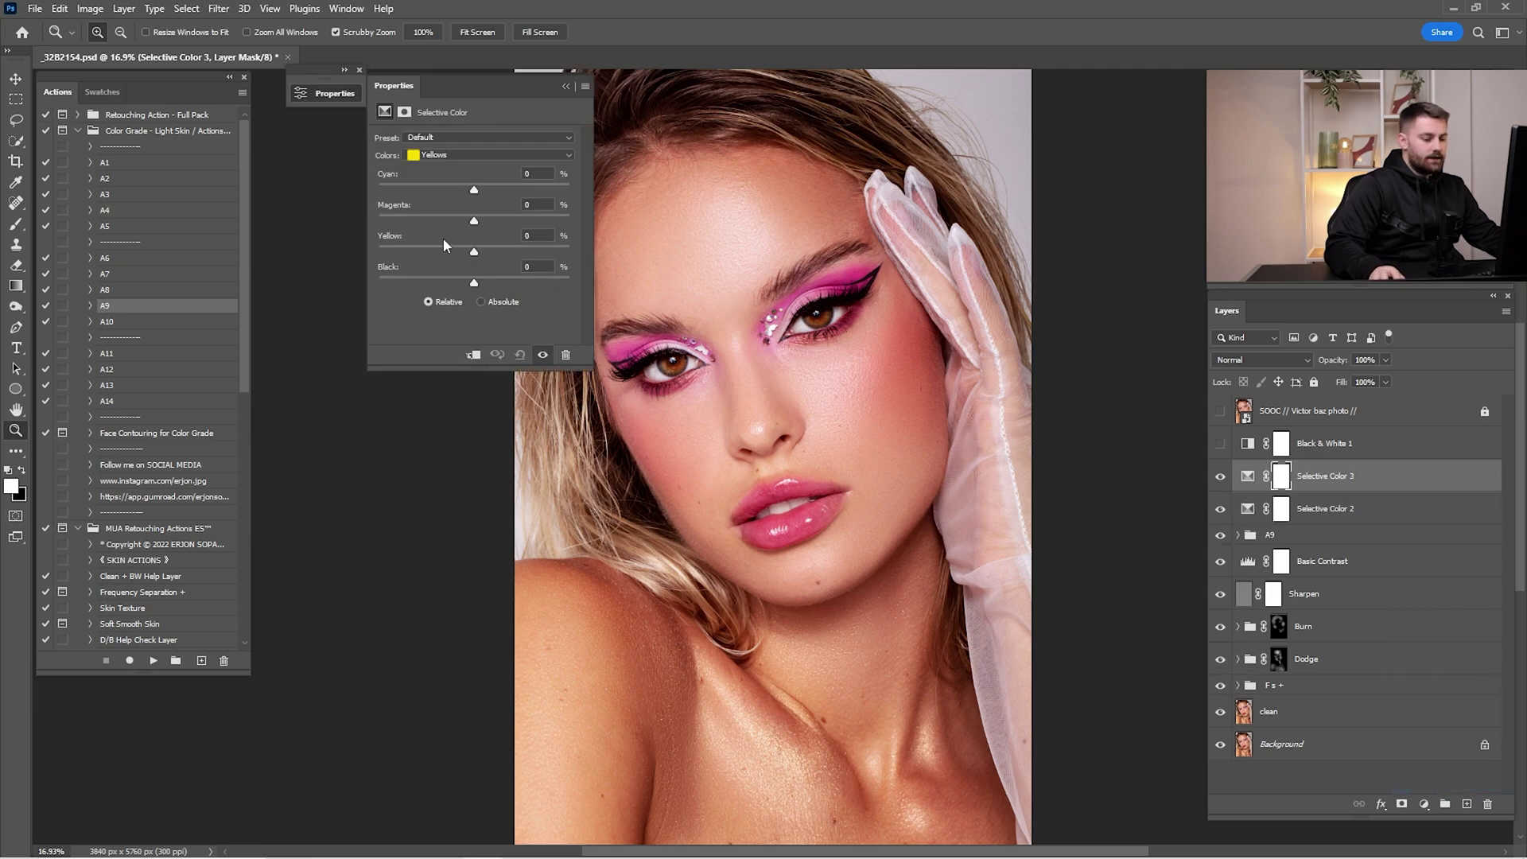
pyautogui.click(460, 156)
pyautogui.click(493, 84)
pyautogui.moveTo(493, 84); pyautogui.dragTo(409, 103)
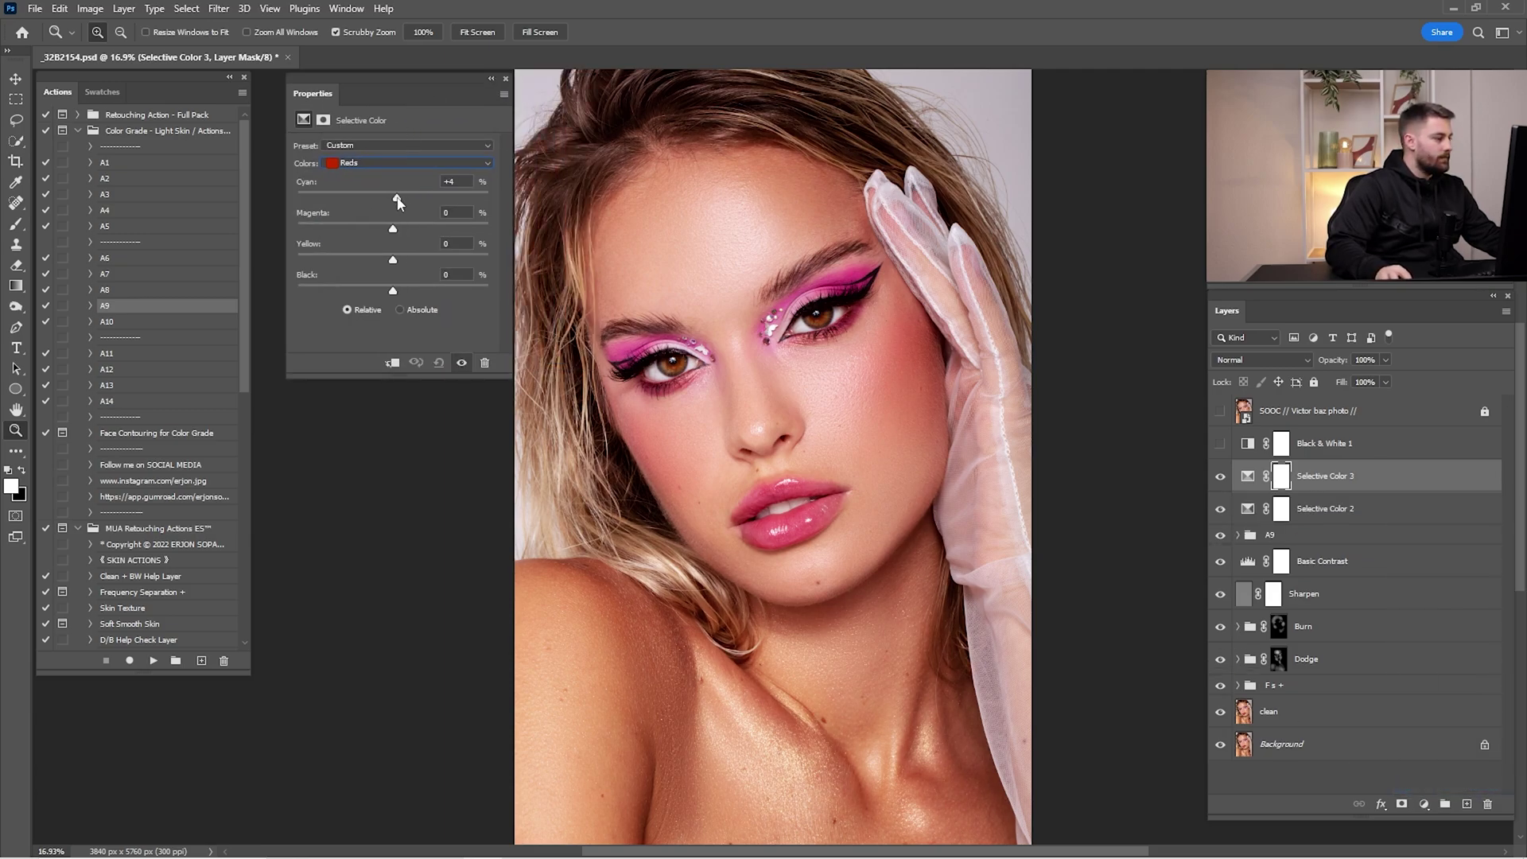
pyautogui.moveTo(393, 229); pyautogui.dragTo(396, 229)
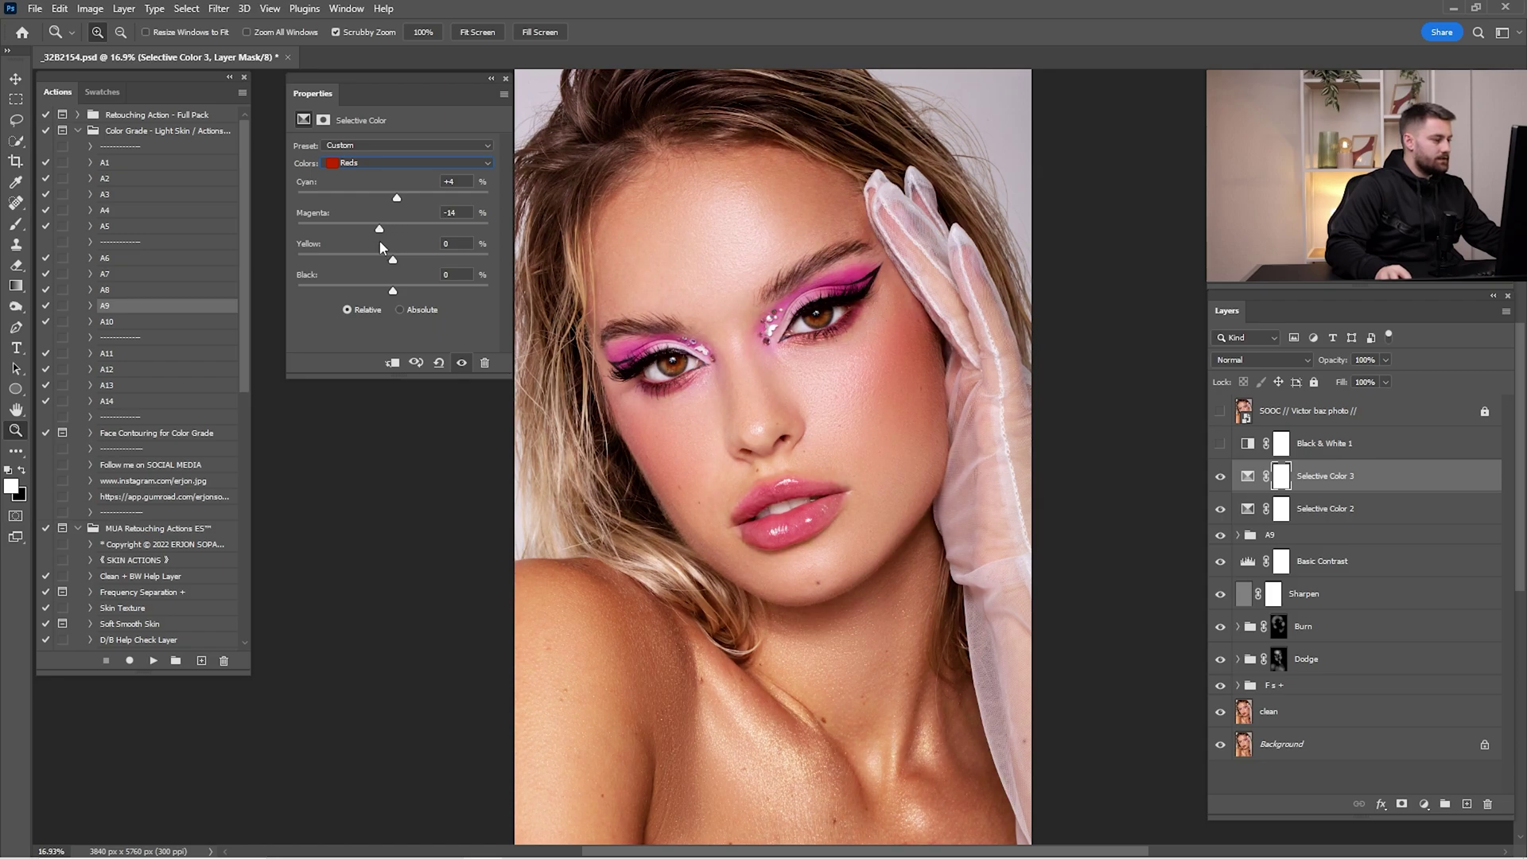
pyautogui.moveTo(393, 260); pyautogui.dragTo(402, 261)
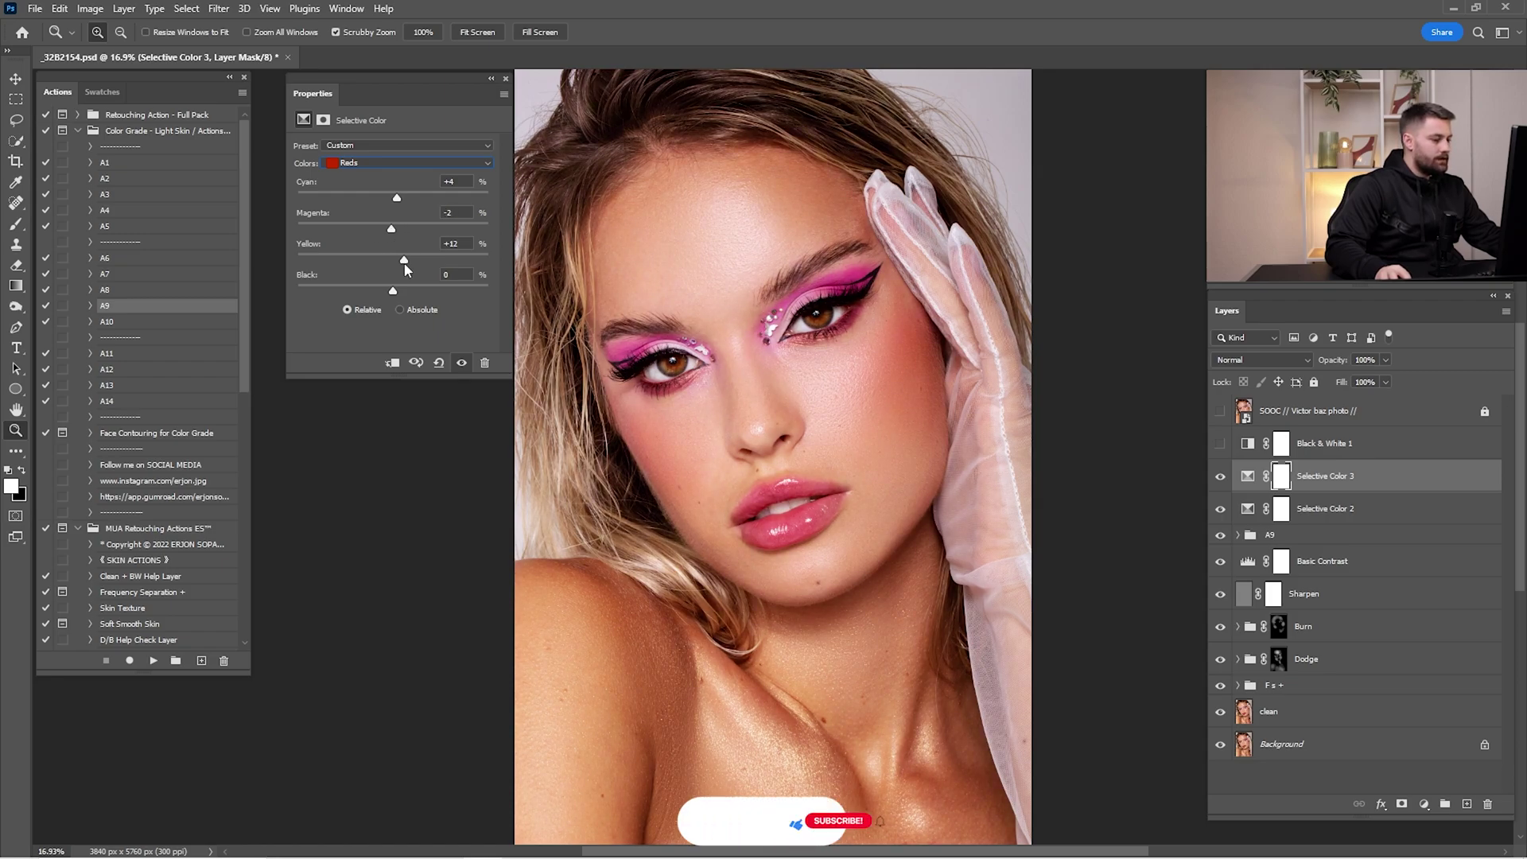
pyautogui.click(491, 79)
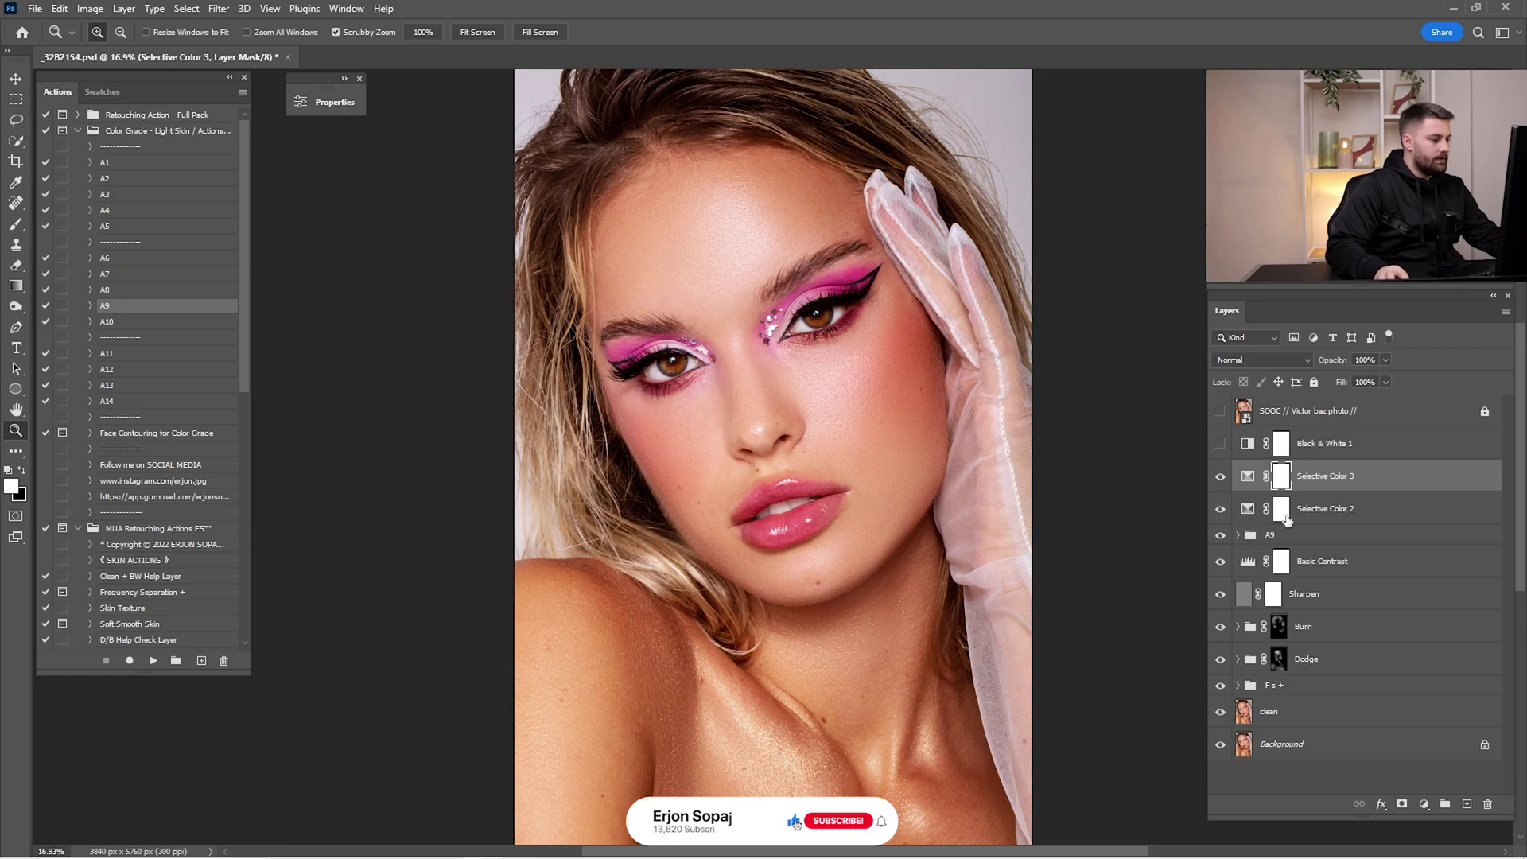
# Step: Check the effect of the Selective Color 3 layer and set its opacity to 50%
pyautogui.click(1221, 479)
pyautogui.click(1222, 479)
pyautogui.click(1332, 362)
pyautogui.write('50')
pyautogui.press('Return')
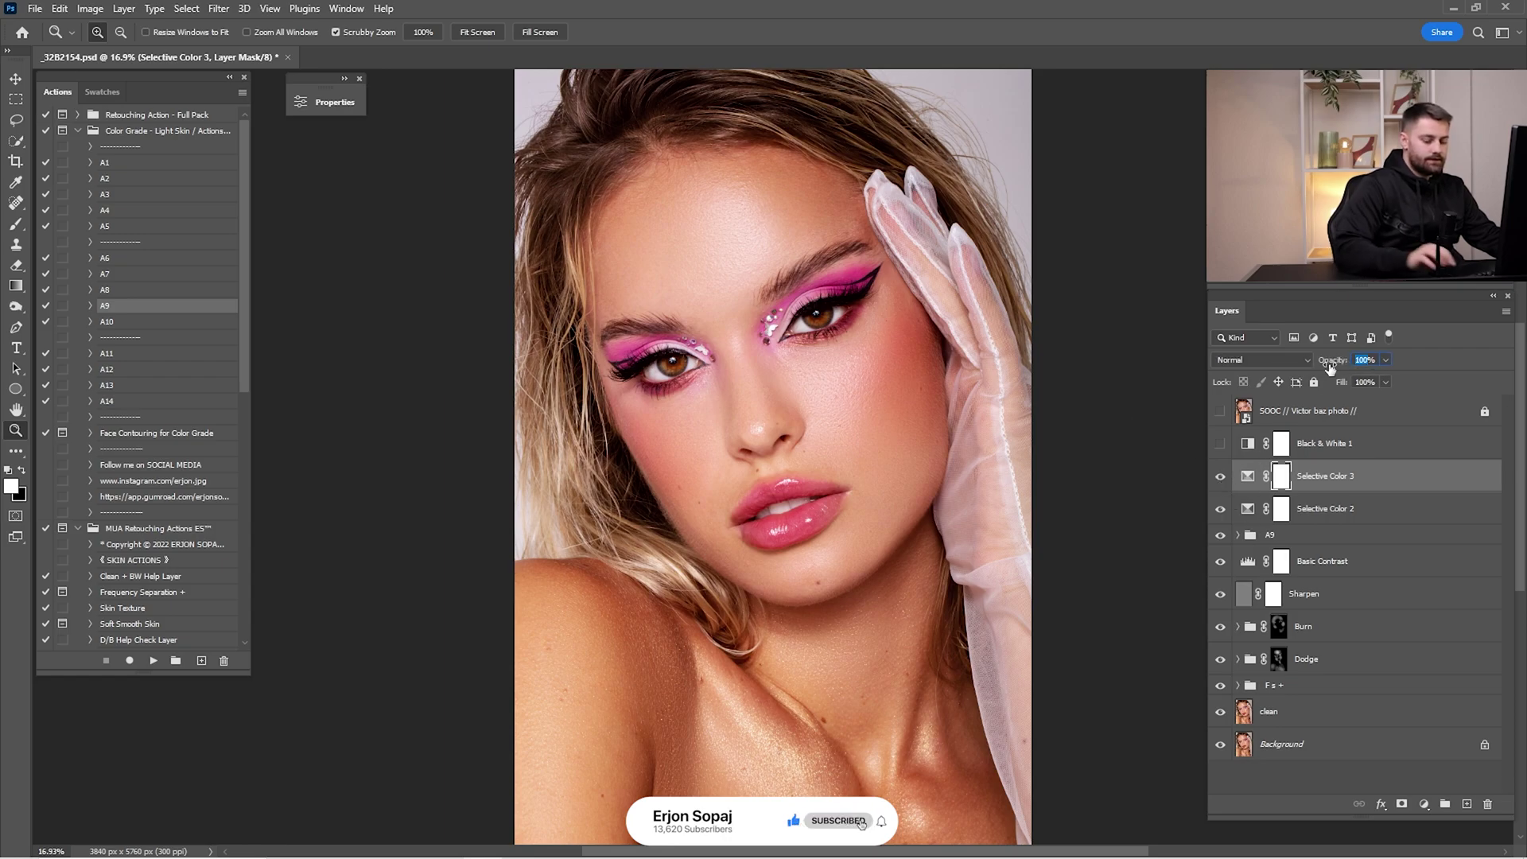
# Step: Add a Color Balance adjustment layer and set its Highlights to Cyan-Red -16 and Yellow-Blue +28
pyautogui.click(1425, 804)
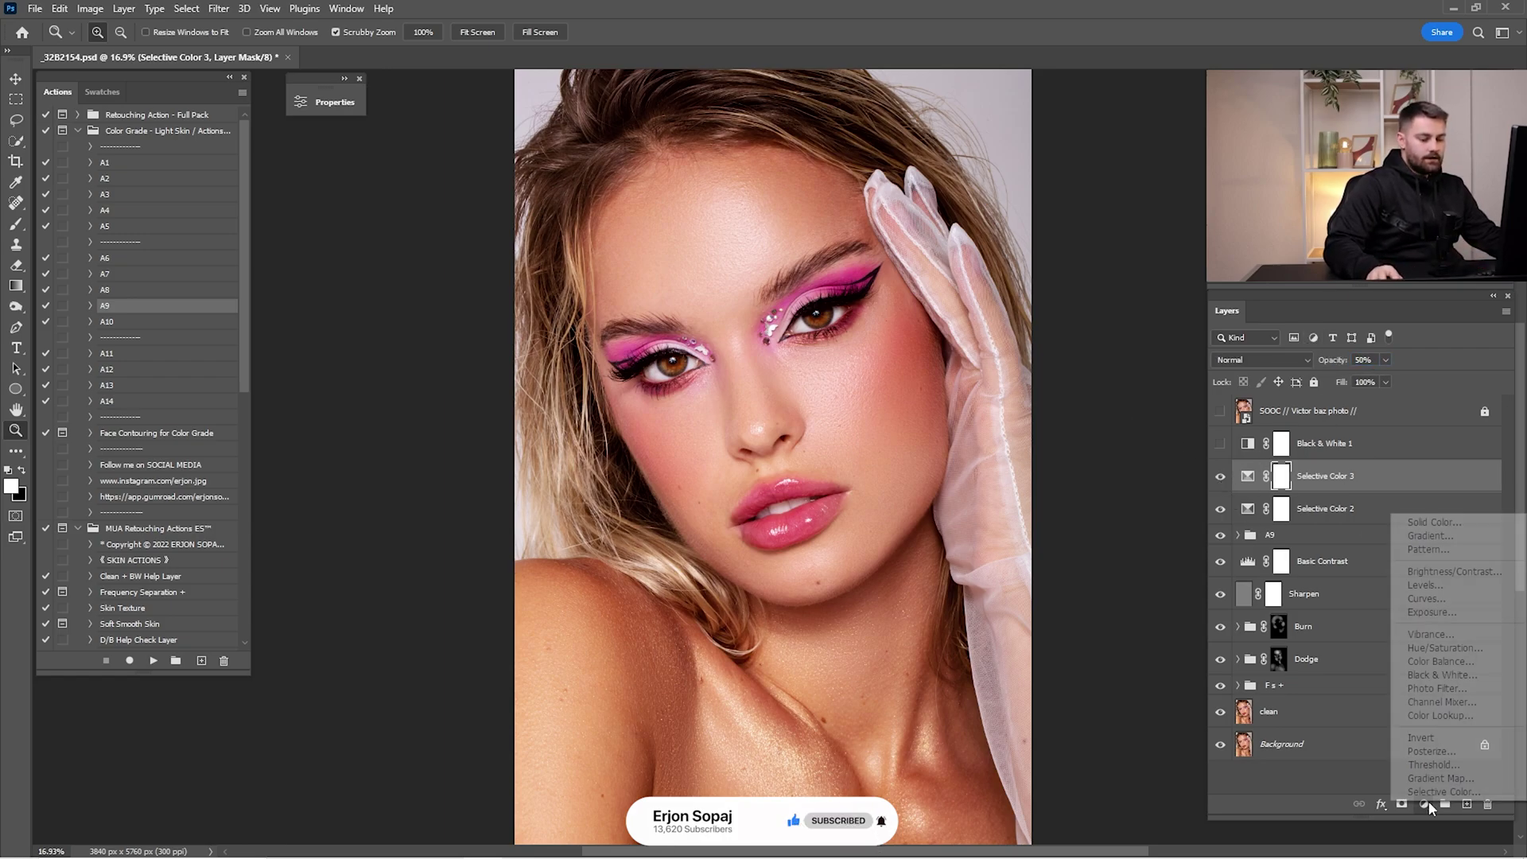
pyautogui.click(1485, 663)
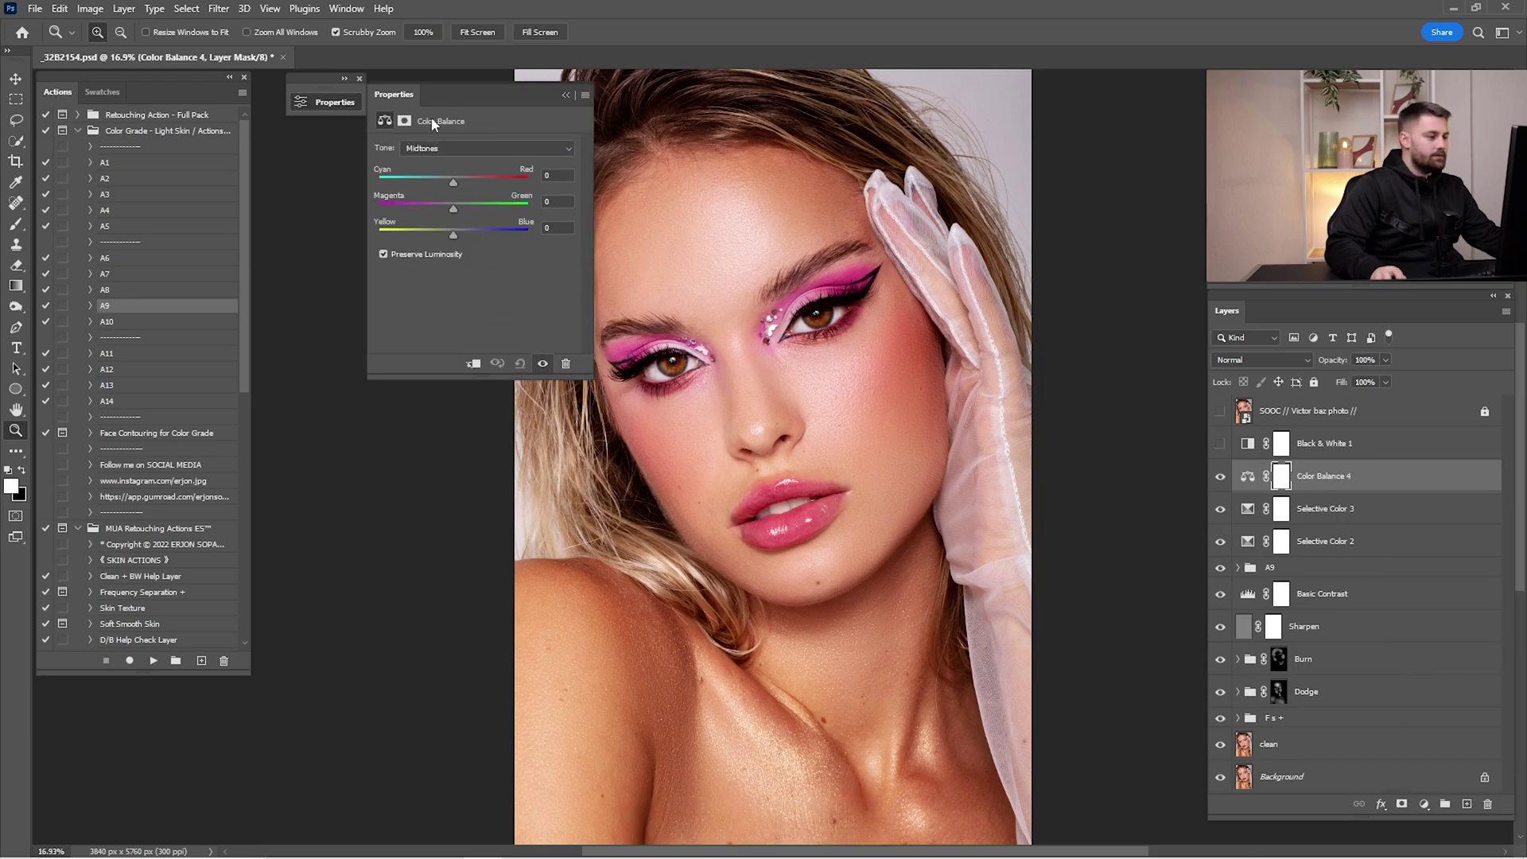
pyautogui.click(455, 149)
pyautogui.click(459, 179)
pyautogui.moveTo(453, 182); pyautogui.dragTo(466, 235)
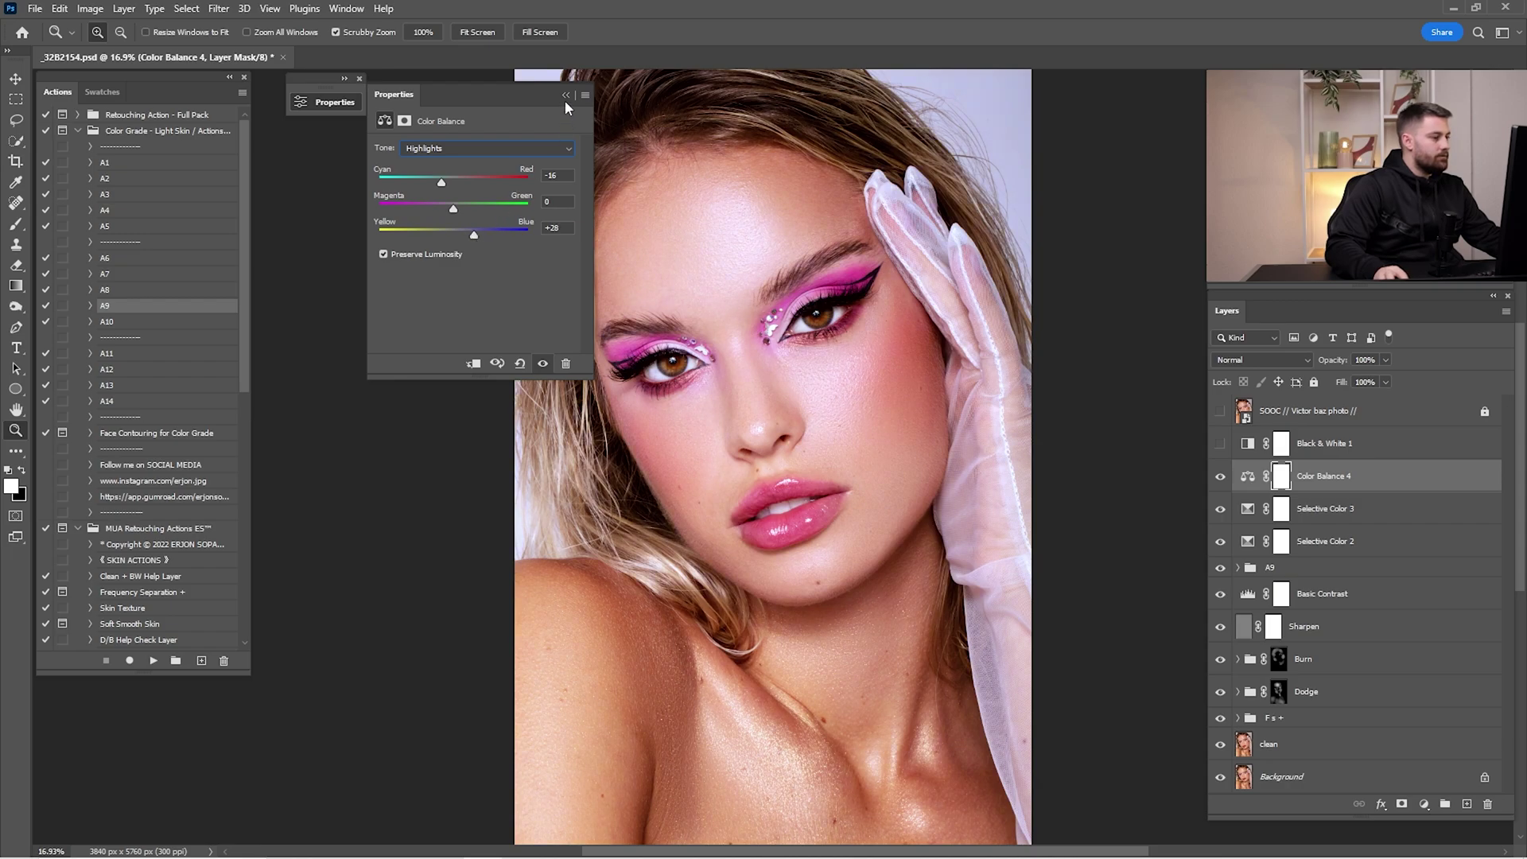
pyautogui.click(586, 99)
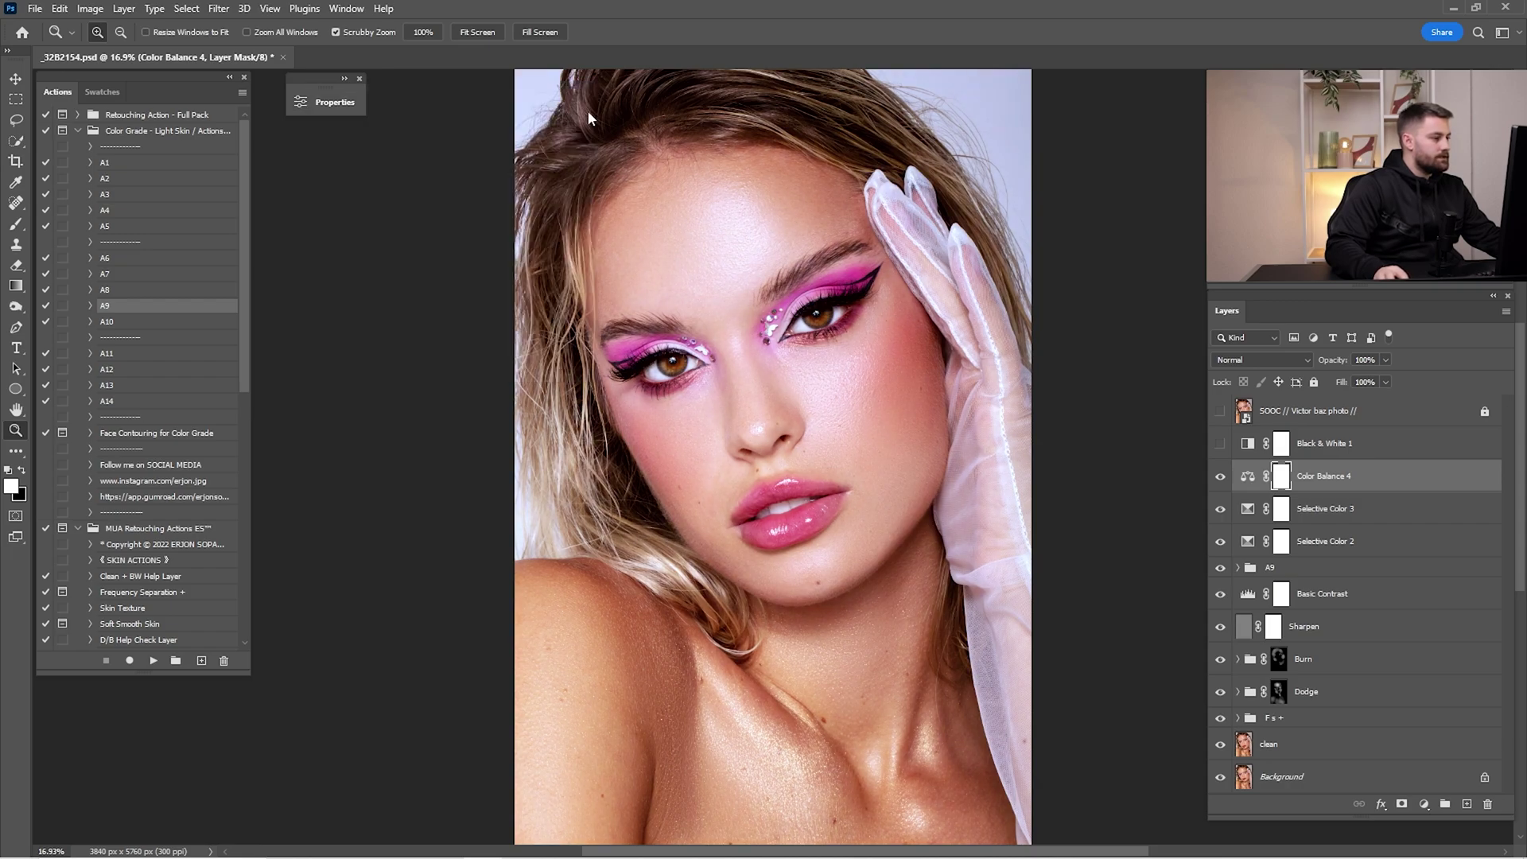
# Step: Compare the portrait with and without the Color Balance 4 layer and set its opacity to 25%
pyautogui.click(1220, 476)
pyautogui.click(1220, 476)
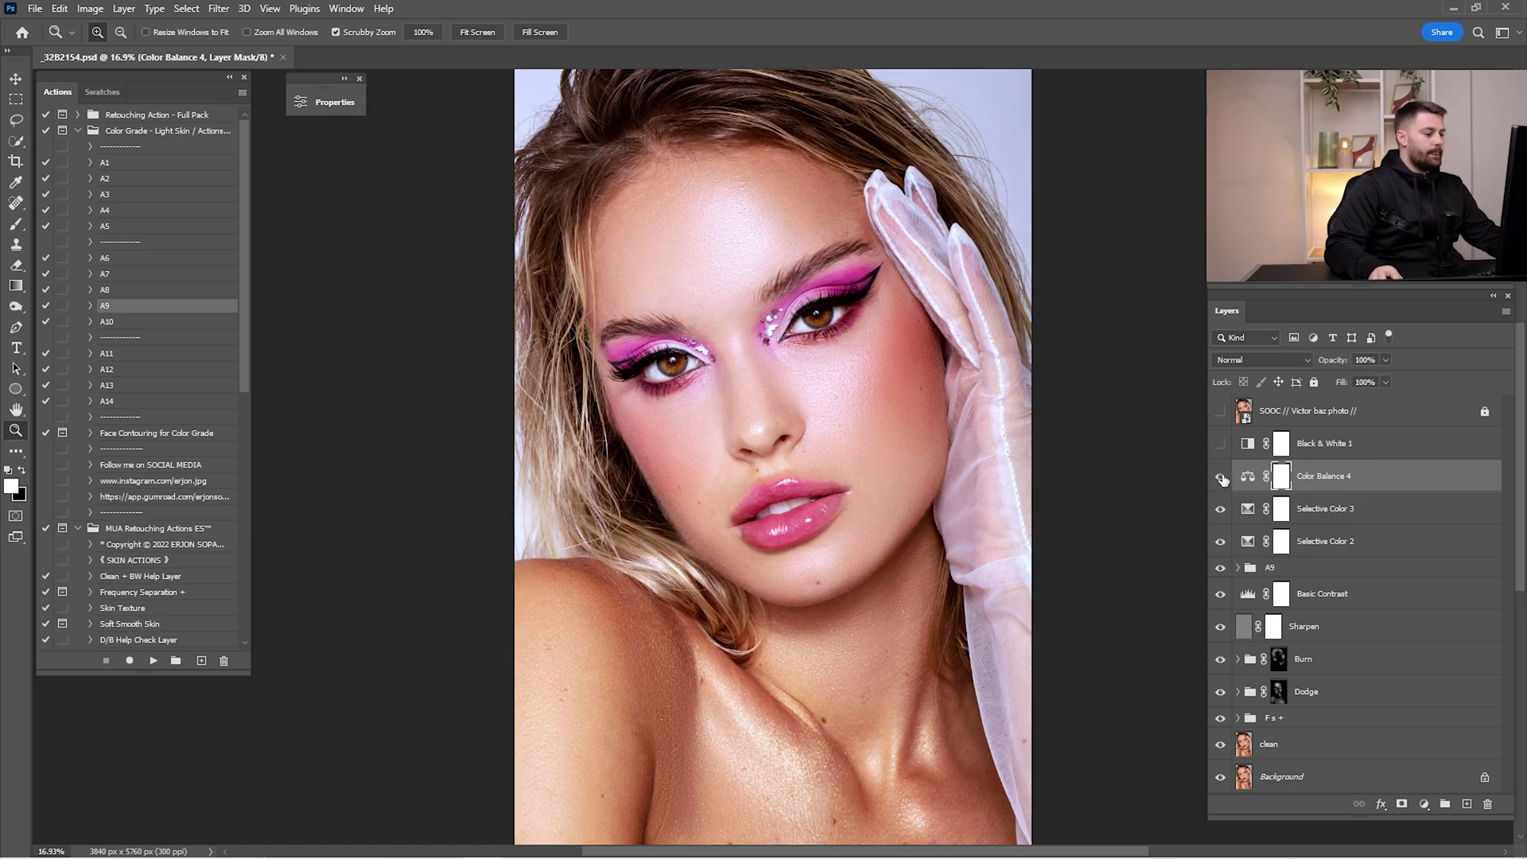
pyautogui.click(1220, 476)
pyautogui.click(1220, 476)
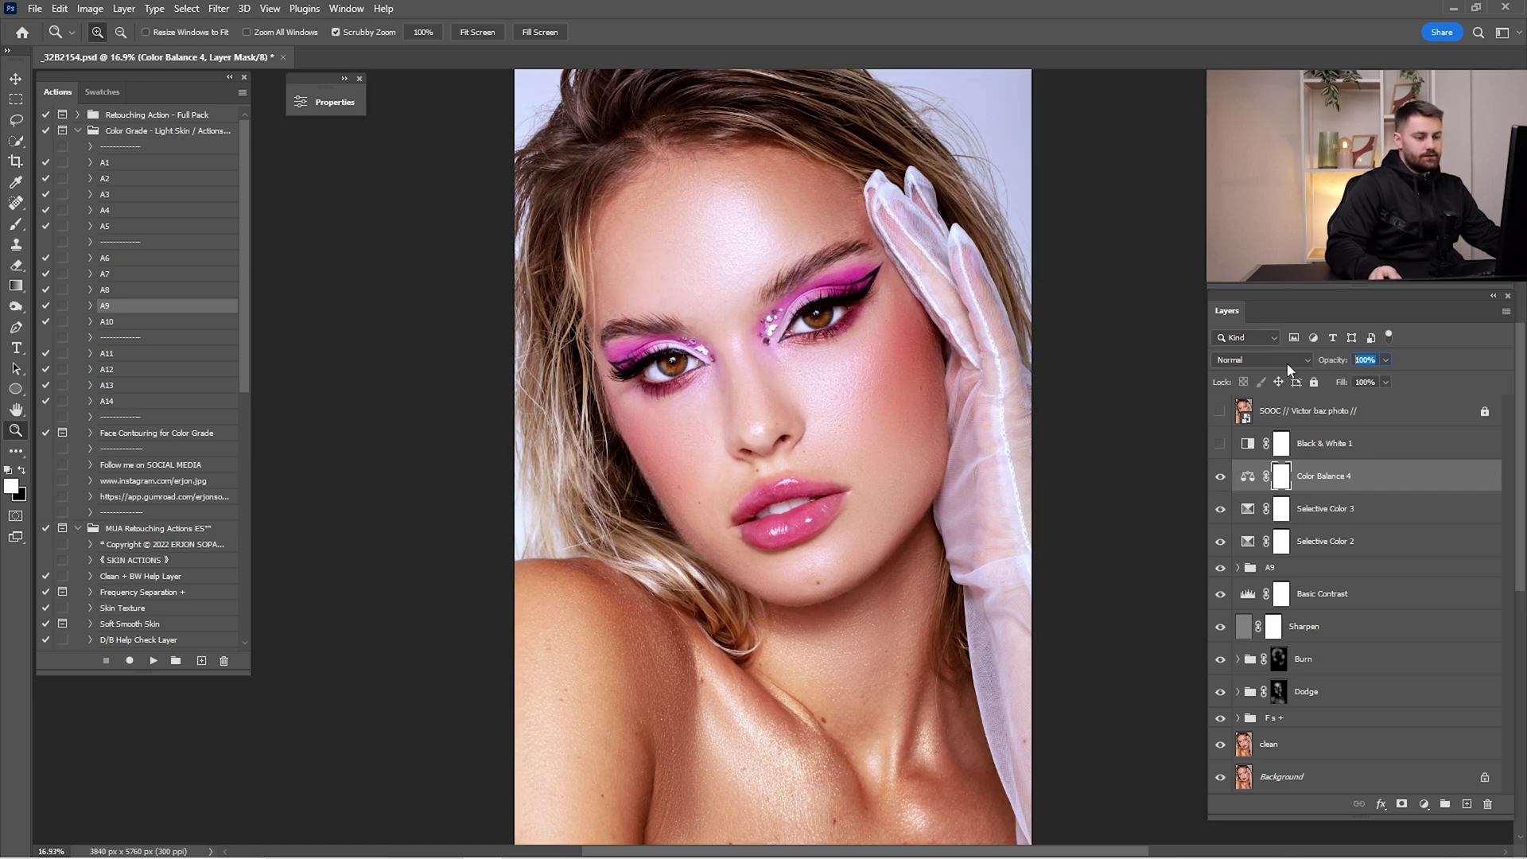
pyautogui.write('25')
pyautogui.press('Return')
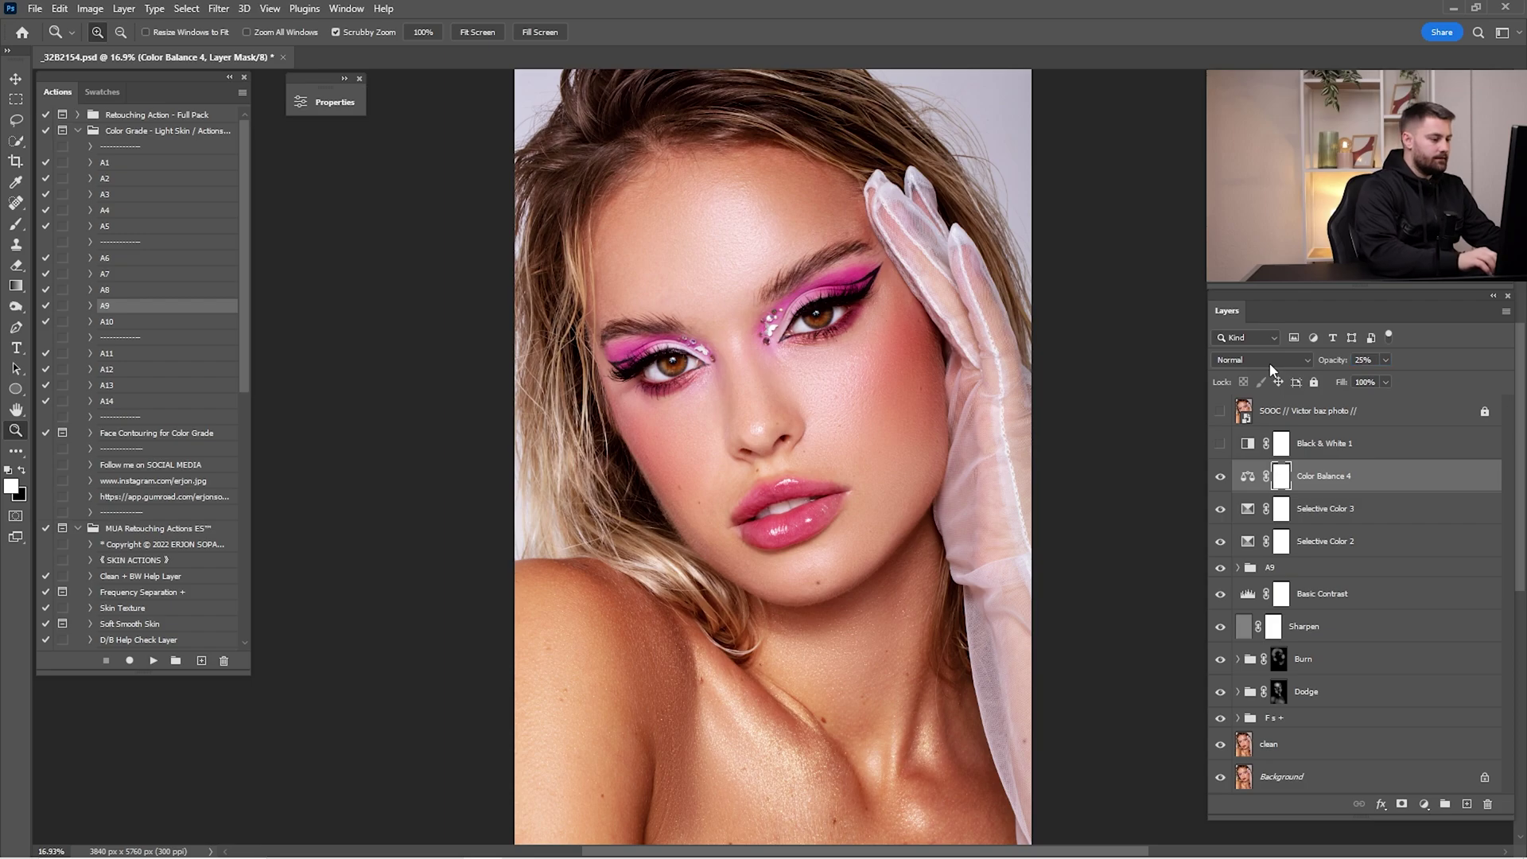
# Step: Add another Color Balance adjustment layer and warm its Midtones by shifting Cyan-Red to about +18 and Yellow-Blue towards yellow
pyautogui.click(1424, 805)
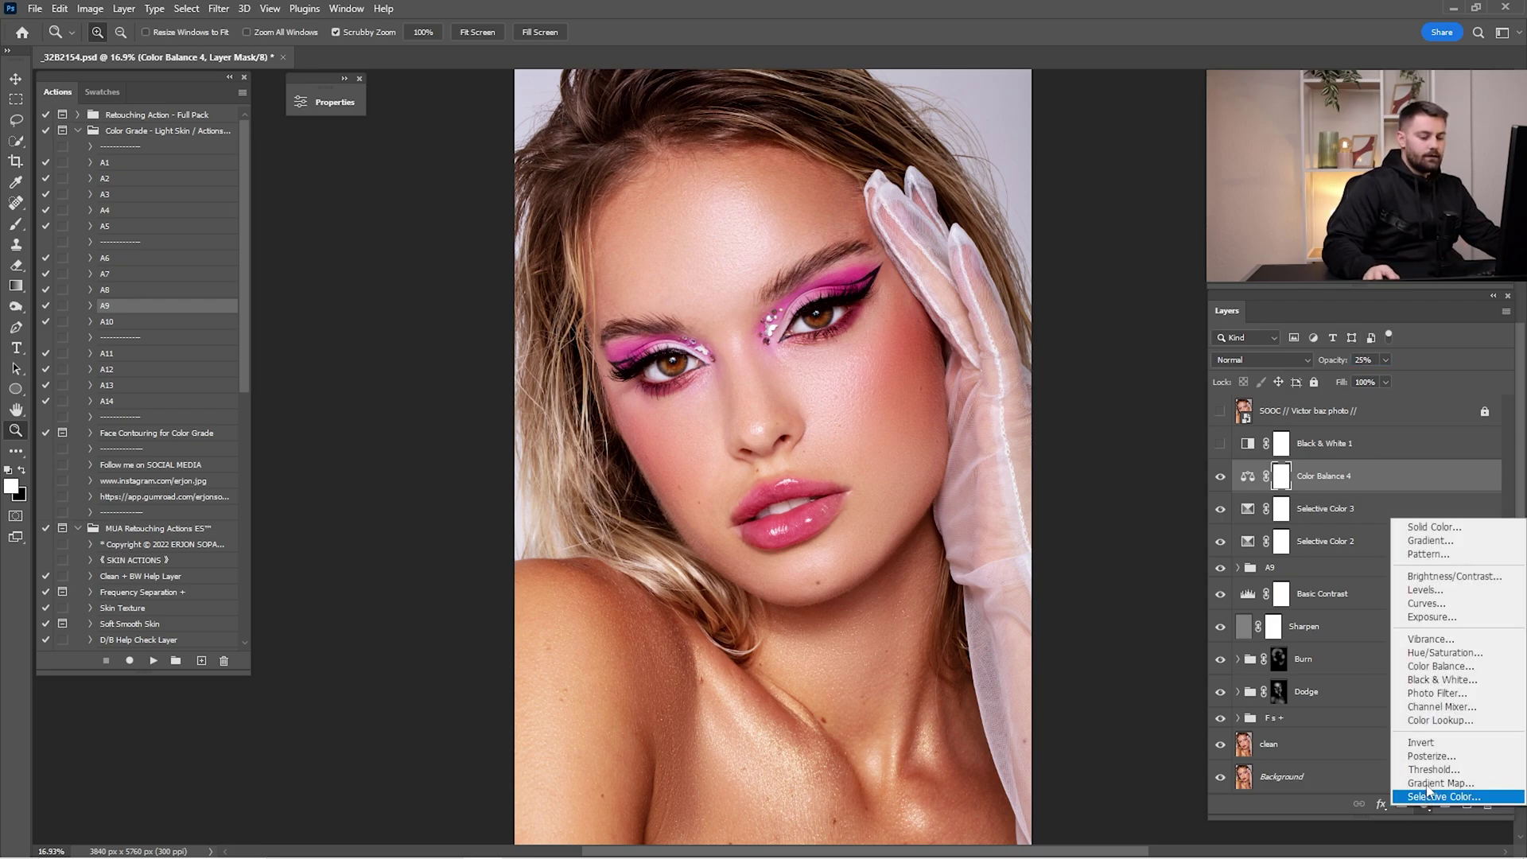
pyautogui.click(1458, 671)
pyautogui.click(416, 148)
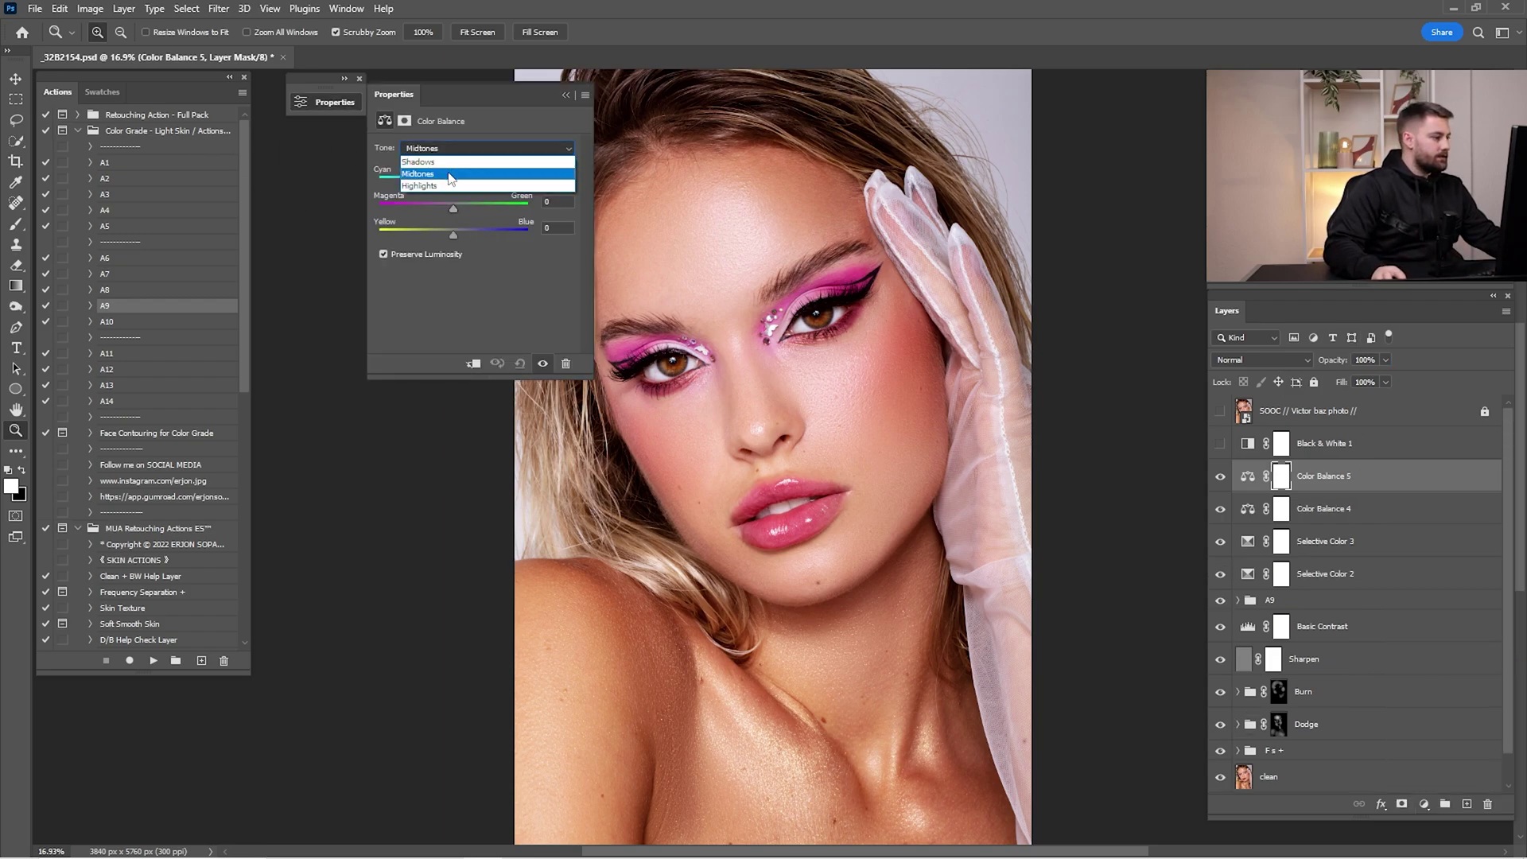
pyautogui.click(448, 173)
pyautogui.moveTo(461, 183); pyautogui.dragTo(447, 233)
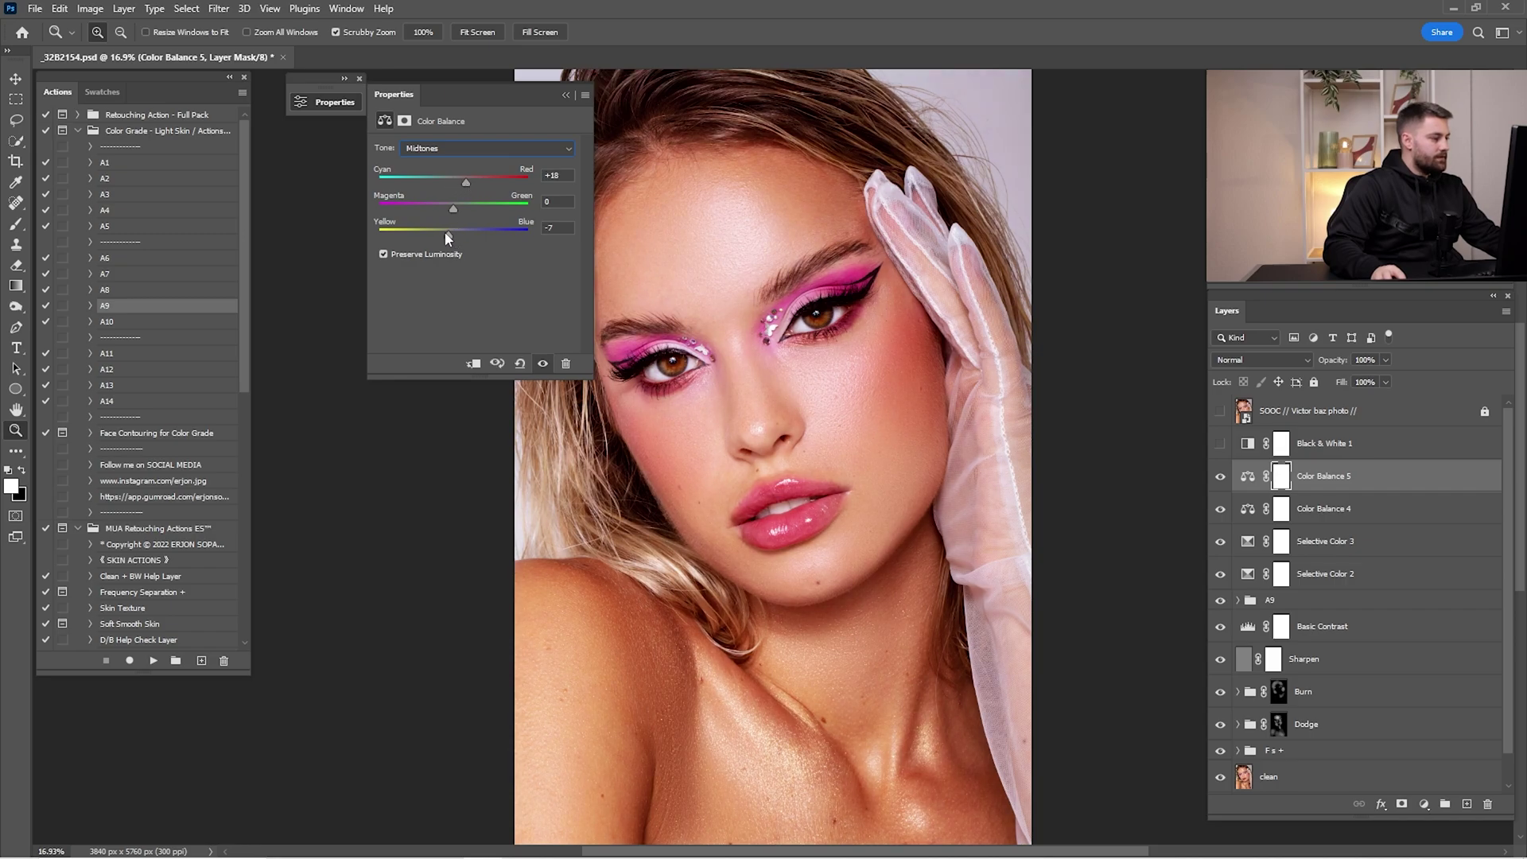
pyautogui.click(567, 95)
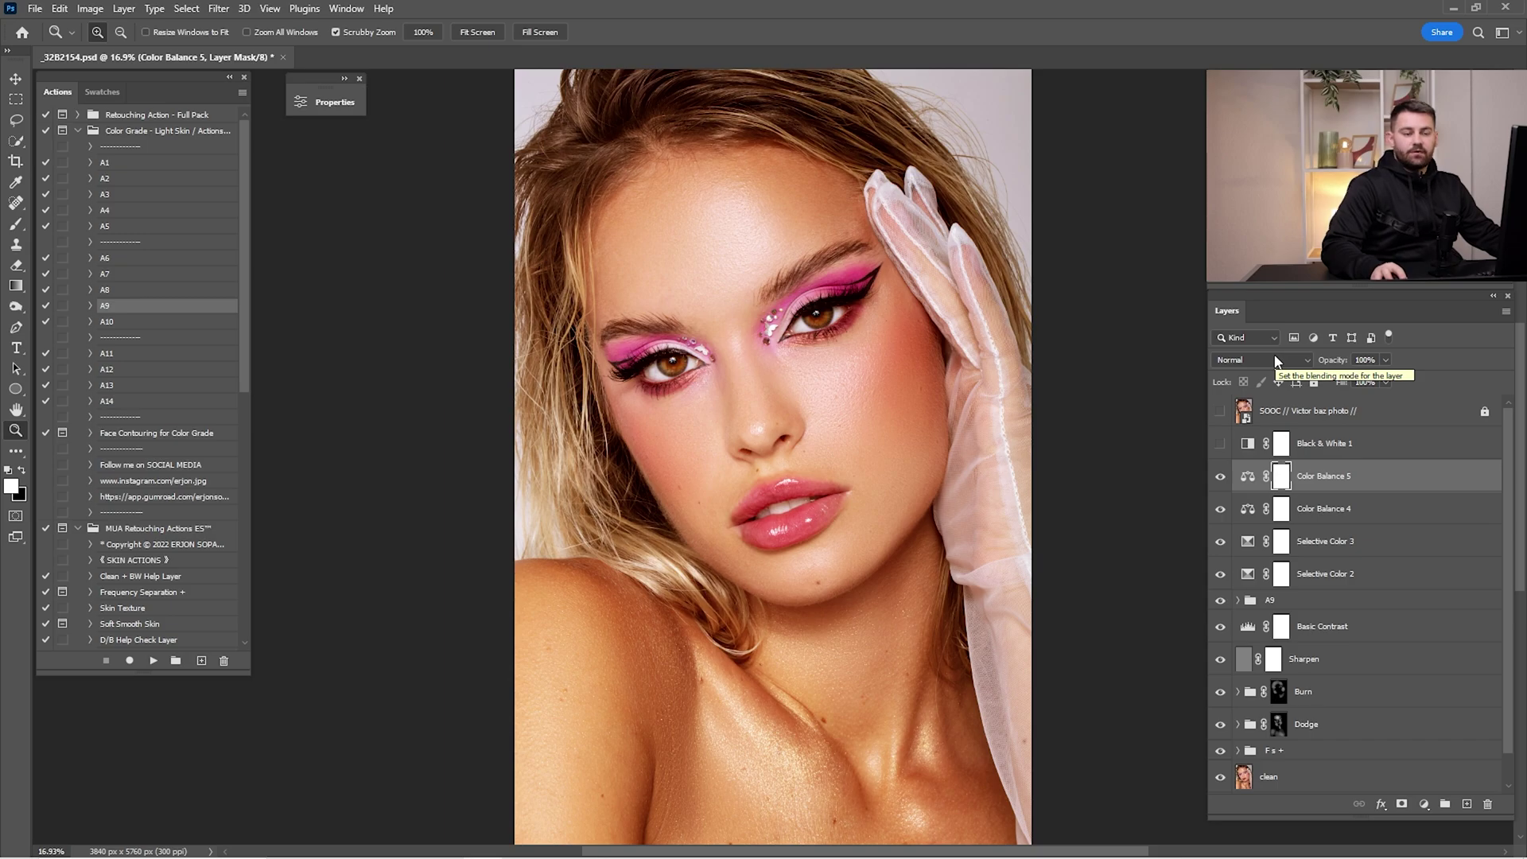
# Step: Set the Color Balance 5 layer's blending mode to Soft Light
pyautogui.click(1264, 356)
pyautogui.click(1231, 564)
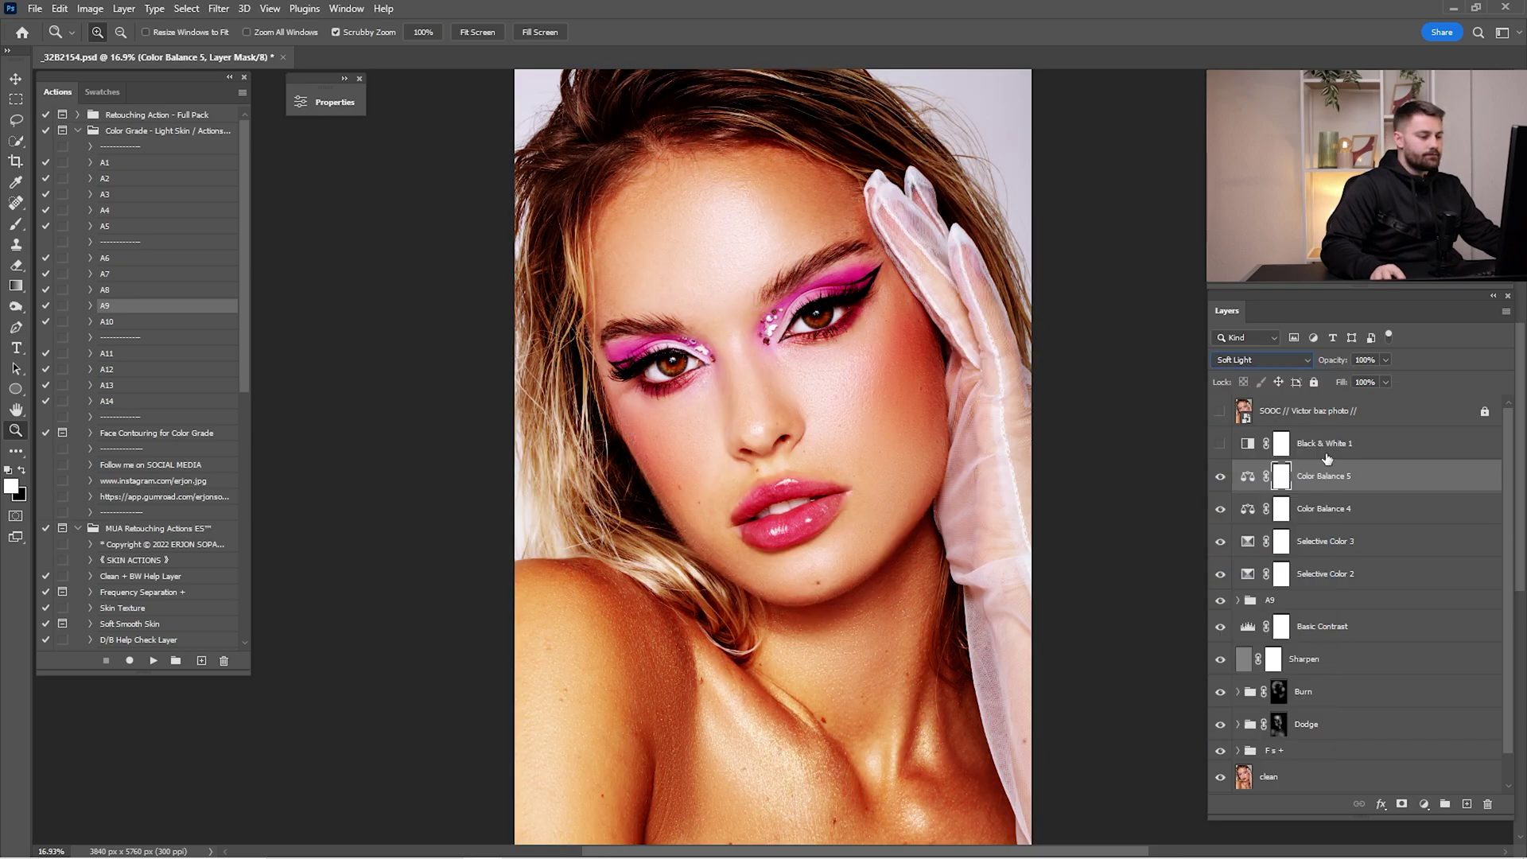
# Step: Set the Color Balance 5 layer's opacity to 20% and compare the portrait with and without it
pyautogui.write('20')
pyautogui.press('Return')
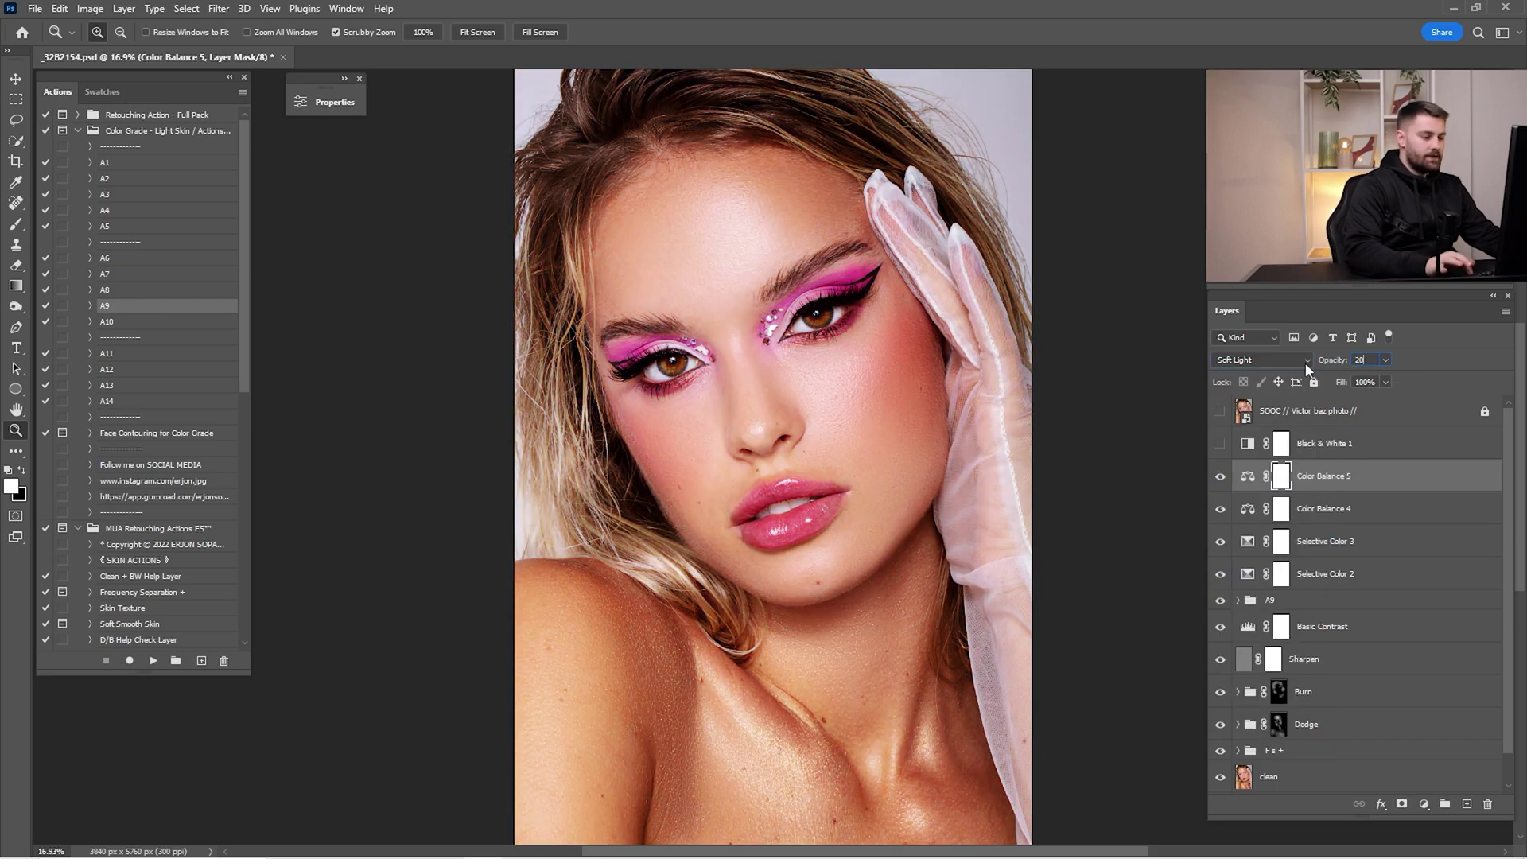
pyautogui.click(1221, 480)
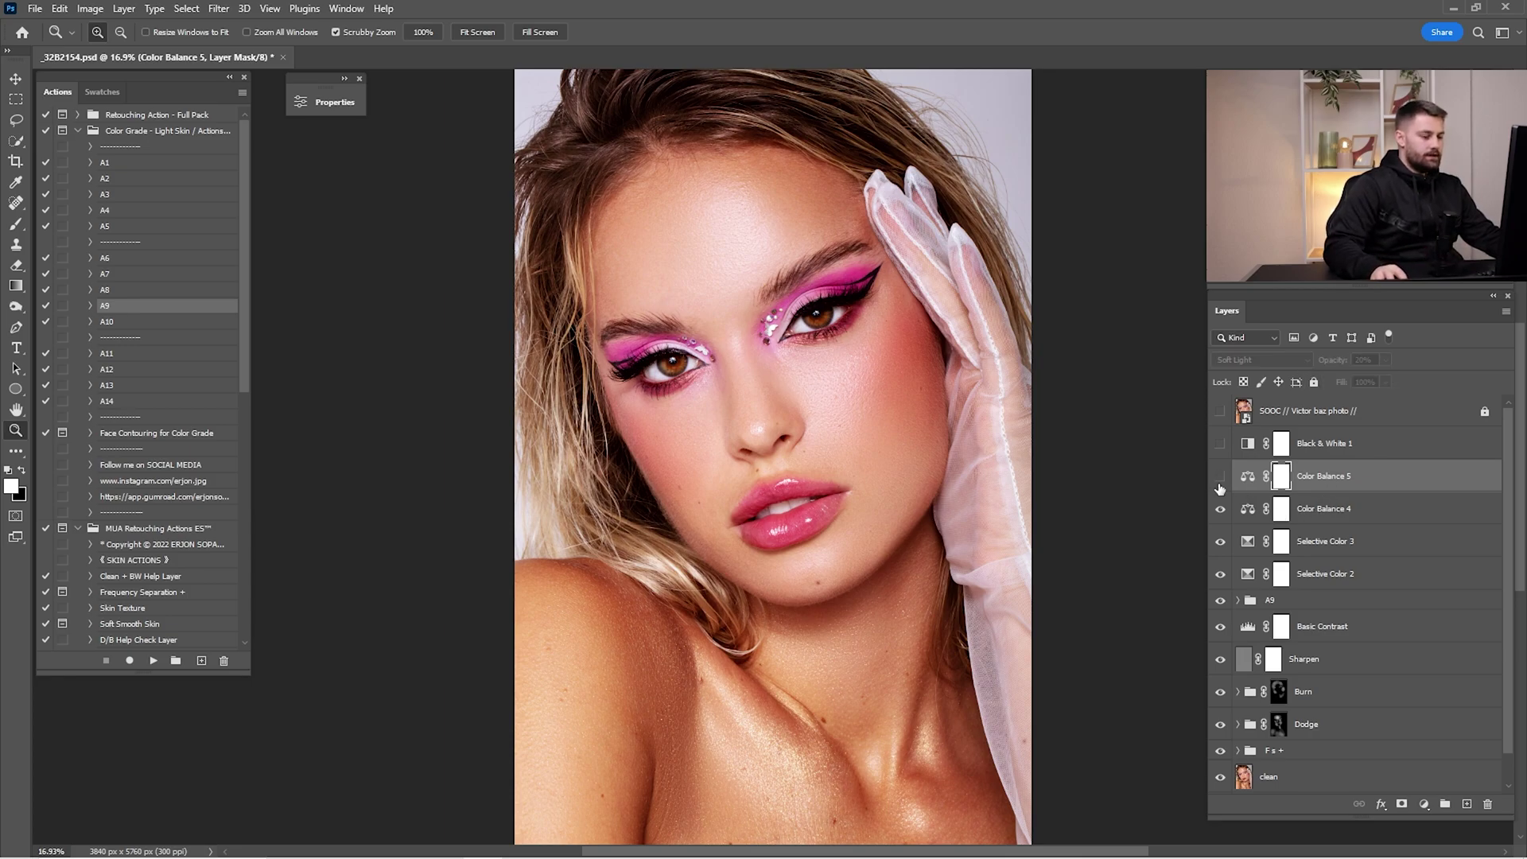
pyautogui.click(1221, 479)
pyautogui.click(1221, 480)
pyautogui.click(1221, 480)
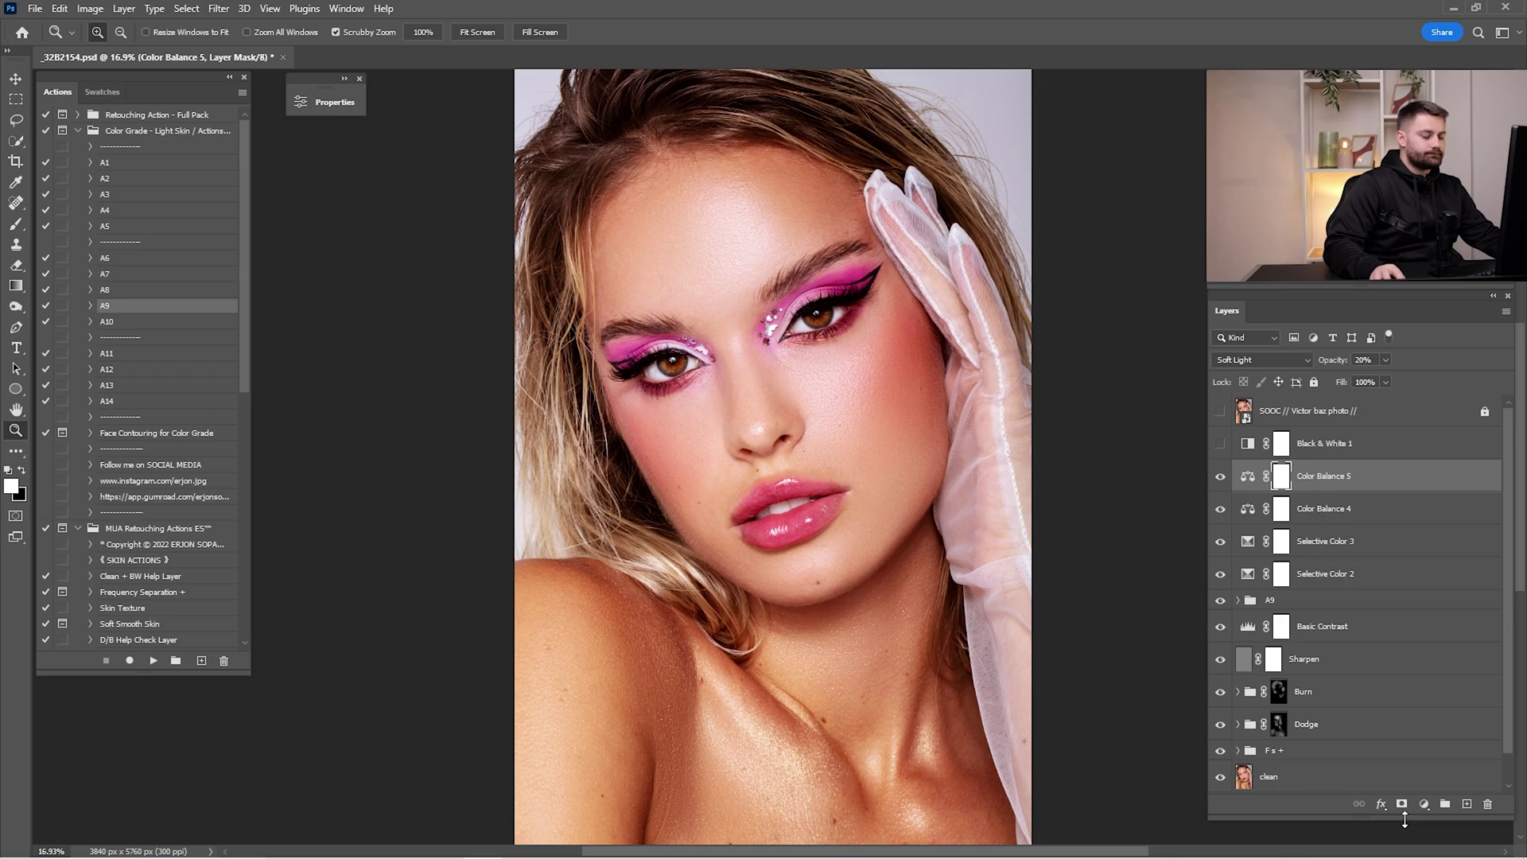
# Step: Add a Black & White adjustment layer above Color Balance 5 and set its blending mode to Luminosity
pyautogui.click(1424, 804)
pyautogui.click(1442, 676)
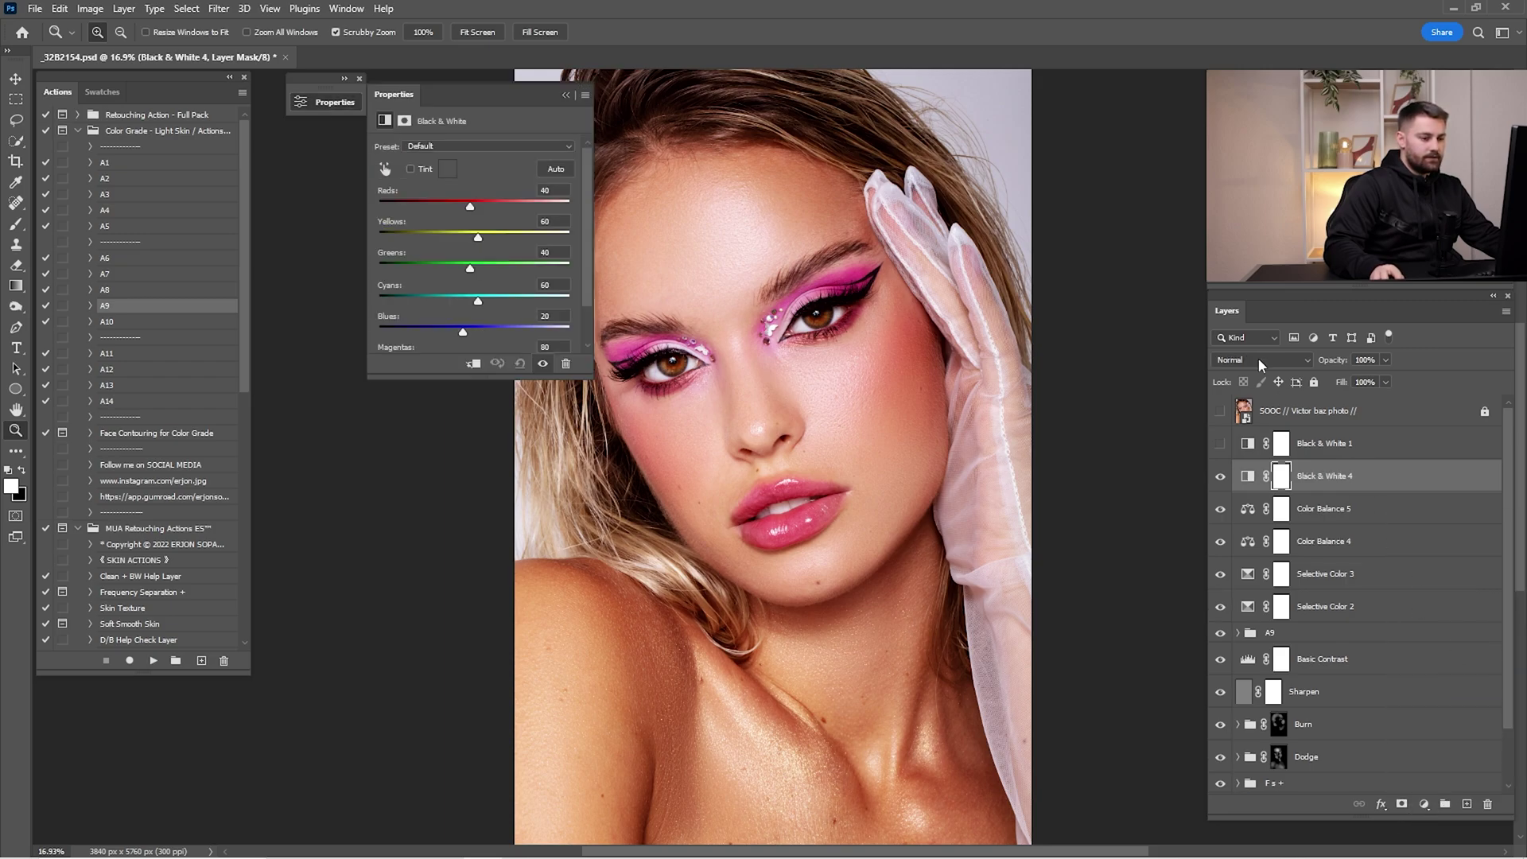
pyautogui.click(1272, 358)
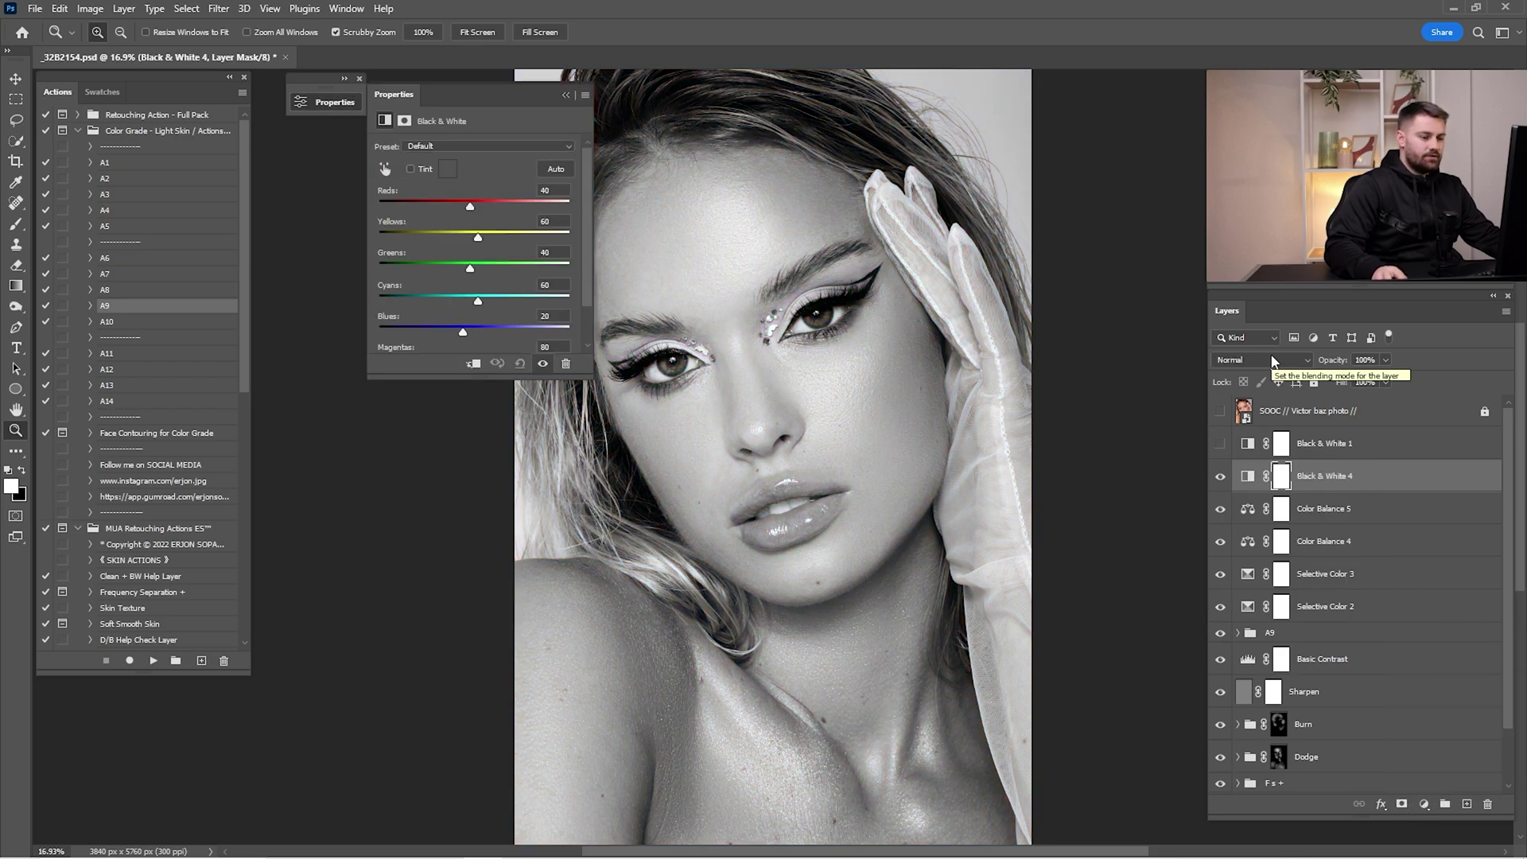
pyautogui.click(1232, 743)
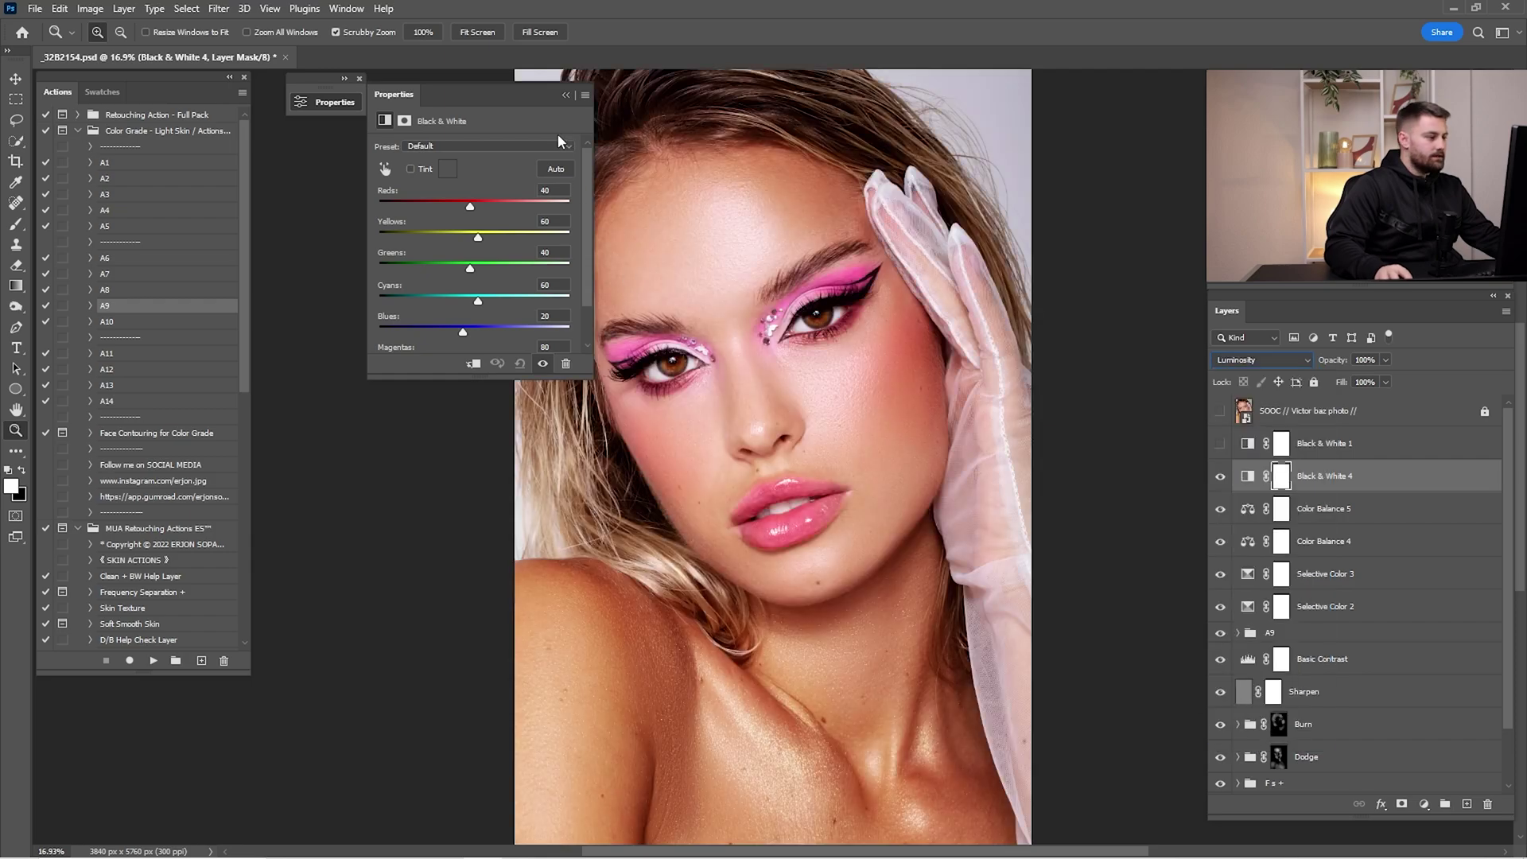
# Step: Set the Black & White 4 layer's Magentas to 125 and brighten the skin tones with its warm colour sliders
pyautogui.moveTo(469, 96); pyautogui.dragTo(301, 98)
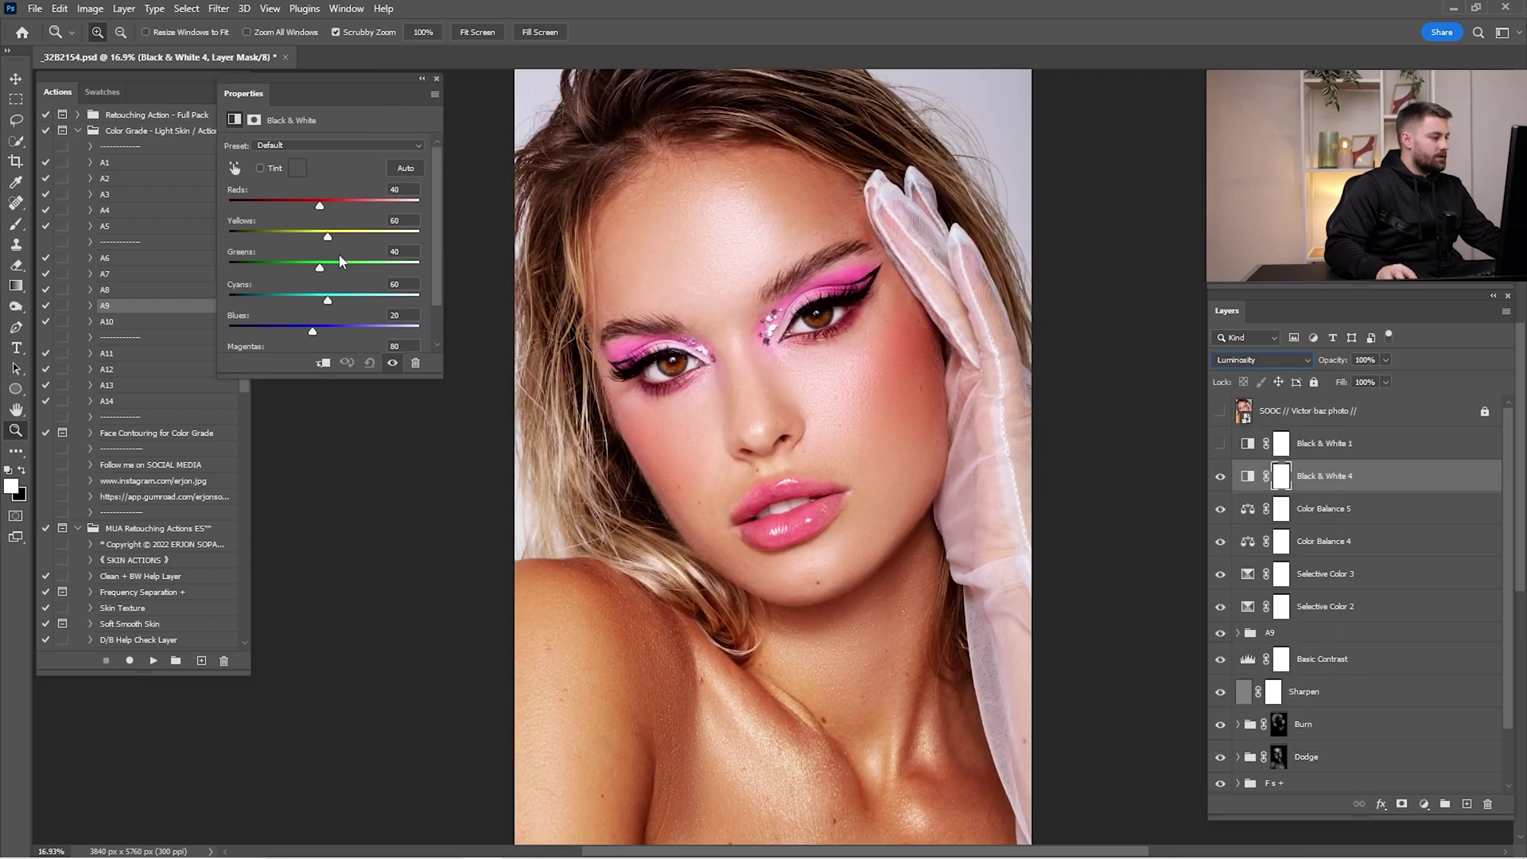
pyautogui.scroll(-2, 331, 273)
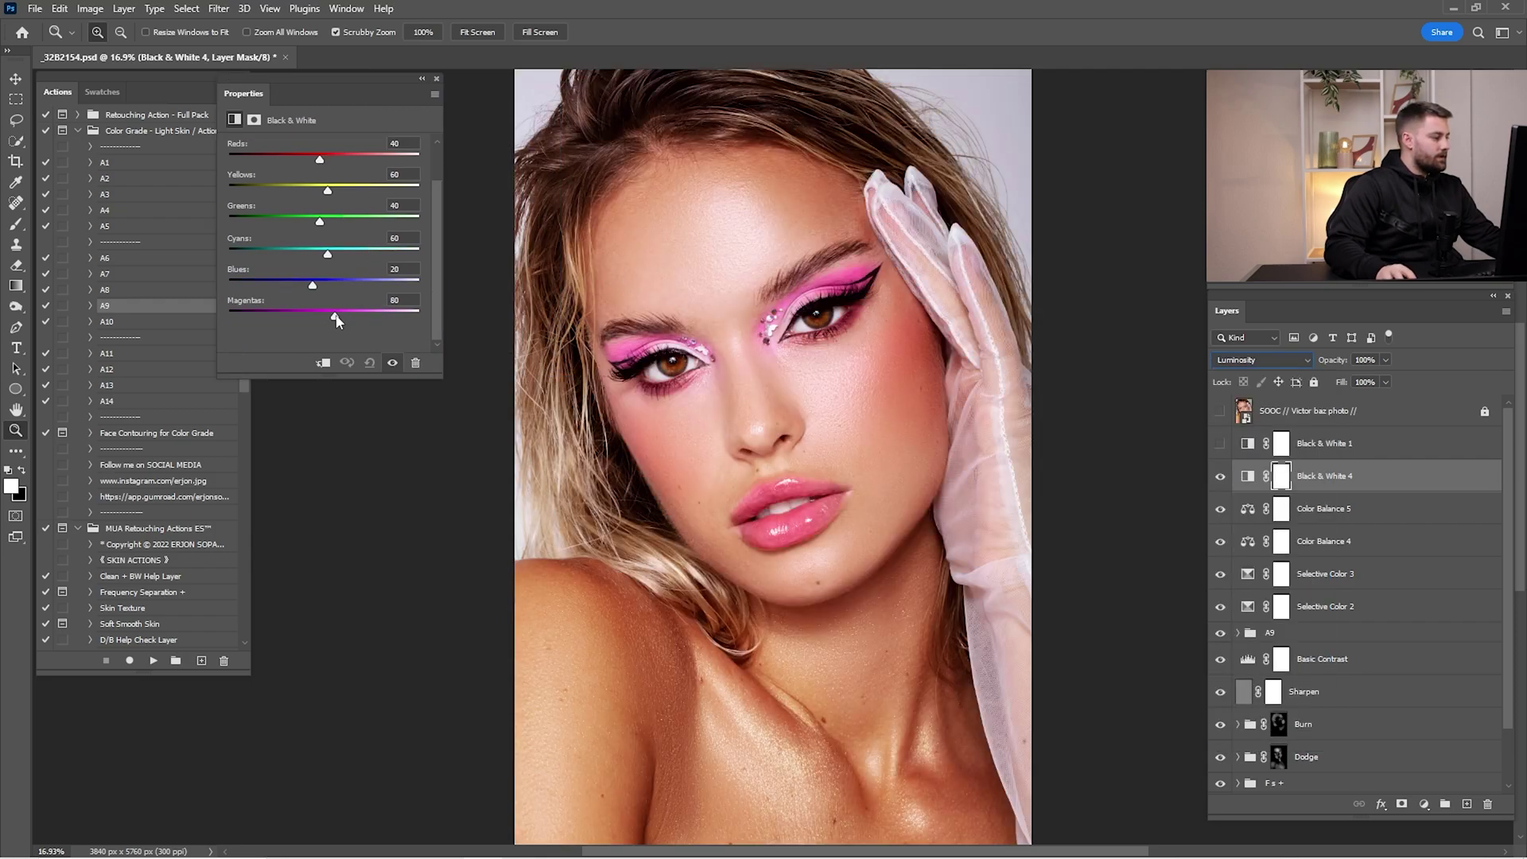
pyautogui.moveTo(336, 320); pyautogui.dragTo(354, 320)
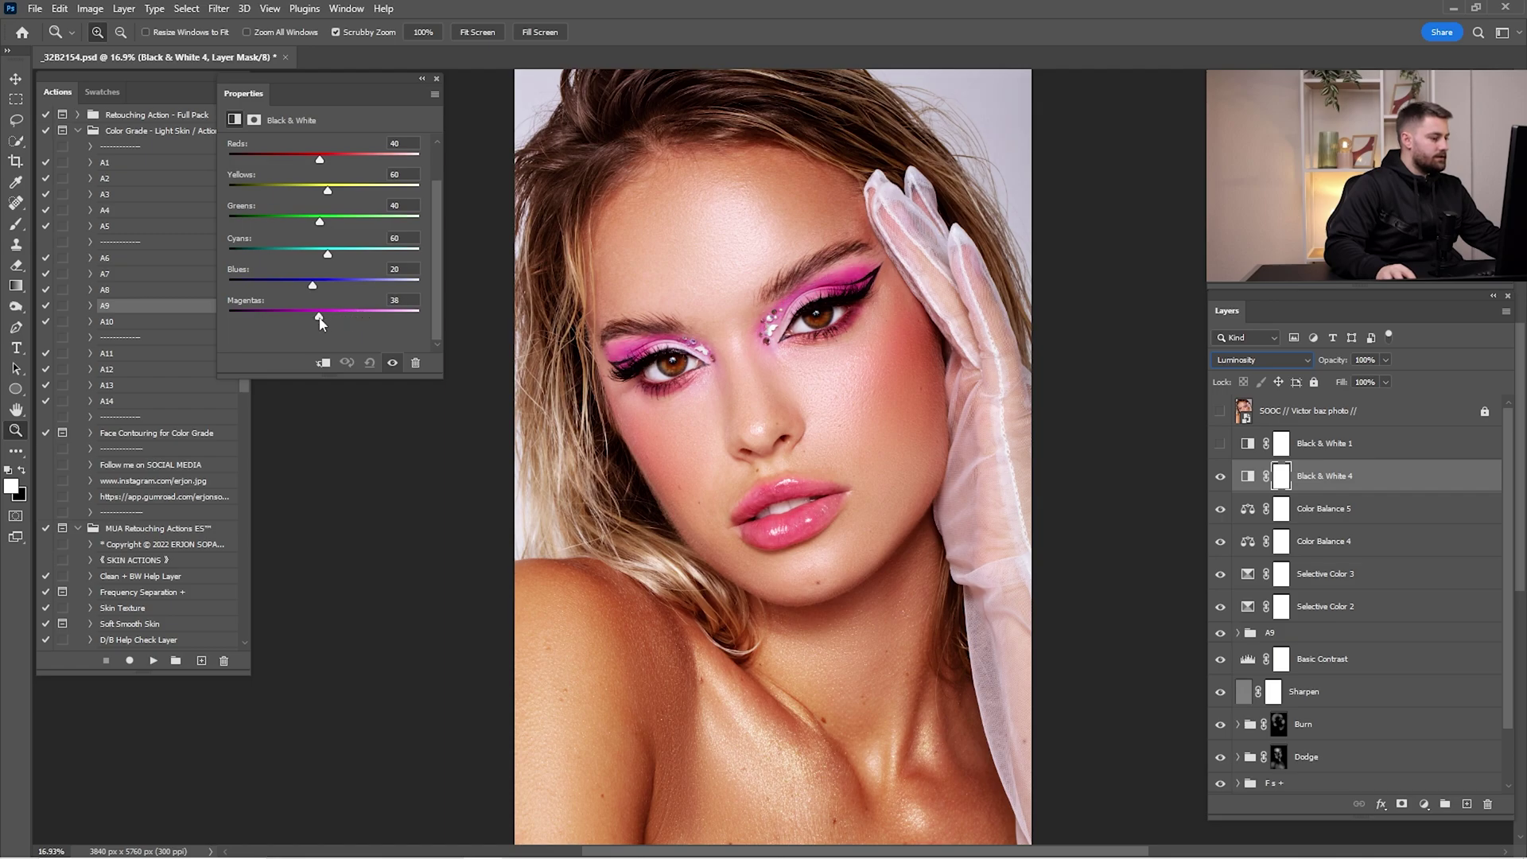
pyautogui.scroll(2, 317, 258)
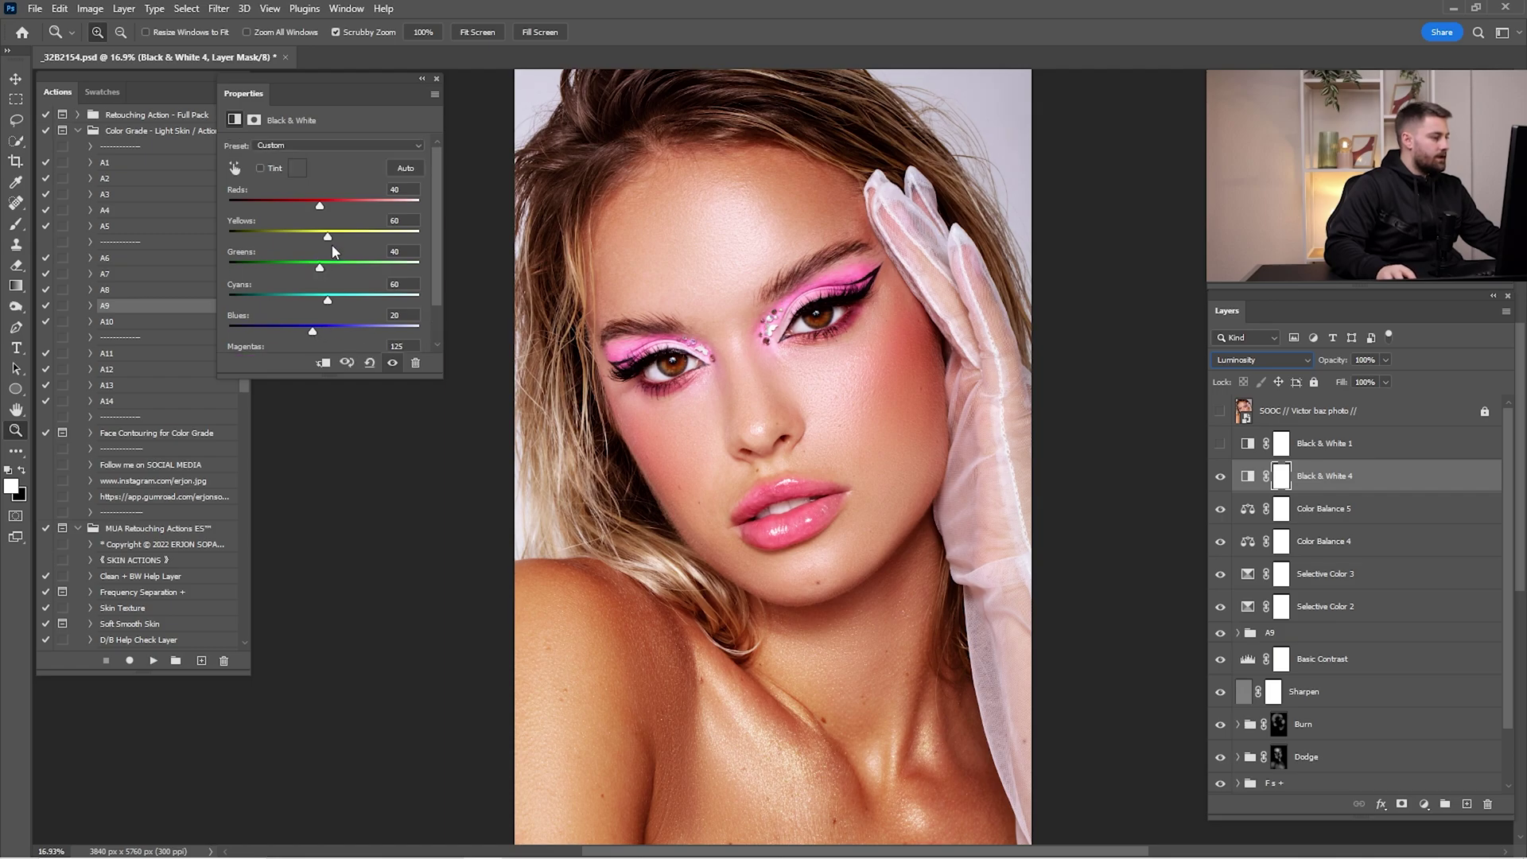
pyautogui.moveTo(329, 243); pyautogui.dragTo(329, 211)
pyautogui.click(422, 79)
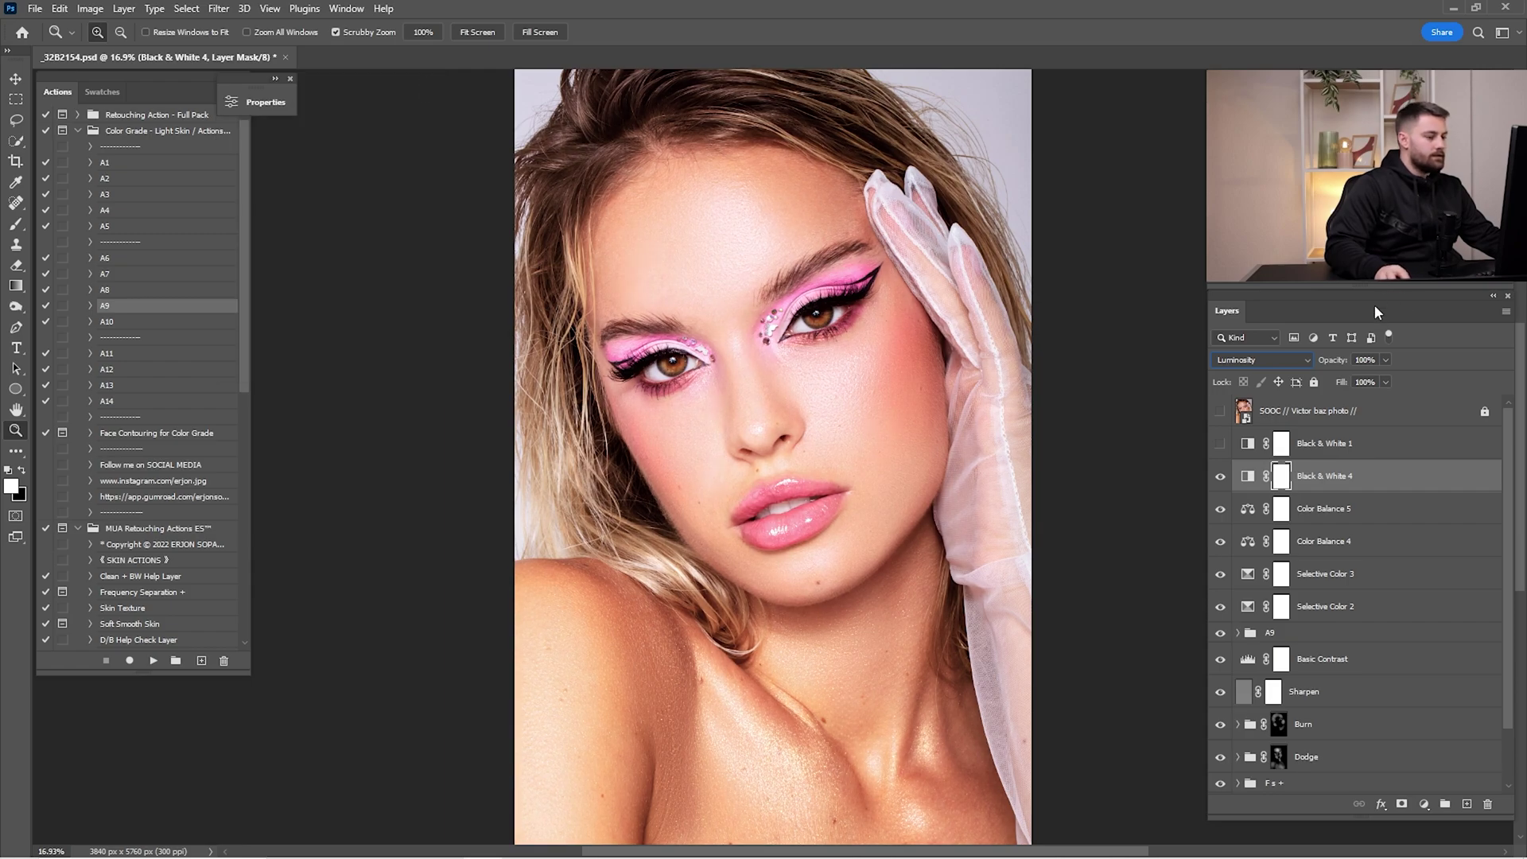
# Step: Set the Black & White 4 layer's opacity to 10% and move it with the Color Balance and Selective Color layers into the A9 group
pyautogui.write('10')
pyautogui.press('Return')
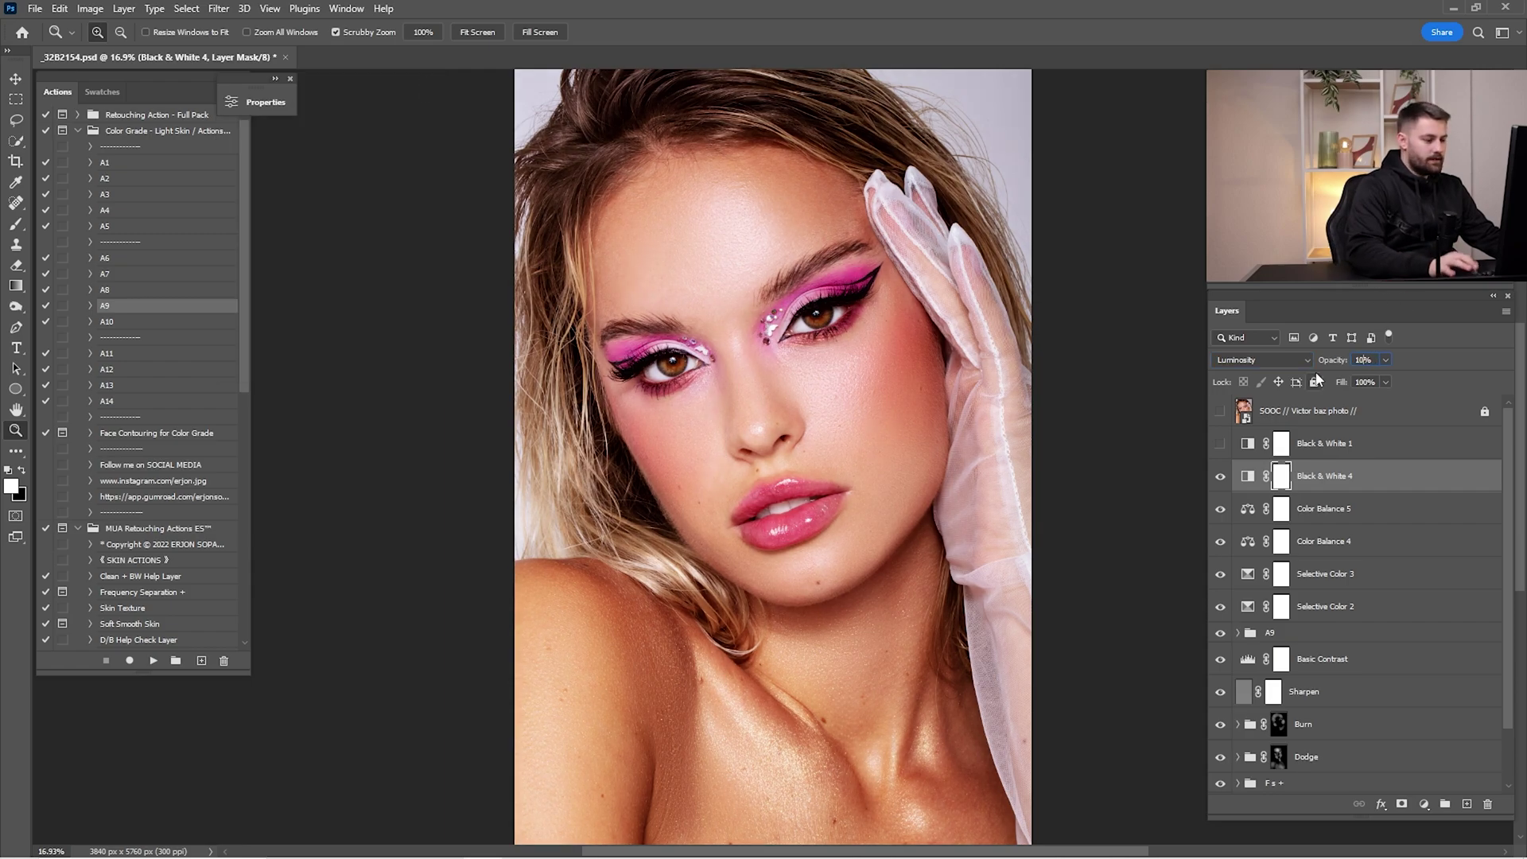
pyautogui.keyDown('shift'); pyautogui.click(1359, 610); pyautogui.keyUp('shift')
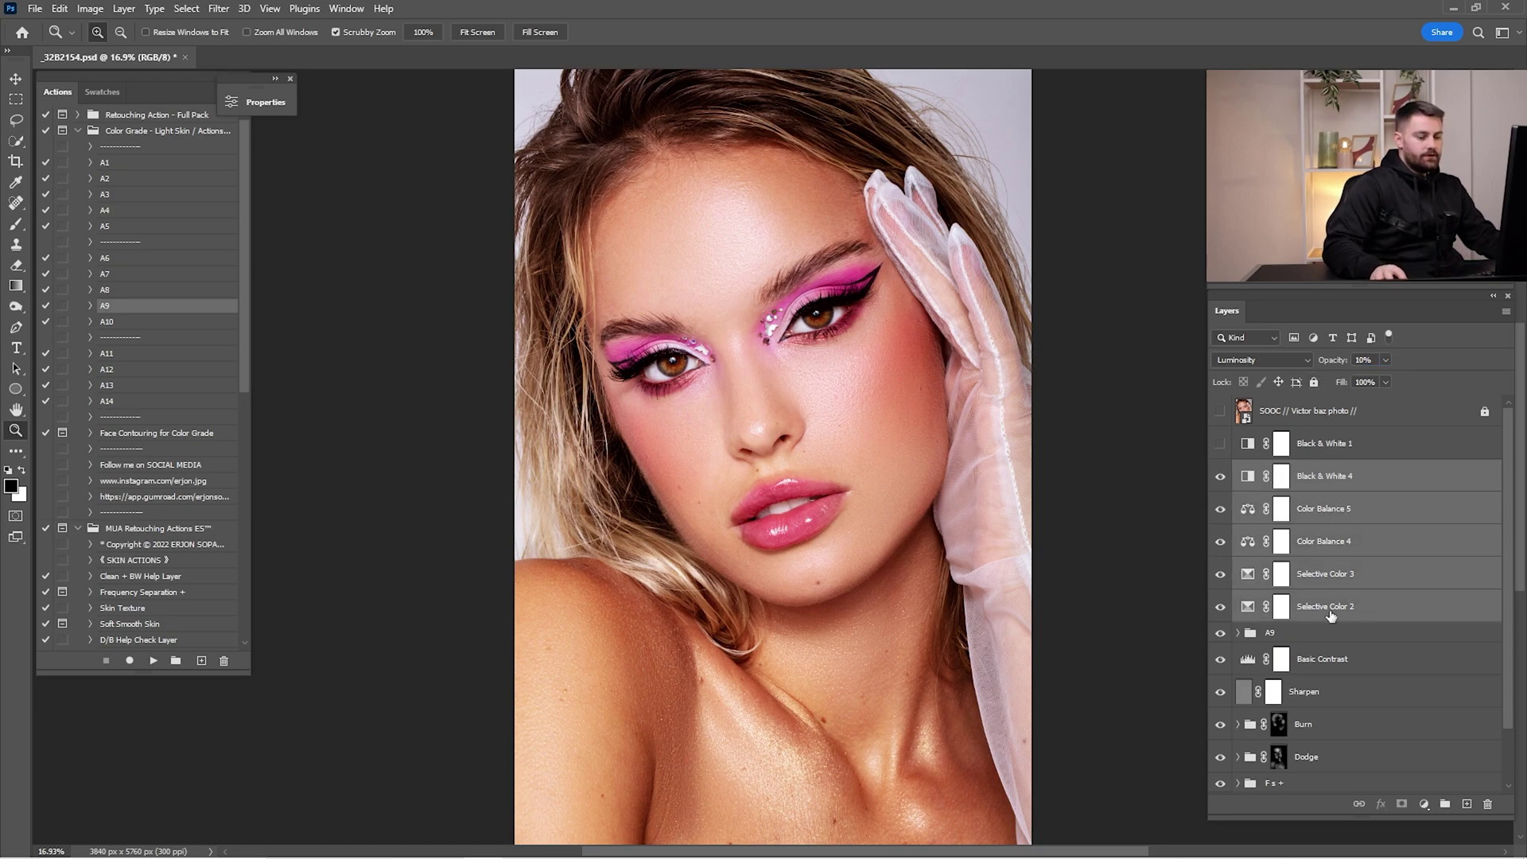
pyautogui.moveTo(1358, 610); pyautogui.dragTo(1273, 634)
# Step: Compare the portrait with and without the combined A9 colour grade group
pyautogui.click(1218, 472)
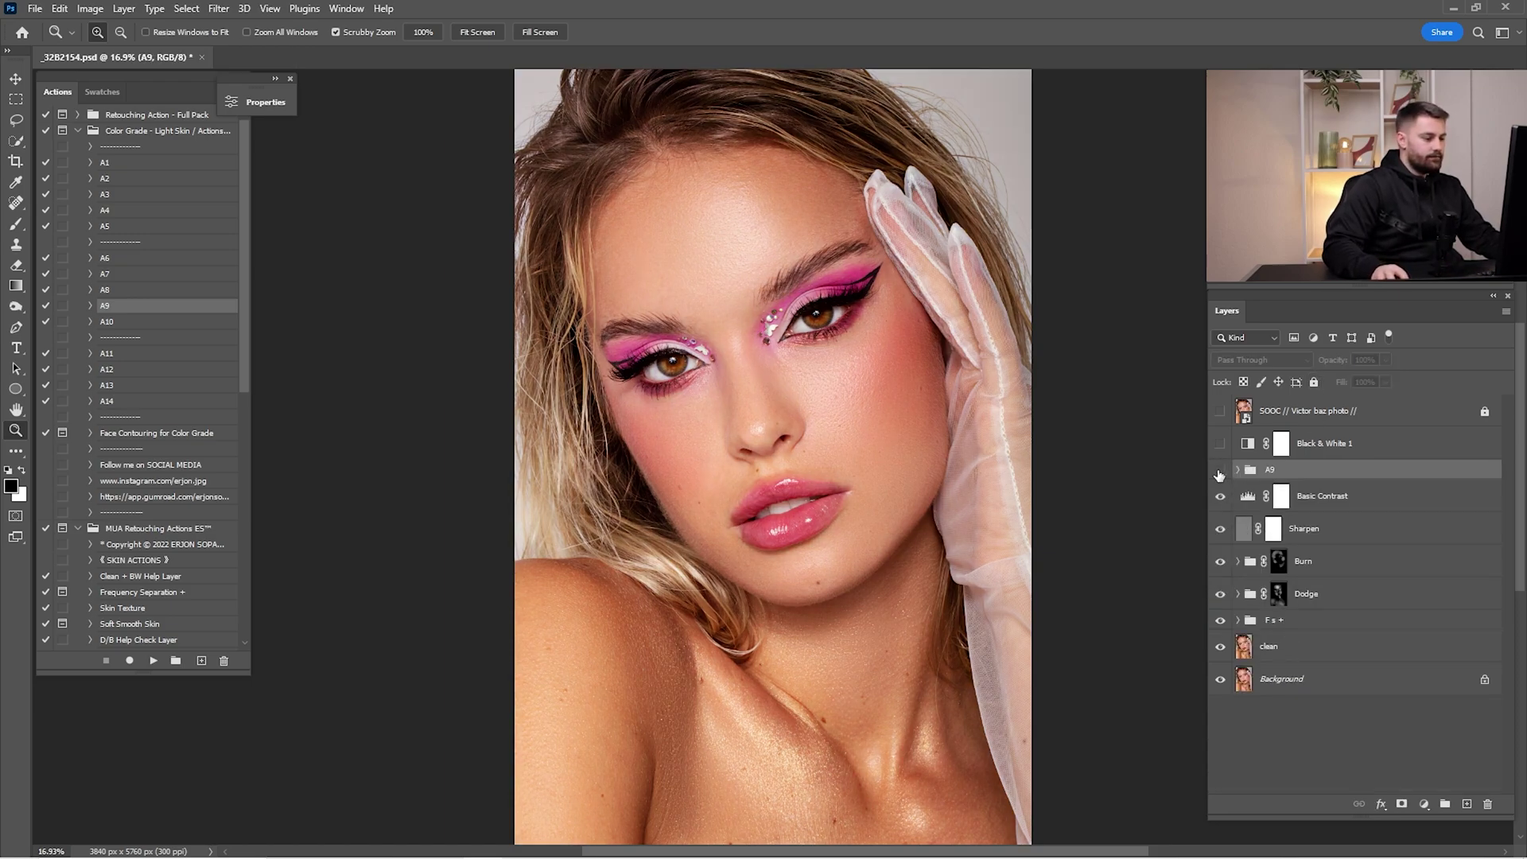
pyautogui.click(1218, 473)
pyautogui.click(1218, 473)
pyautogui.click(1220, 474)
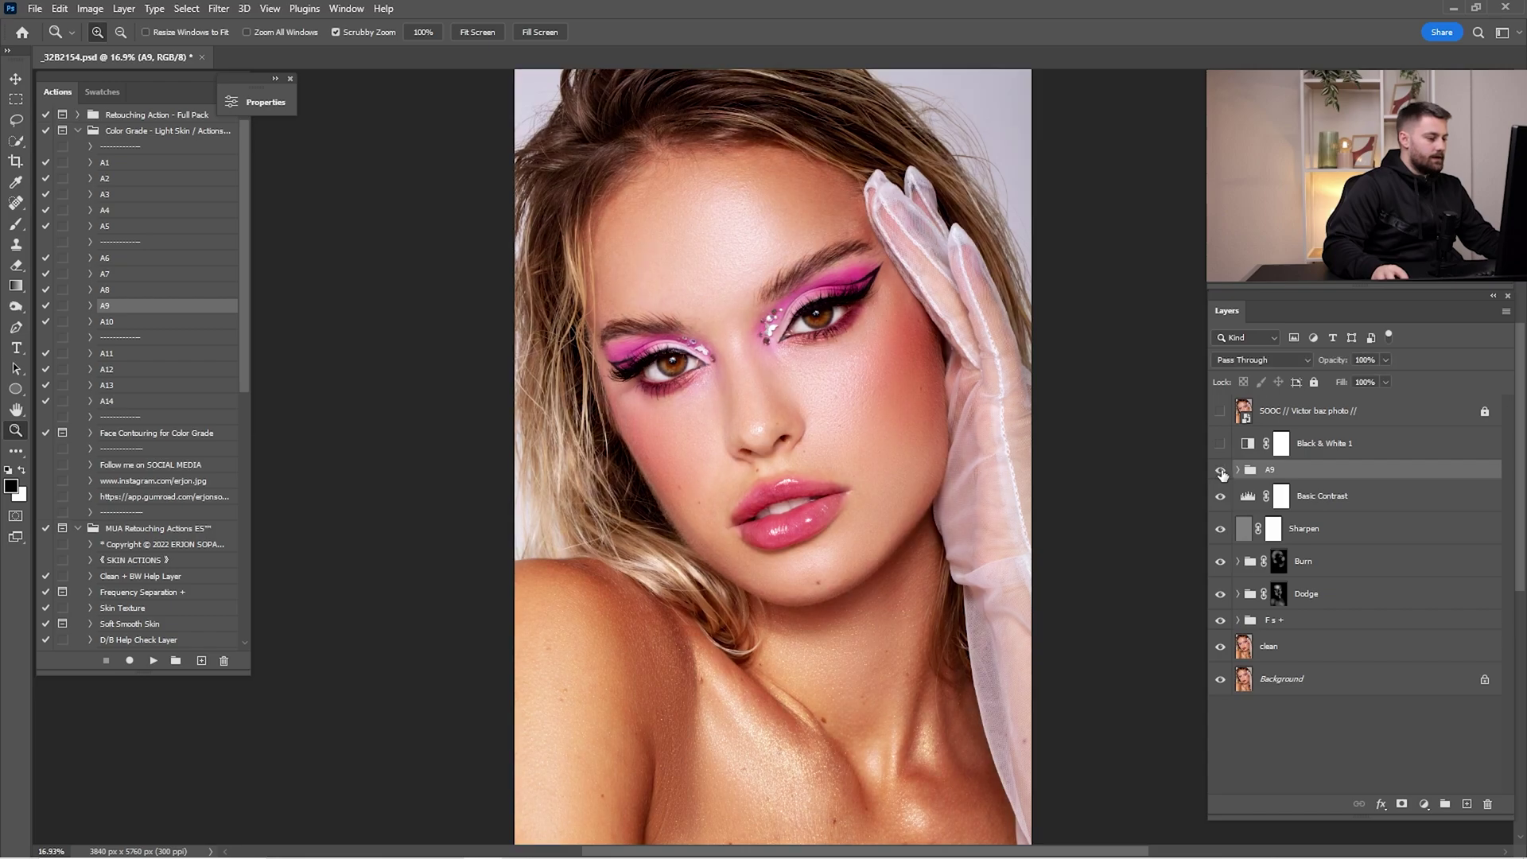
pyautogui.click(1220, 473)
pyautogui.click(1220, 472)
pyautogui.click(1221, 473)
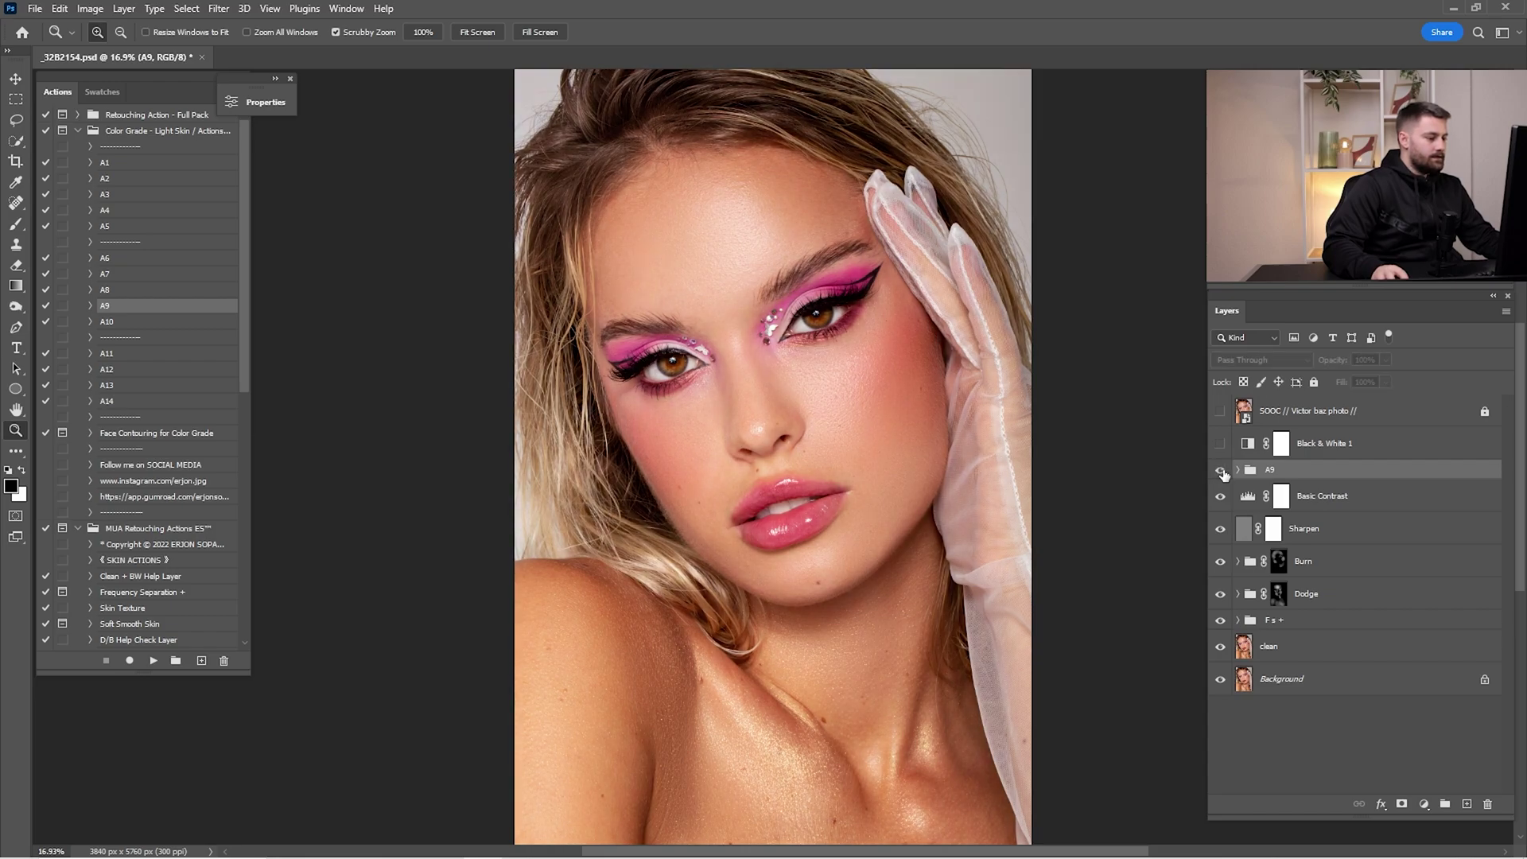
pyautogui.click(1220, 473)
pyautogui.click(1220, 472)
pyautogui.click(1220, 473)
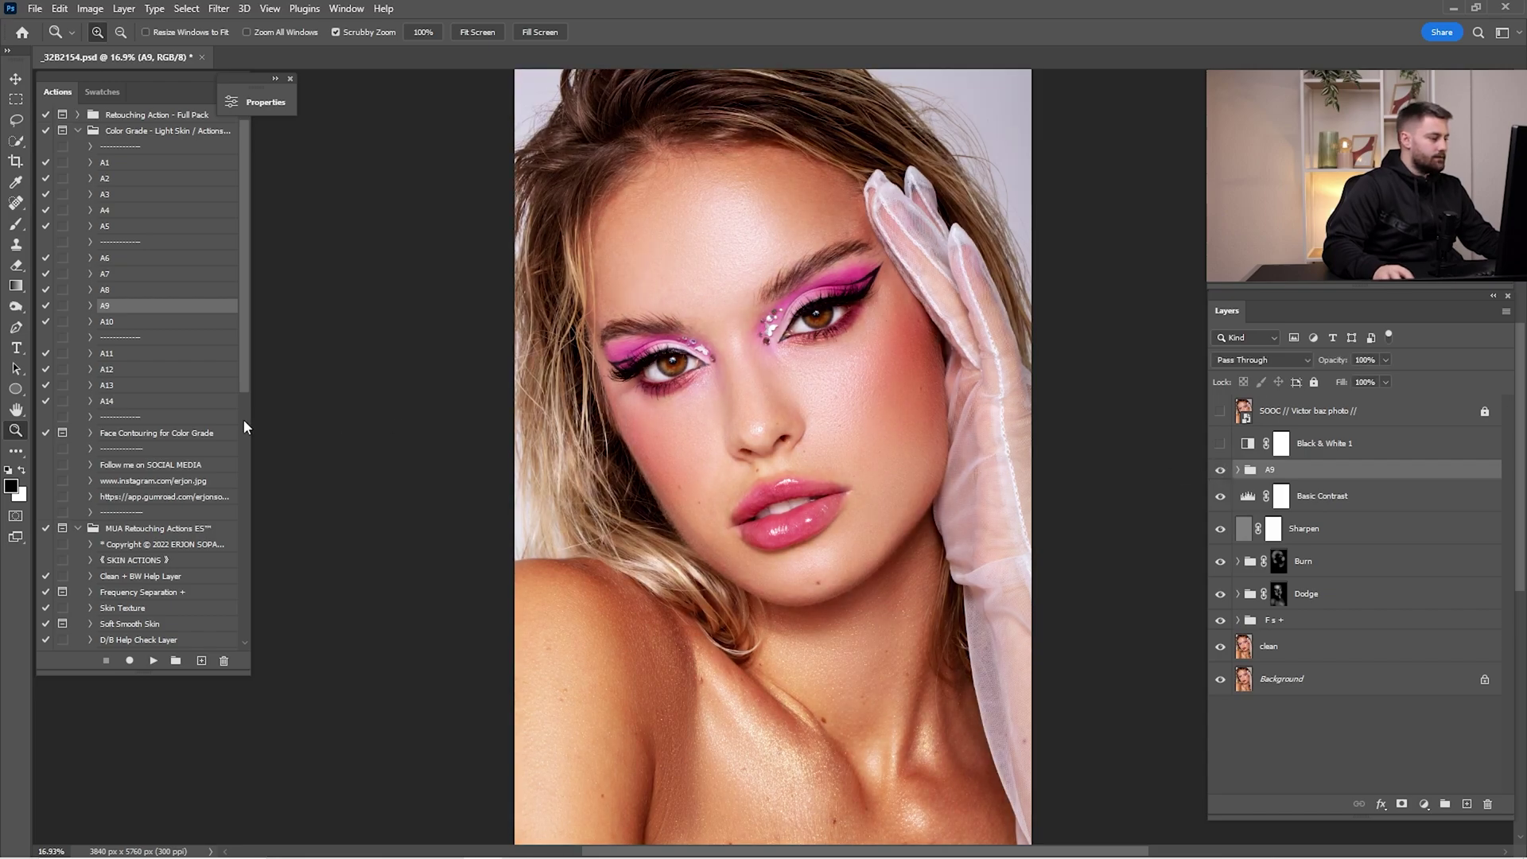
# Step: Run the Face Contouring for Color Grade action and compare the portrait with and without the Contour layer
pyautogui.click(159, 435)
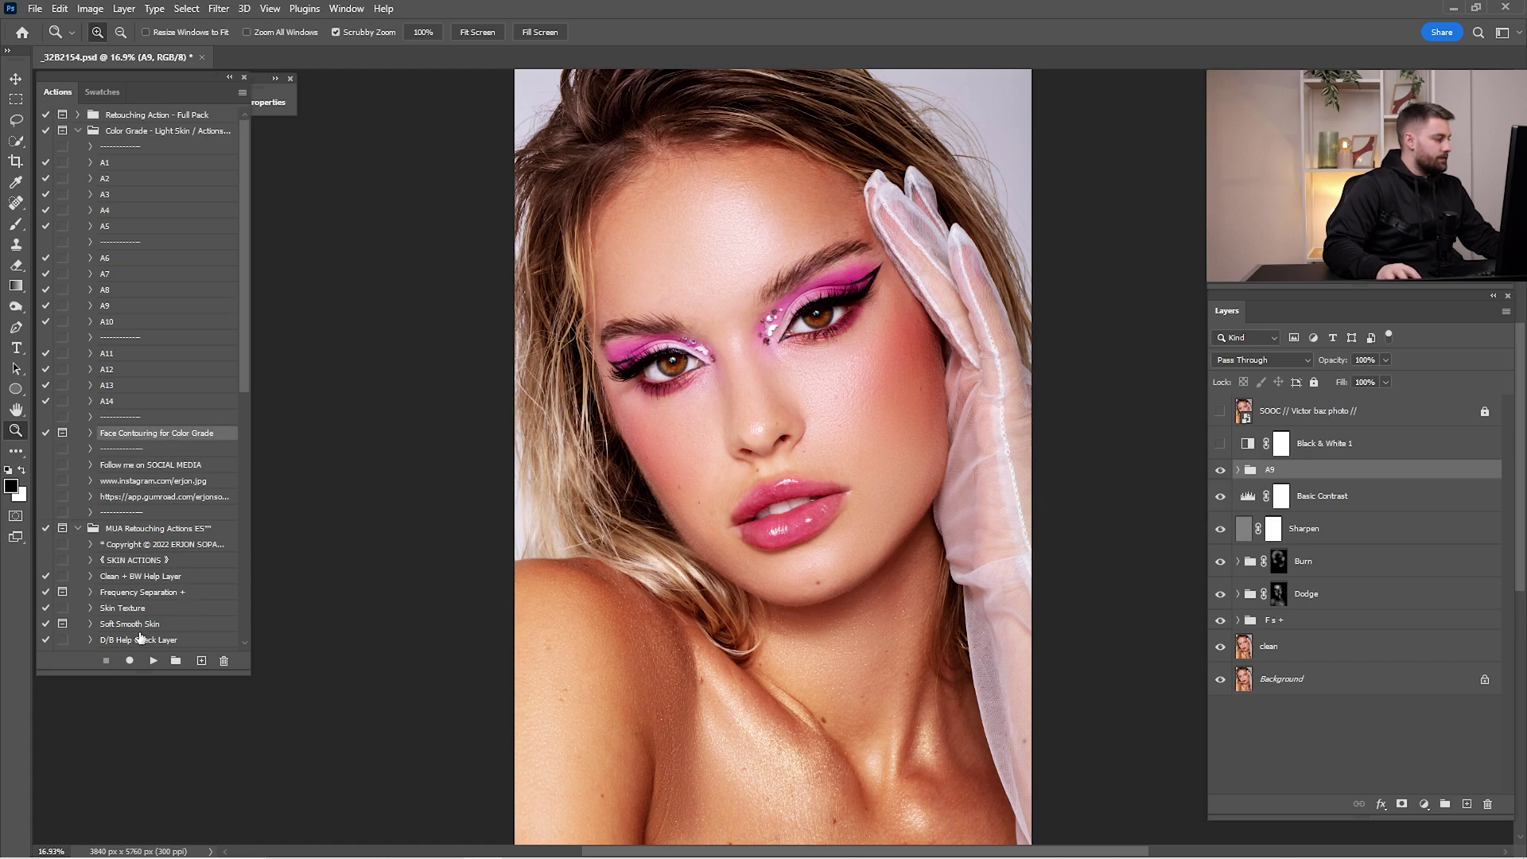
pyautogui.click(154, 663)
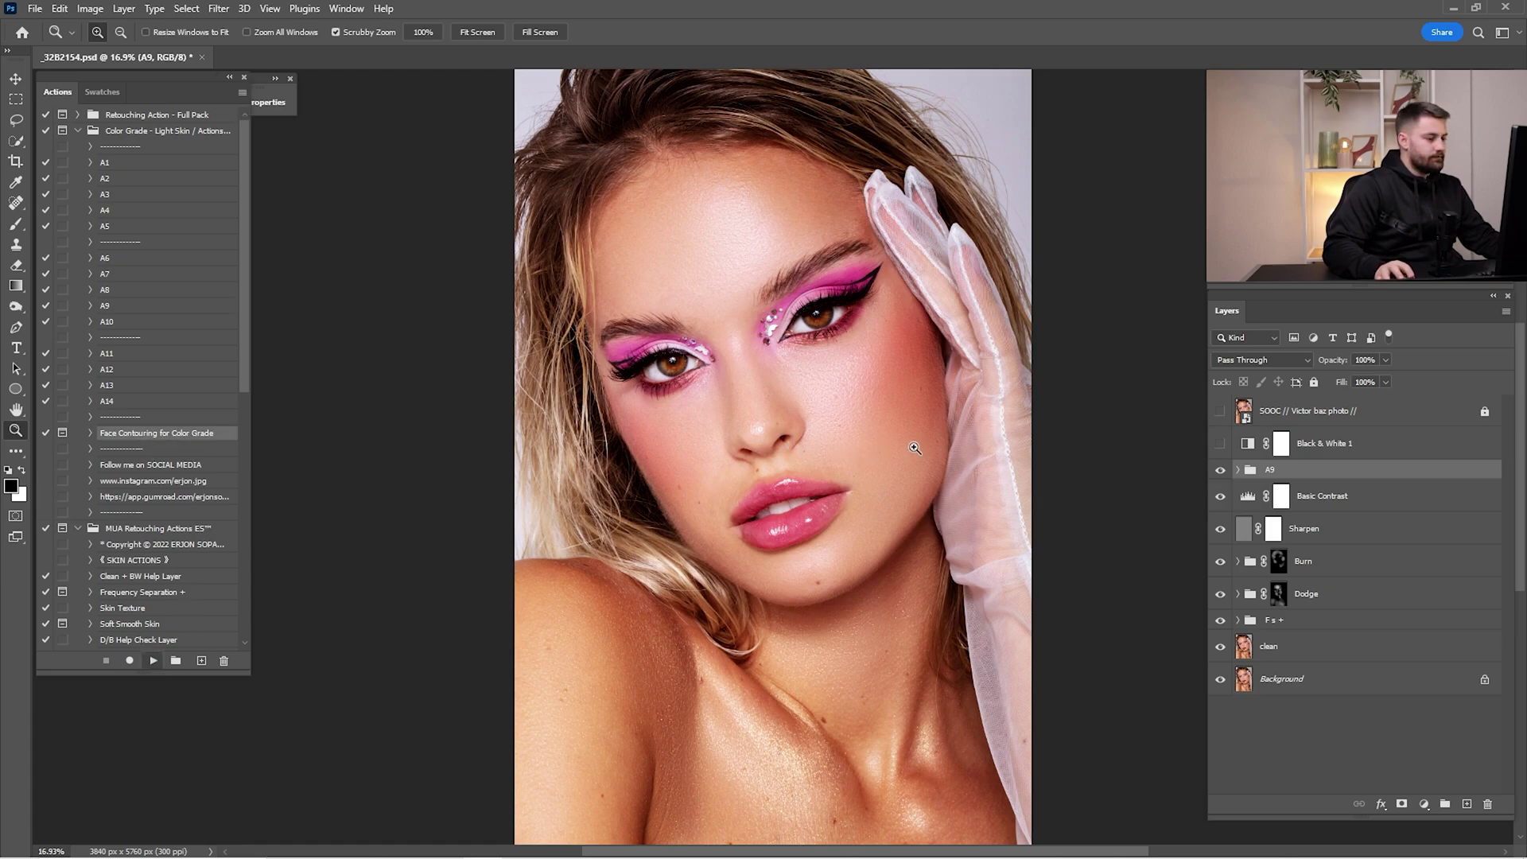
pyautogui.press('Return')
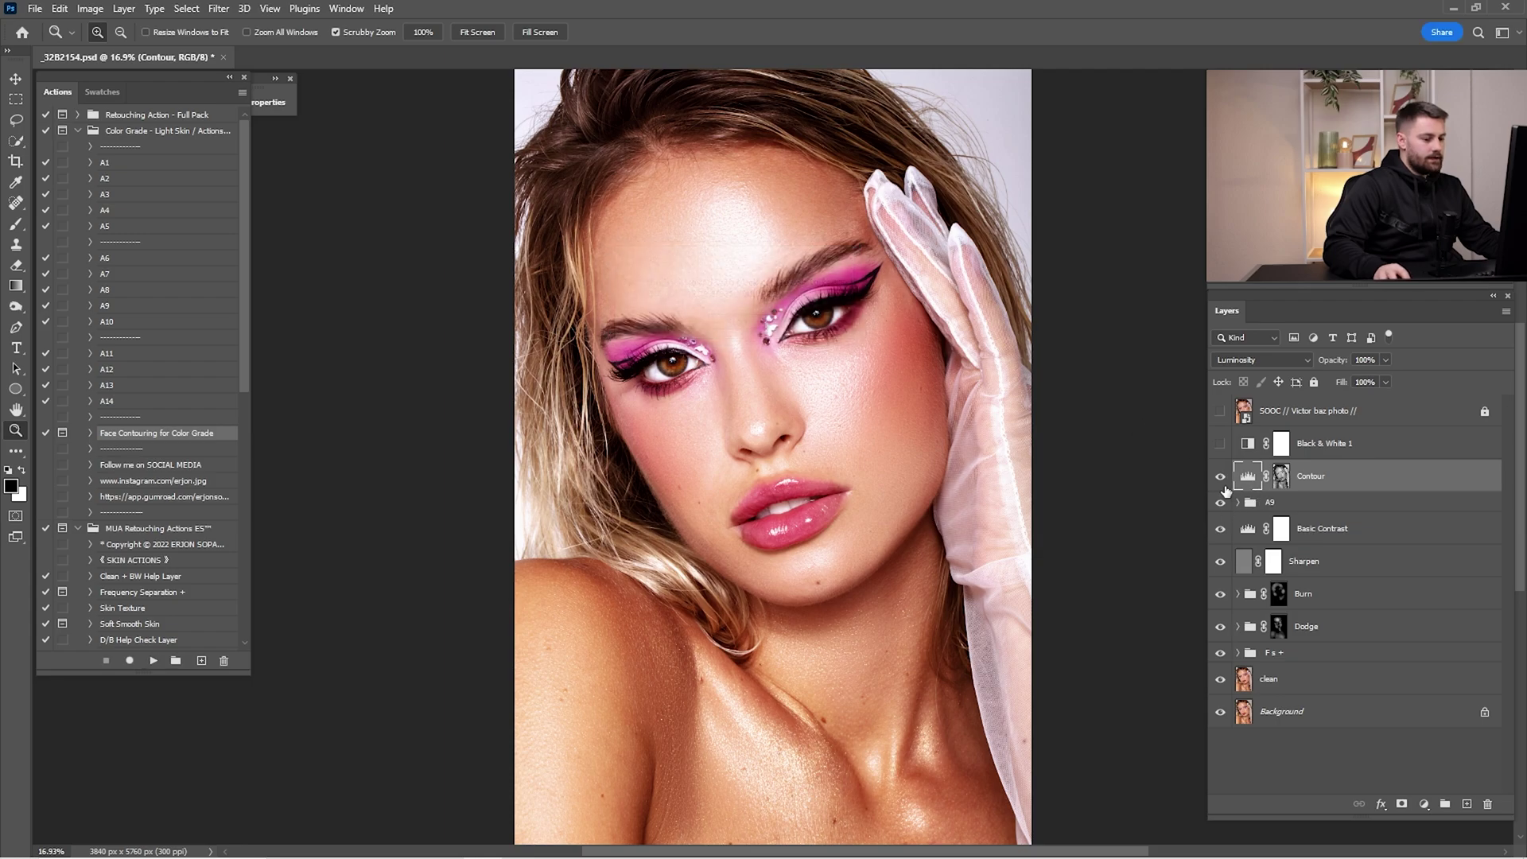
pyautogui.click(1220, 476)
pyautogui.click(1220, 476)
# Step: Set the Contour layer's Levels midtones to 0.90 and white input to 244, and lower the layer's opacity to 50%
pyautogui.doubleClick(1248, 478)
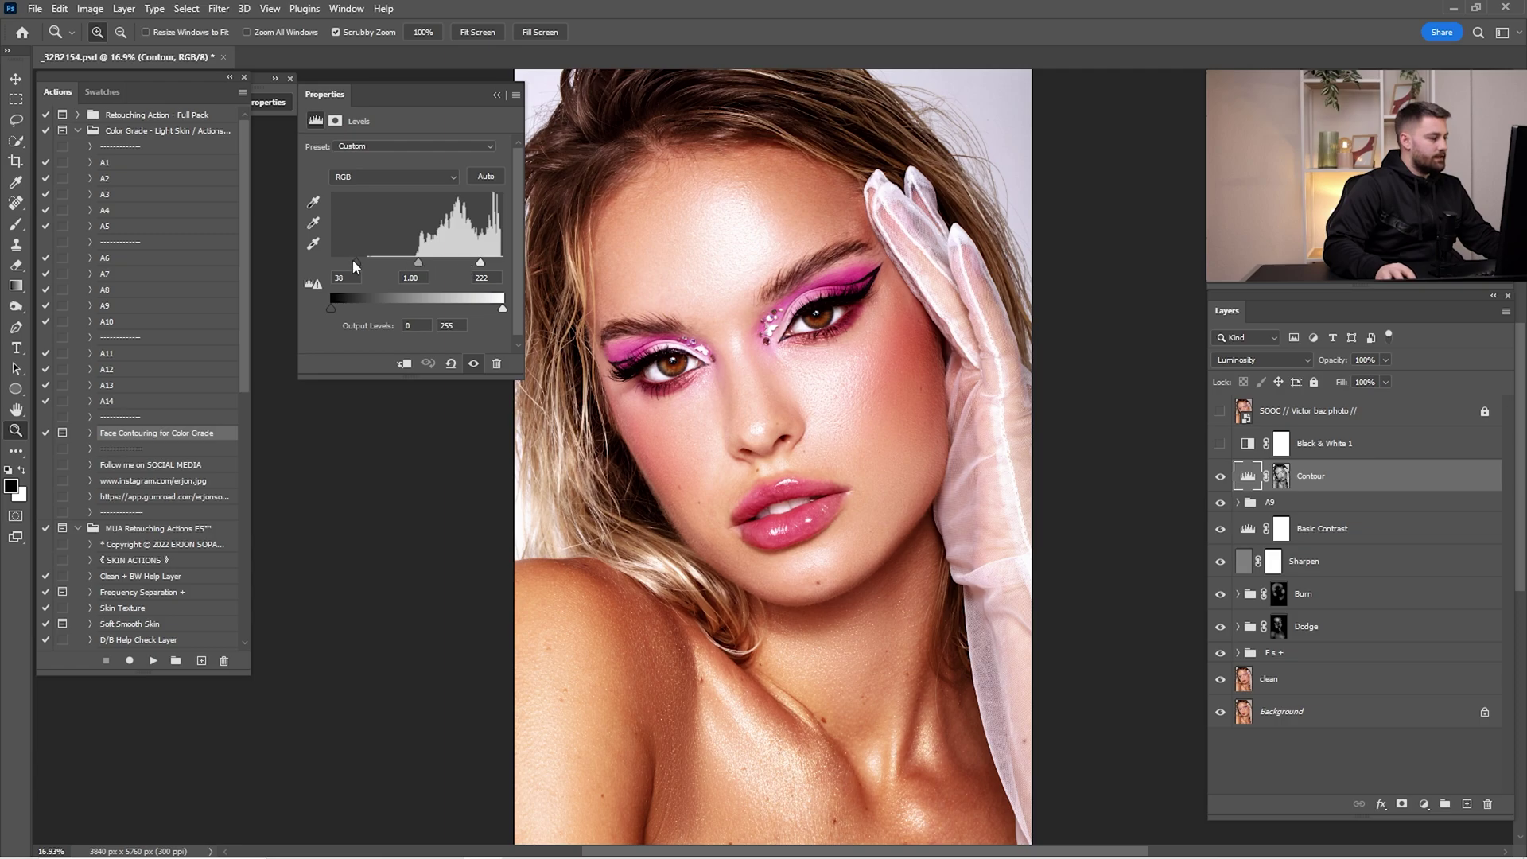
pyautogui.moveTo(481, 263)
pyautogui.mouseDown()
pyautogui.moveTo(466, 264)
pyautogui.moveTo(504, 270)
pyautogui.moveTo(432, 262)
pyautogui.mouseUp()
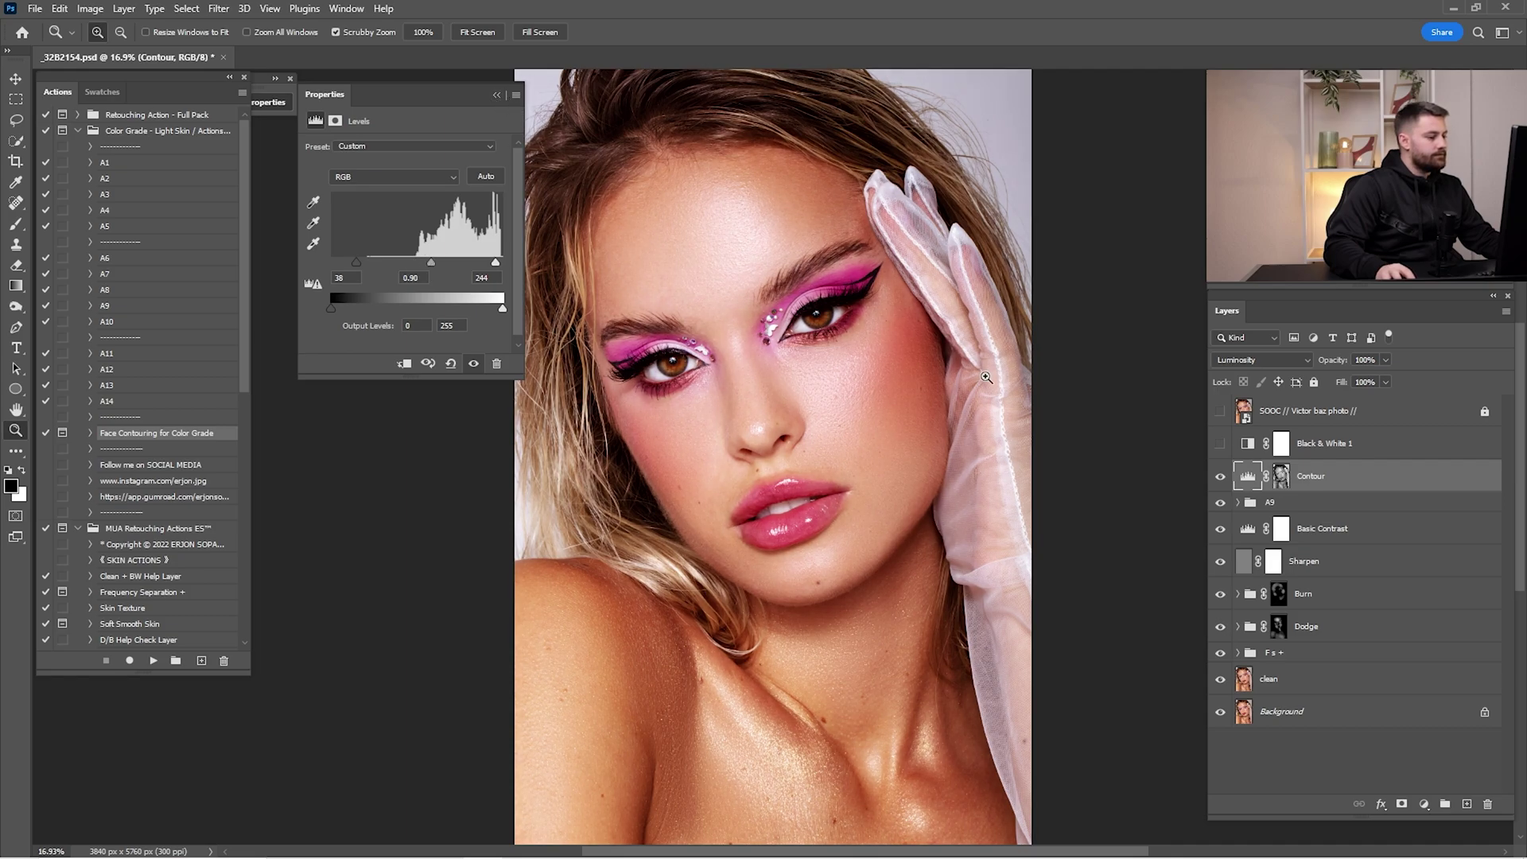
pyautogui.click(496, 94)
pyautogui.click(1220, 477)
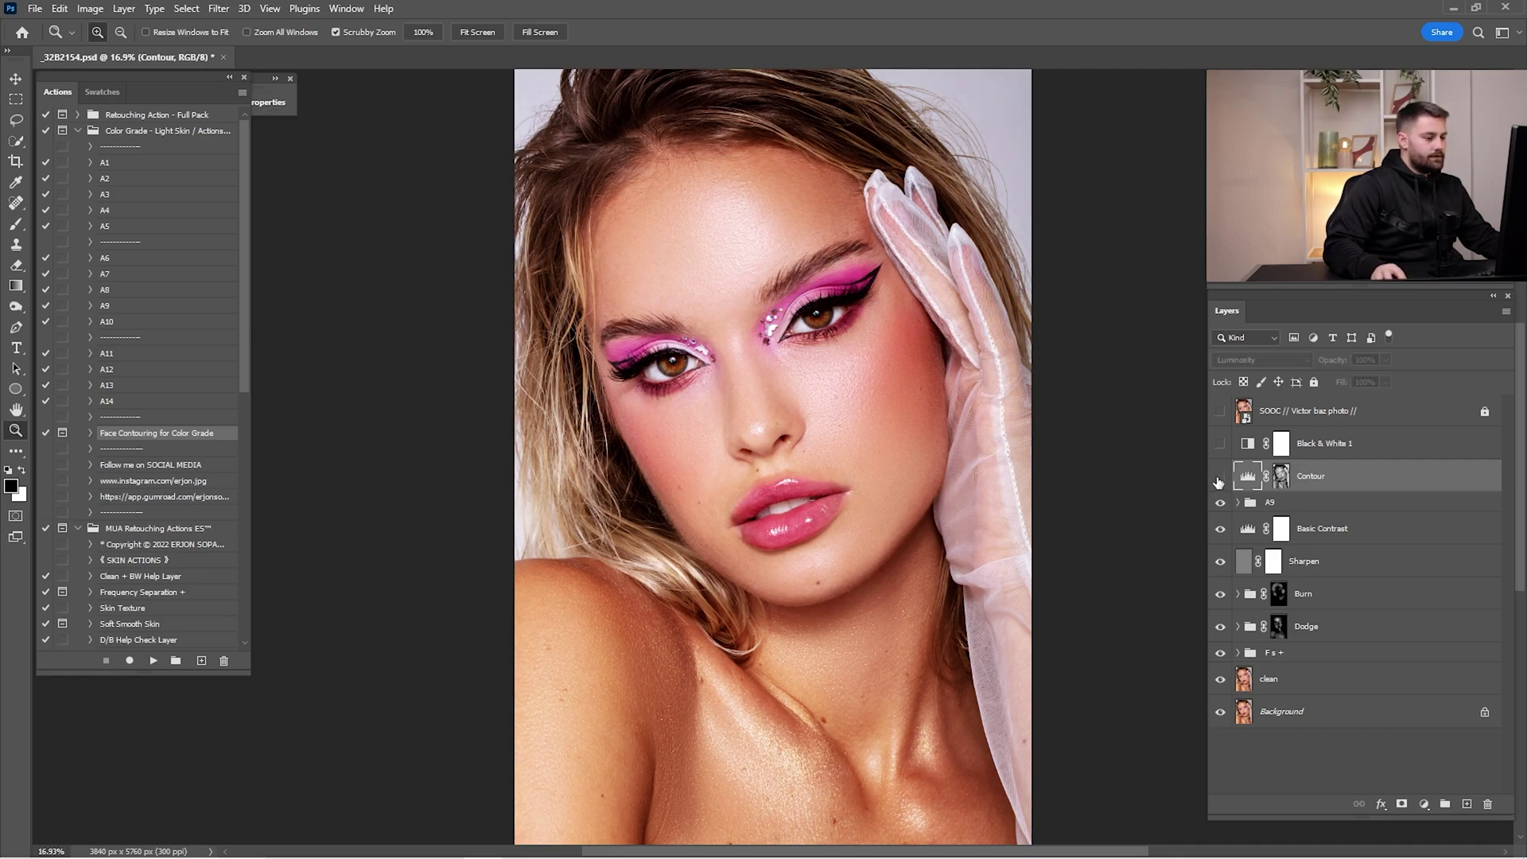
pyautogui.click(1220, 478)
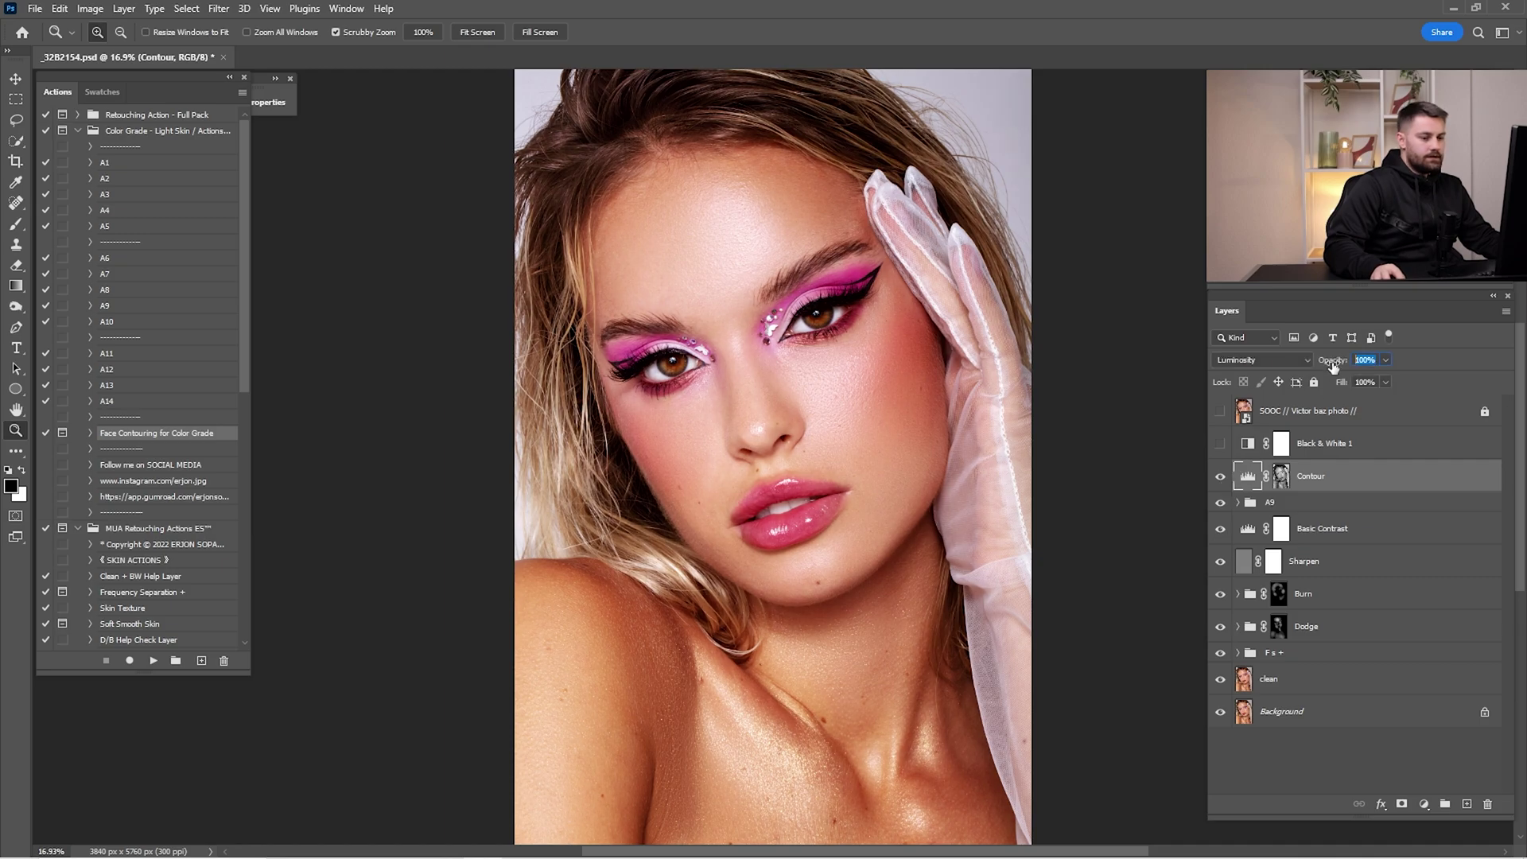
pyautogui.press('5')
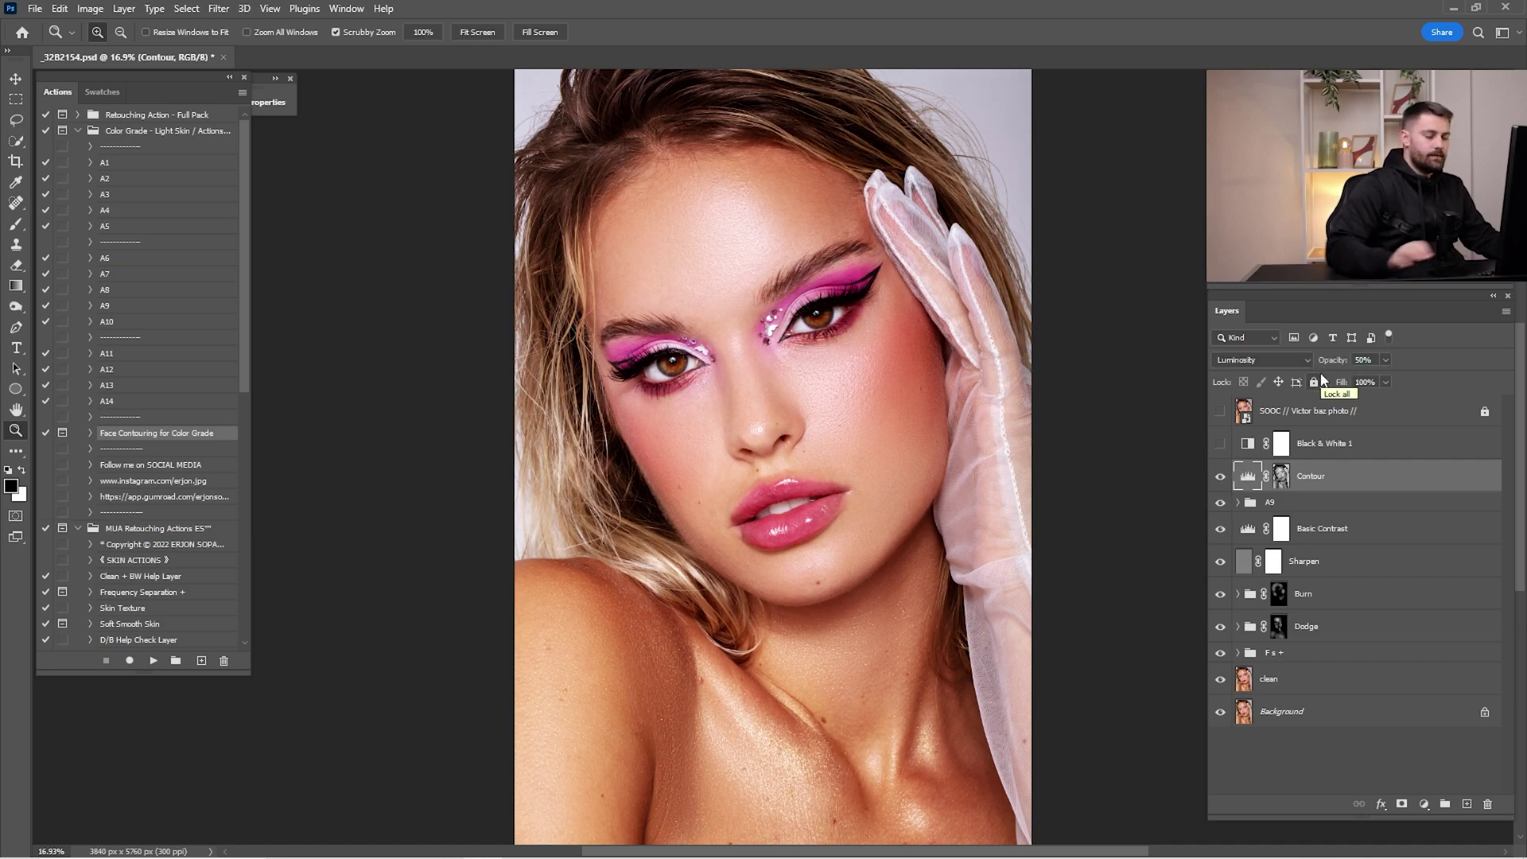
# Step: Compare the portrait with and without the A9 group and set the group's opacity to 85%
pyautogui.click(1277, 502)
pyautogui.click(1219, 503)
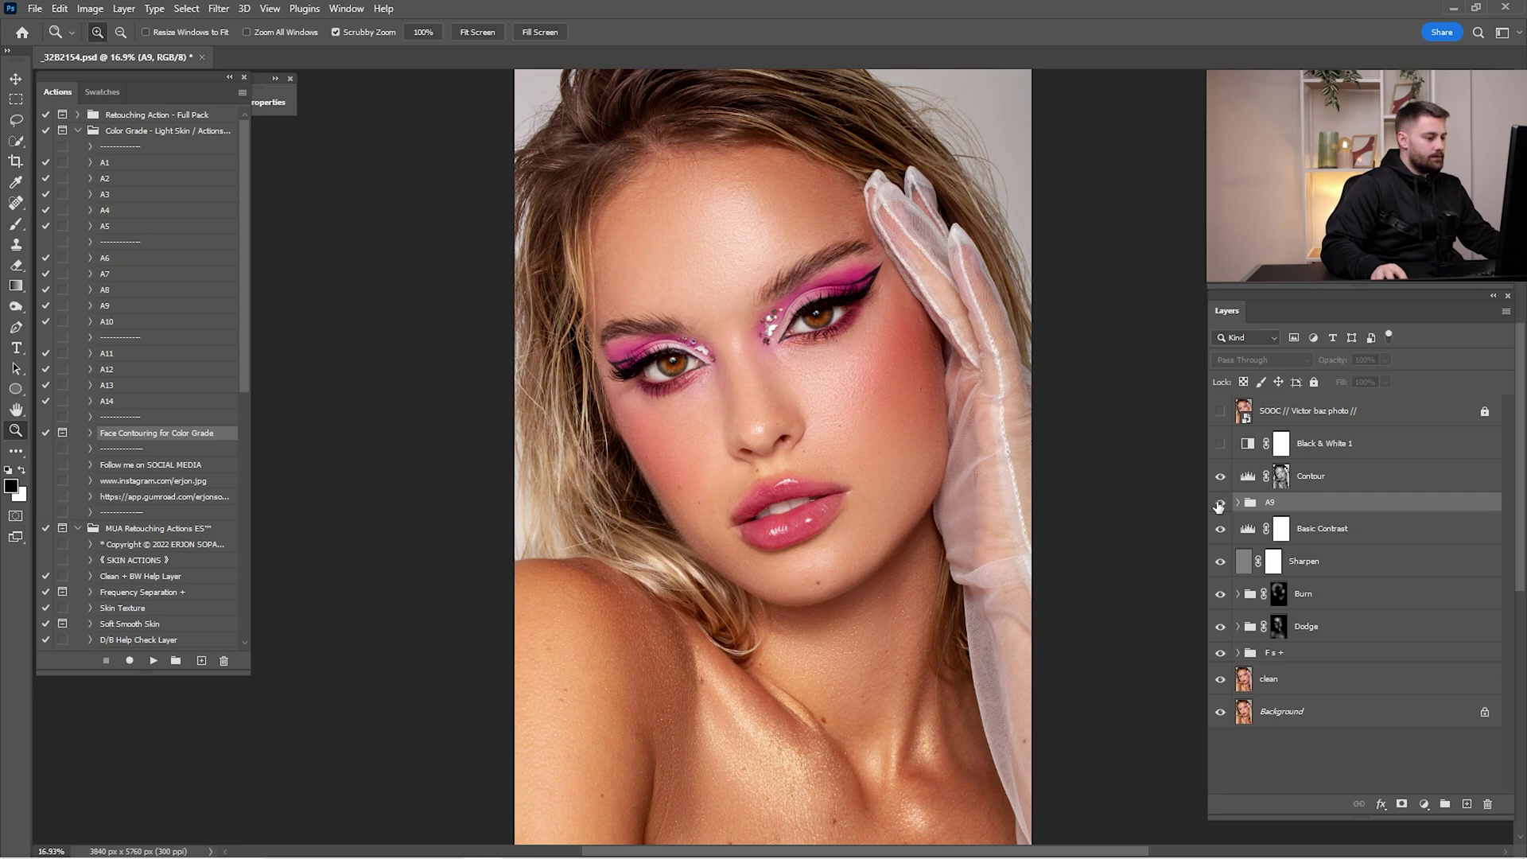
pyautogui.click(1219, 503)
pyautogui.click(1219, 503)
pyautogui.click(1220, 504)
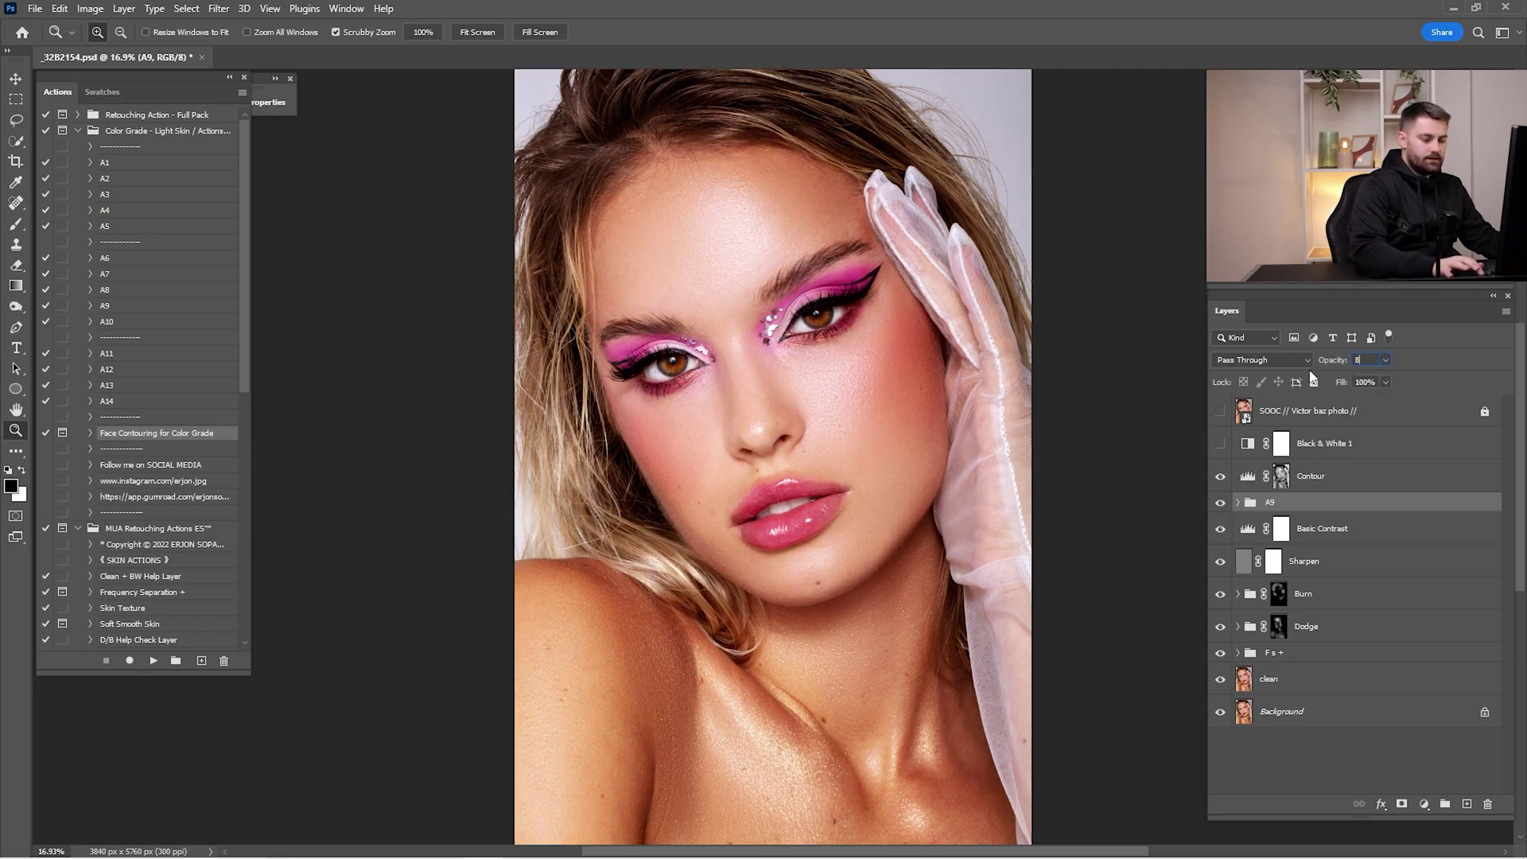
pyautogui.write('85')
pyautogui.press('Return')
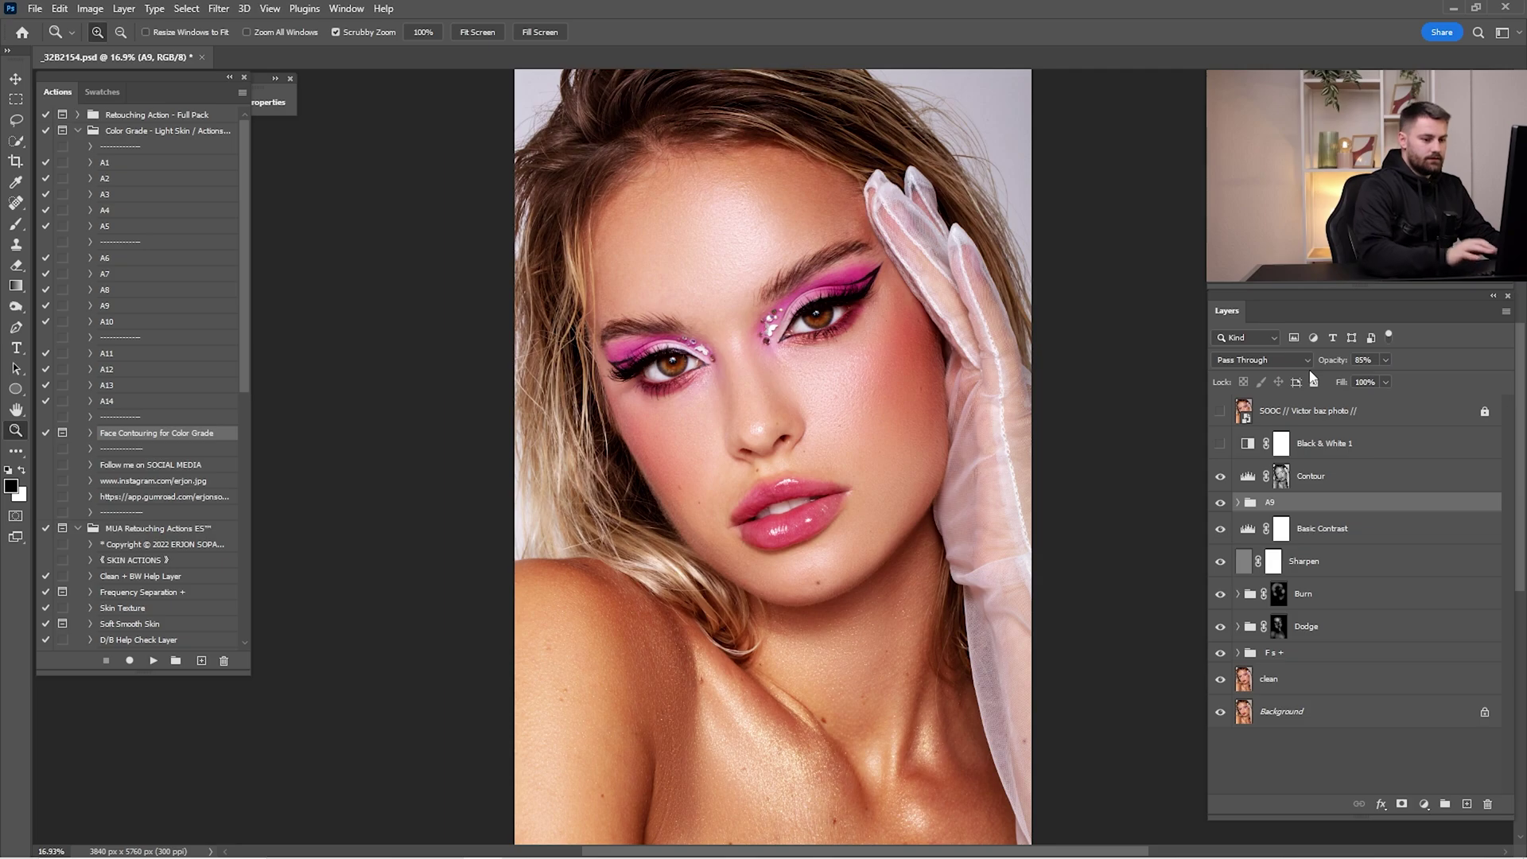
# Step: Compare the original SOOC photo with the retouched portrait, both with and without the Contour layer and A9 group
pyautogui.click(1220, 412)
pyautogui.click(1219, 412)
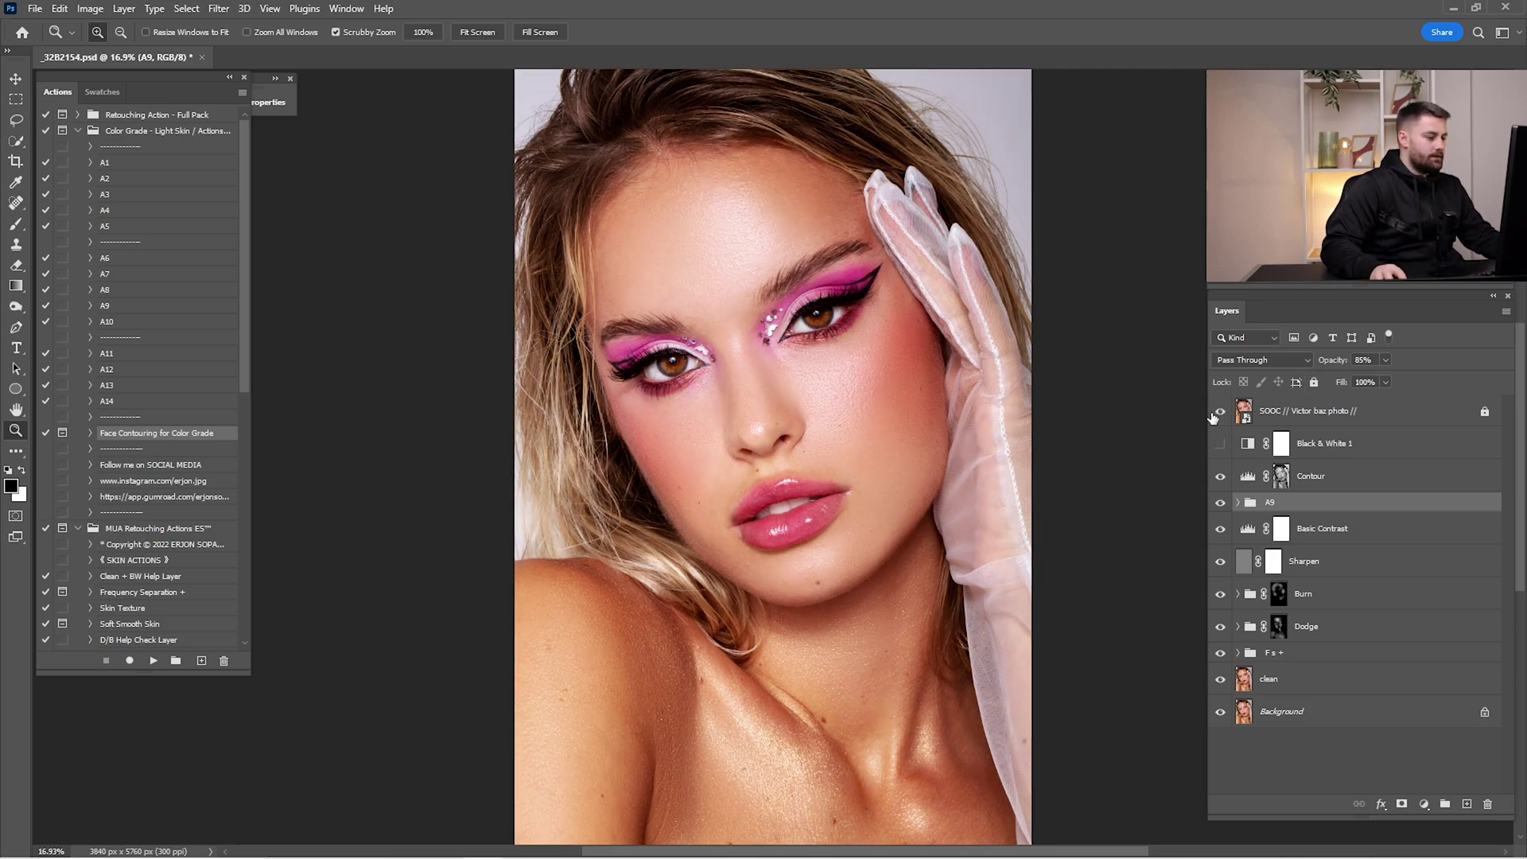
pyautogui.click(1219, 412)
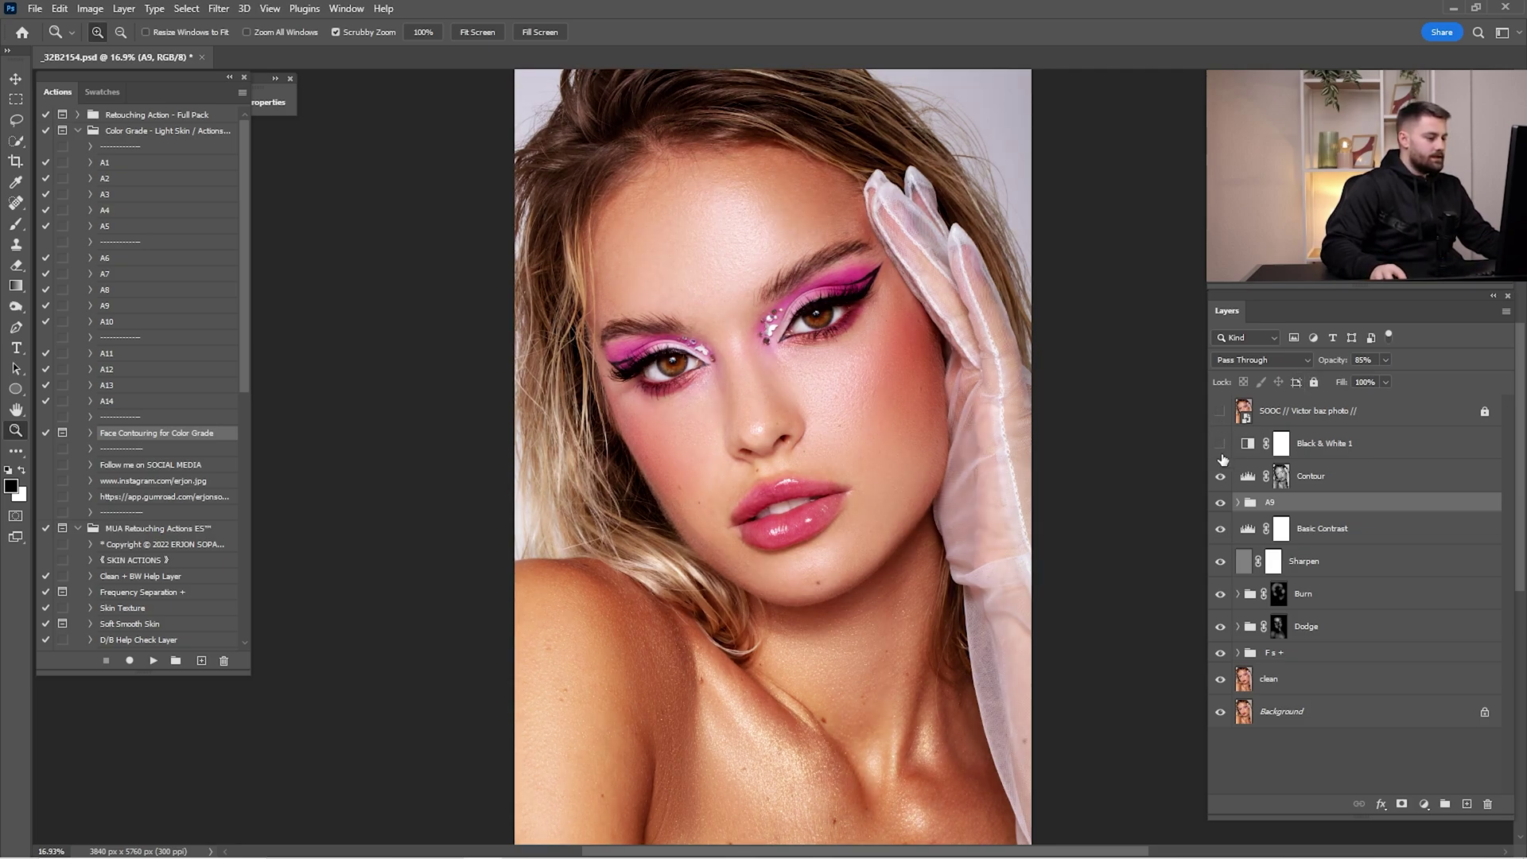
pyautogui.click(1219, 505)
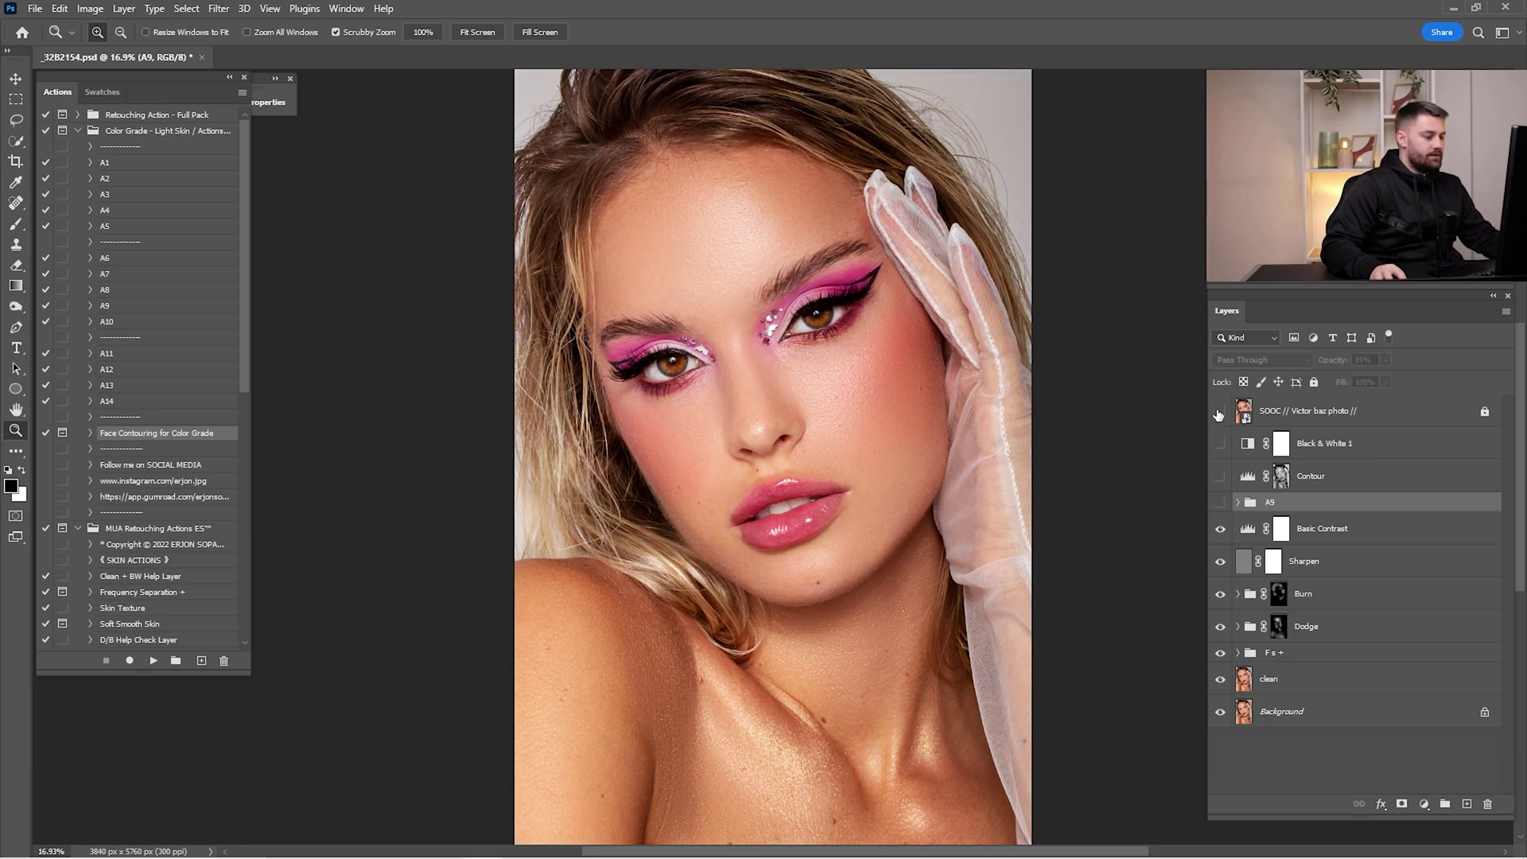
pyautogui.click(1220, 413)
pyautogui.click(1219, 412)
pyautogui.moveTo(1223, 502); pyautogui.dragTo(1221, 475)
pyautogui.click(1220, 412)
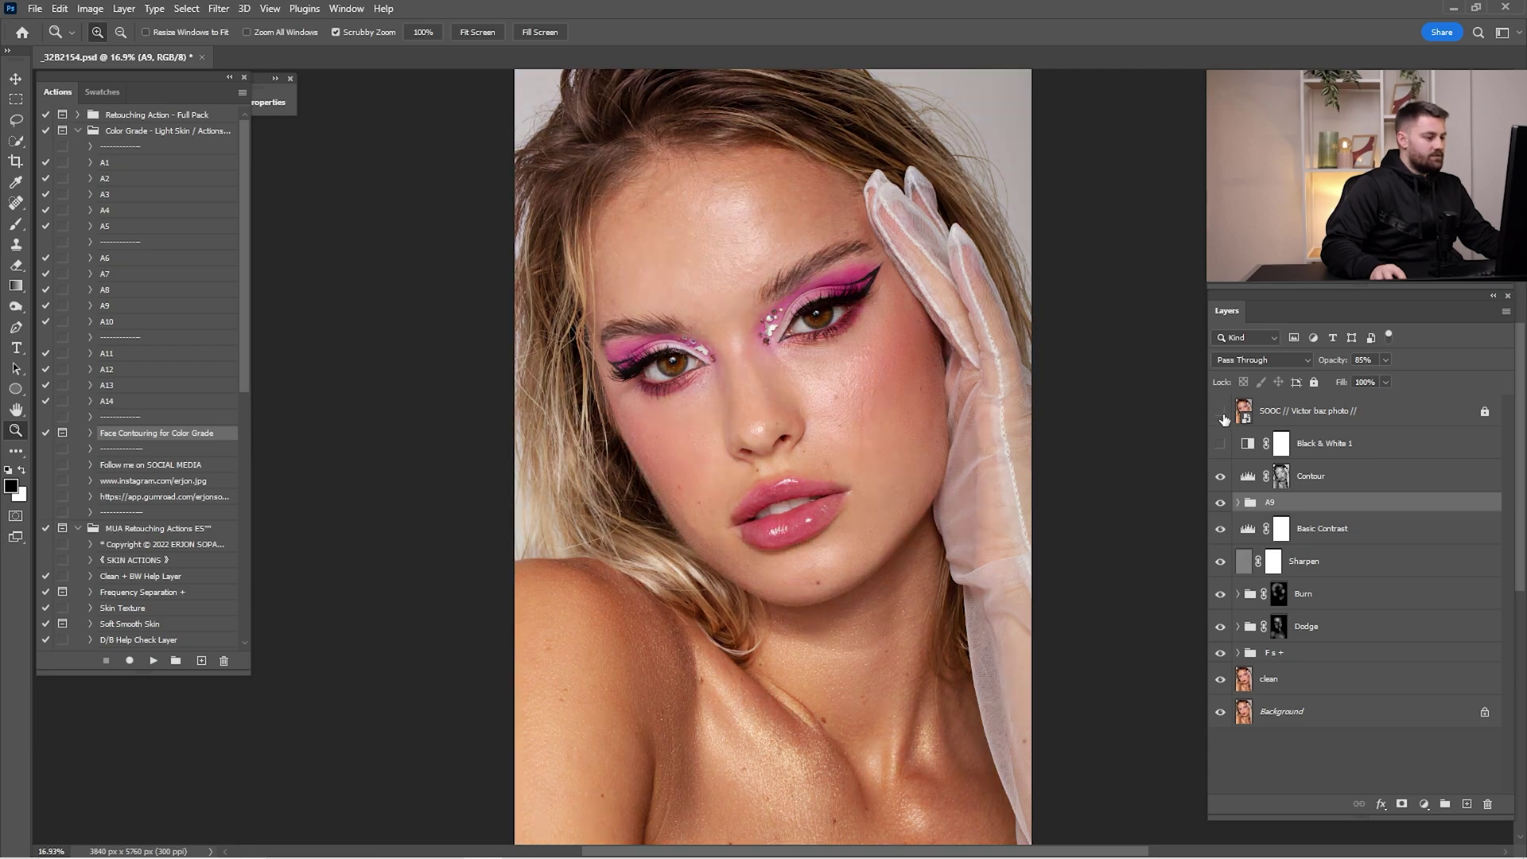
pyautogui.click(1220, 412)
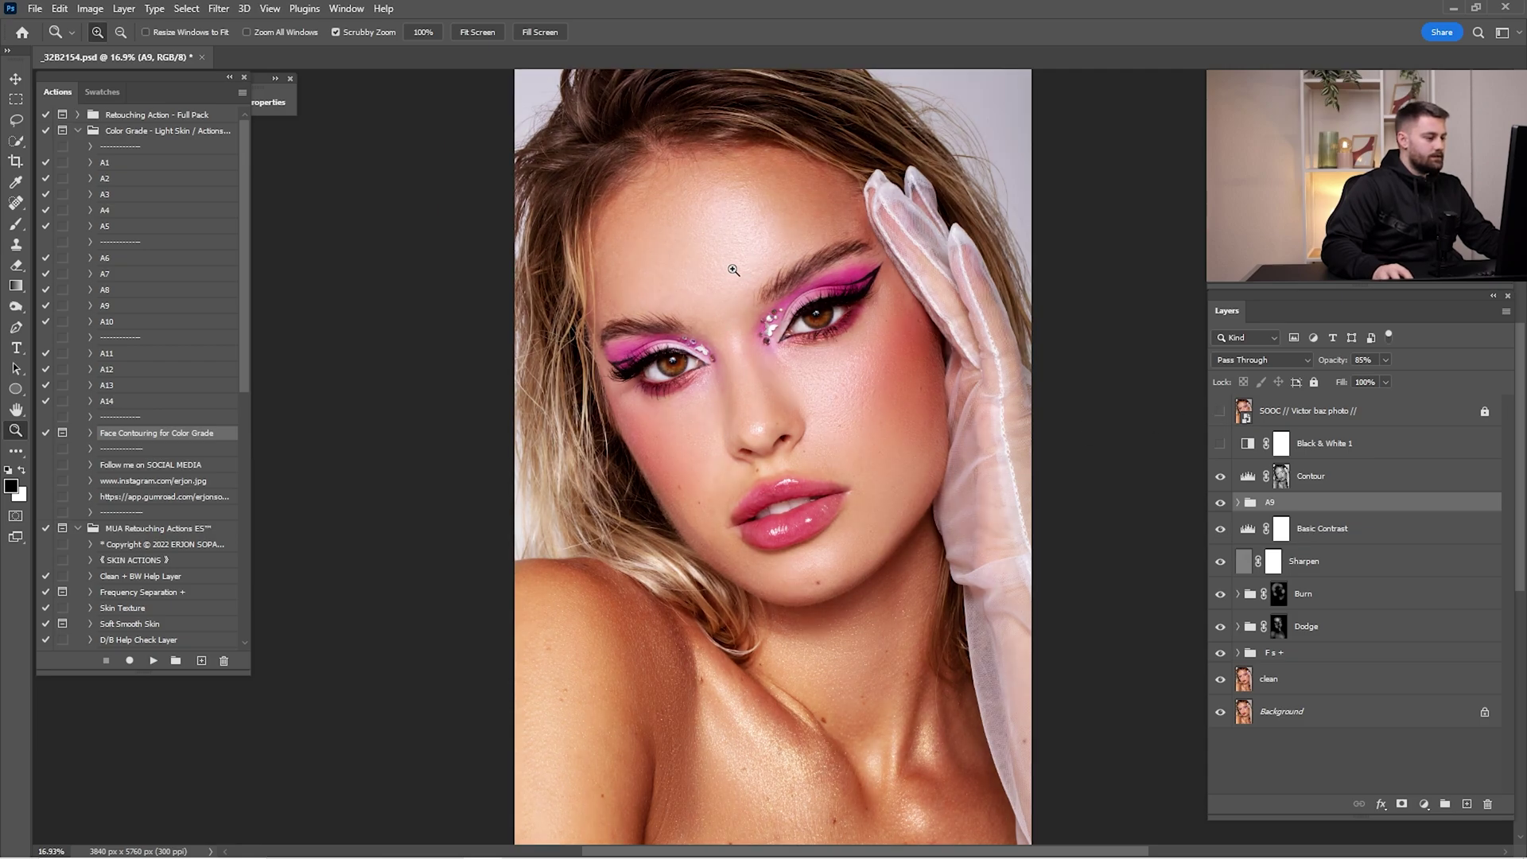
# Step: Examine the skin and eye makeup up close, comparing the retouch with the original SOOC photo, and return to the full portrait
pyautogui.moveTo(733, 271); pyautogui.dragTo(794, 279)
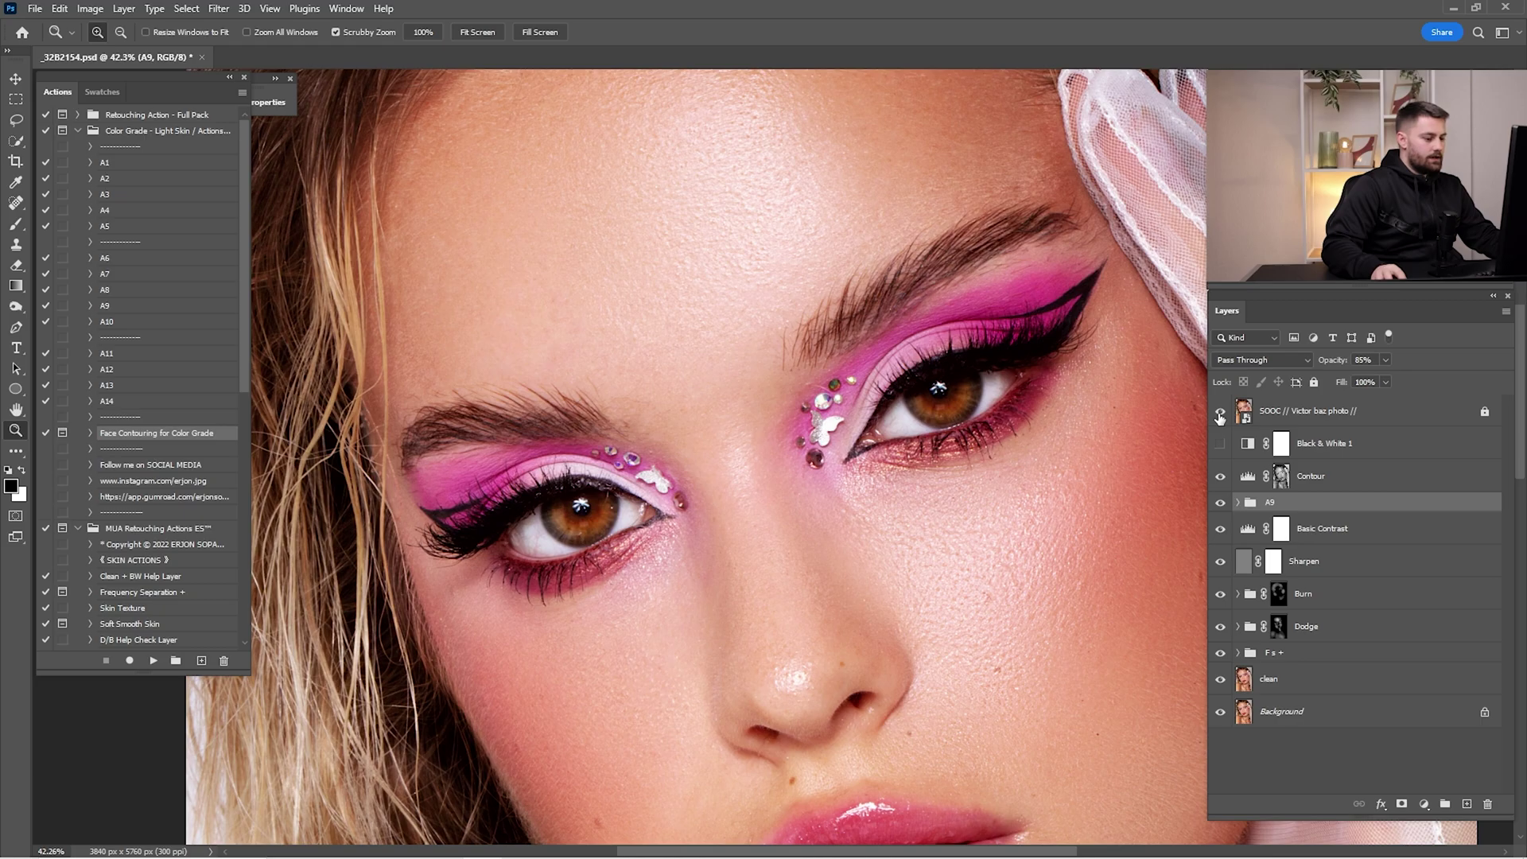
pyautogui.click(1219, 412)
pyautogui.click(1220, 412)
pyautogui.click(1219, 413)
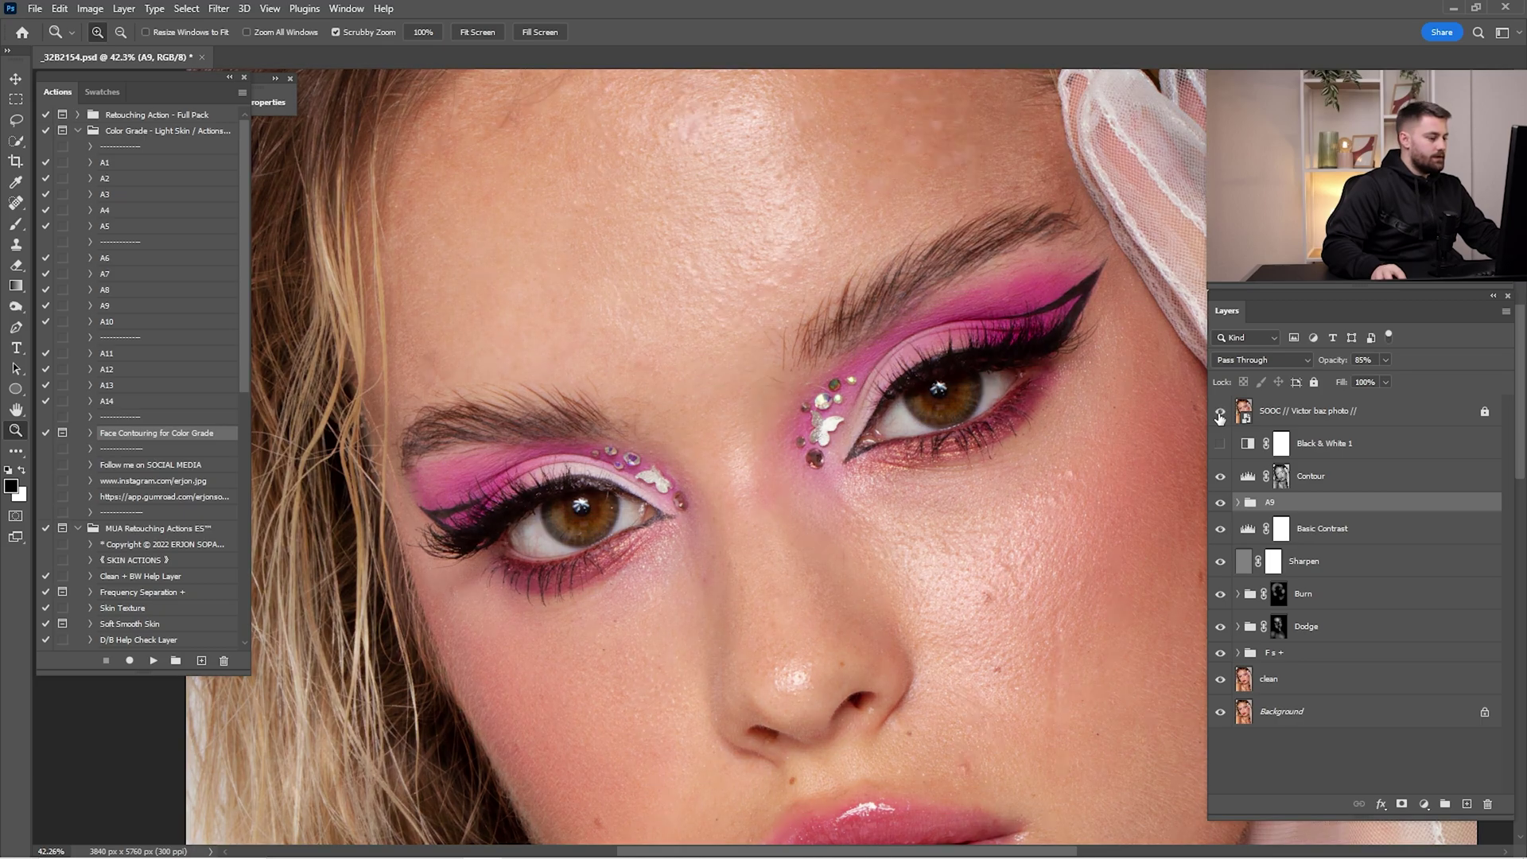
pyautogui.click(1219, 412)
pyautogui.hotkey('ctrl', '0')
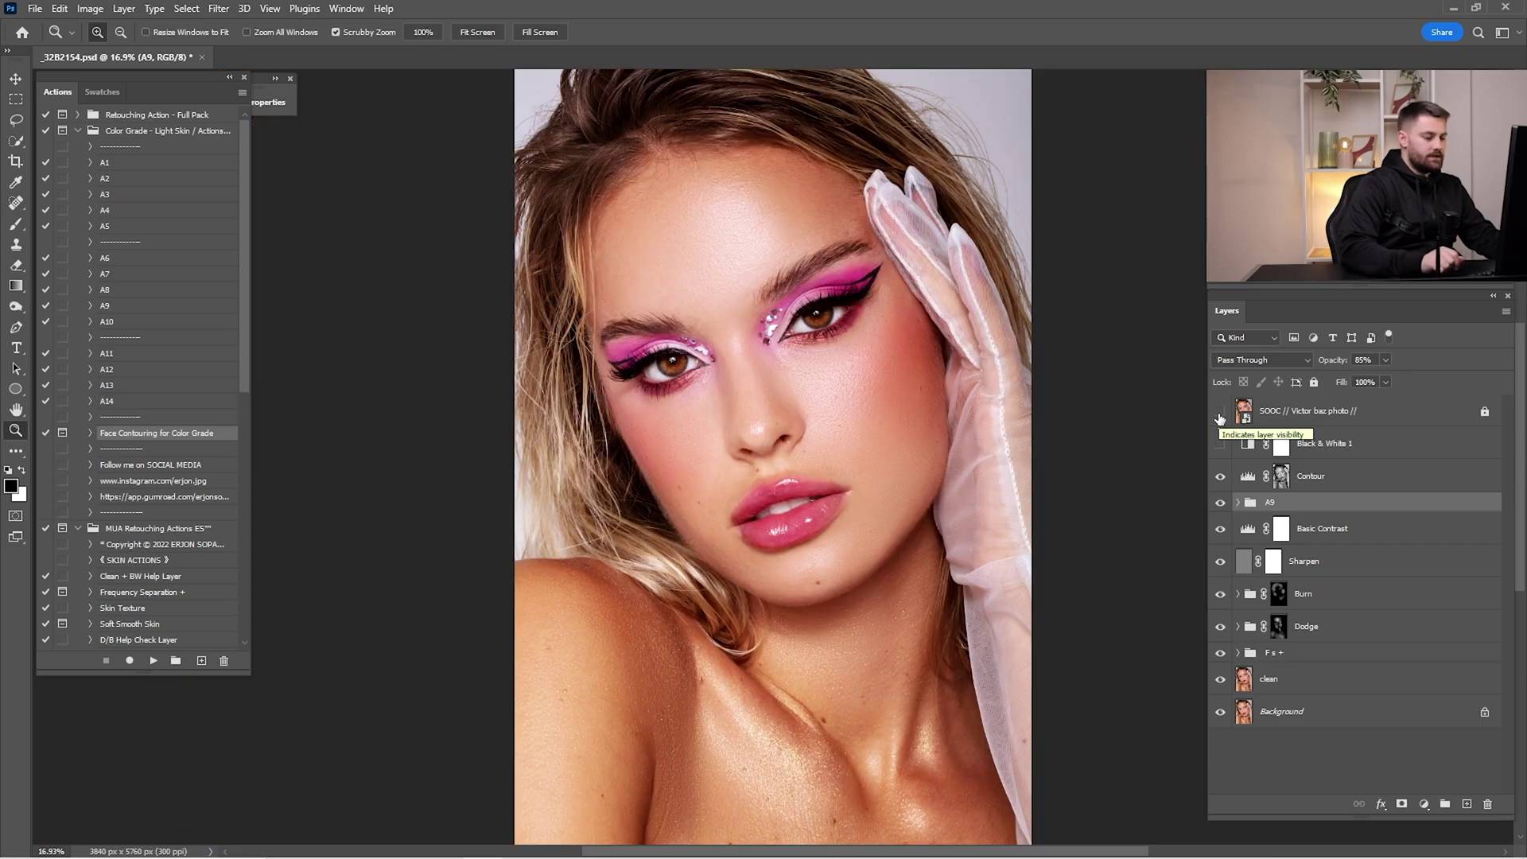